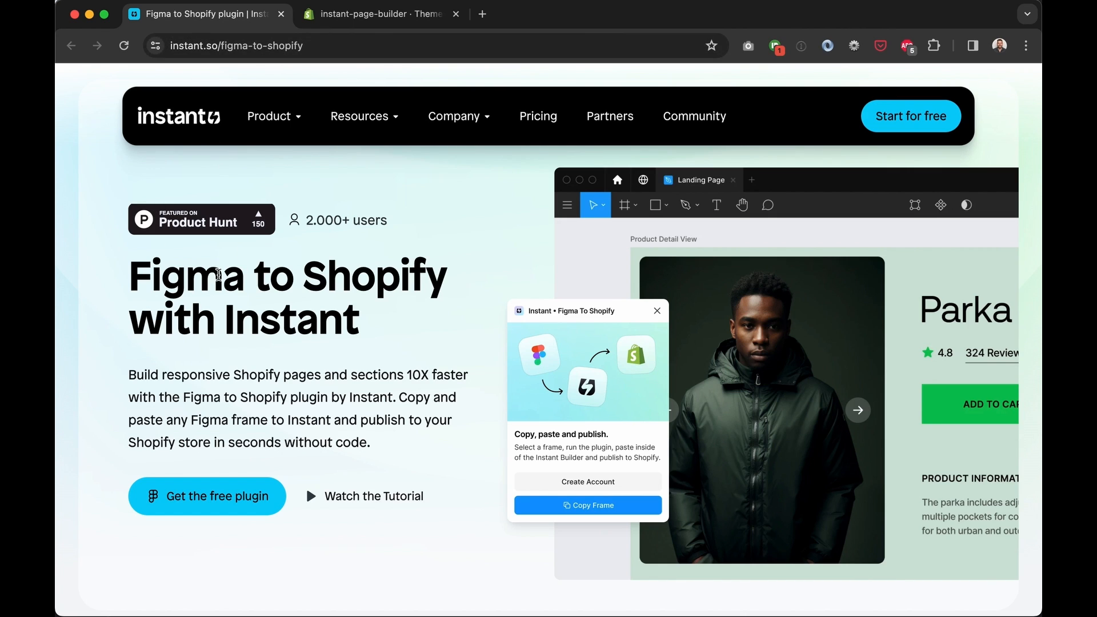
From instant.so/figma-to-shopify, get the free Figma to Shopify with Instant plugin
left_click(222, 502)
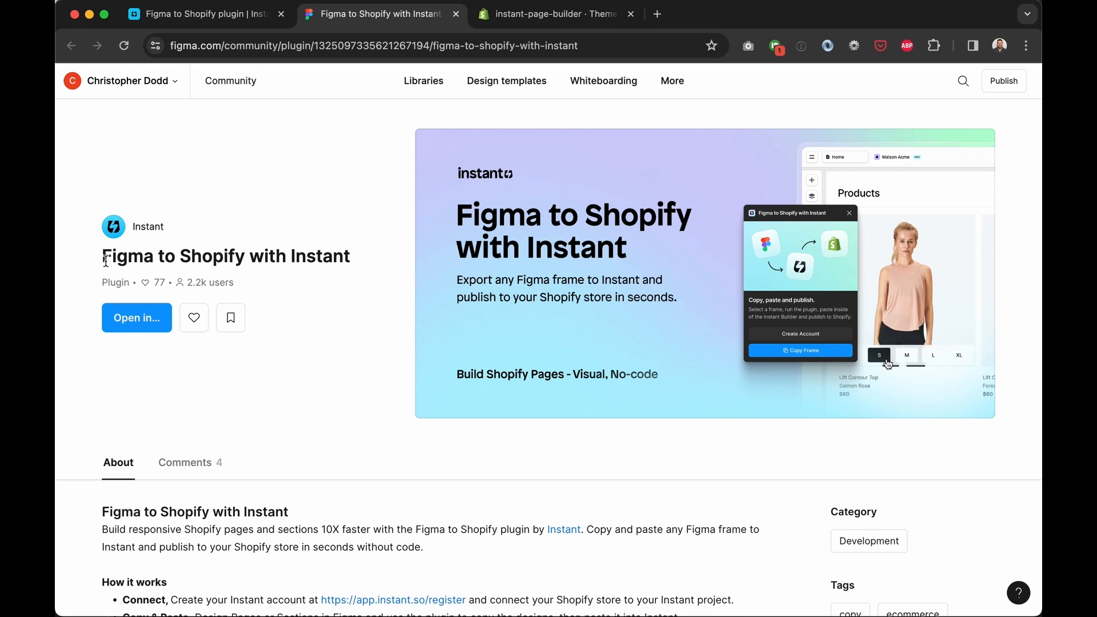
Look over the plugin page and check which recent files it can open in
left_click_drag(105, 258, 335, 269)
left_click(355, 267)
left_click(153, 326)
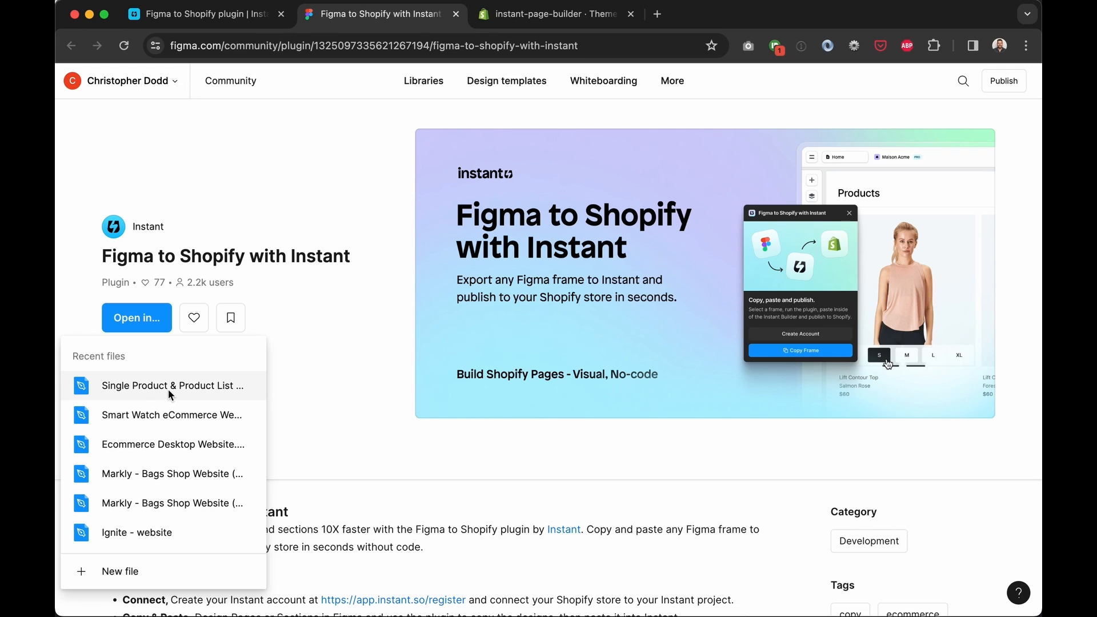
left_click(309, 332)
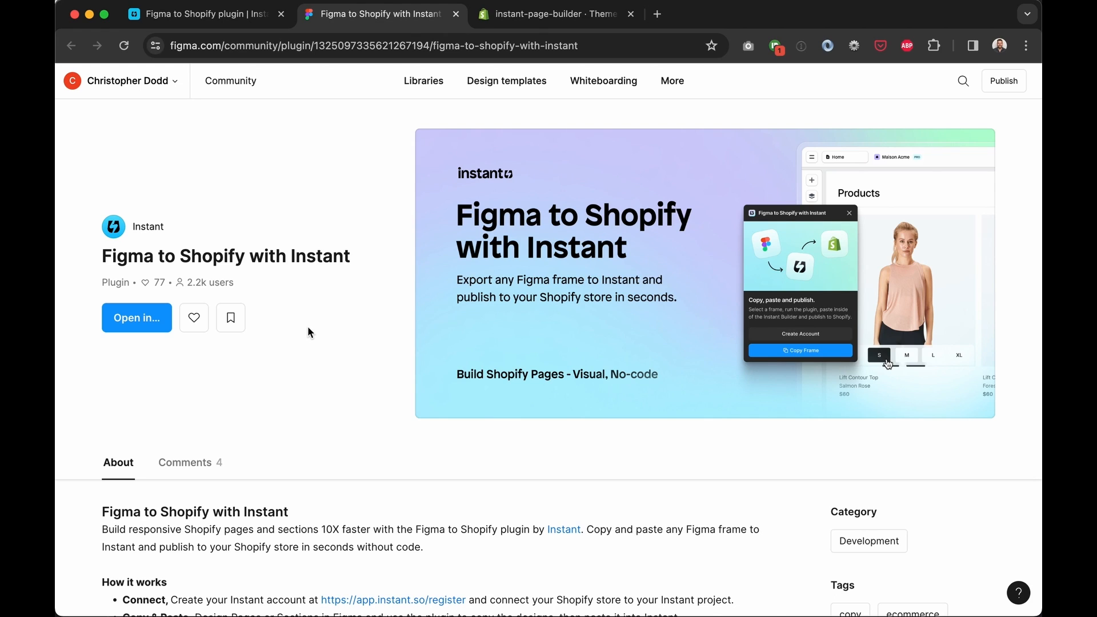
Open the Design templates 'Desktop apps & websites' gallery in a new tab
mouse_move(509, 87)
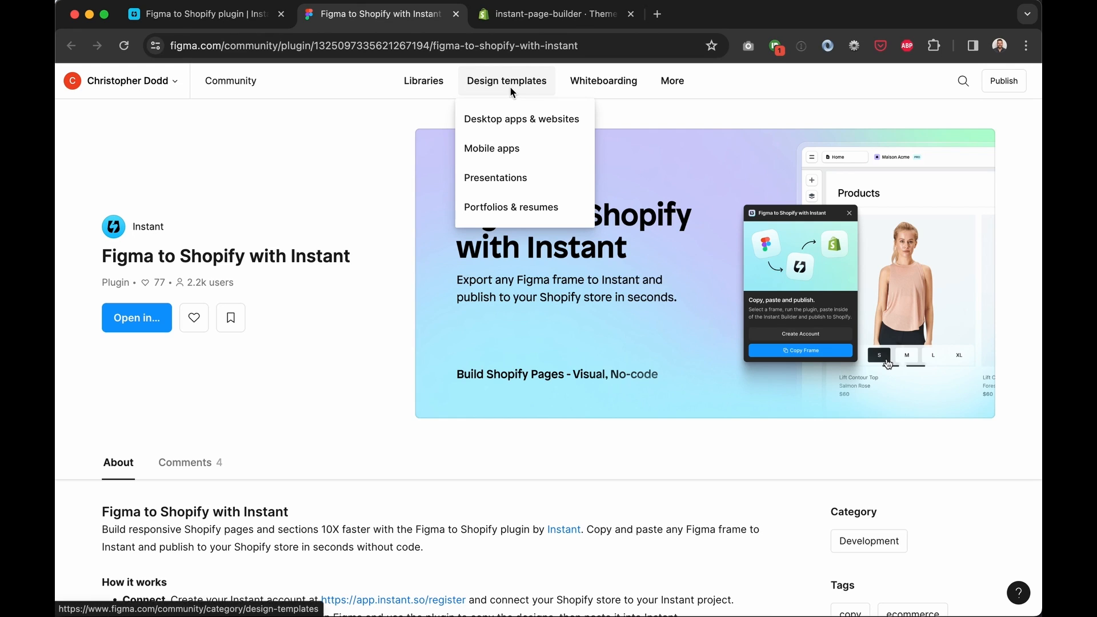
right_click(505, 121)
left_click(517, 126)
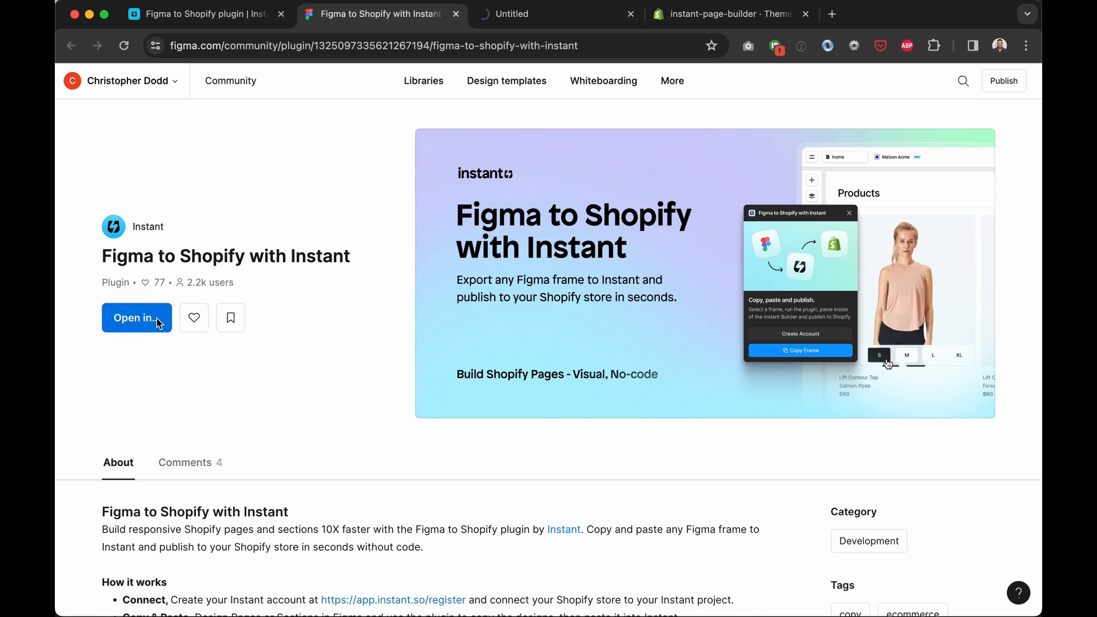
left_click(563, 17)
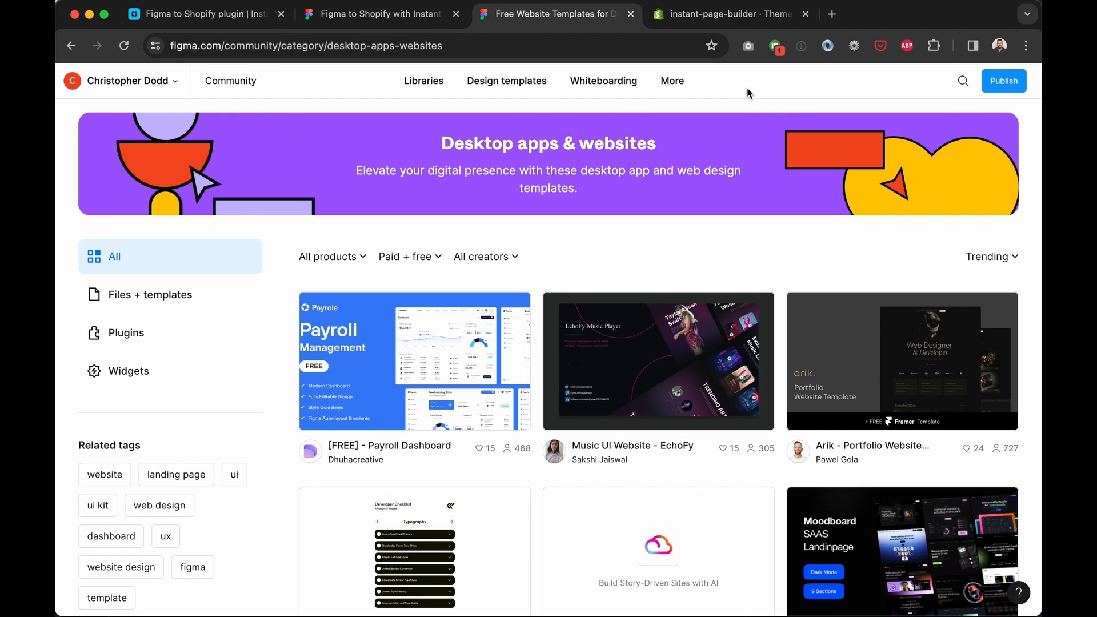
Search the Community for 'eco' and preview the Ecommerce wireframe file before returning
left_click(962, 84)
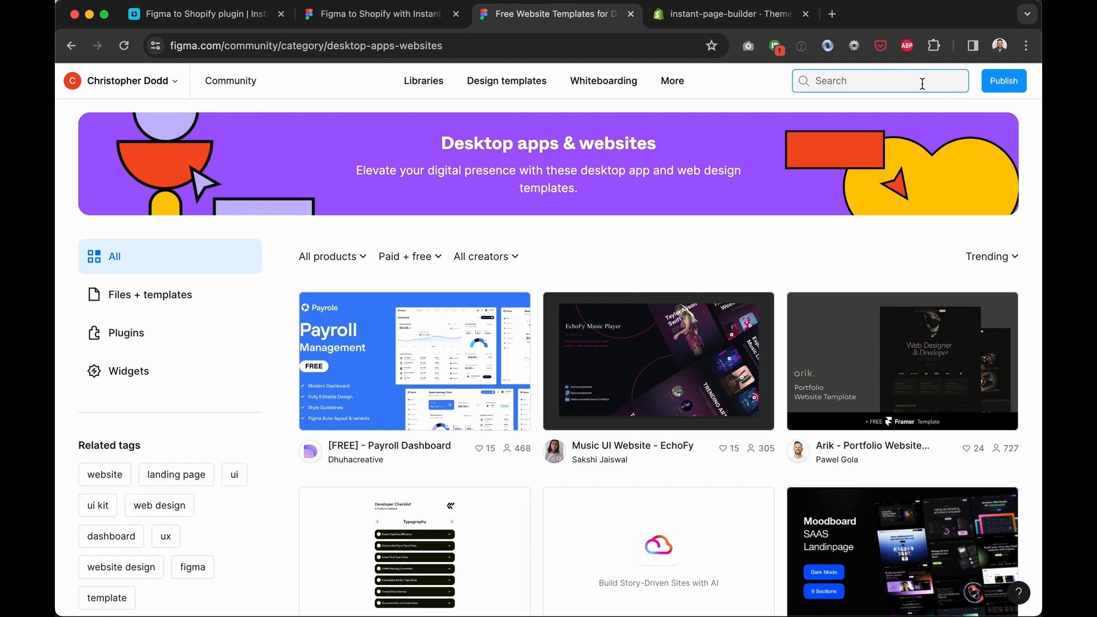
type("ecommerce")
key("Return")
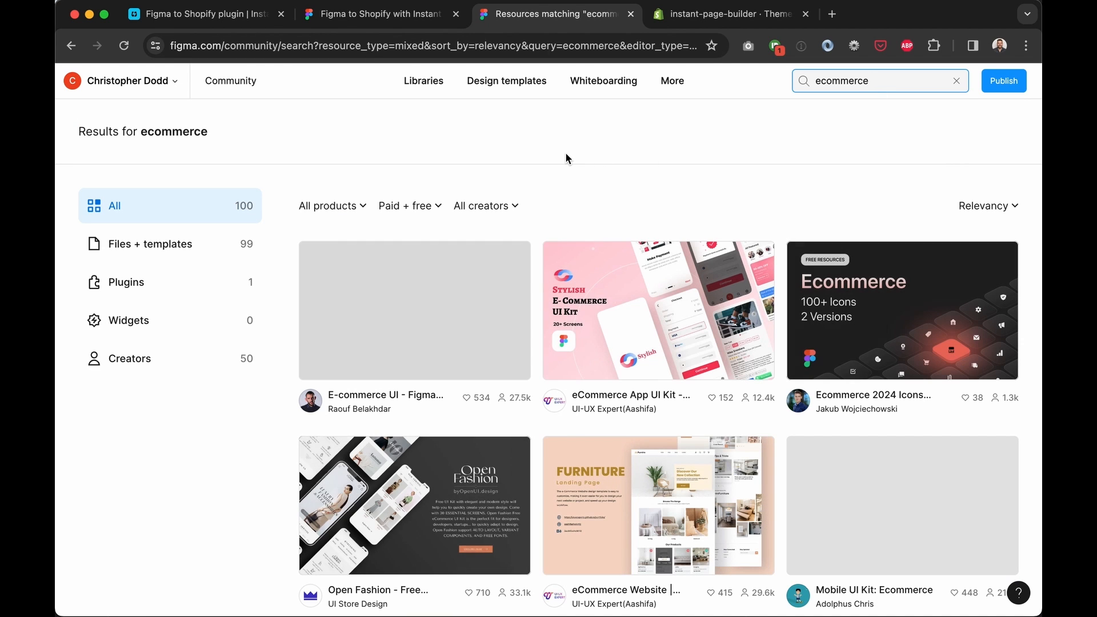
scroll(496, 320, "down", 15)
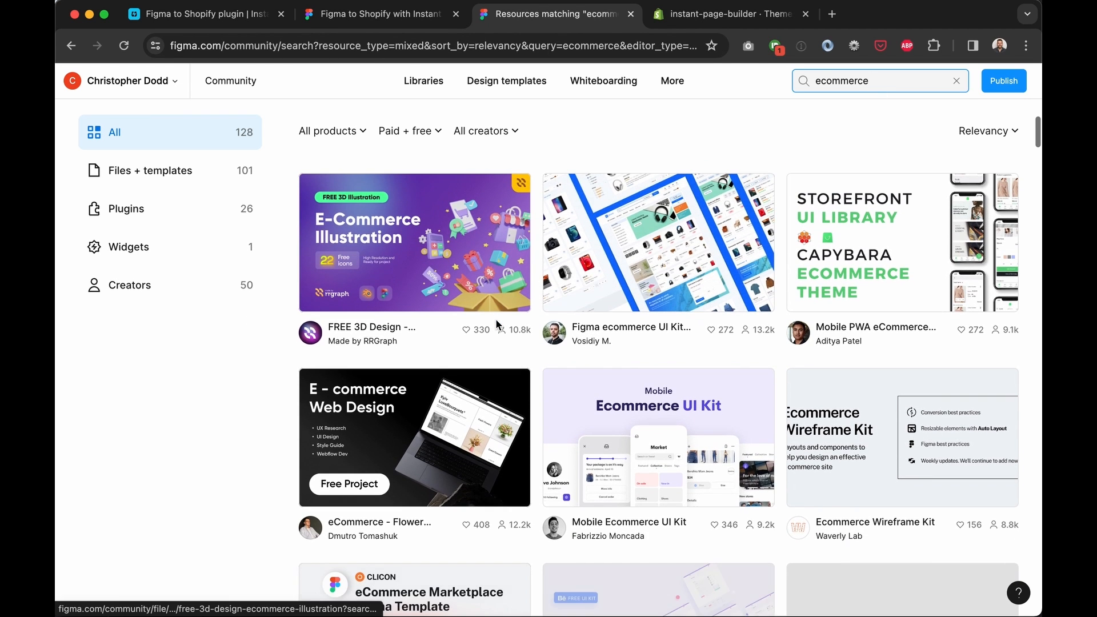
scroll(496, 323, "down", 6)
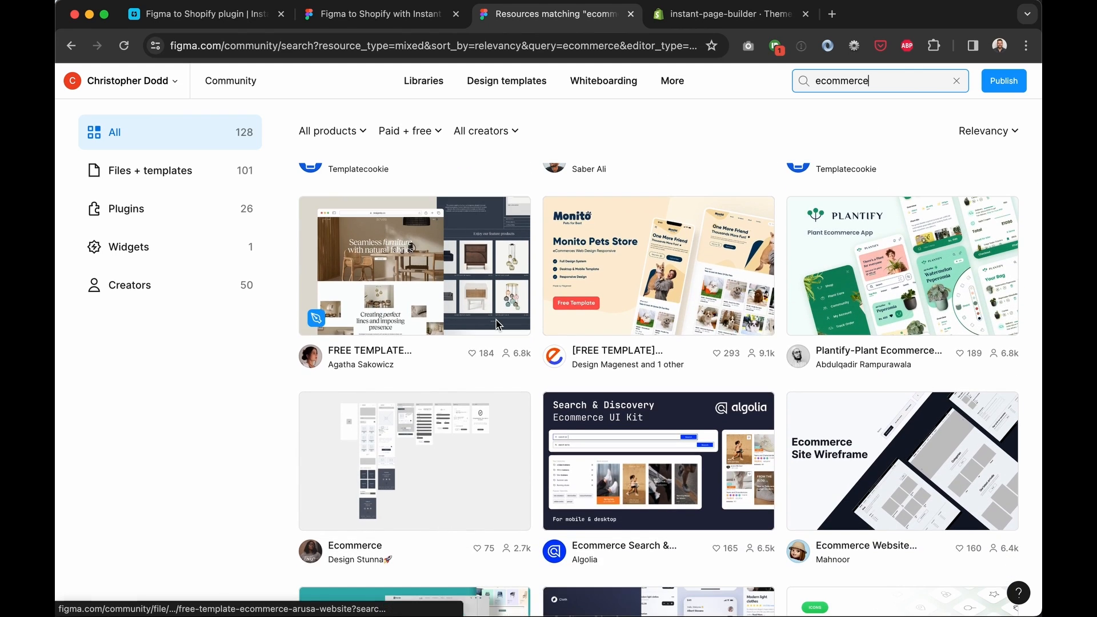
scroll(496, 323, "down", 3)
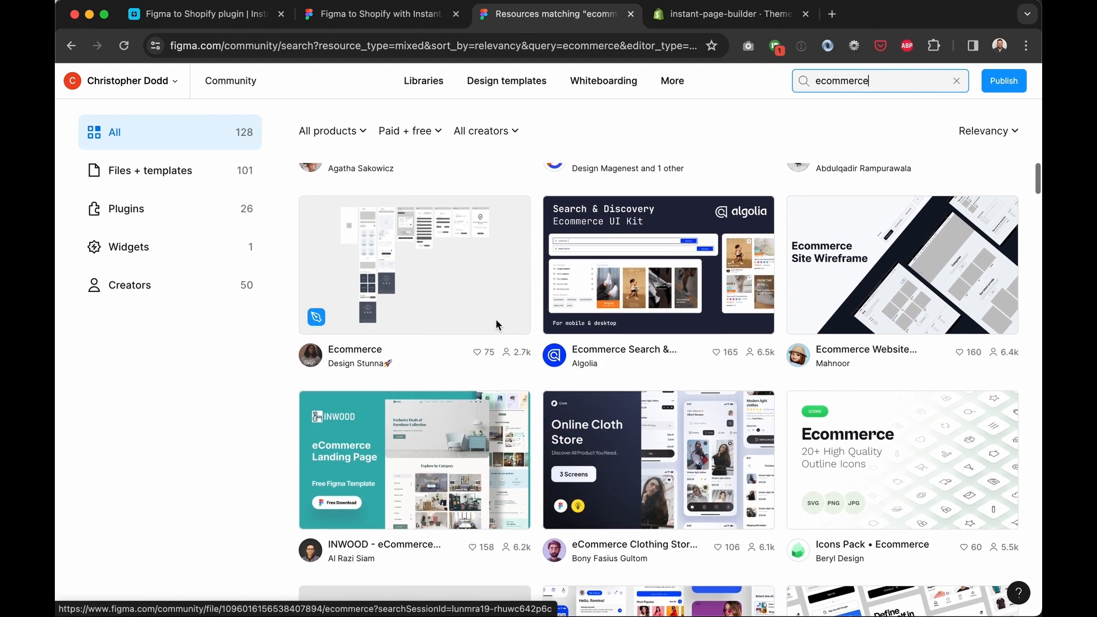
scroll(434, 275, "down", 2)
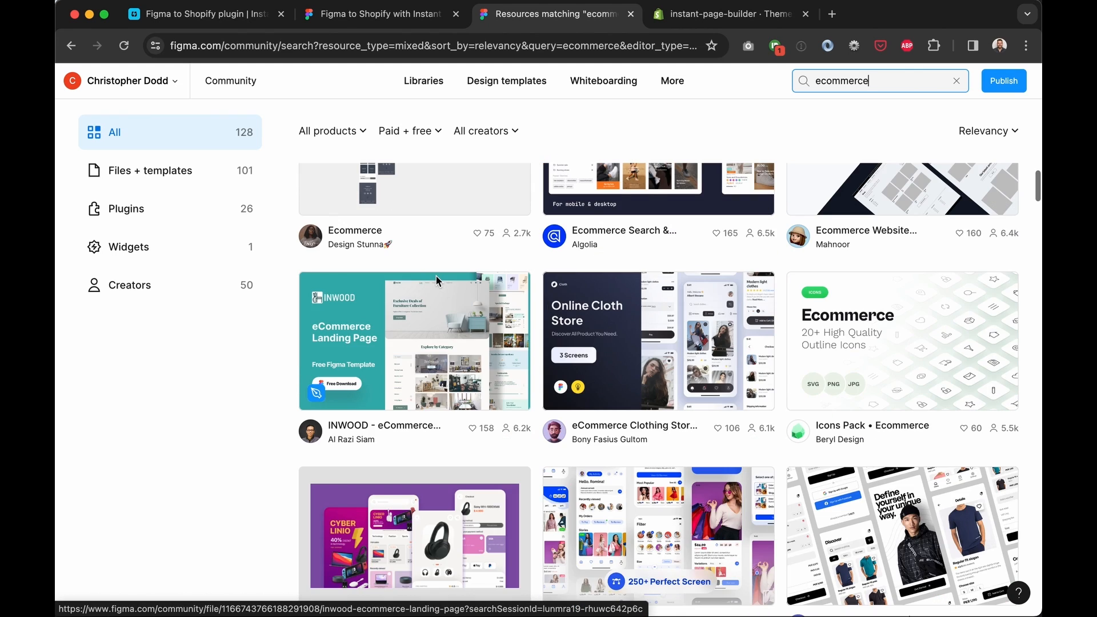
scroll(437, 276, "up", 3)
left_click(435, 275)
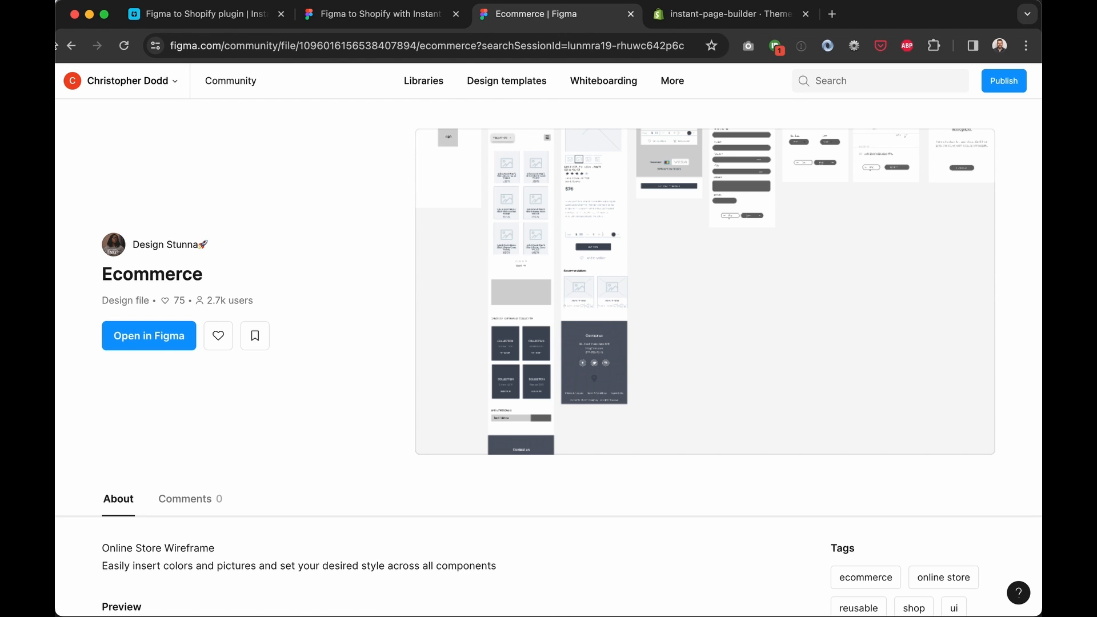
left_click(71, 45)
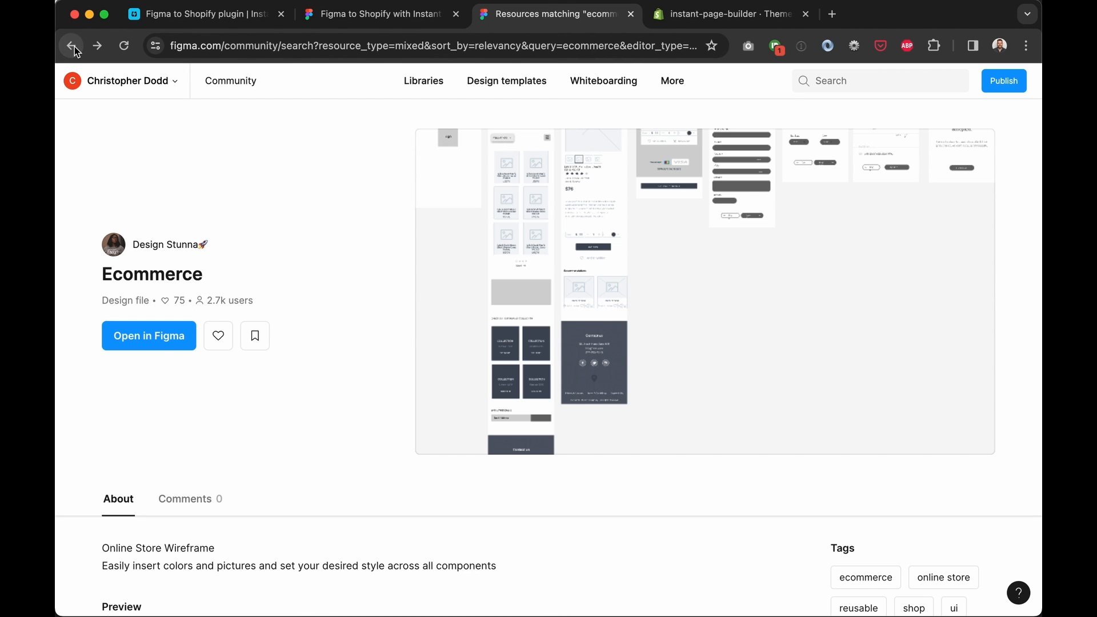
Search for 'ecommerce landing page' and open the furniture landing page design file
scroll(601, 316, "down", 4)
scroll(602, 316, "down", 4)
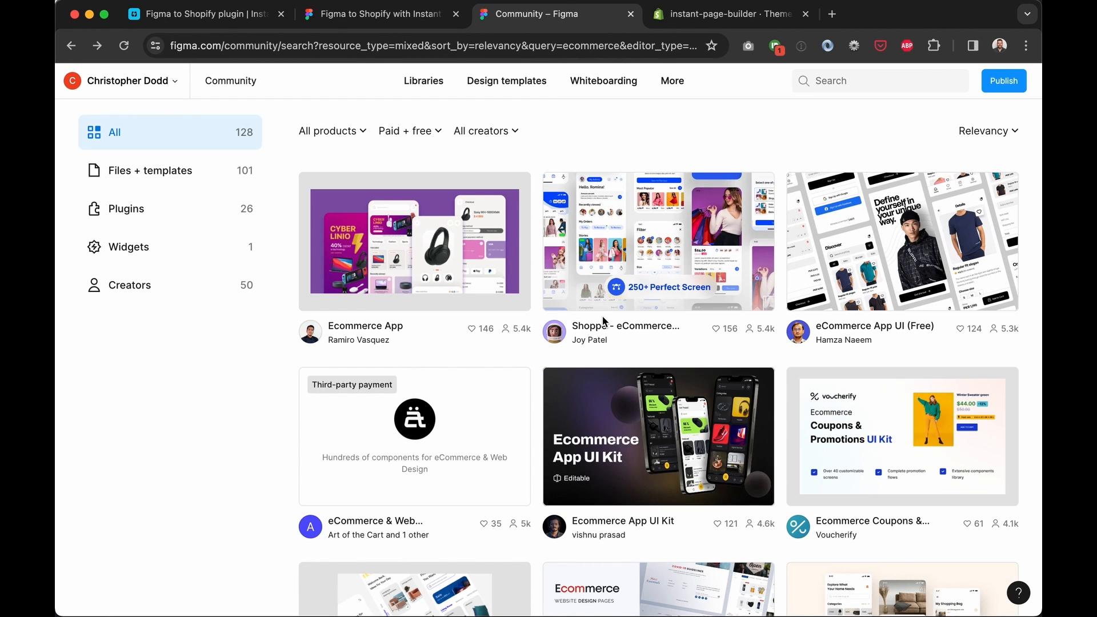
scroll(603, 321, "down", 10)
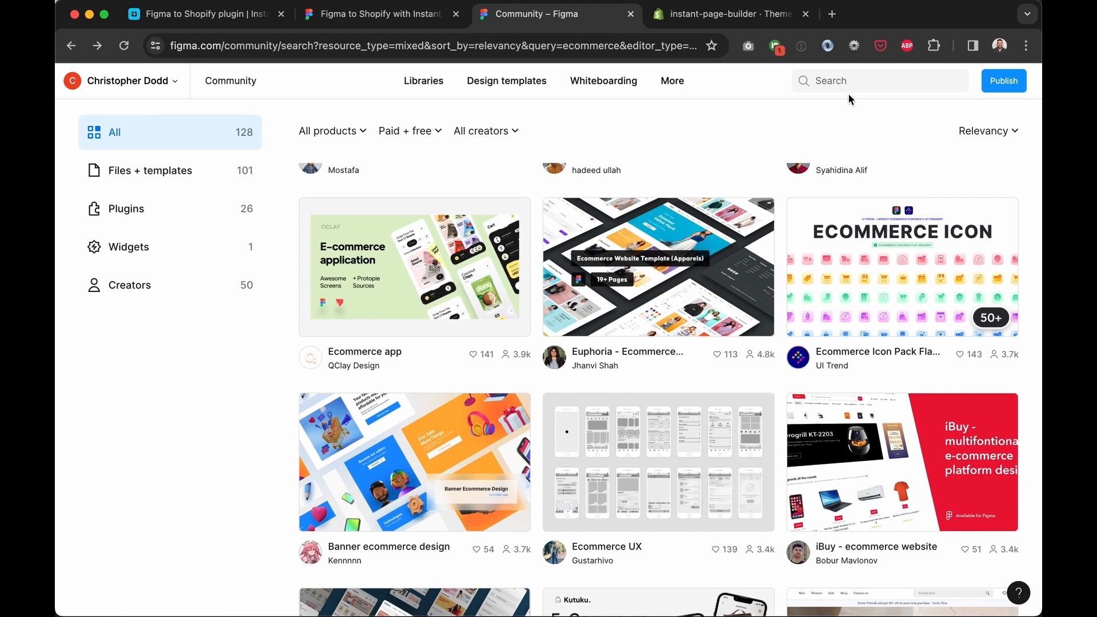
left_click(848, 83)
type("eco")
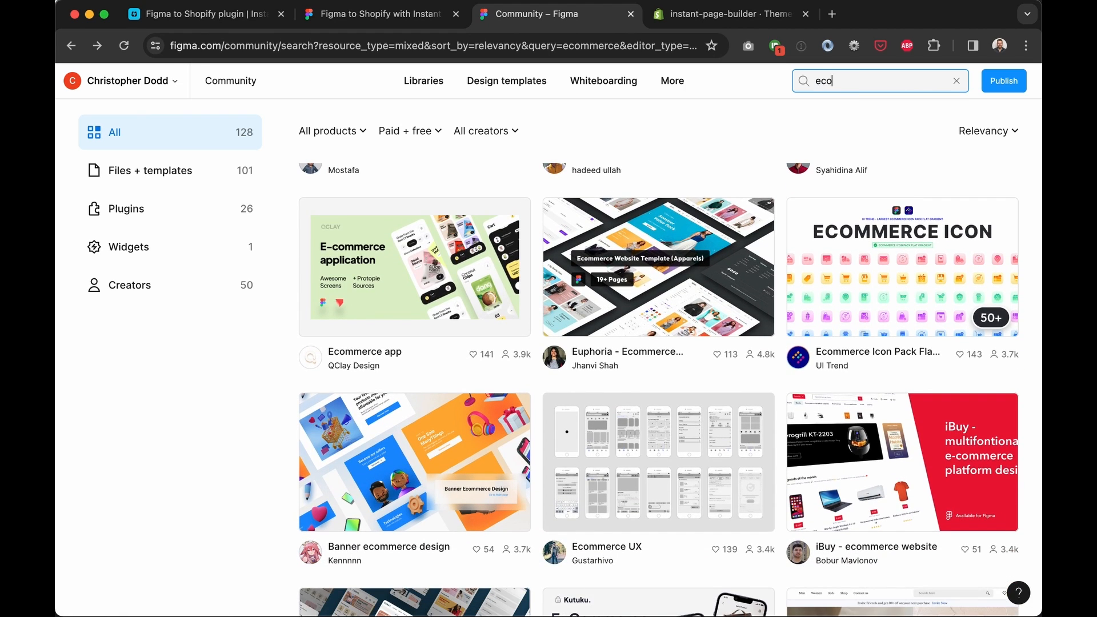
type("mmerce landing page")
key("Return")
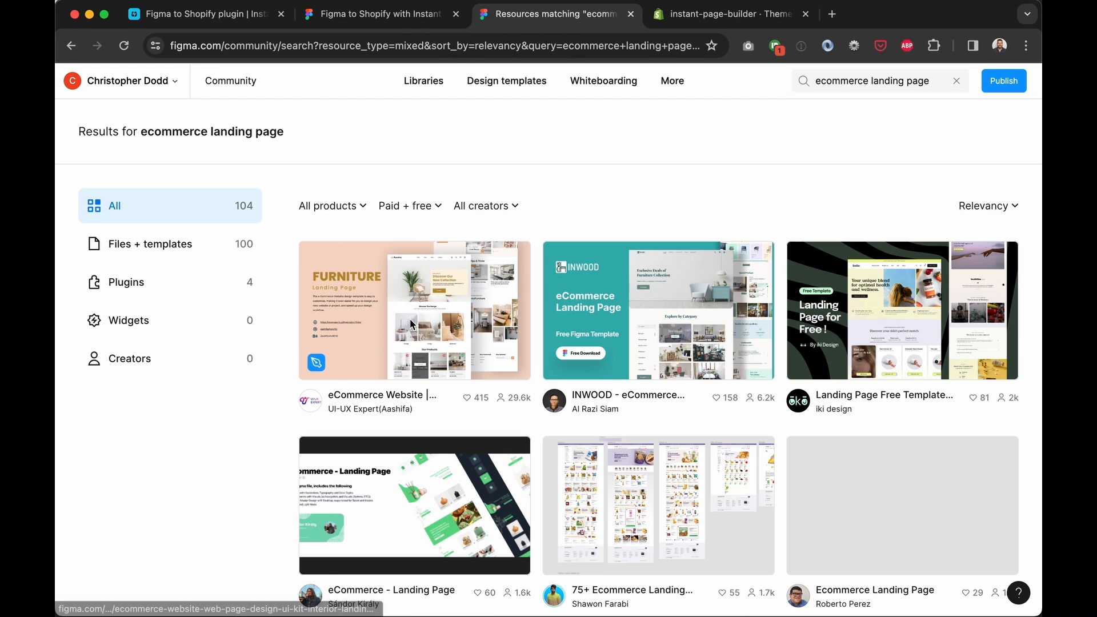
left_click(409, 318)
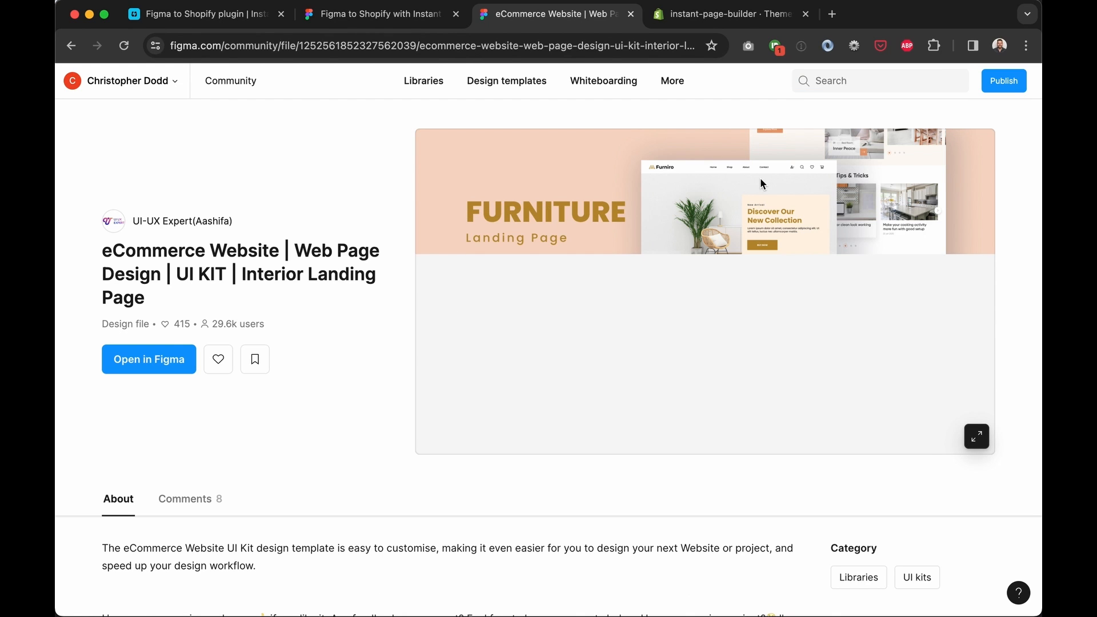
Open the file in the Figma editor and show its Visual Design page
left_click(135, 359)
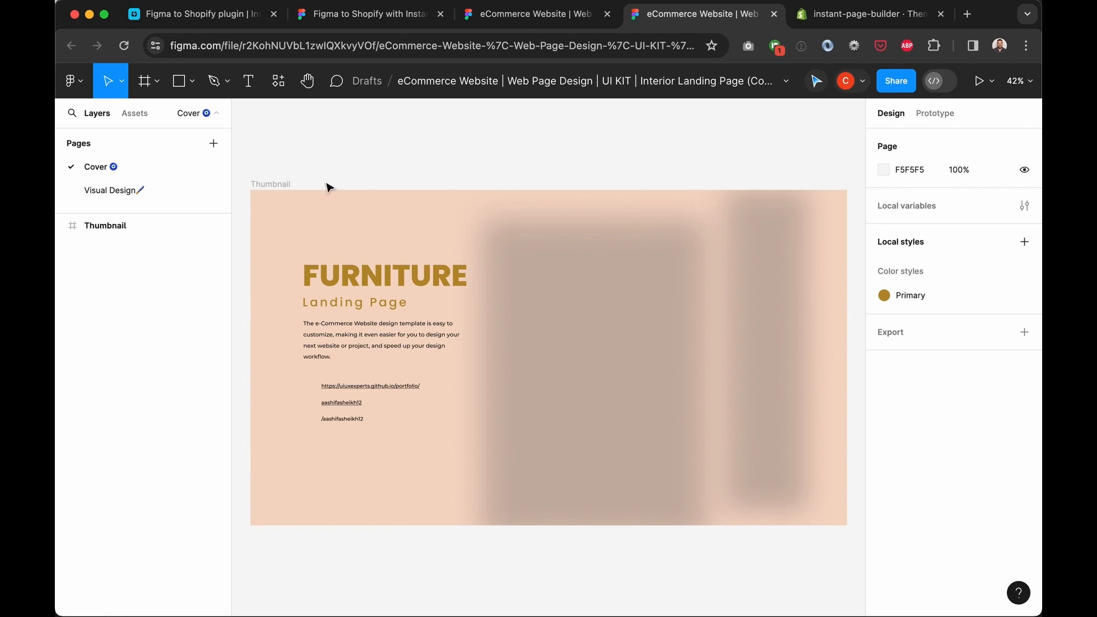
left_click(116, 192)
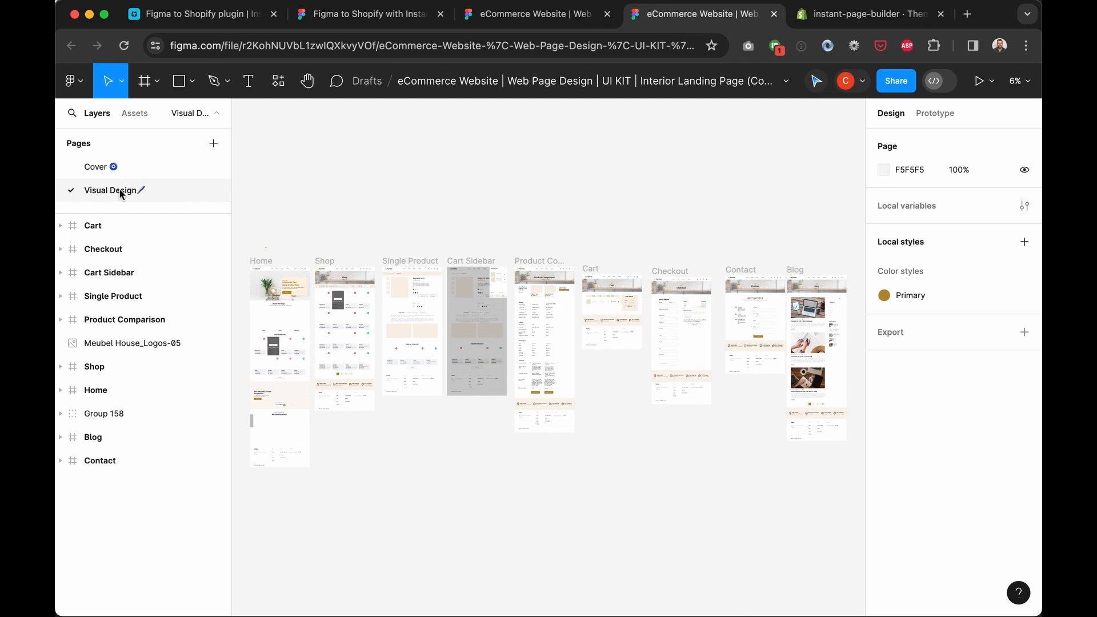
scroll(350, 351, "up", 3)
scroll(350, 351, "left", 3)
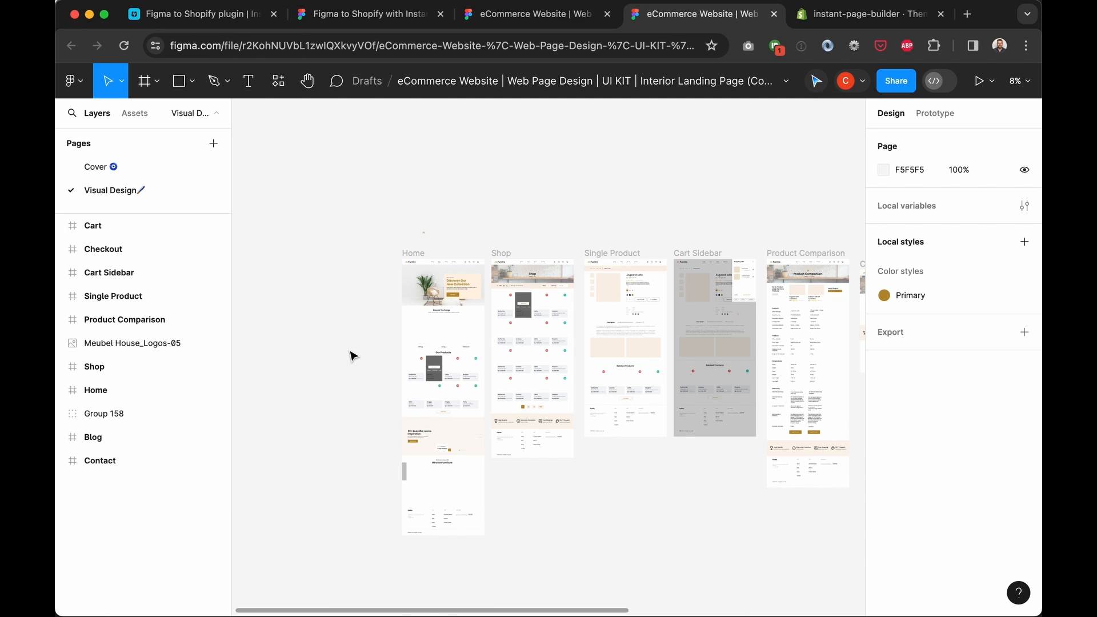
scroll(350, 355, "up", 10)
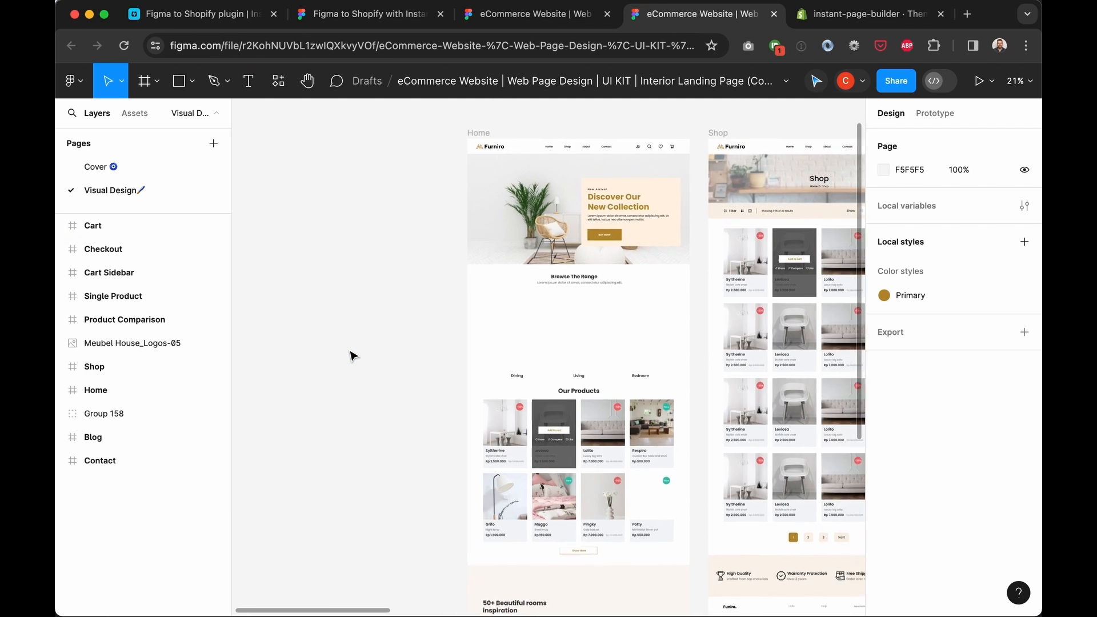
scroll(420, 338, "up", 5)
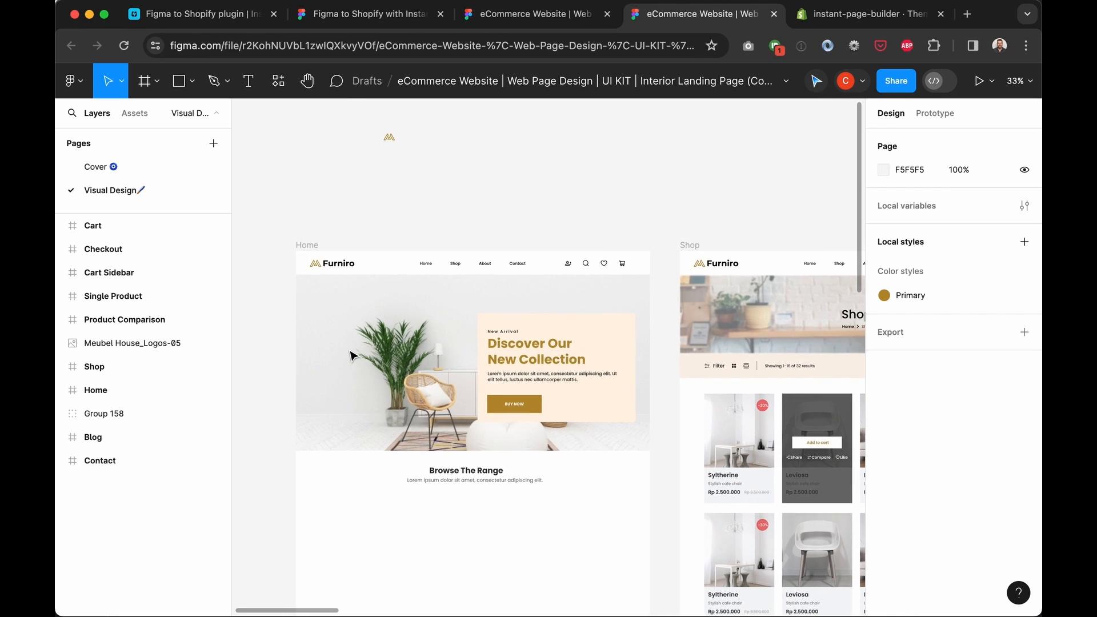
Inspect the Home hero banner's heading, paragraph, BUY NOW frame and background layers
left_click(419, 338)
left_click(420, 338)
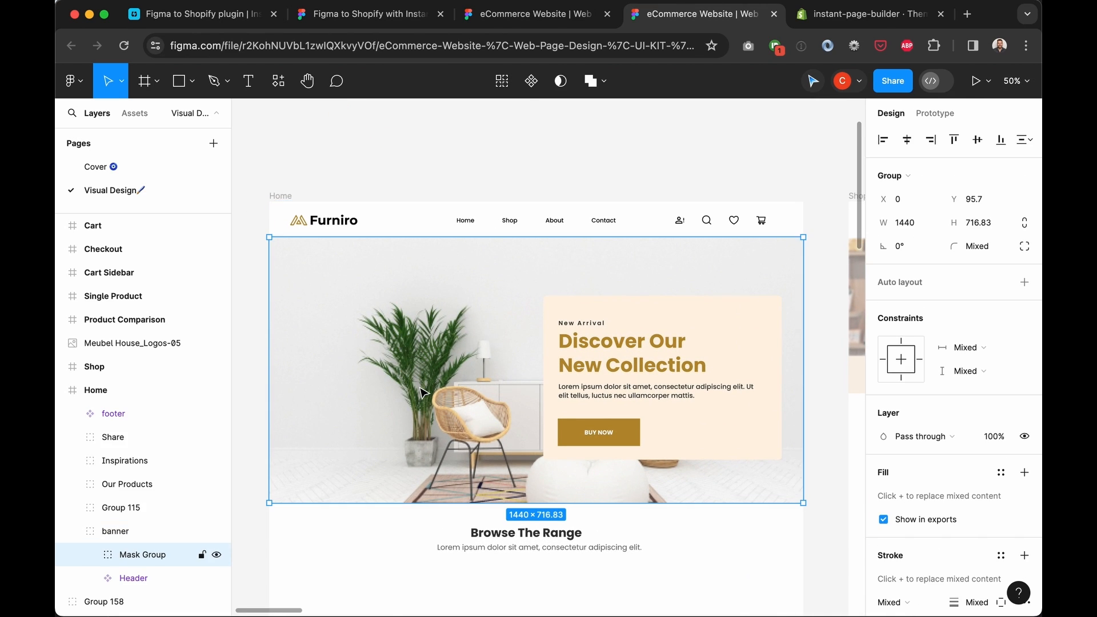
scroll(664, 239, "down", 2)
double_click(749, 279)
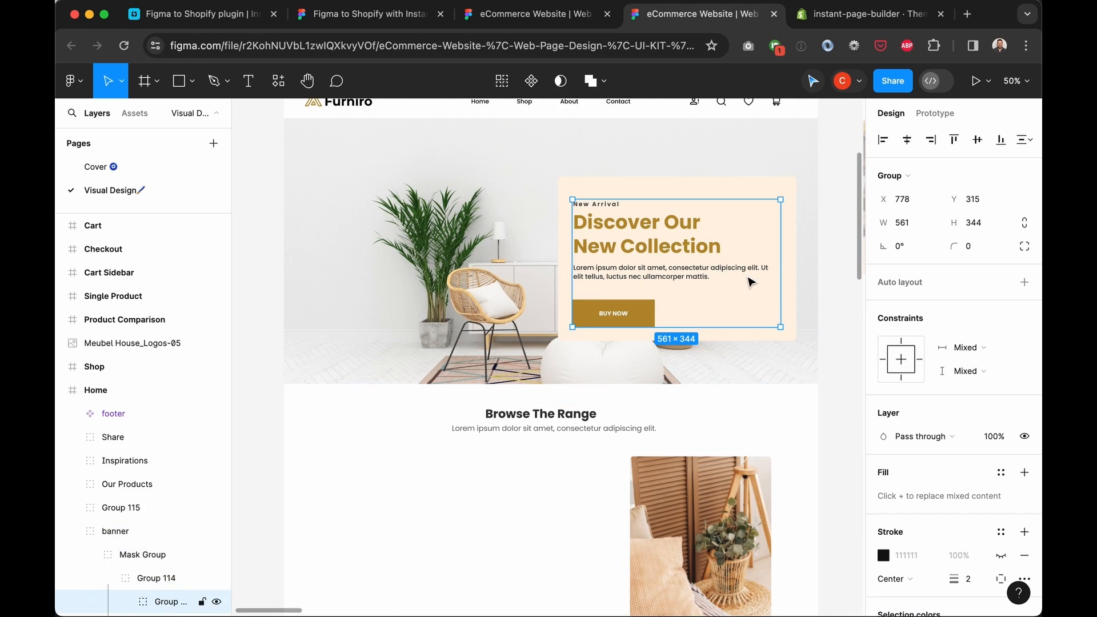
double_click(641, 234)
left_click(629, 273)
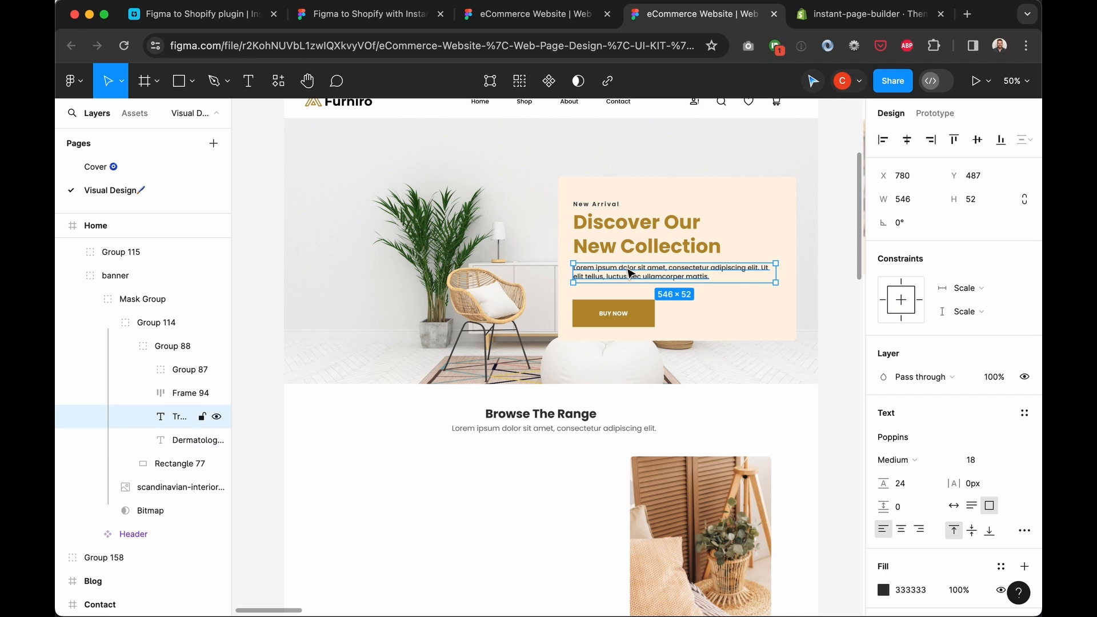
left_click(622, 314)
left_click(710, 318)
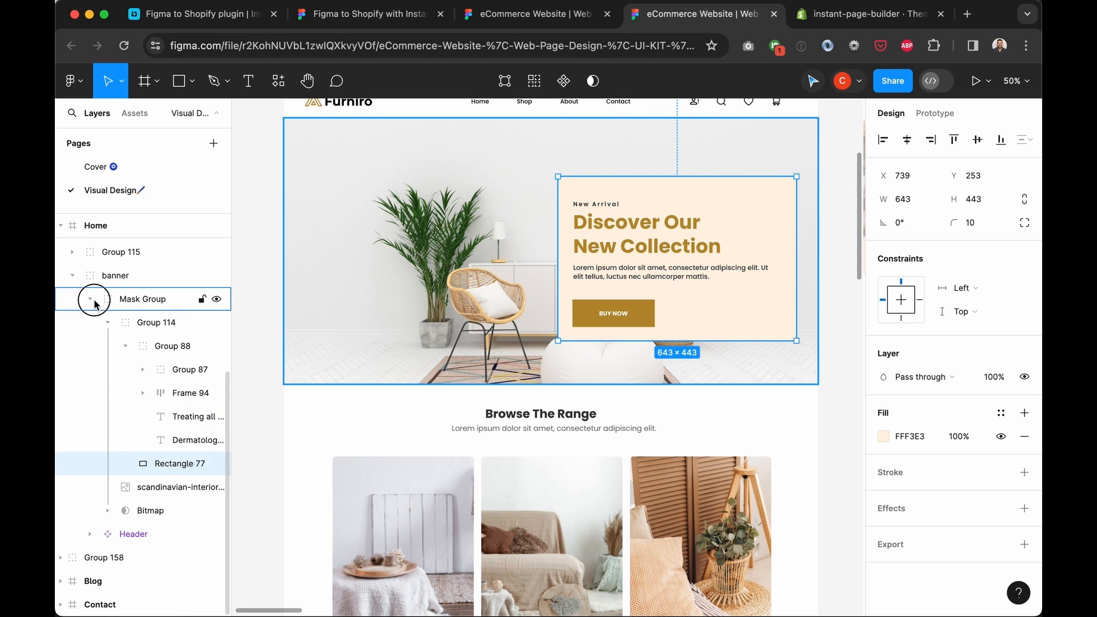
Collapse the Mask Group and banner layers and clear the selection
left_click(90, 298)
left_click(80, 278)
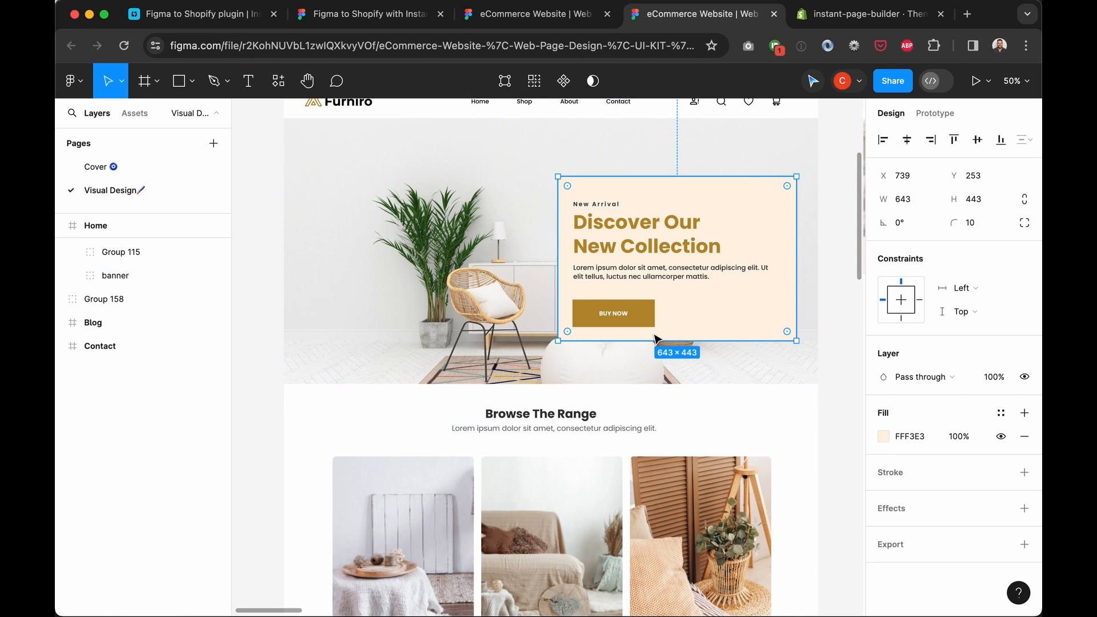
scroll(657, 340, "up", 4)
scroll(657, 340, "right", 2)
scroll(656, 339, "down", 2)
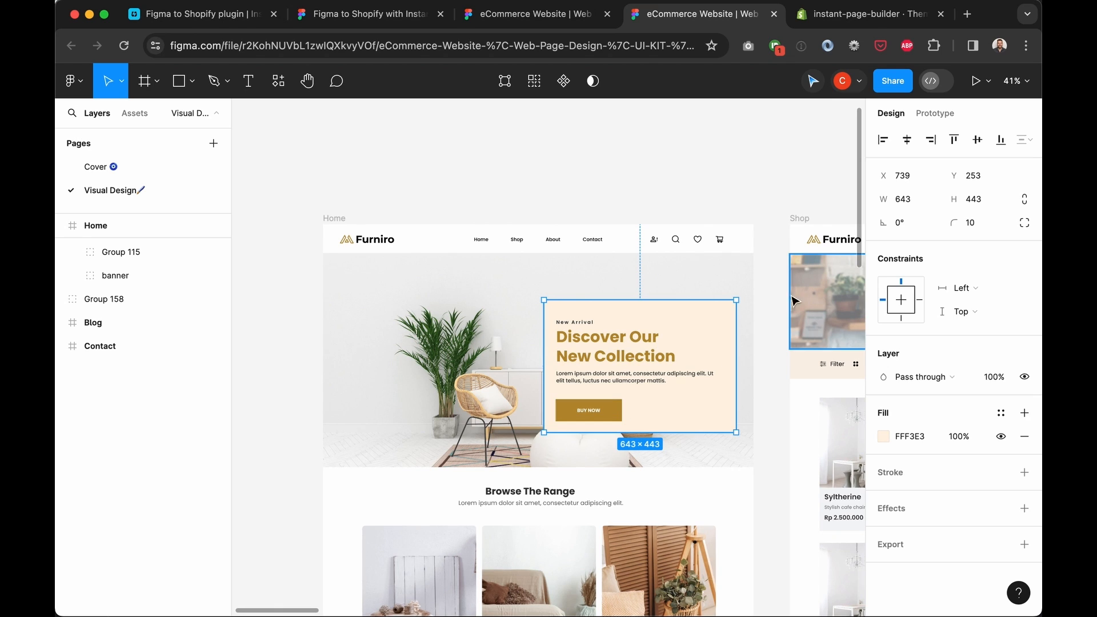
left_click(762, 303)
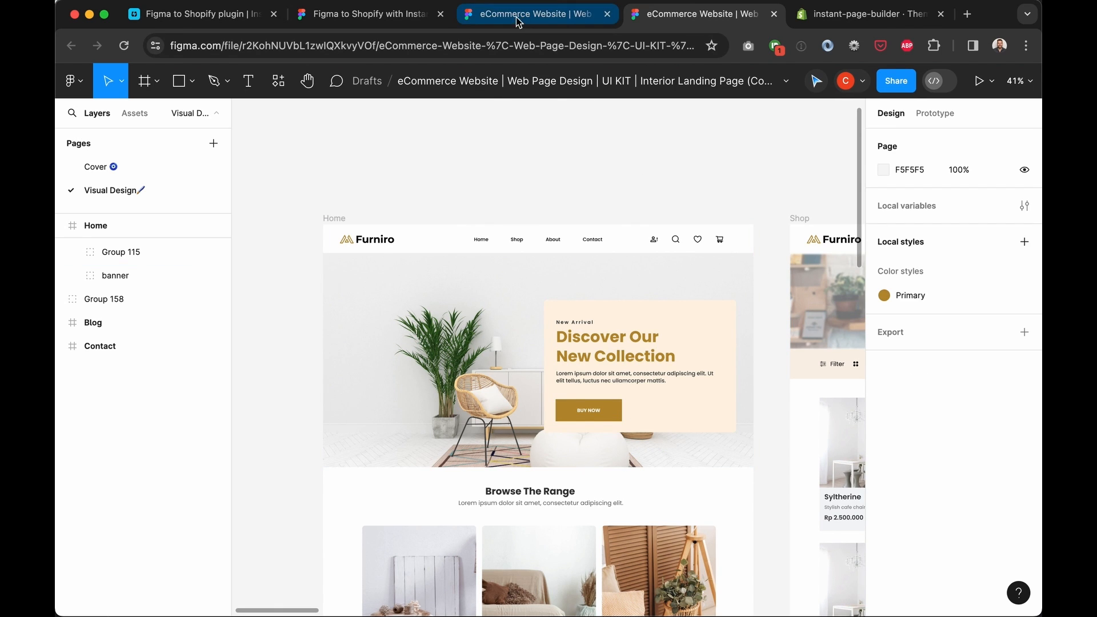
Open the eCommerce Website file from the plugin page and show its Visual Design page
left_click(500, 22)
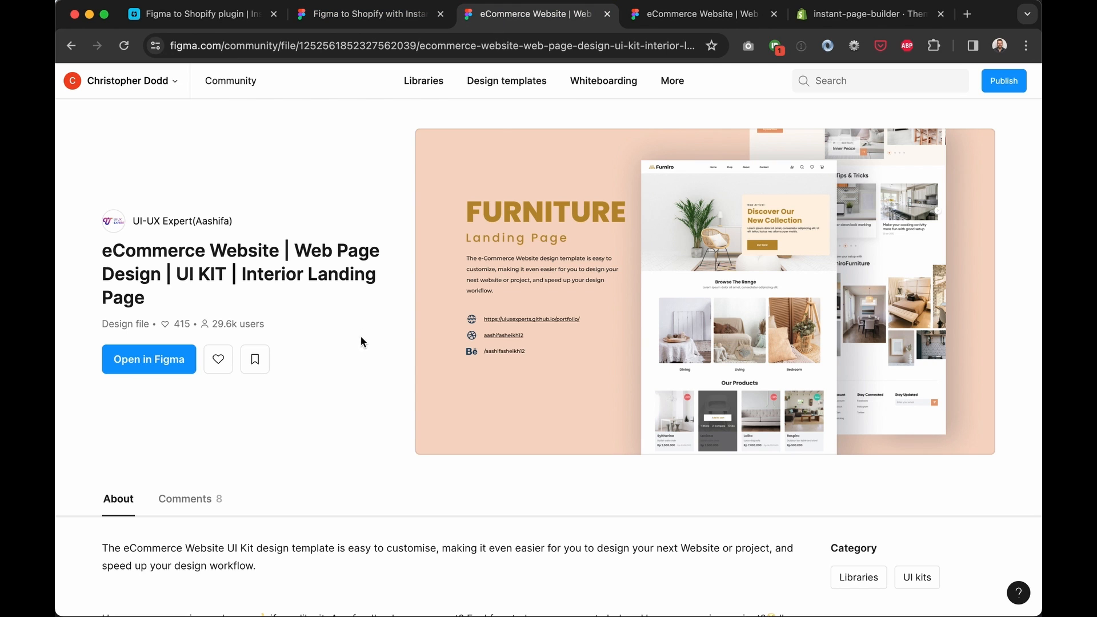
left_click(357, 21)
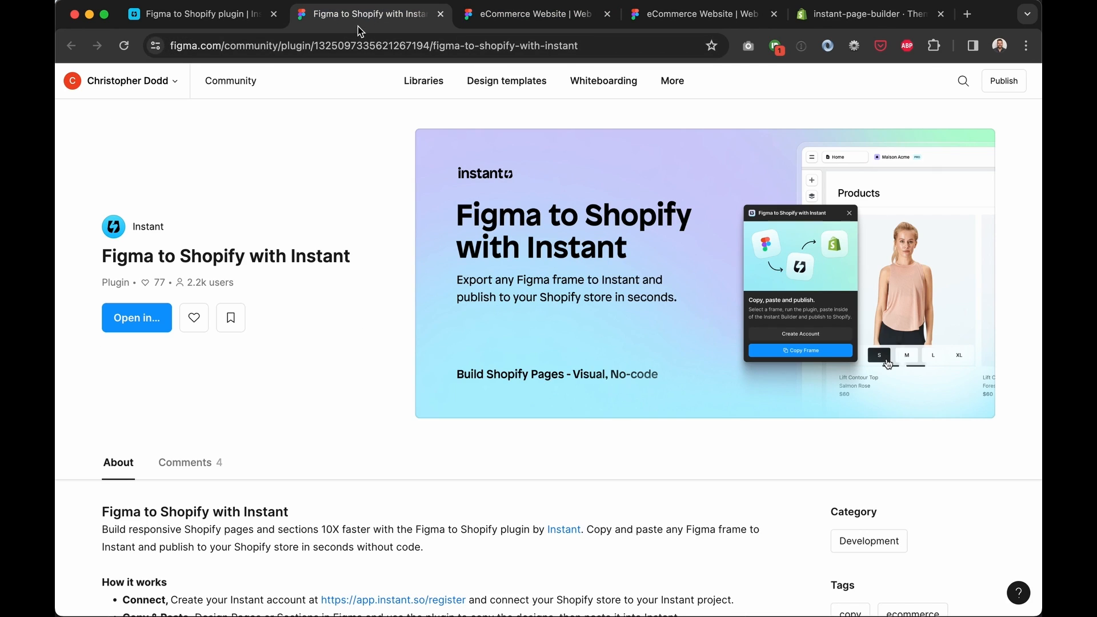
left_click(143, 323)
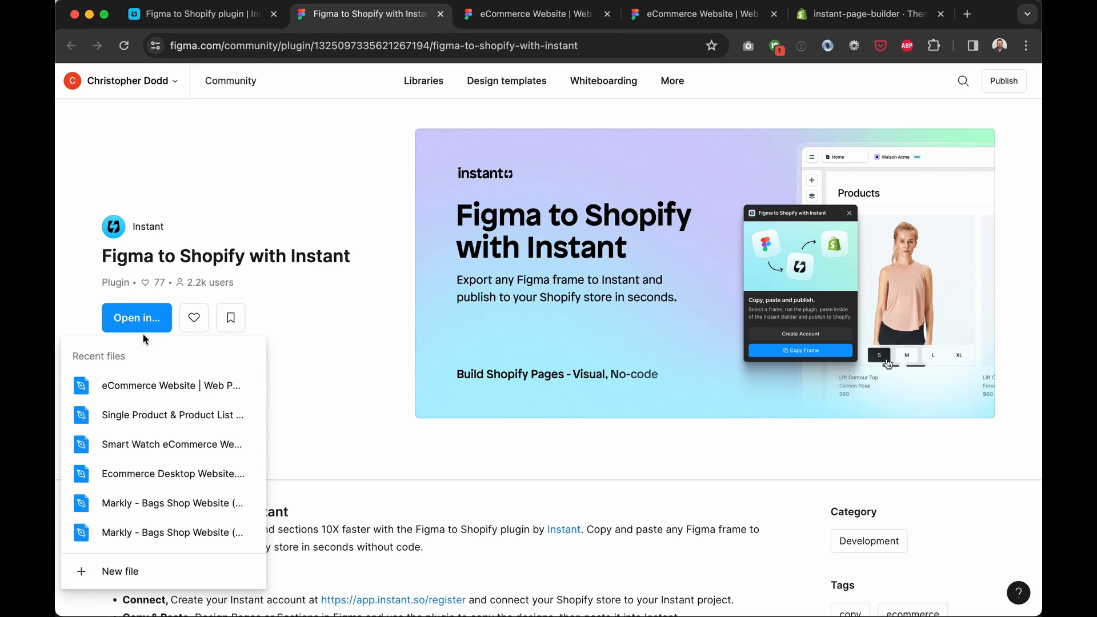
left_click(159, 384)
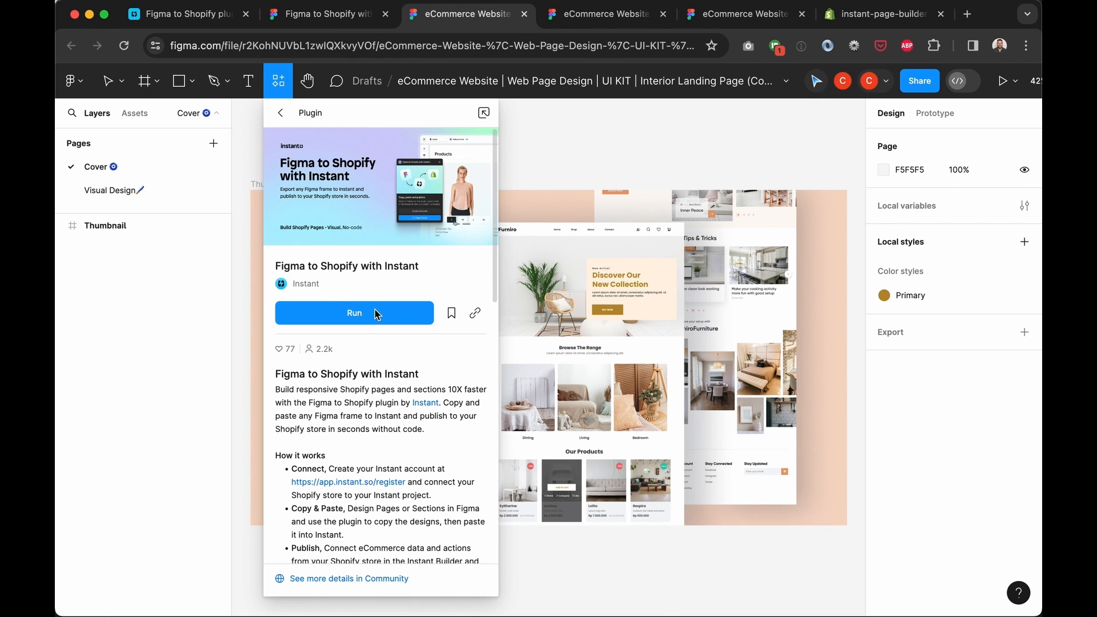
left_click(143, 189)
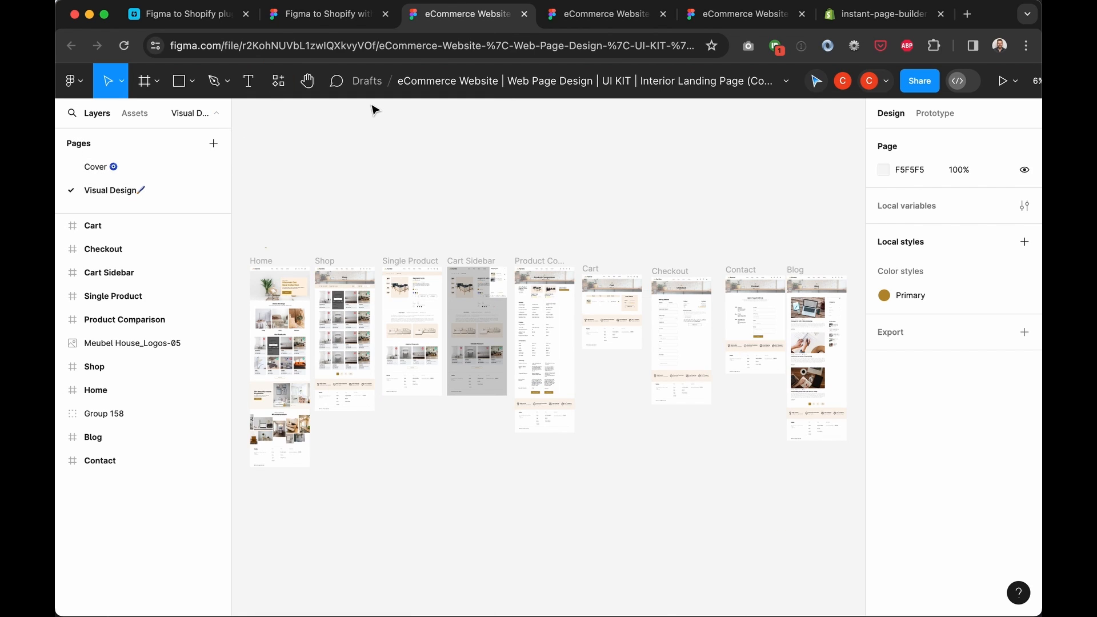
Launch Figma to Shopify with Instant from the main menu's Plugins
left_click(86, 84)
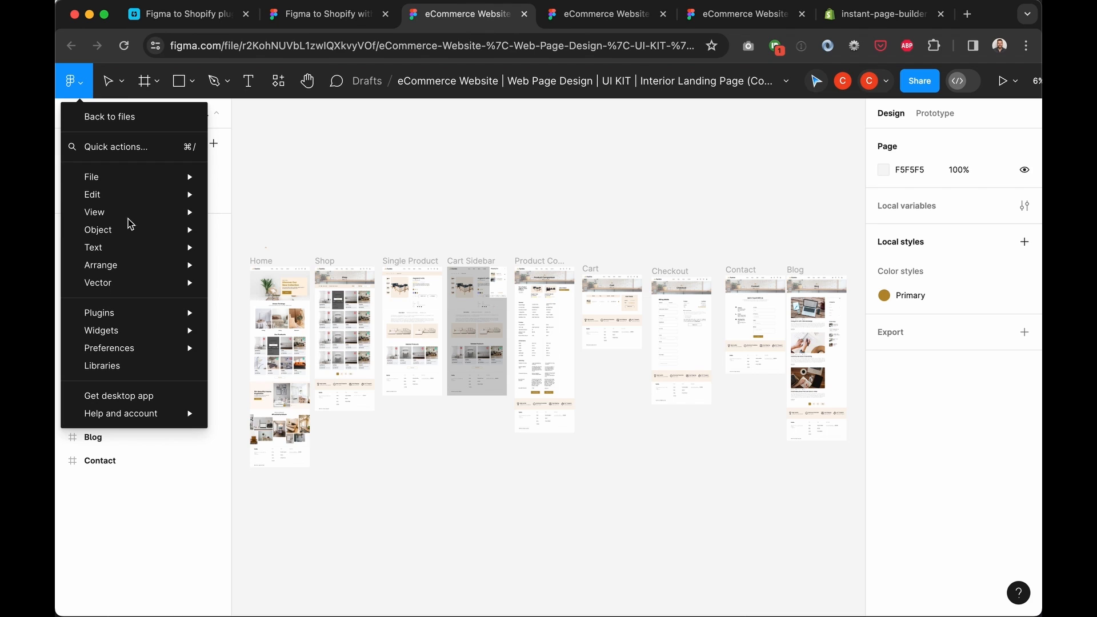
mouse_move(150, 315)
left_click(269, 335)
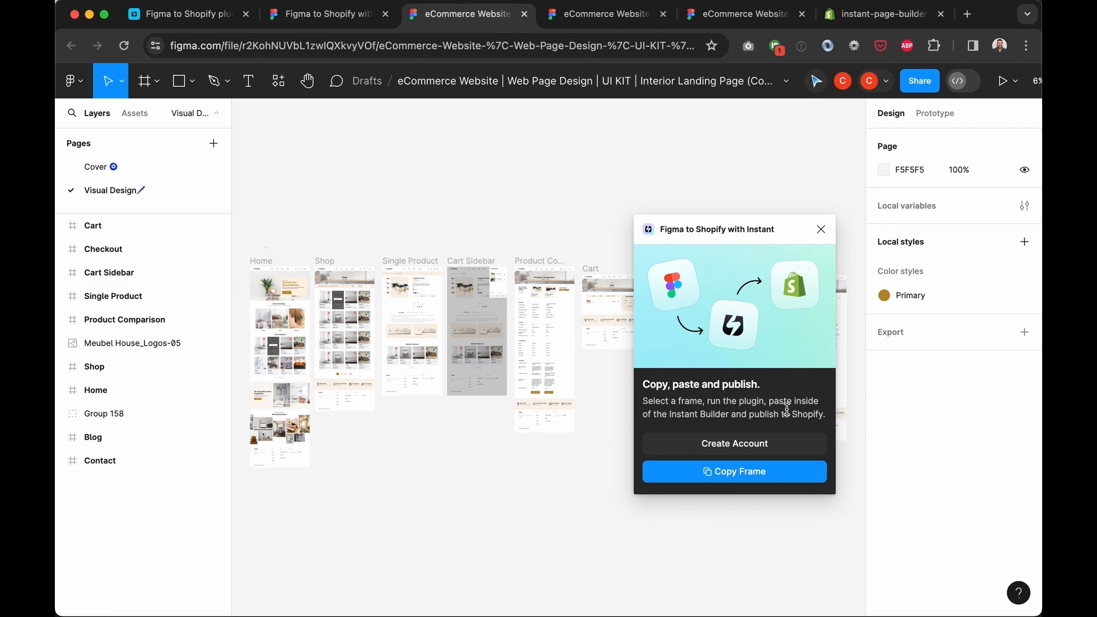
Select the Home banner's Mask Group and copy it with the plugin's Copy Frame
scroll(425, 366, "up", 3, "ctrl")
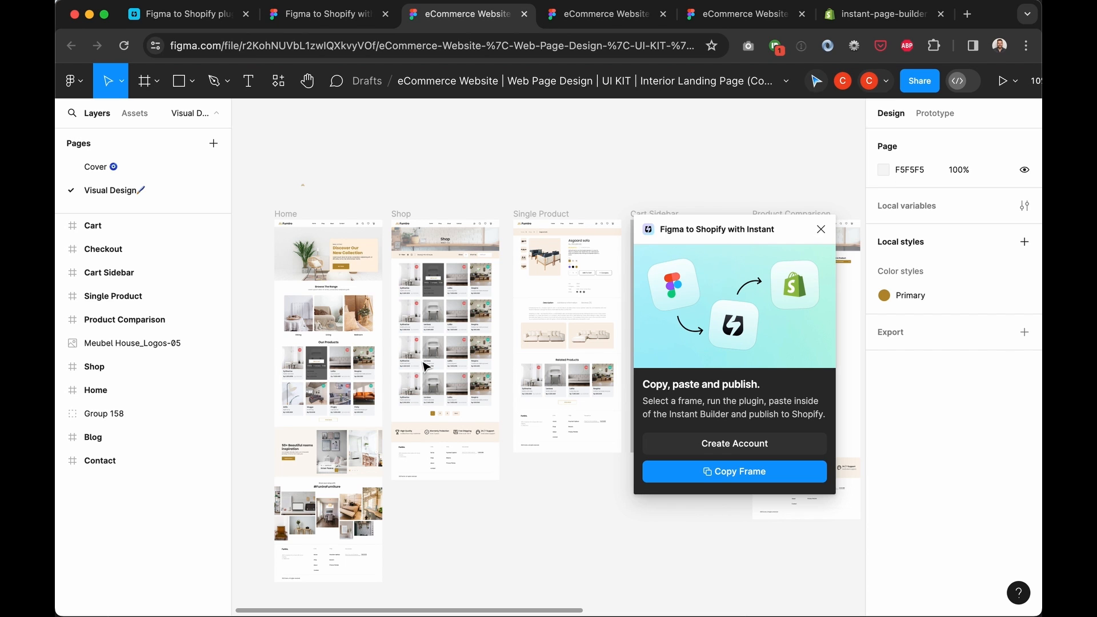
scroll(426, 366, "up", 5, "ctrl")
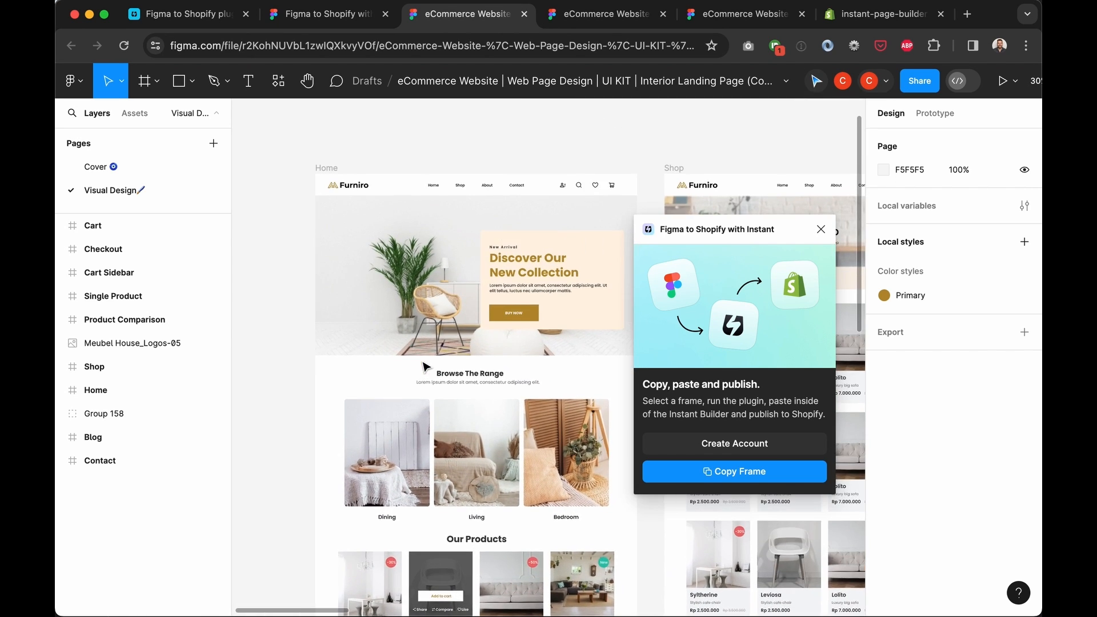
scroll(425, 366, "up", 1, "ctrl")
left_click(404, 290)
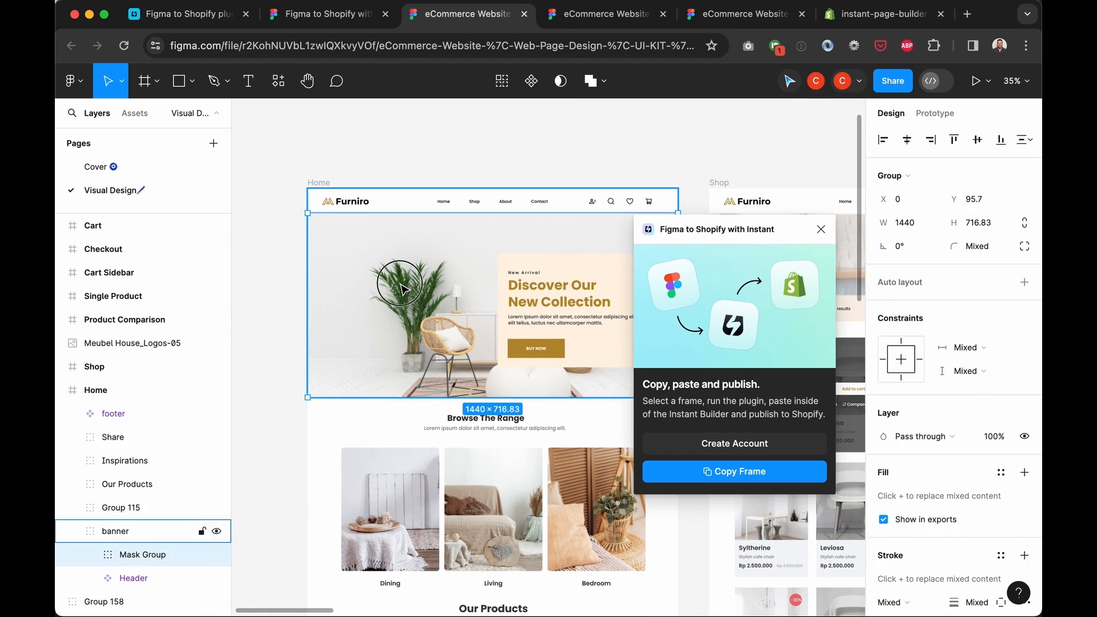
double_click(369, 247)
scroll(149, 485, "down", 2)
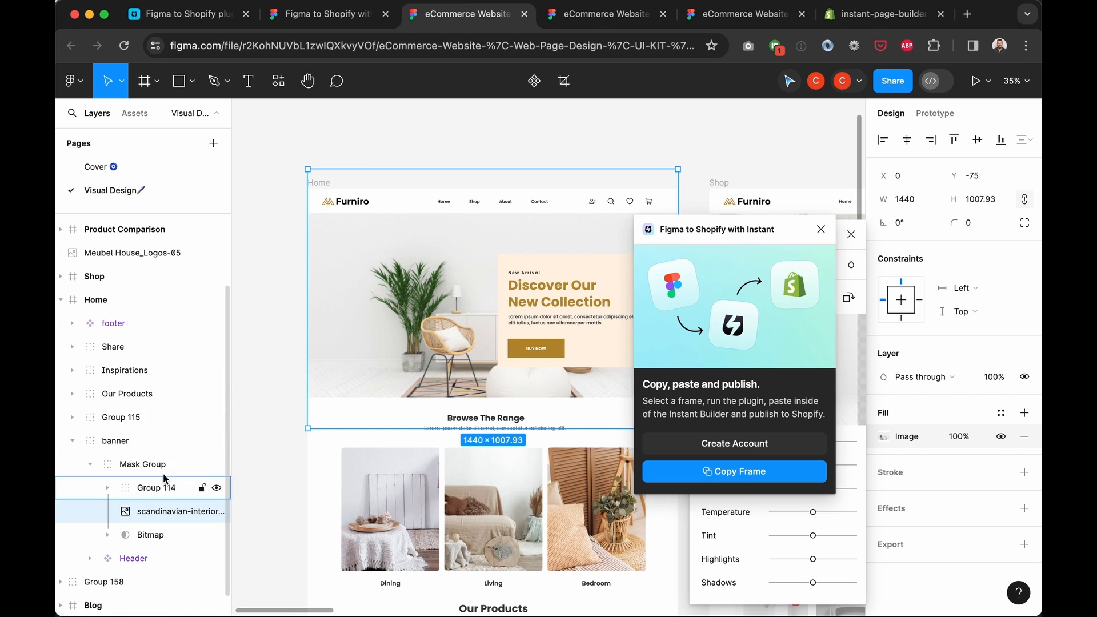
left_click(153, 463)
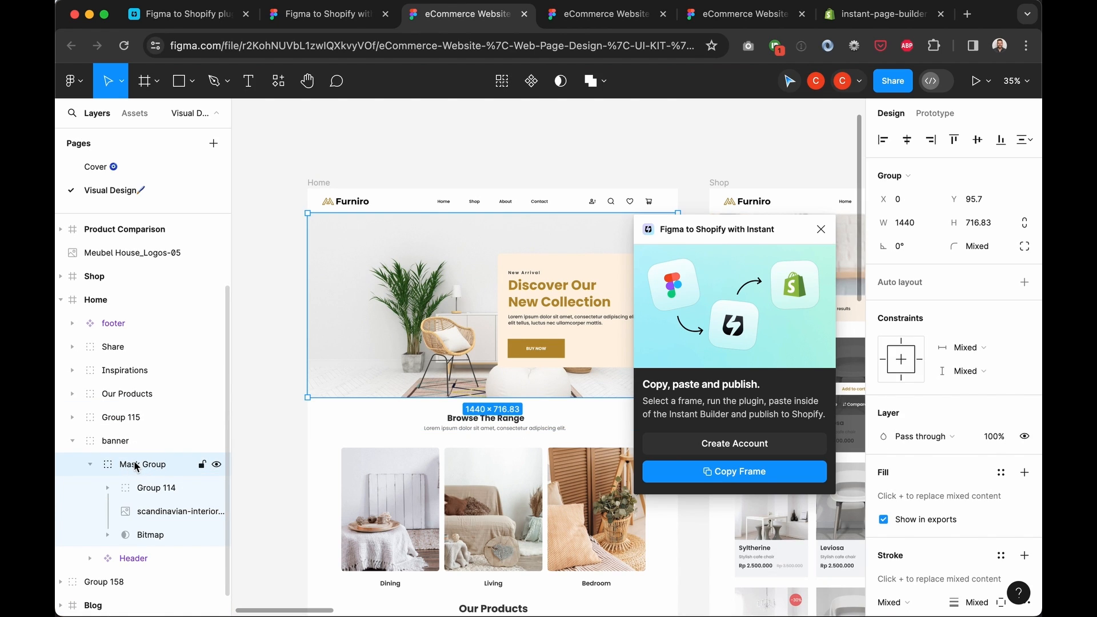
left_click(771, 474)
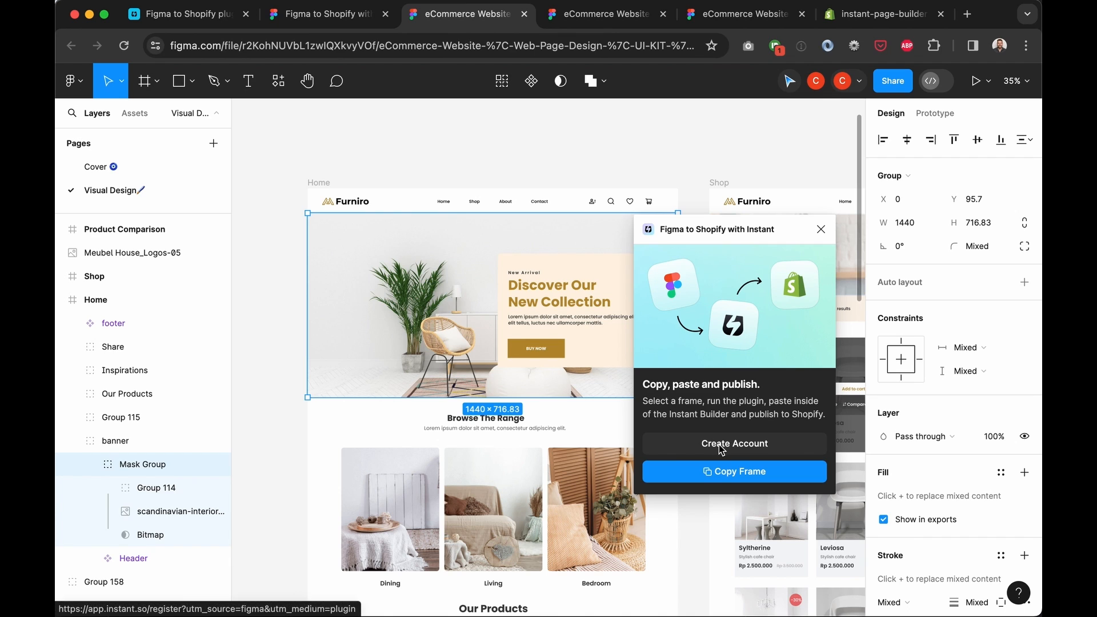
Sign up for an Instant account with the user's name and e-mail address
left_click(734, 443)
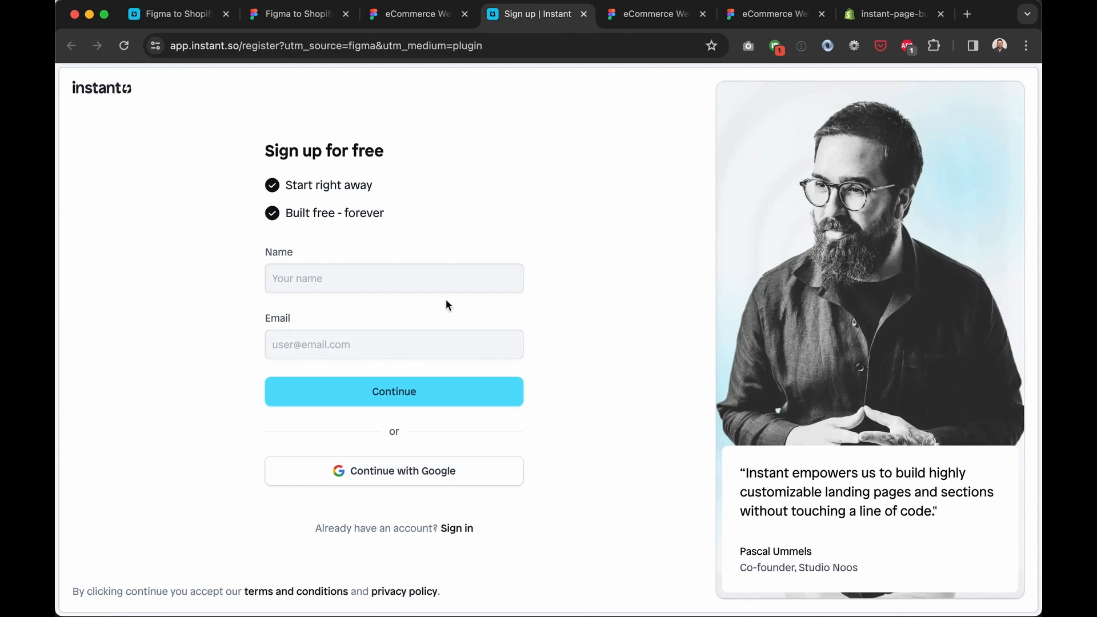
left_click(398, 280)
type("Christopher")
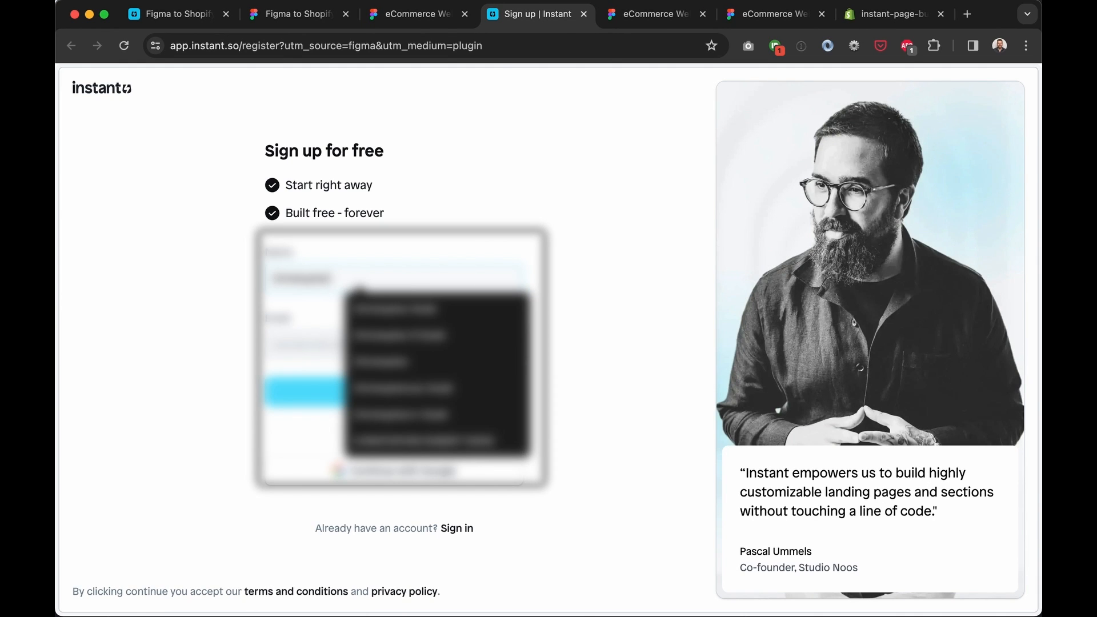
key("Tab")
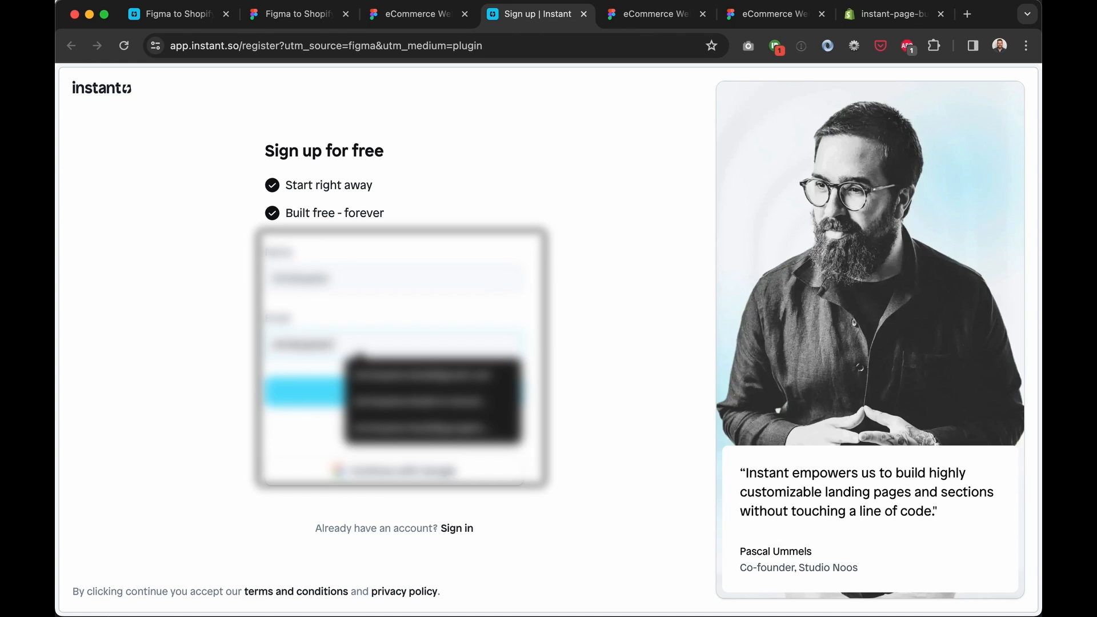
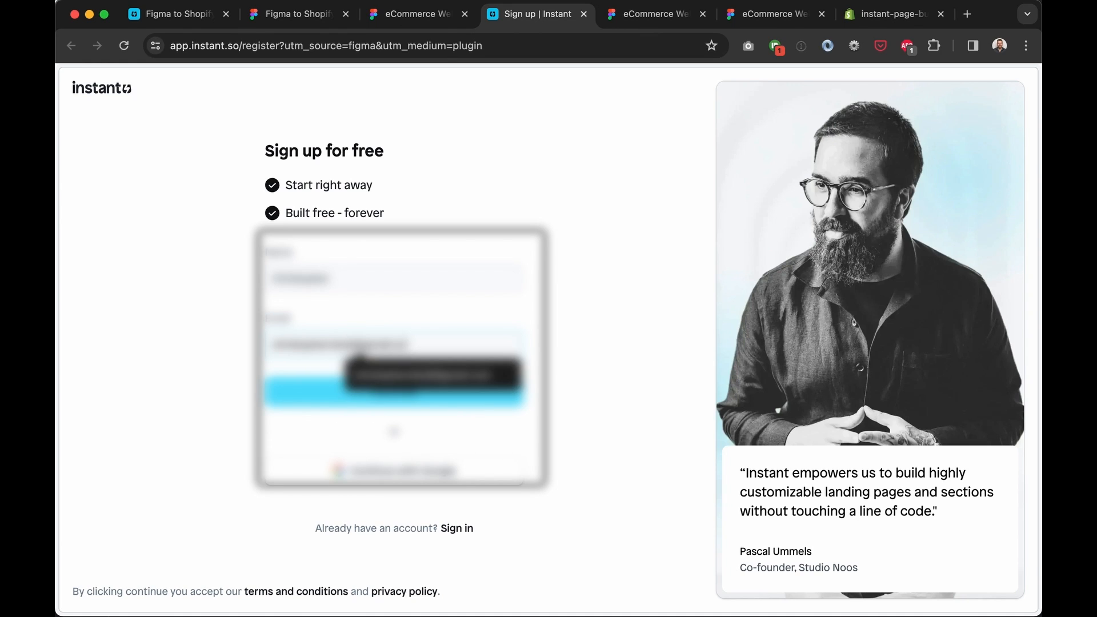
left_click(405, 390)
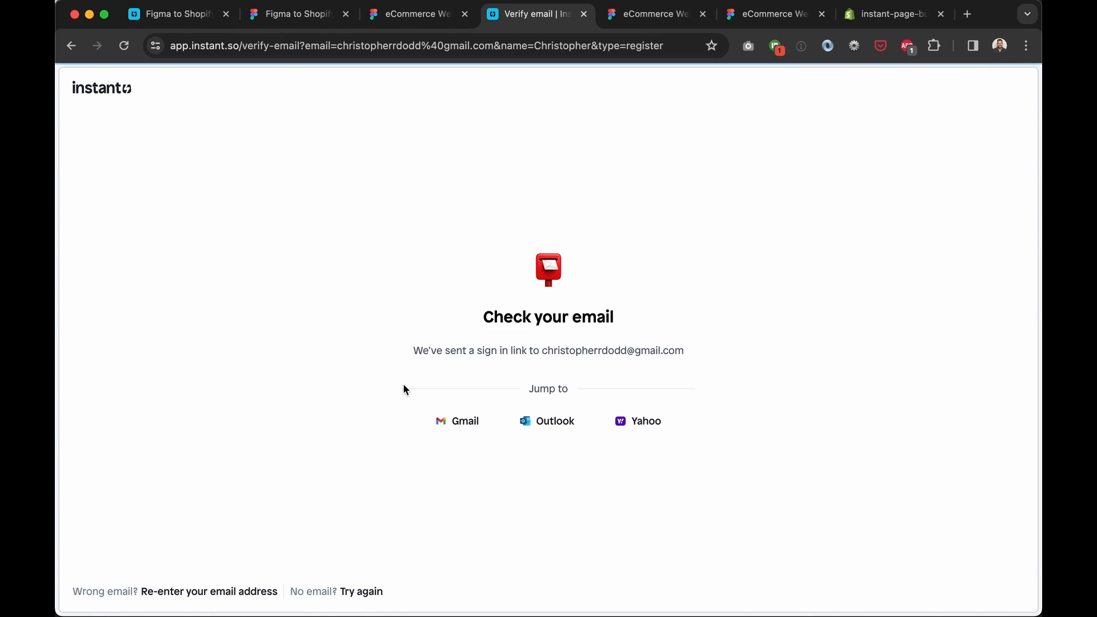
Try the e-mailed sign-in link, then sign in to Instant with a Google account instead
left_click(453, 422)
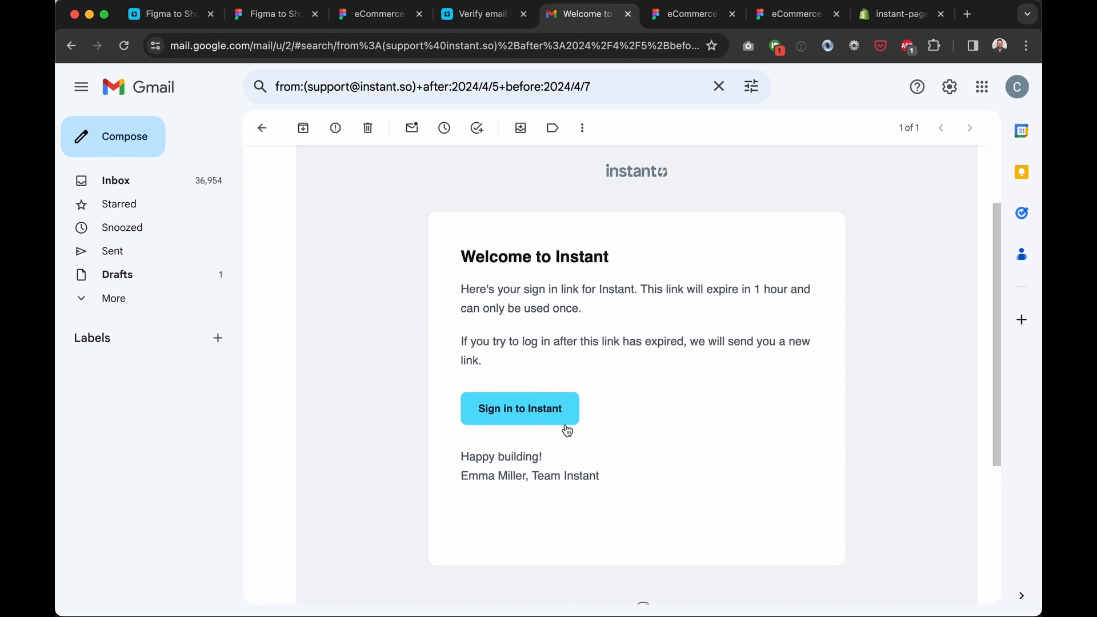
left_click(567, 426)
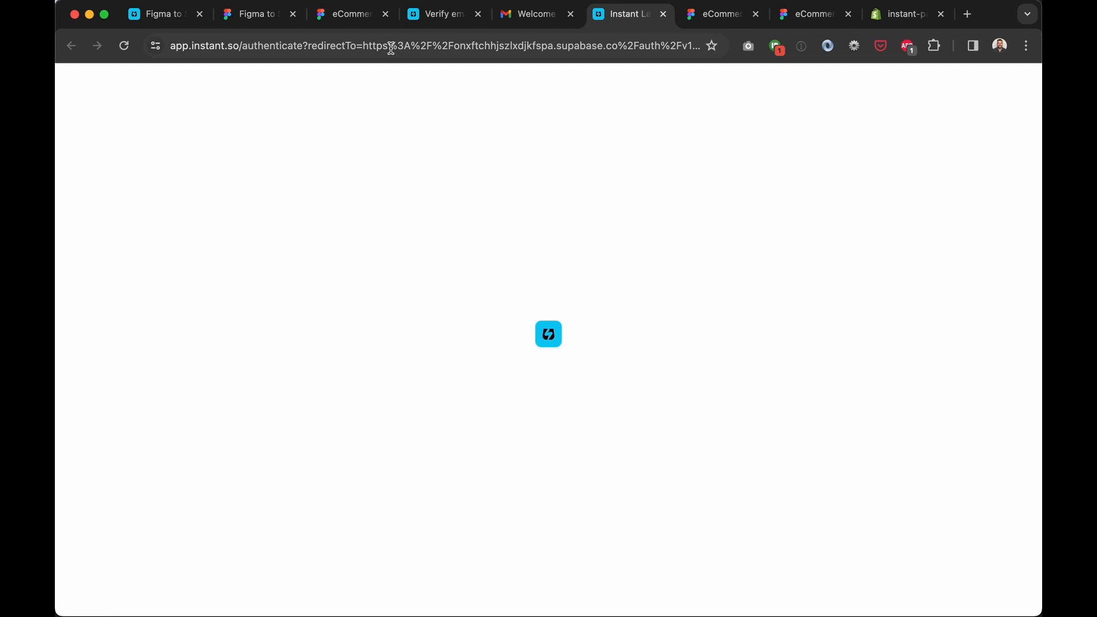
left_click(391, 48)
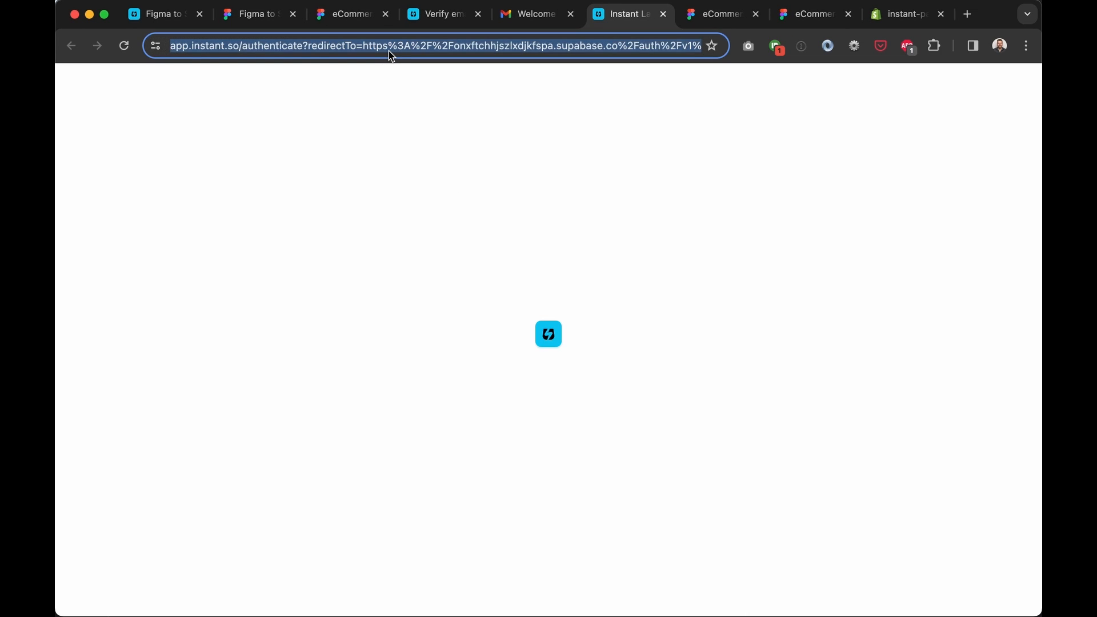
key("Return")
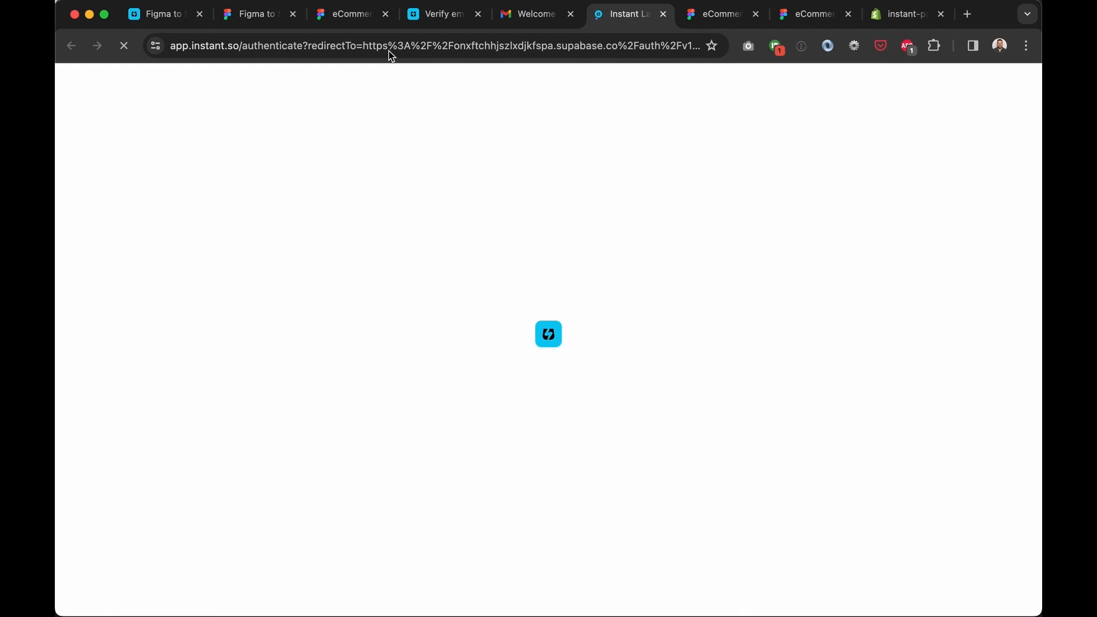
left_click(663, 14)
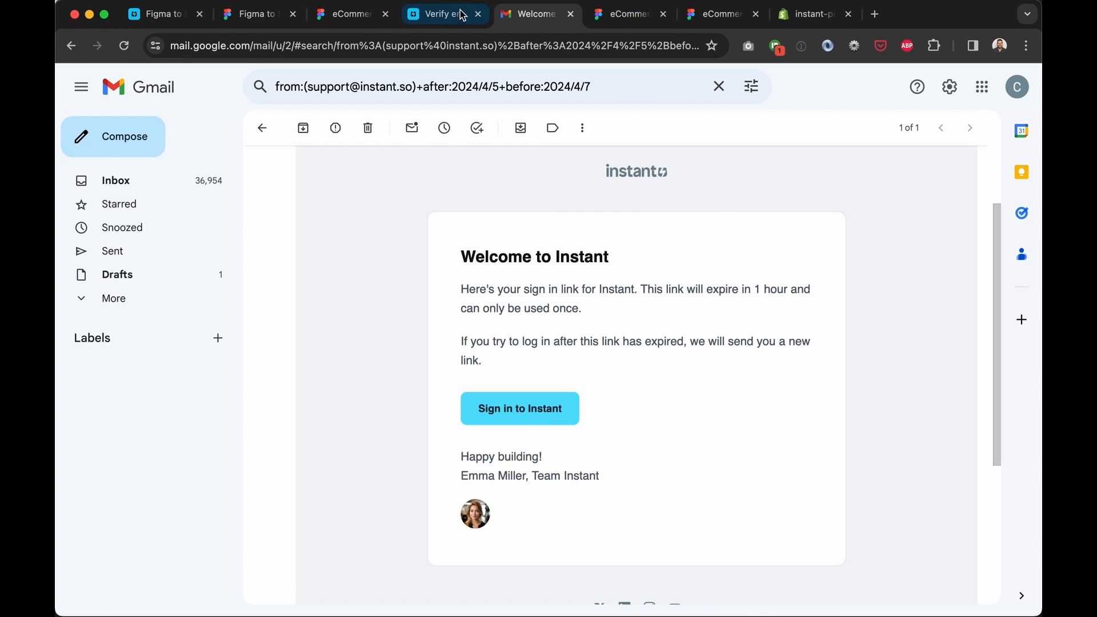
left_click(451, 14)
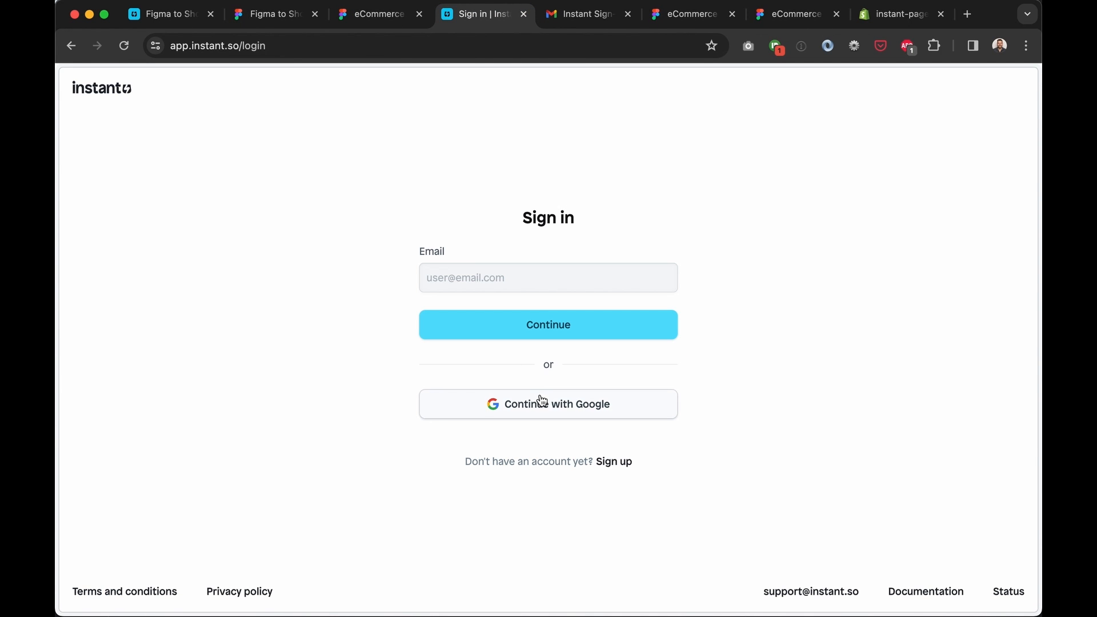
left_click(543, 402)
left_click(661, 283)
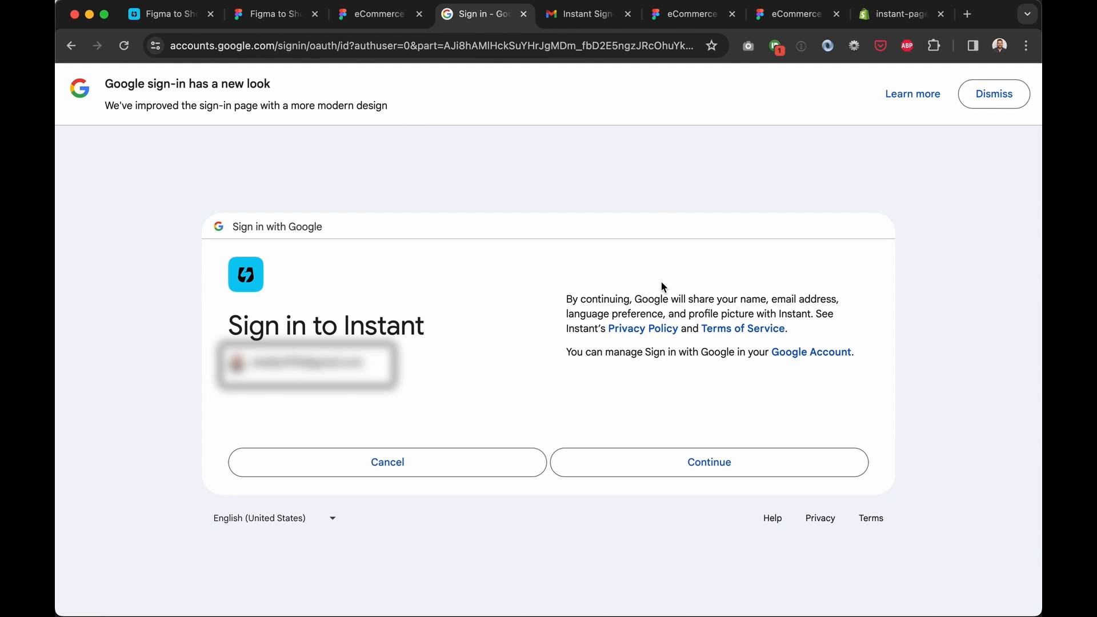
left_click(685, 464)
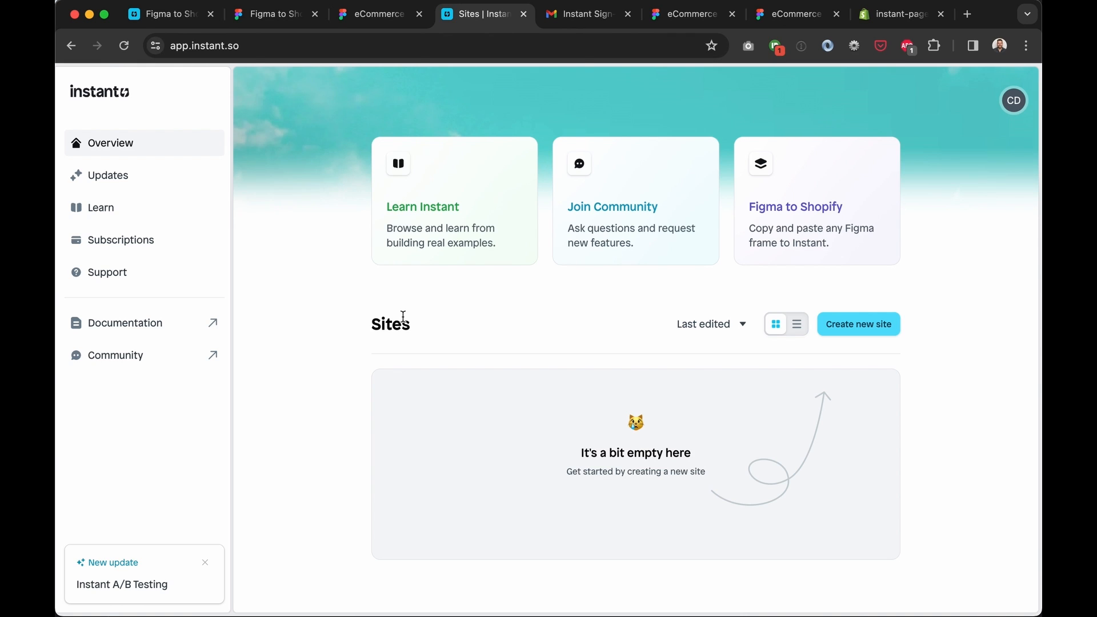
Create a site titled 'eCommerce Website' without products and build its page from scratch
left_click(859, 333)
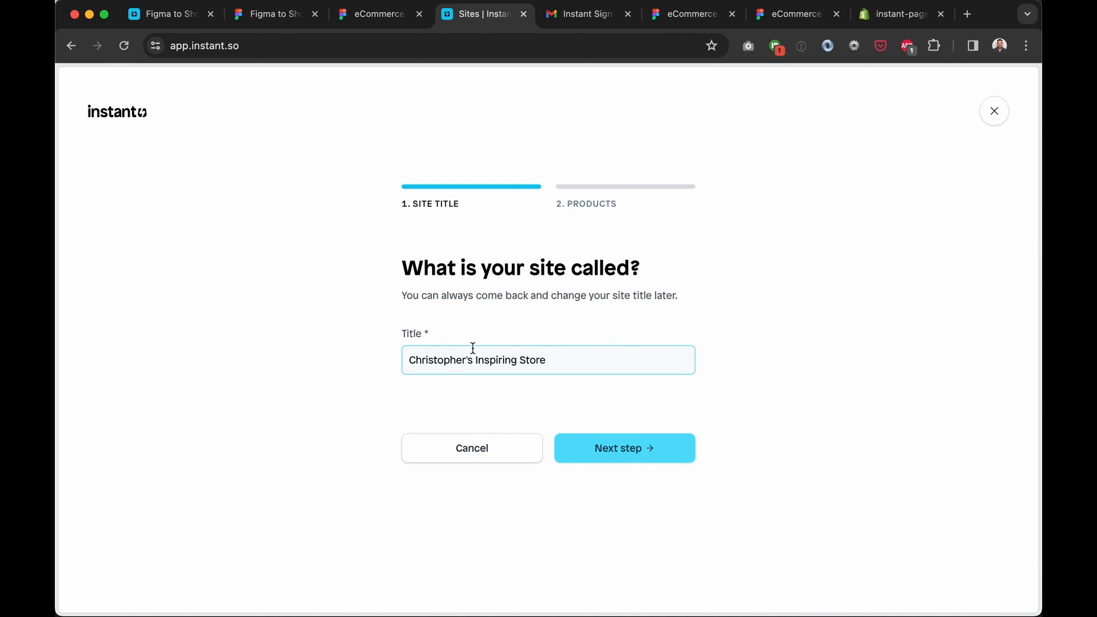
triple_click(446, 357)
key("BackSpace")
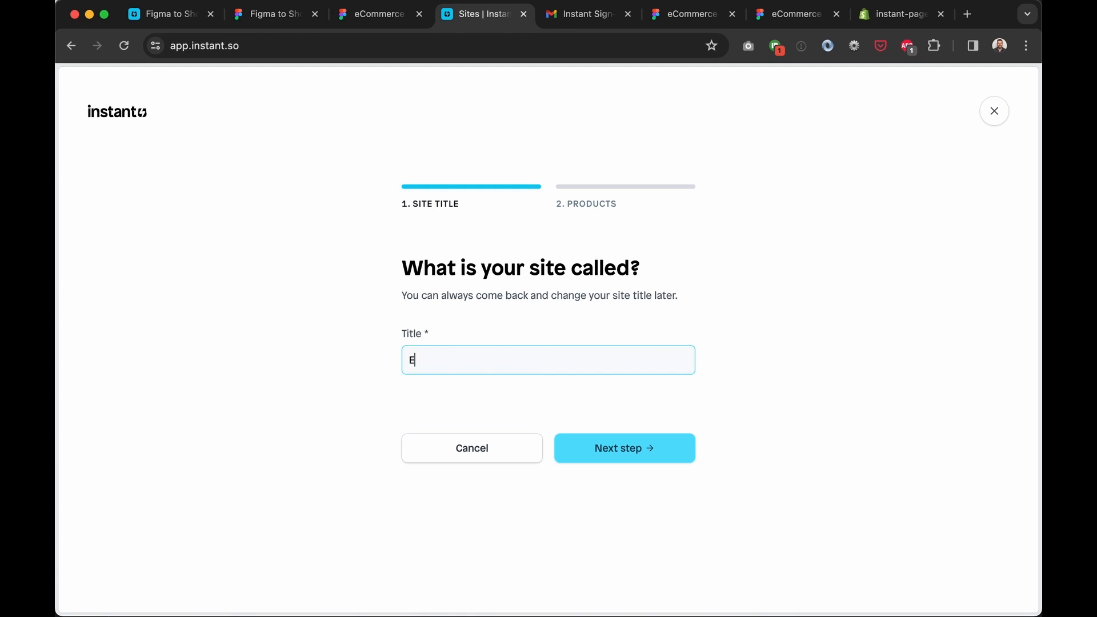
type("eCommerce Website")
left_click(615, 451)
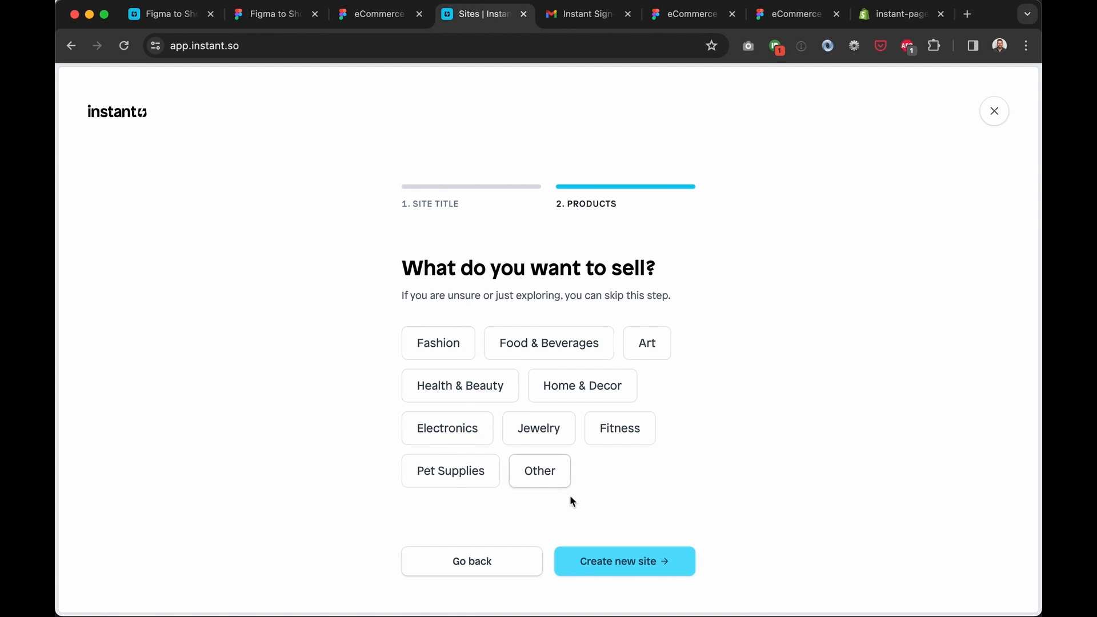
left_click(607, 554)
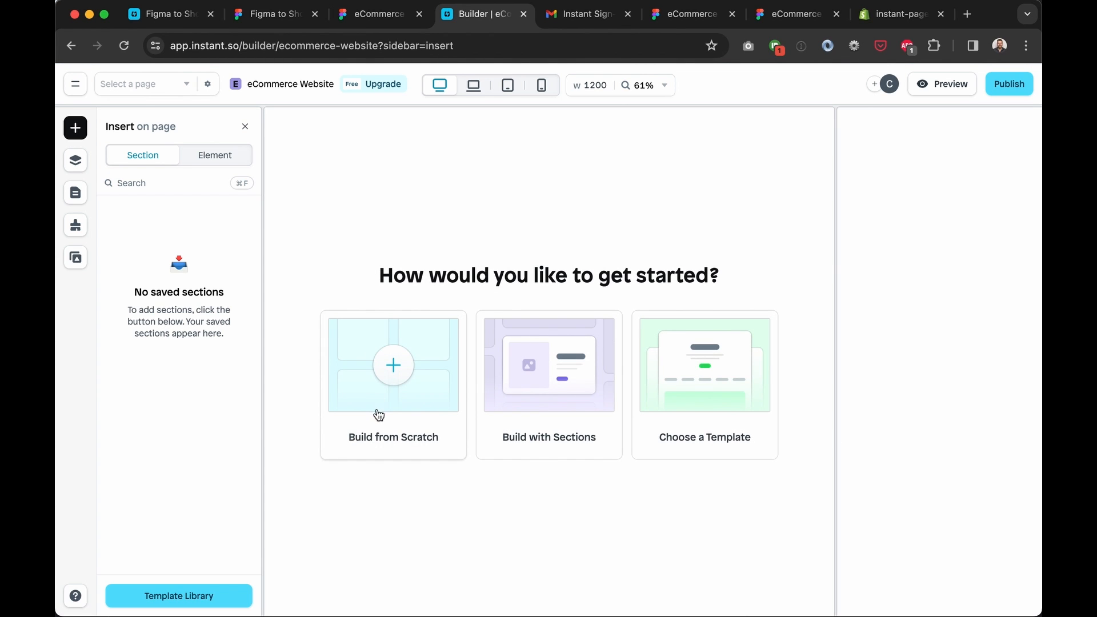
left_click(397, 412)
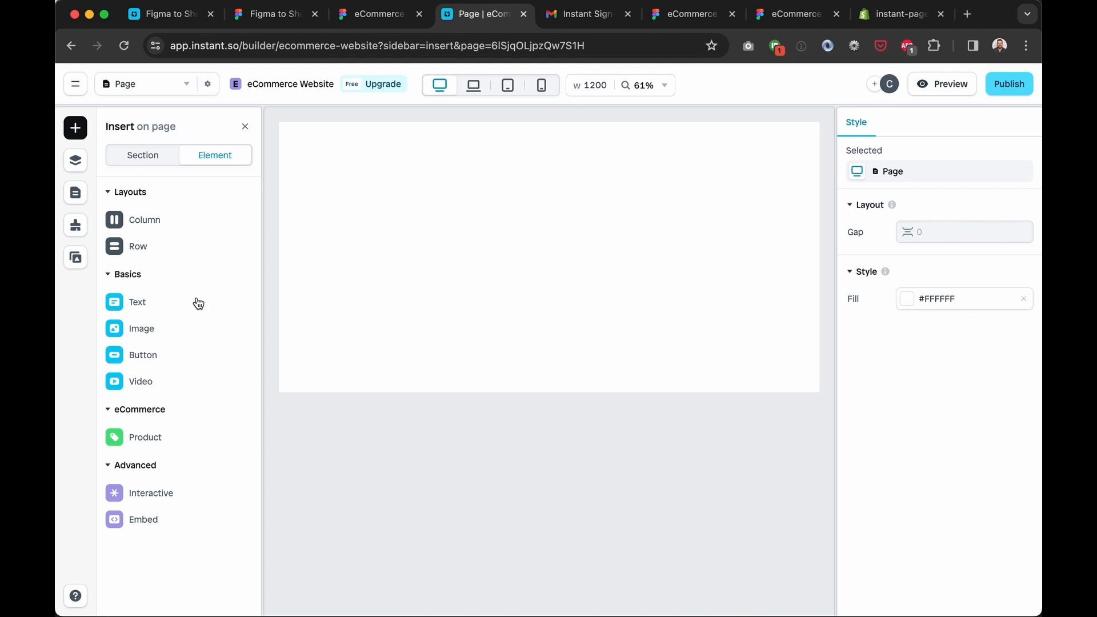
Add a two-column layout, then delete its column and both rows to empty the page
mouse_move(140, 220)
left_click_drag(382, 197, 536, 223)
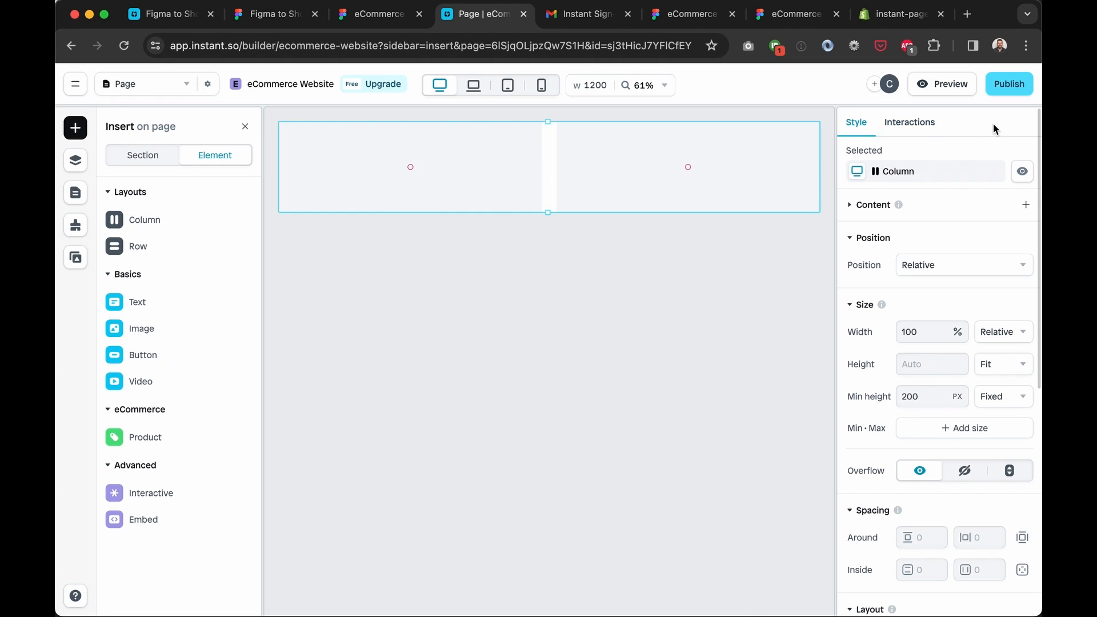
left_click(582, 180)
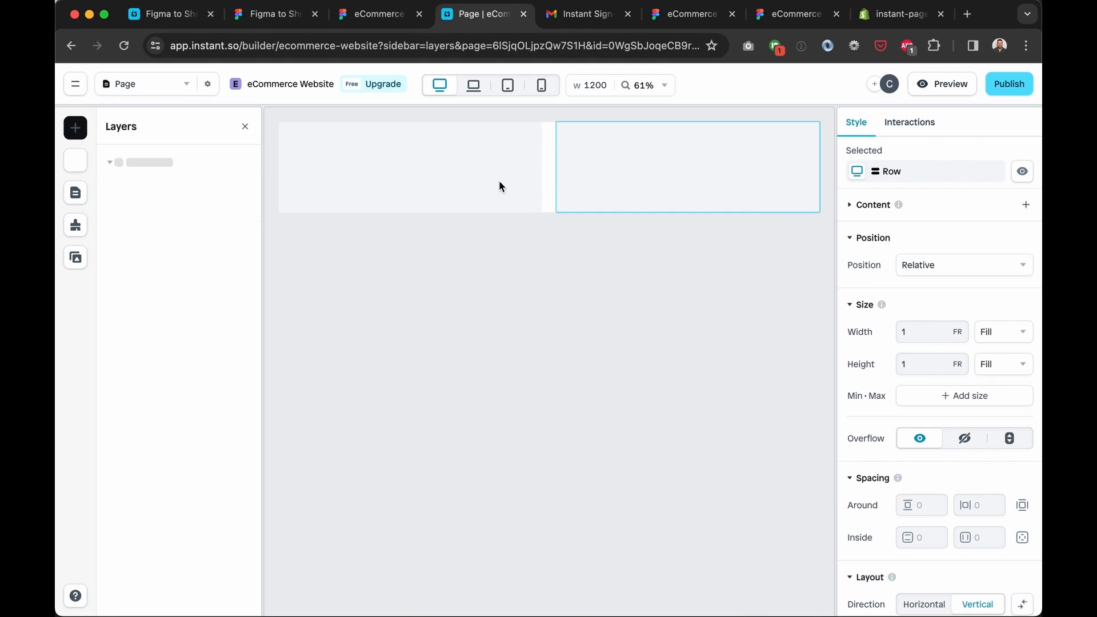
left_click(480, 178)
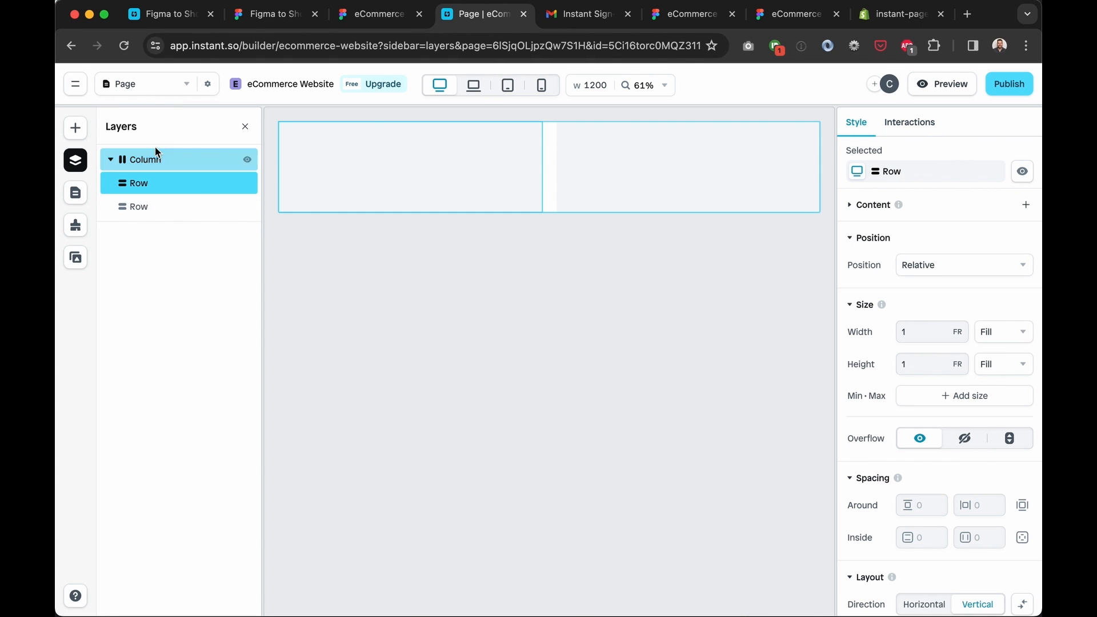
left_click(161, 163)
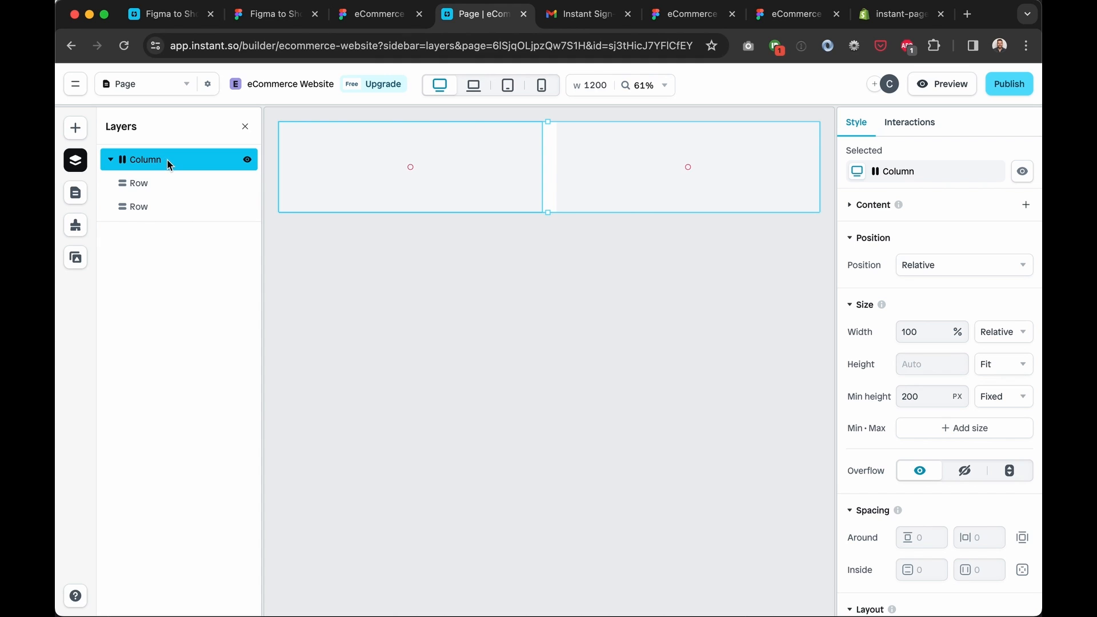
key("BackSpace")
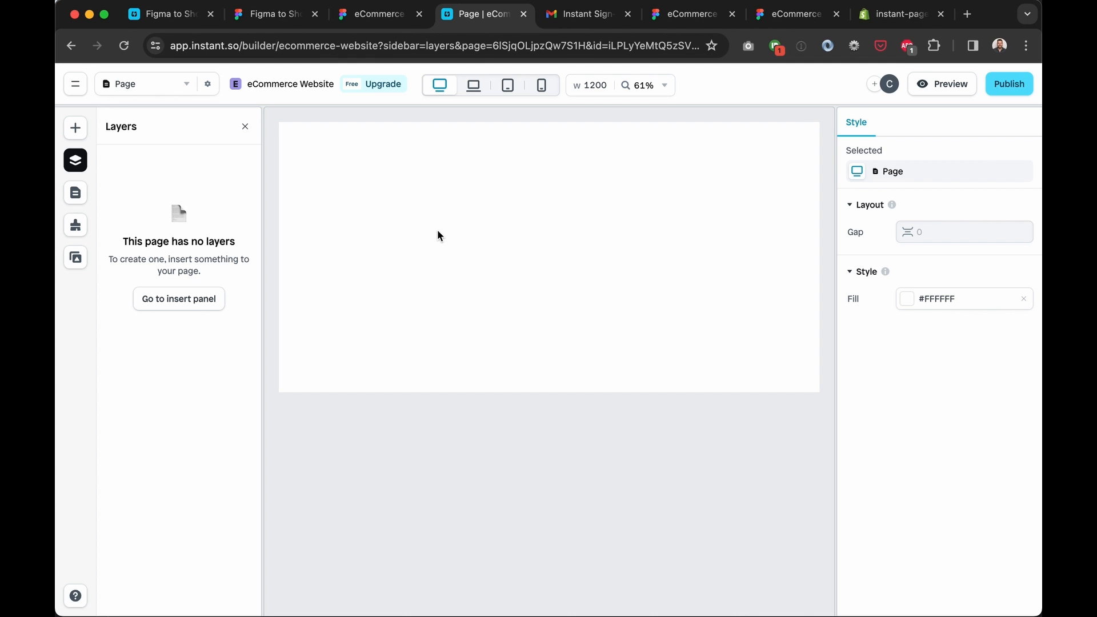
Re-copy the Home banner with the Figma plugin's Copy Frame and return to Instant
left_click(280, 18)
left_click(344, 17)
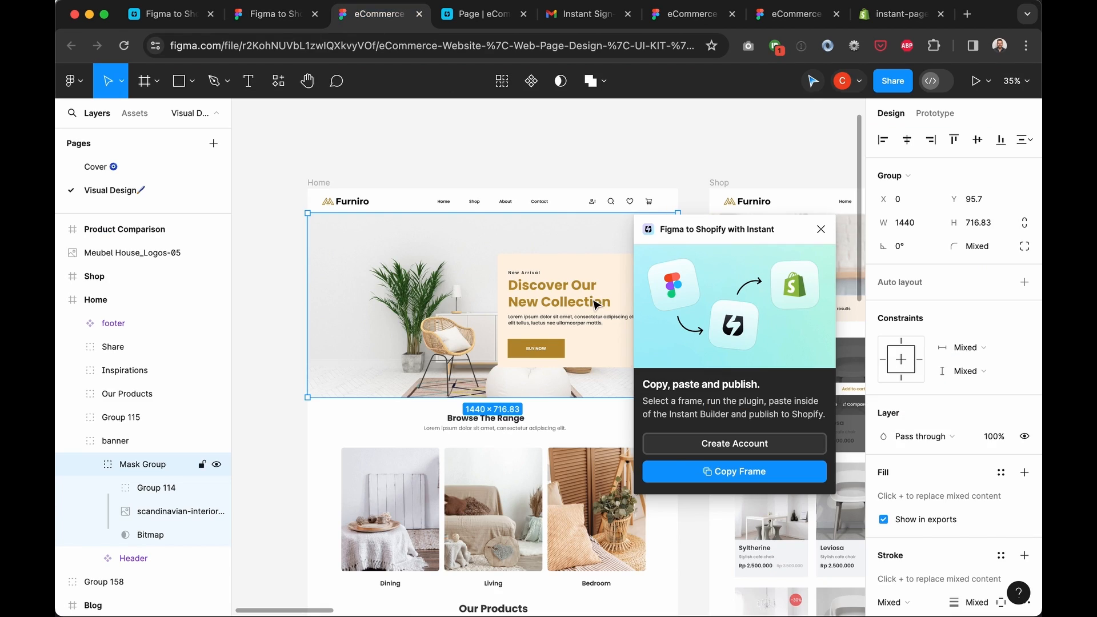
left_click(720, 472)
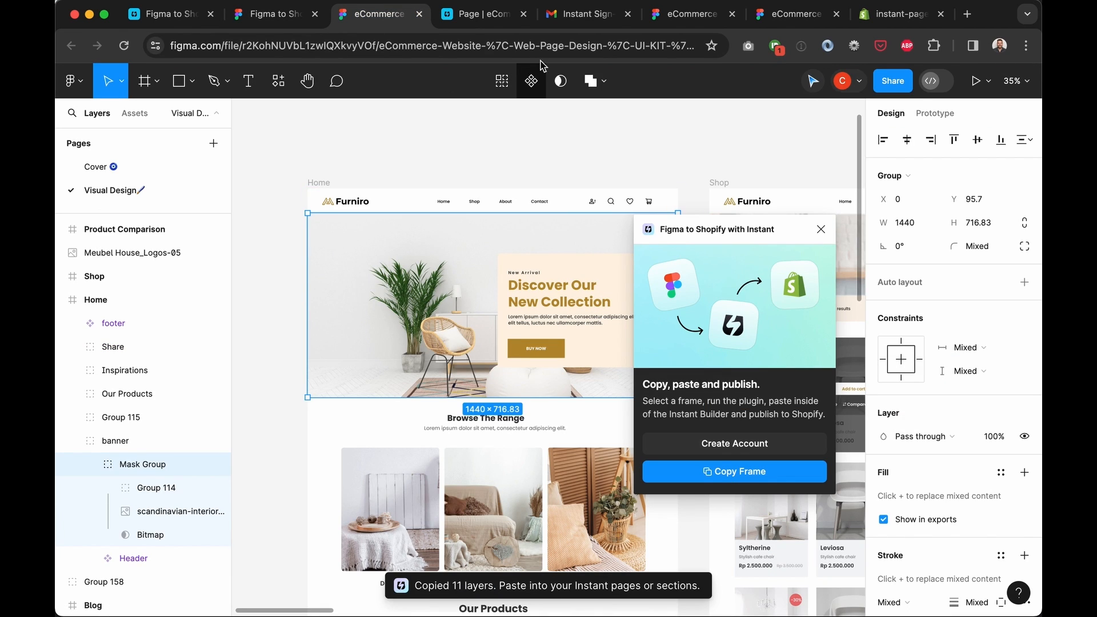
left_click(473, 17)
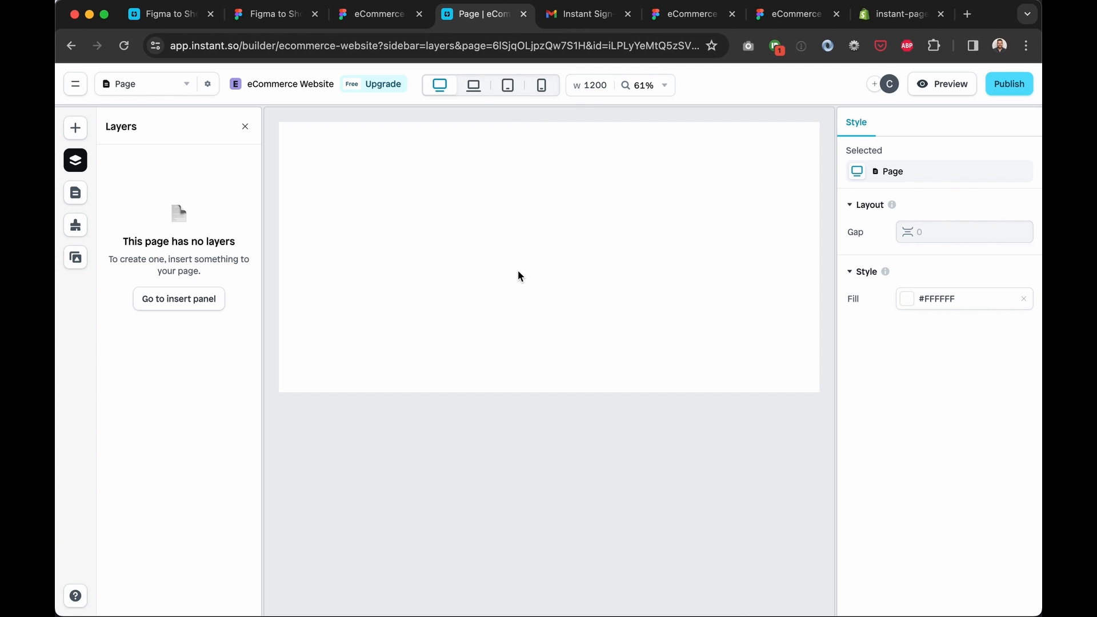
Paste the copied Figma banner onto the empty page and read the auto layout warning
key("super+v")
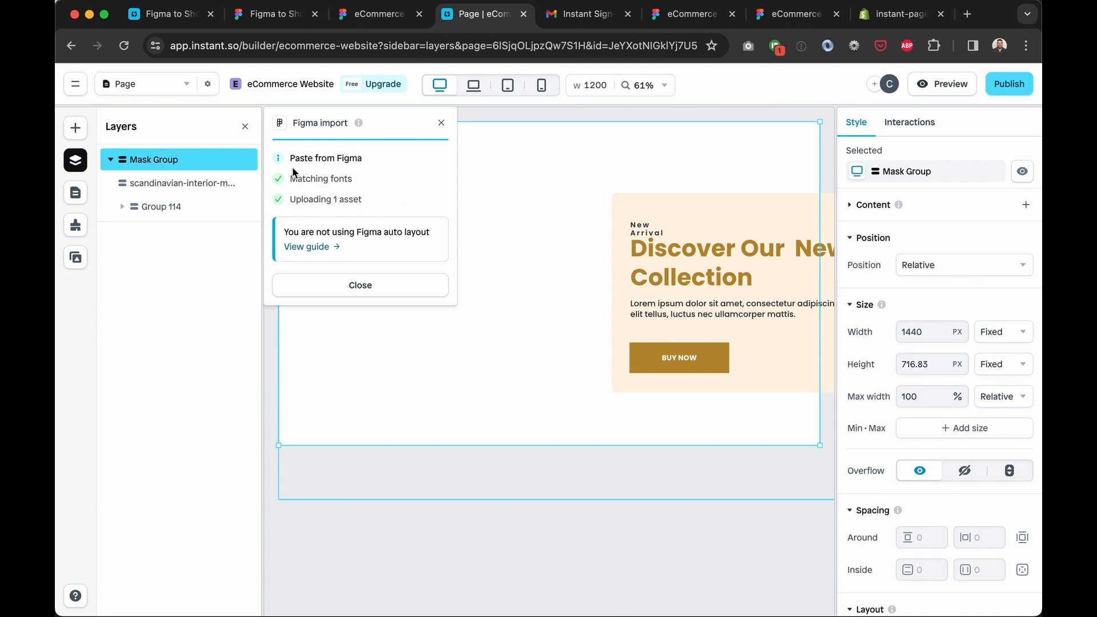
left_click_drag(439, 235, 282, 233)
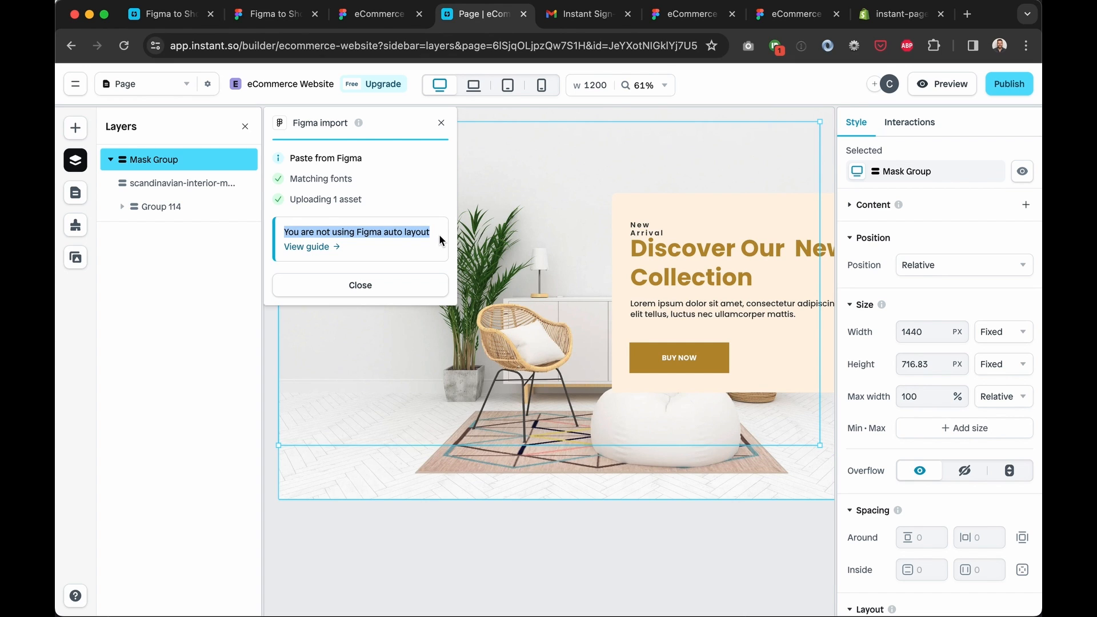
left_click(379, 253)
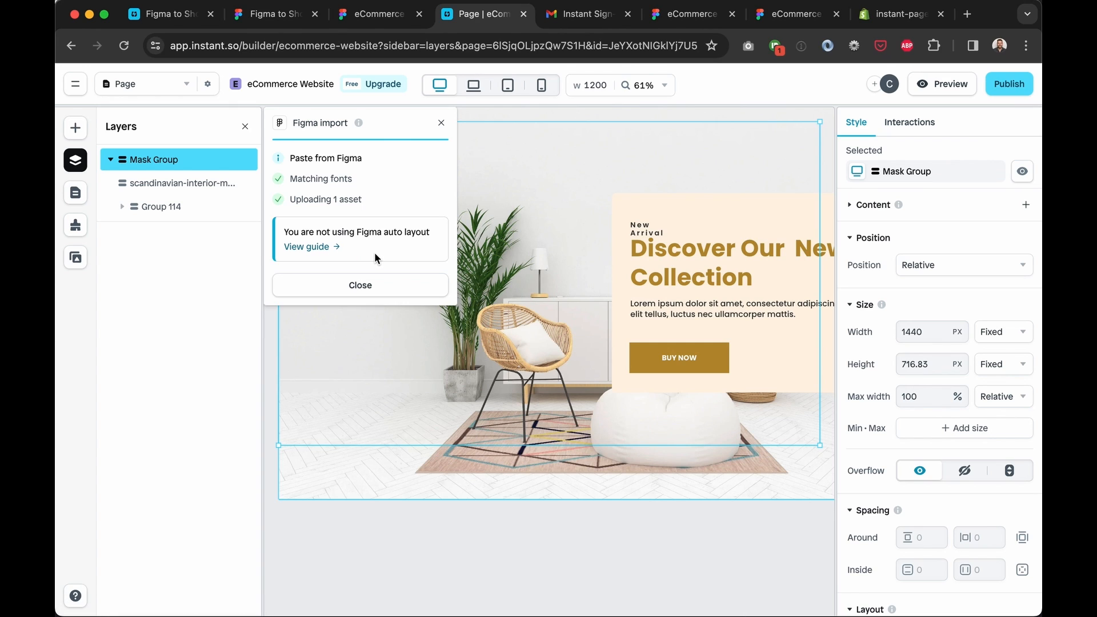
left_click_drag(430, 232, 291, 234)
left_click(358, 232)
left_click(326, 250)
key("super+f")
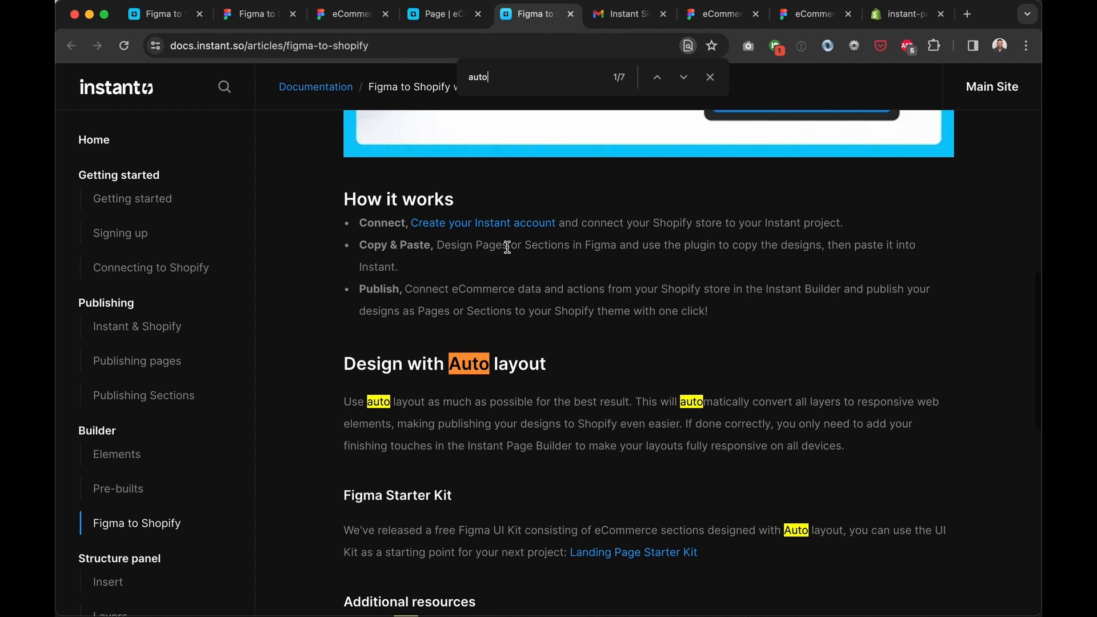
scroll(574, 369, "down", 2)
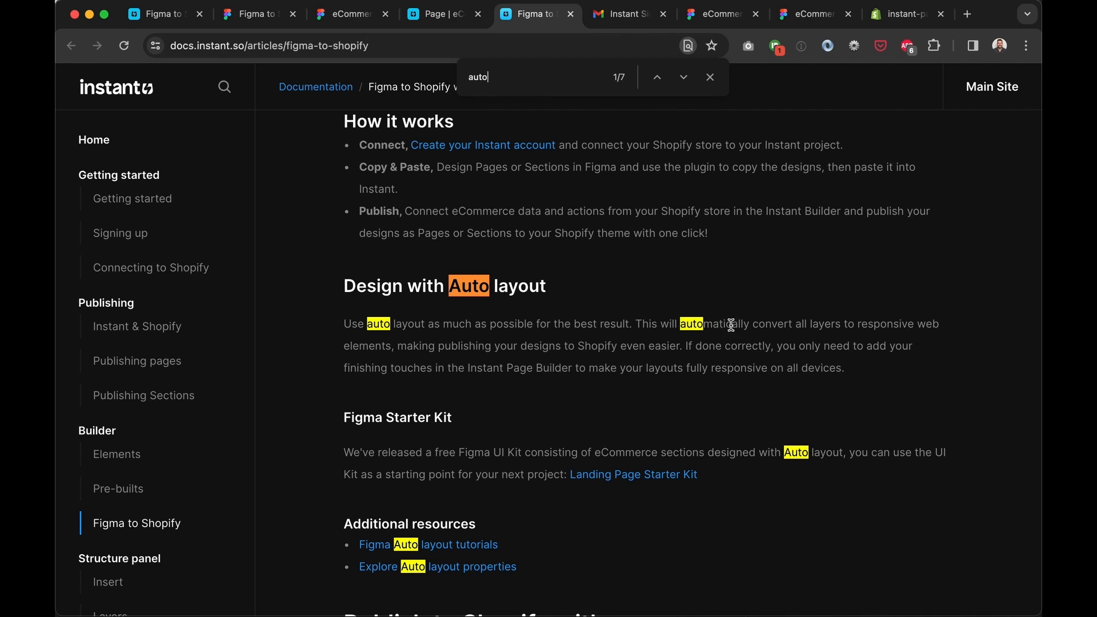
left_click_drag(641, 321, 700, 365)
left_click(788, 366)
left_click(570, 14)
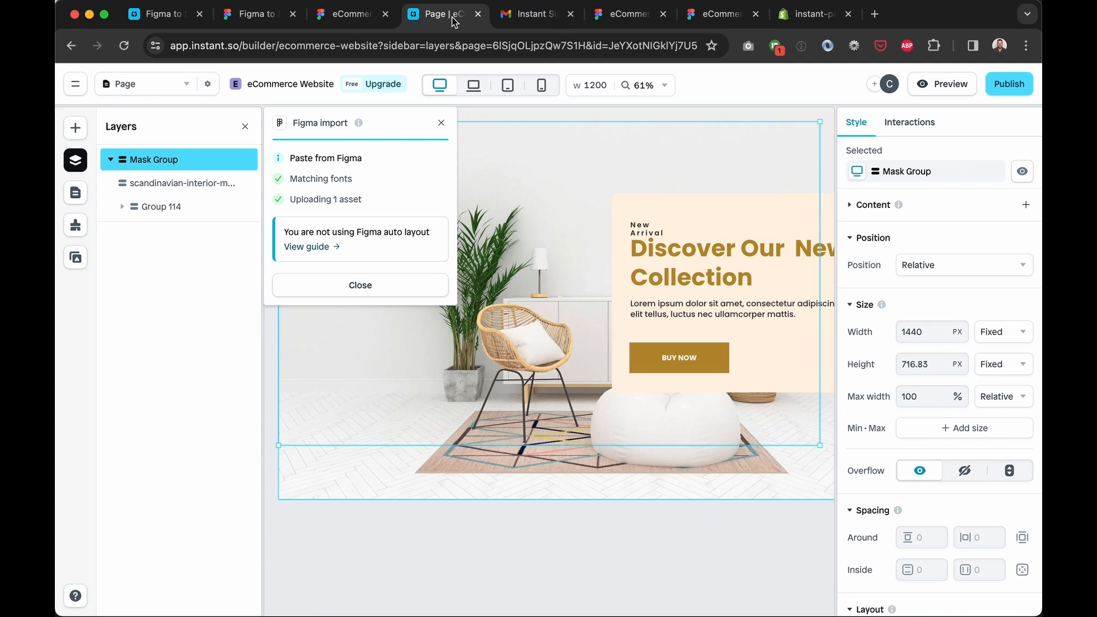
Dismiss the Figma import notice and preview the banner at tablet, mobile, laptop, then desktop width
left_click(415, 290)
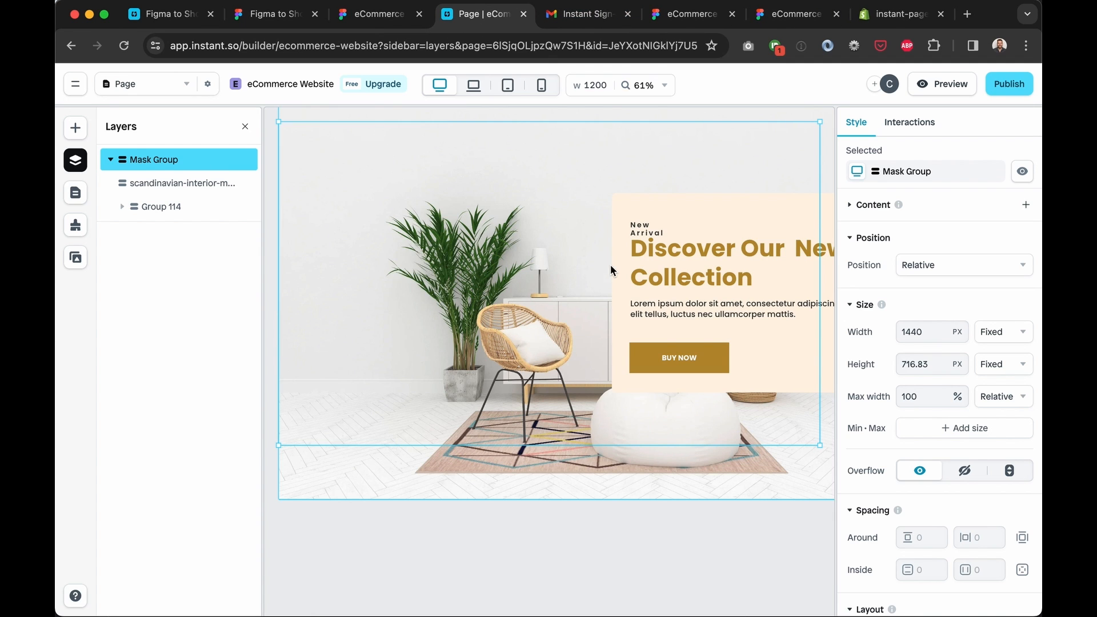
scroll(562, 204, "down", 5)
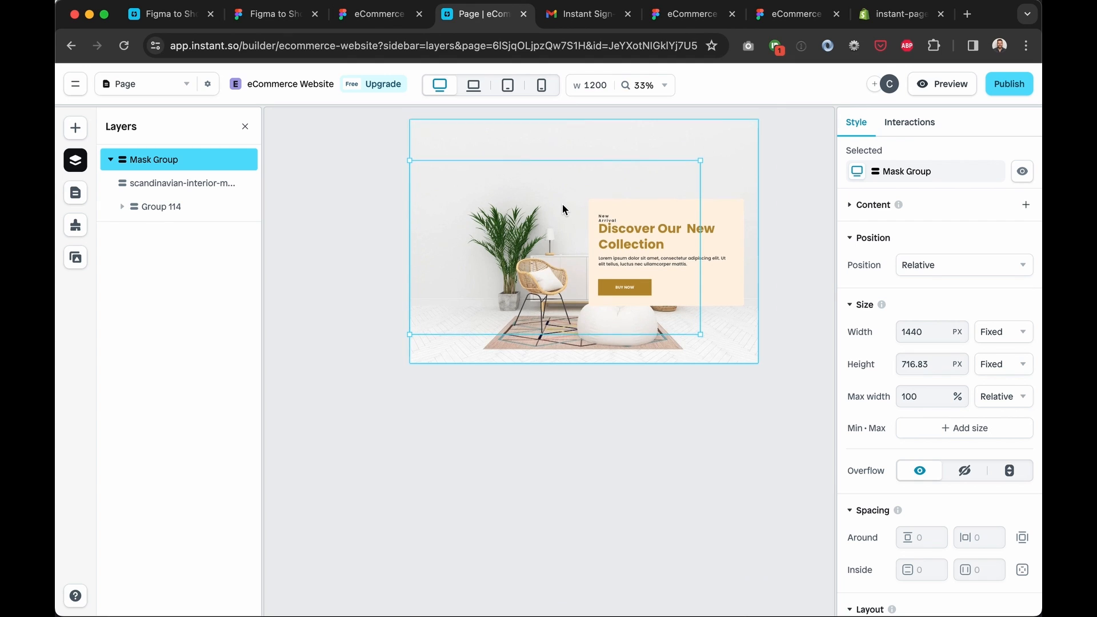
left_click(507, 86)
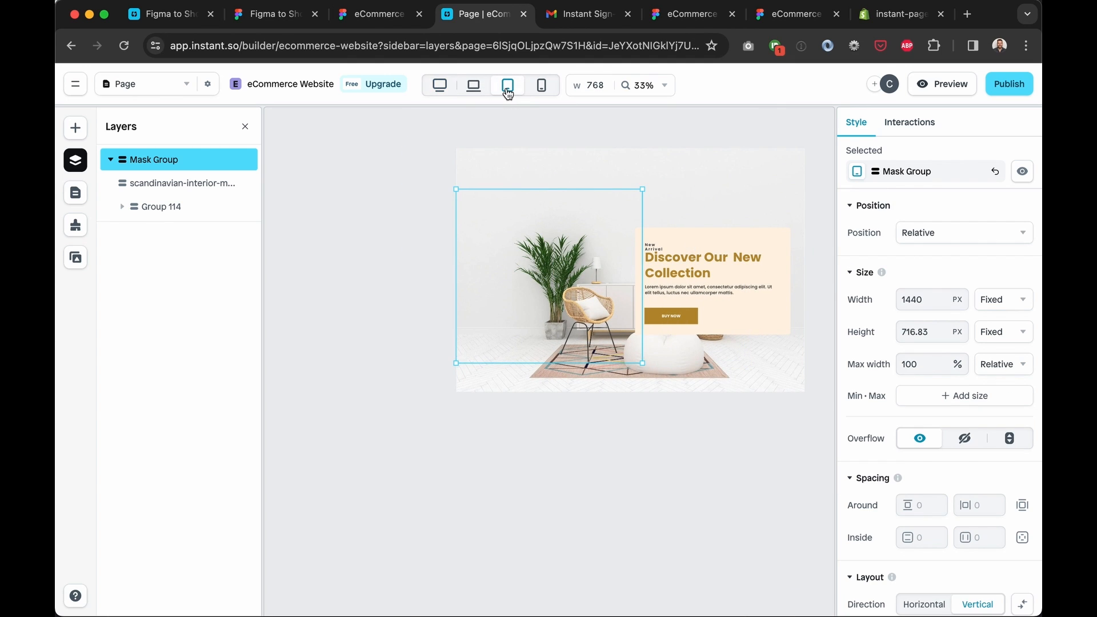
left_click(538, 203)
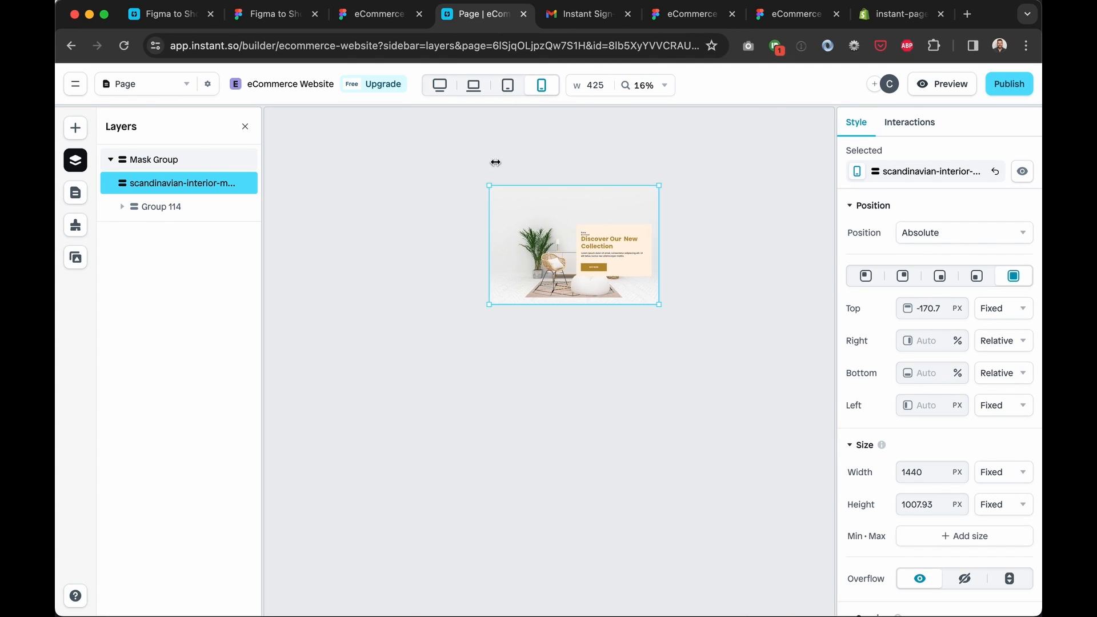
left_click(441, 92)
left_click(474, 89)
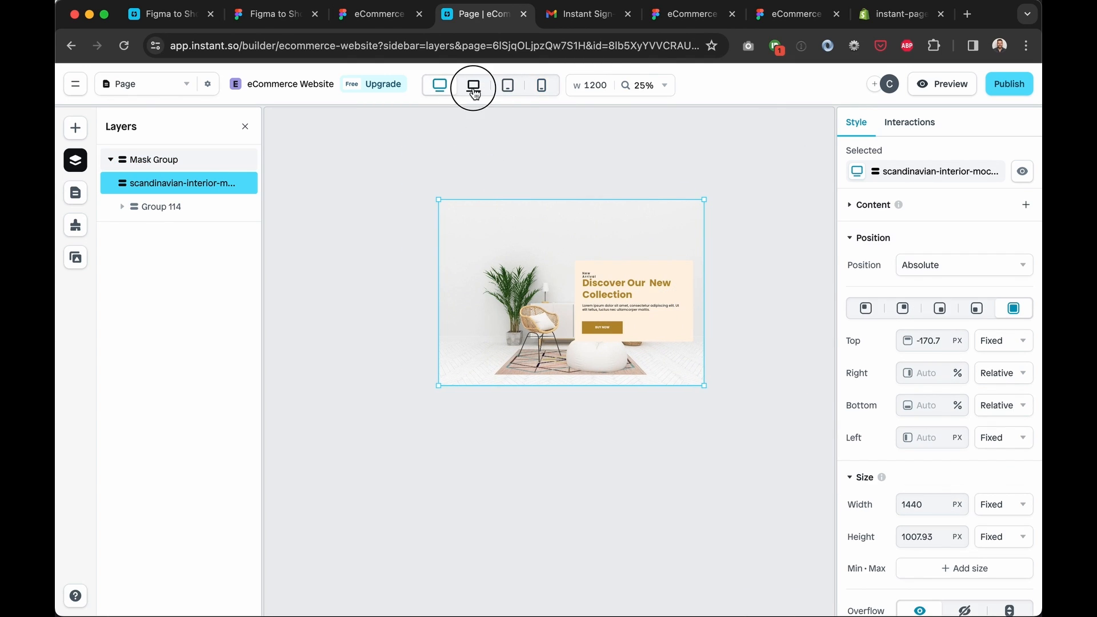
left_click(440, 88)
scroll(480, 192, "up", 4)
scroll(480, 192, "up", 3)
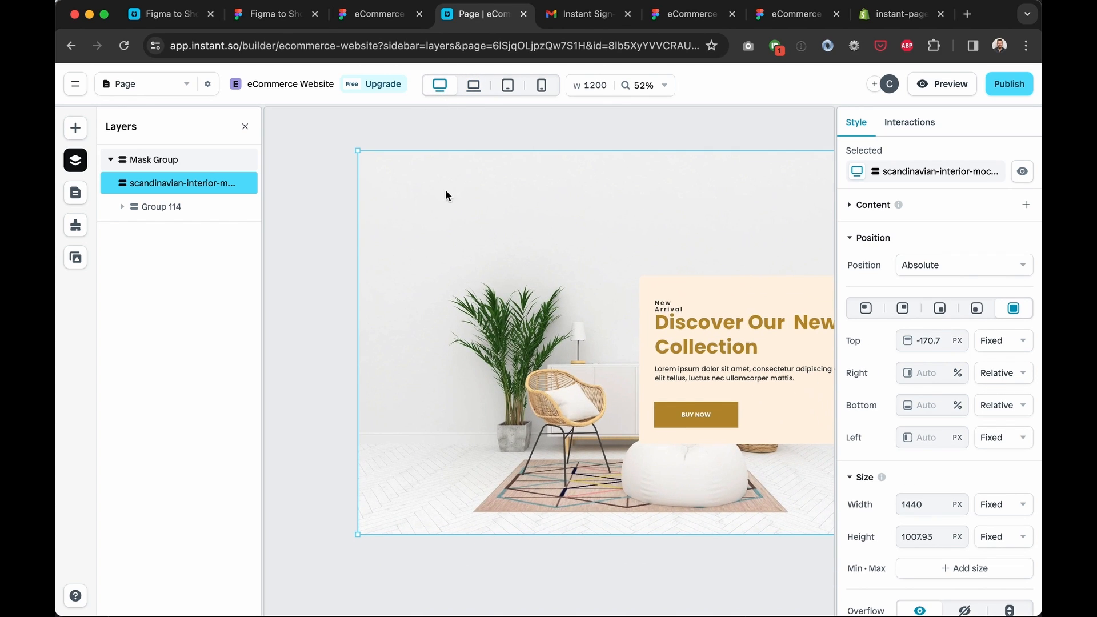
Inspect Group 114, Rectangle 77, Group 88 and the background interior image layer in Layers
left_click(153, 210)
left_click(169, 233)
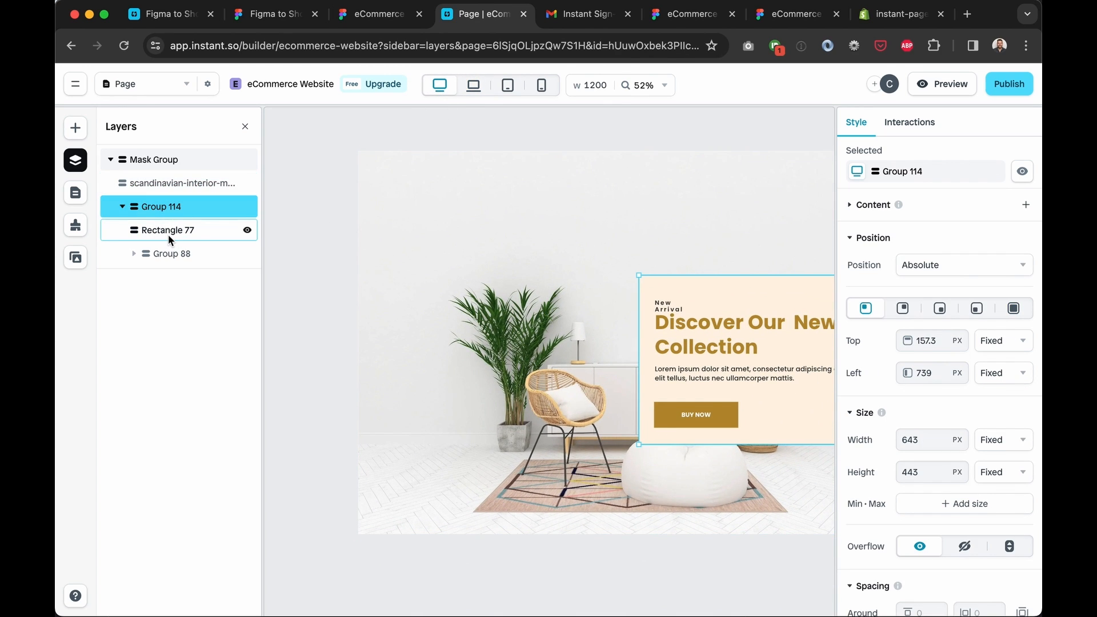
left_click(178, 255)
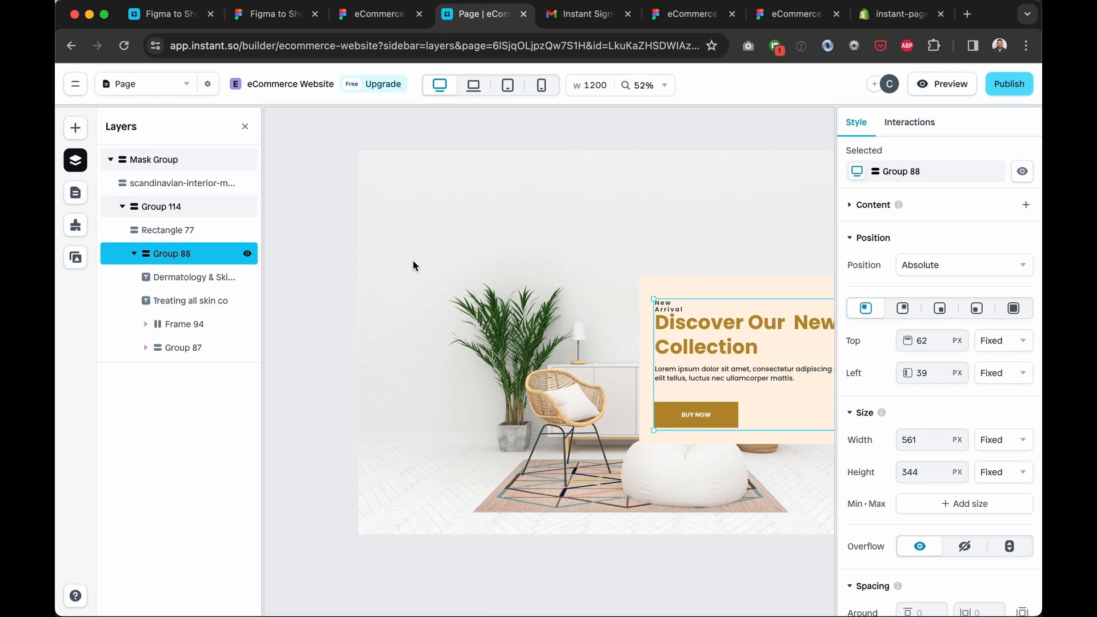
scroll(611, 261, "down", 3)
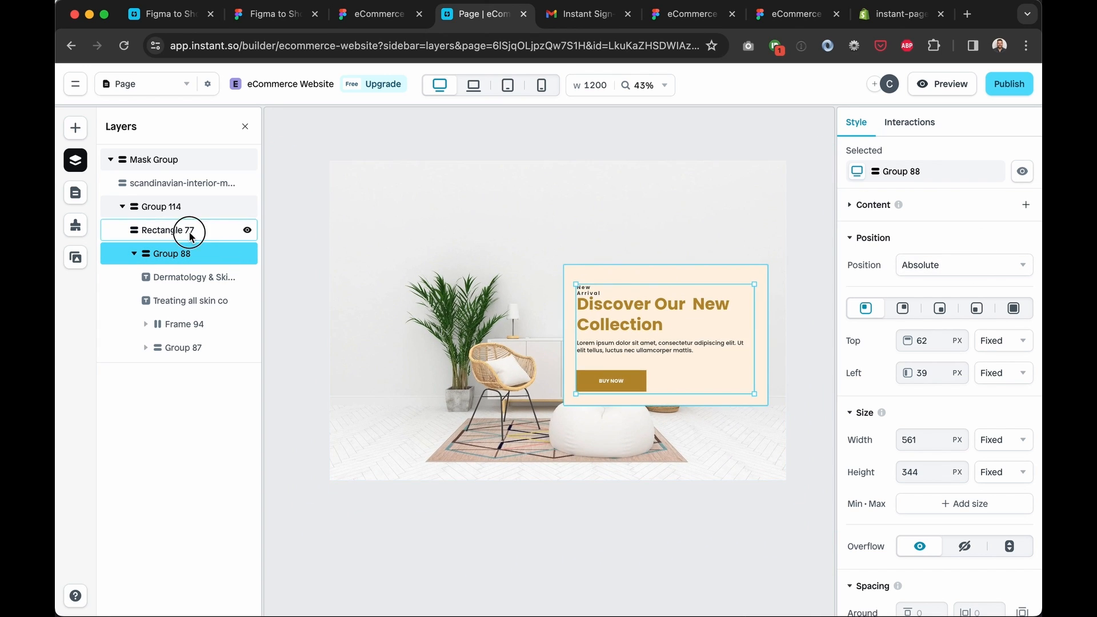
left_click(173, 227)
left_click(170, 211)
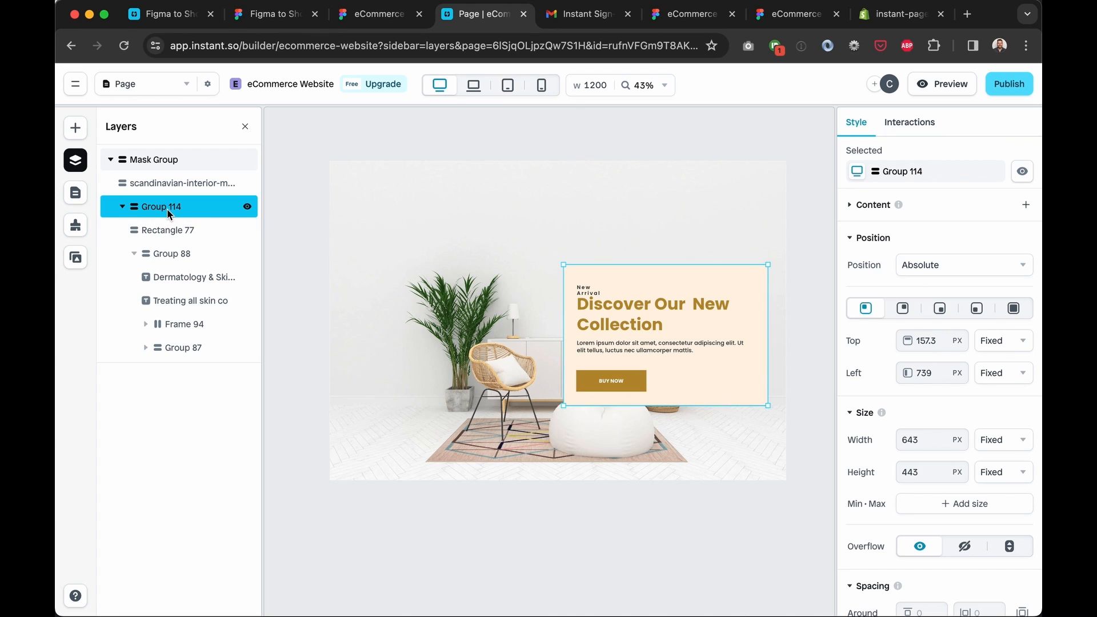
left_click(166, 190)
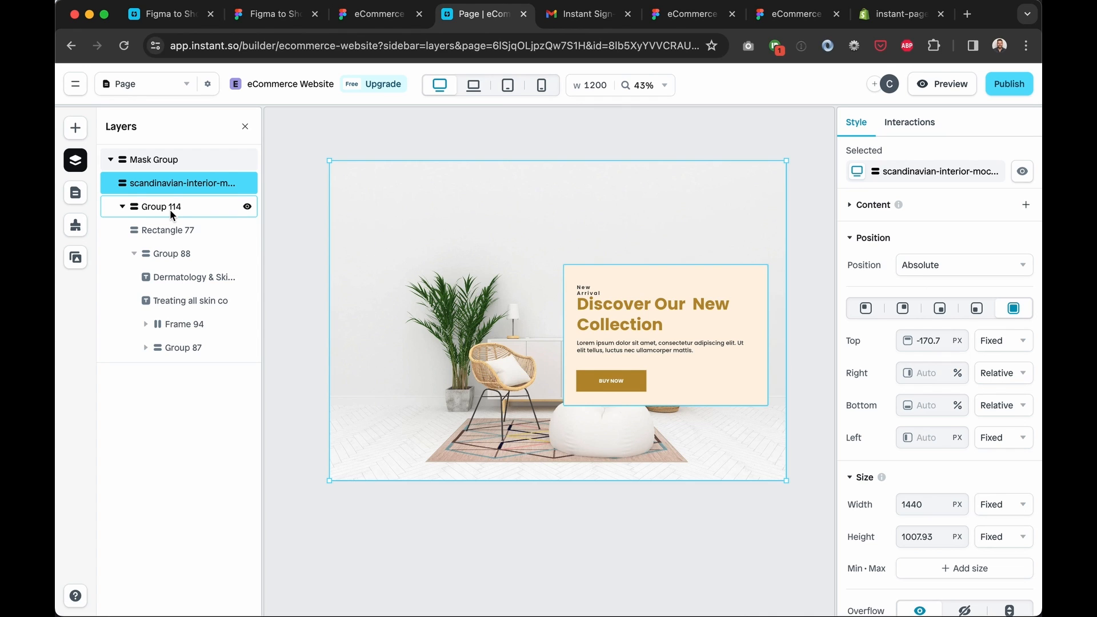
left_click(171, 211)
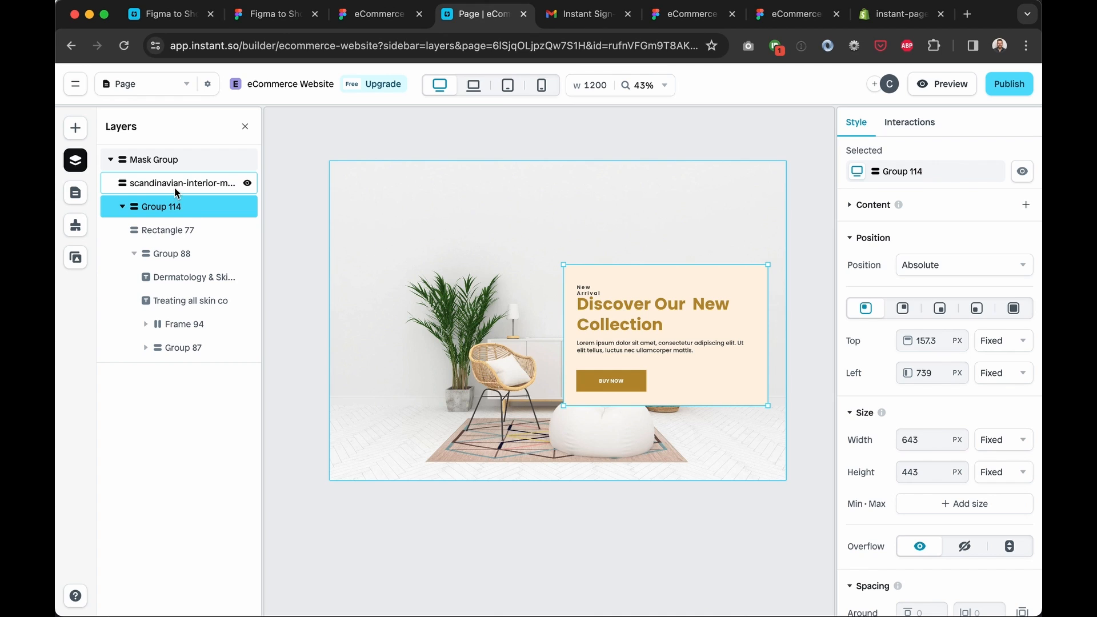
left_click(164, 160)
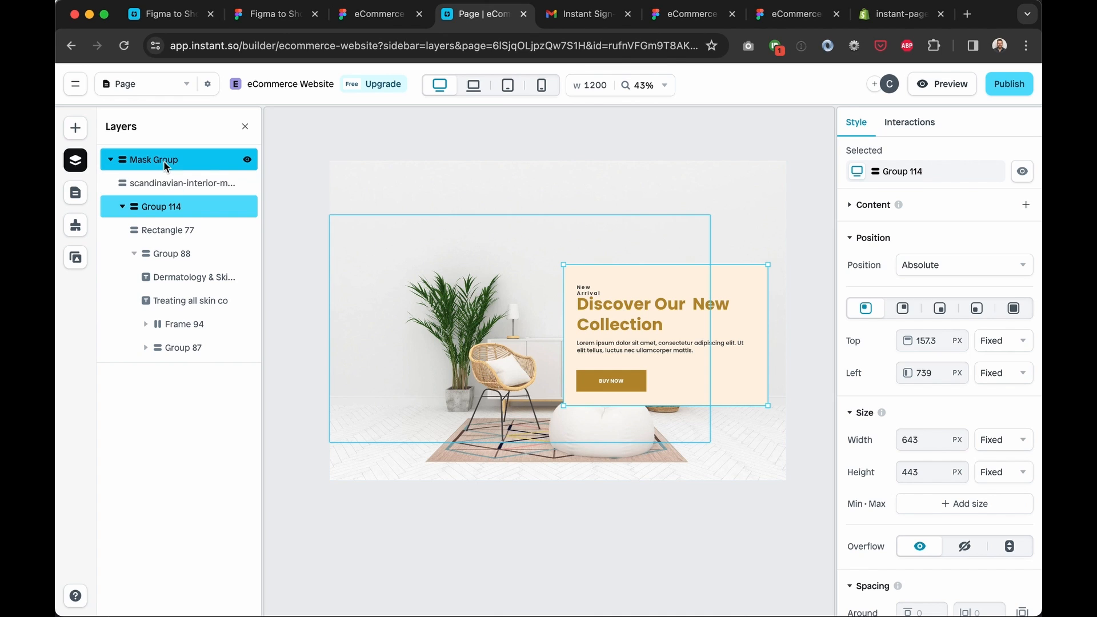
Delete the background interior image layer, undo it, then select Rectangle 77 inside Group 114
left_click(185, 185)
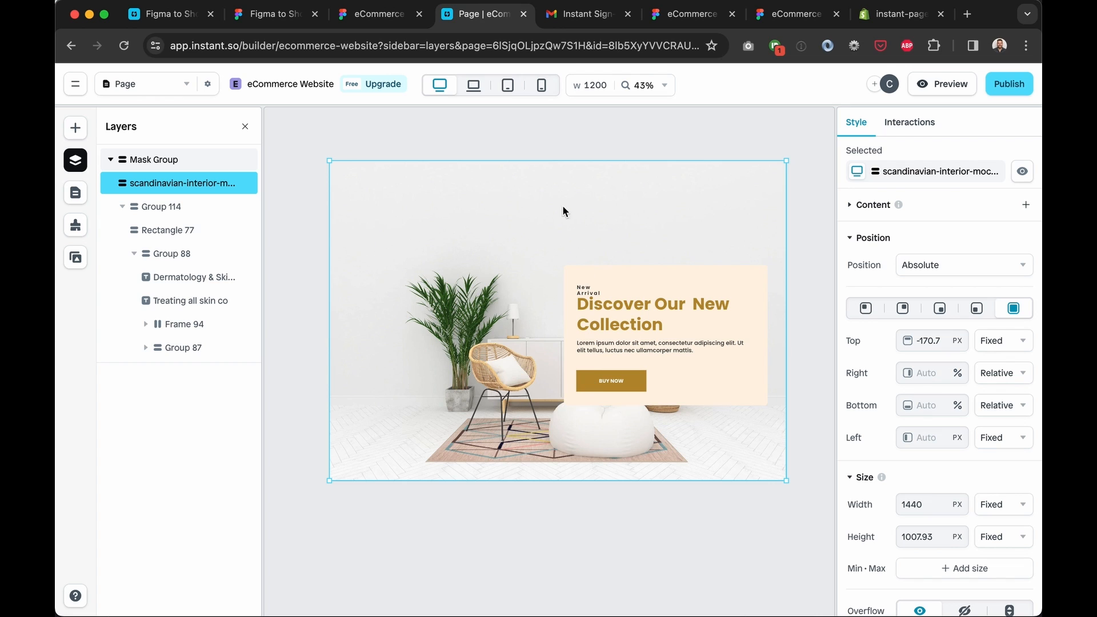
left_click(196, 182)
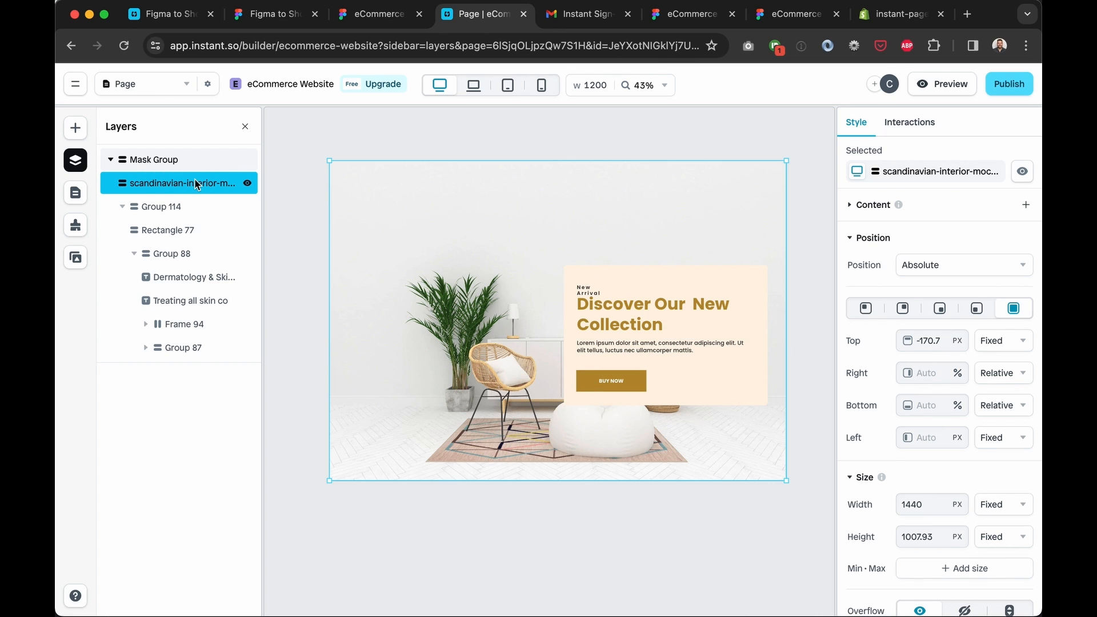
key("Delete")
key("super+z")
left_click(182, 182)
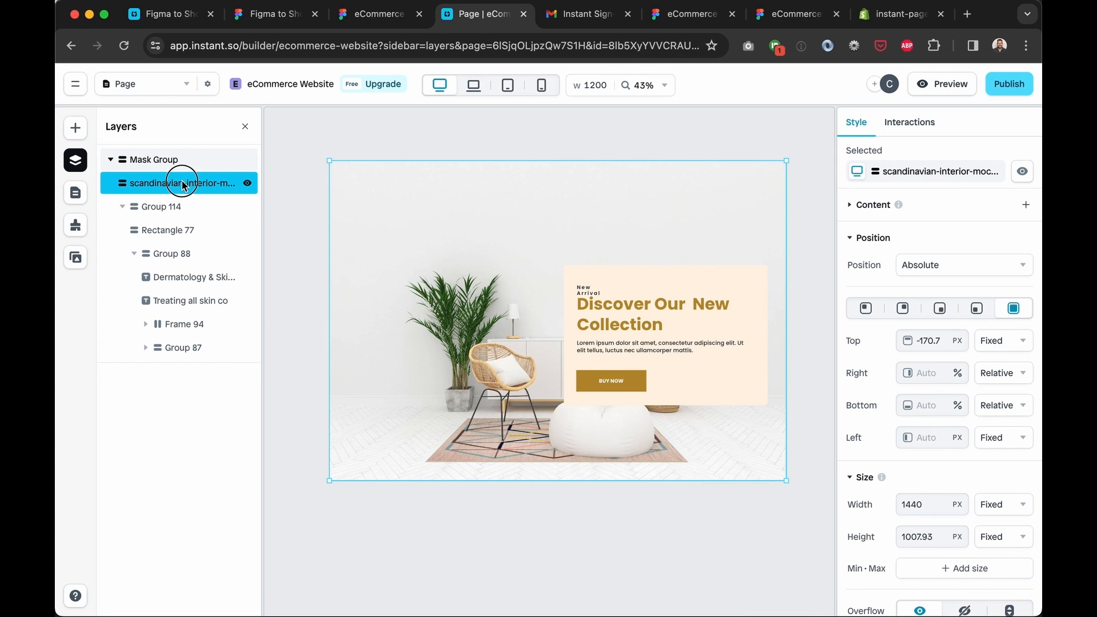
left_click(166, 211)
double_click(641, 280)
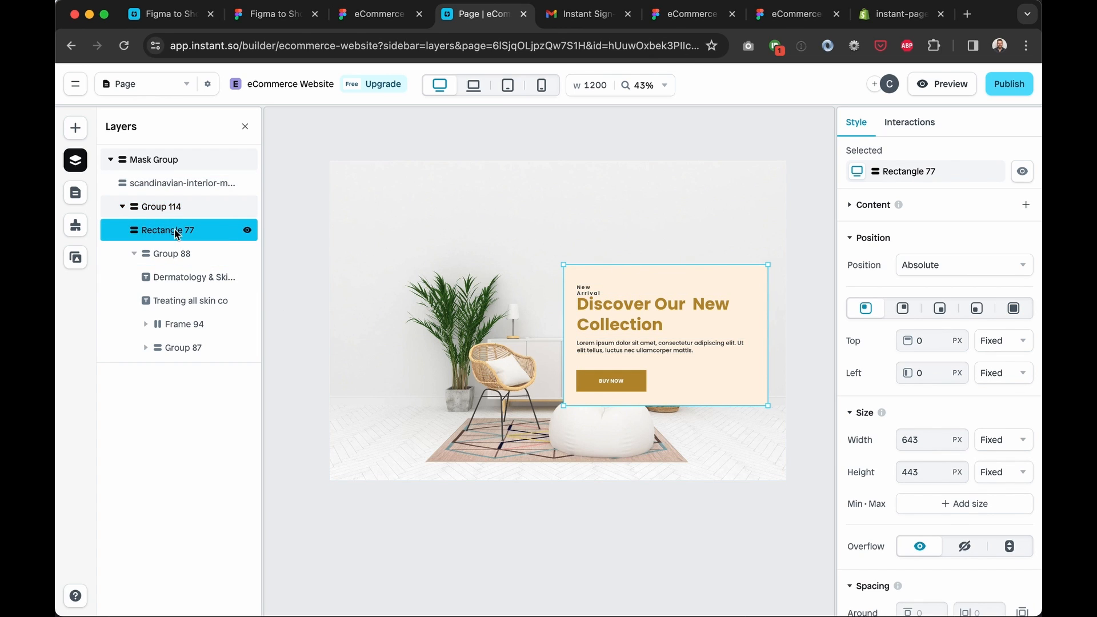
Switch Rectangle 77 and Group 88 from Absolute to Relative position
left_click(922, 264)
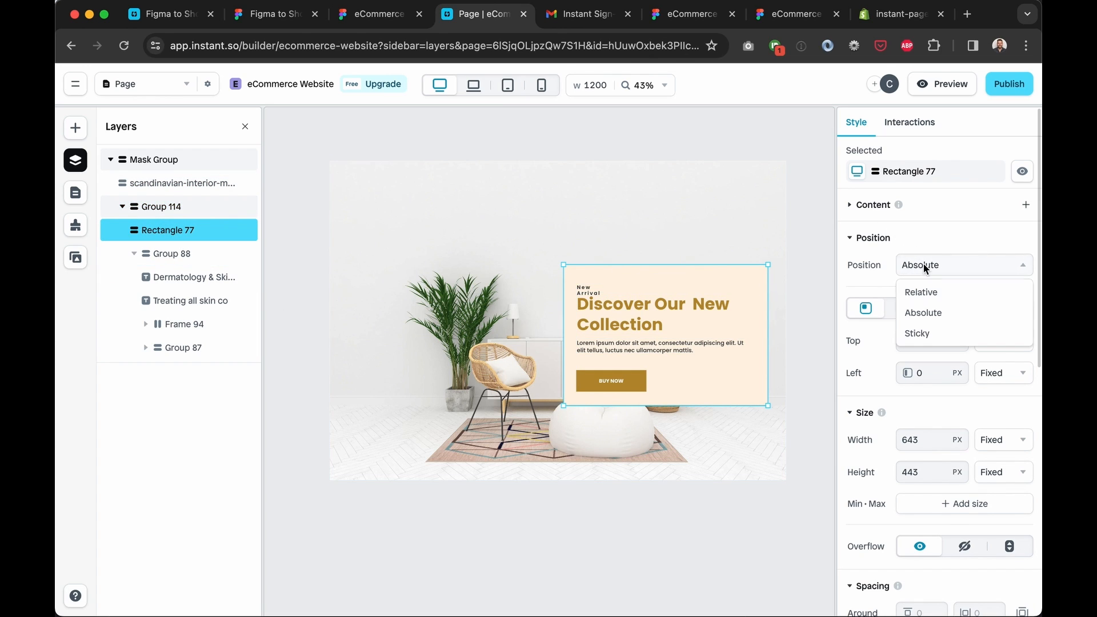
left_click(938, 293)
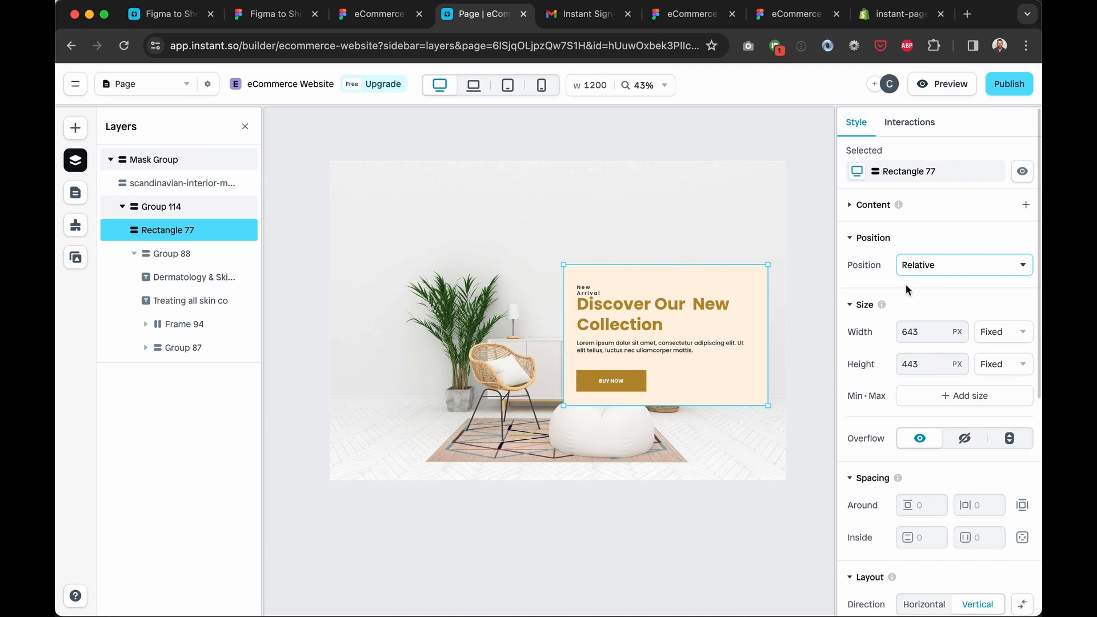
left_click(201, 252)
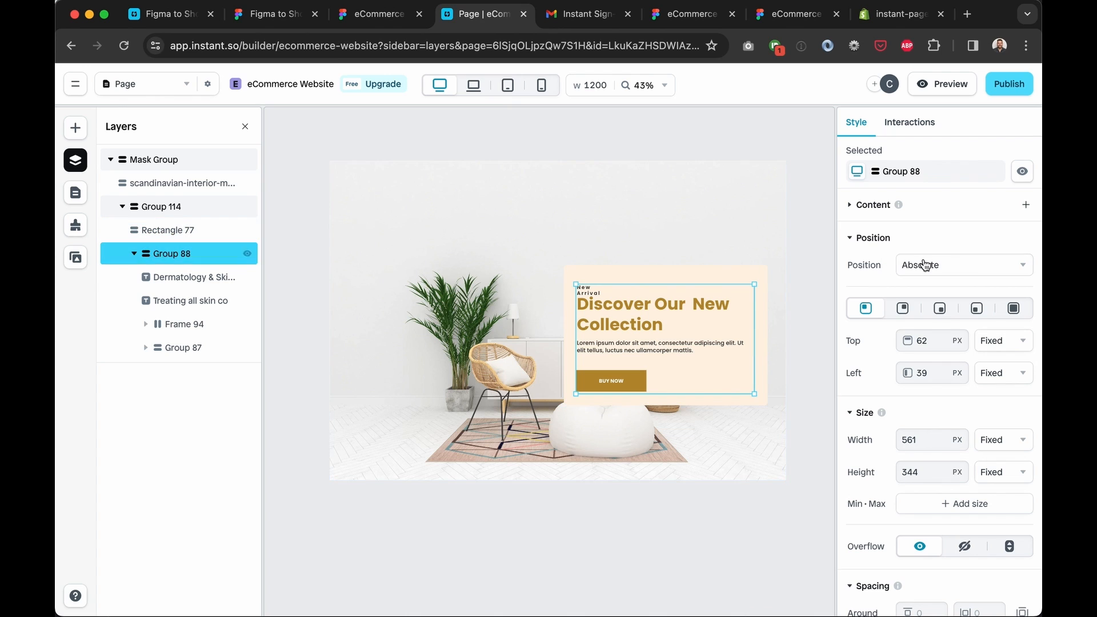
left_click(954, 264)
left_click(942, 290)
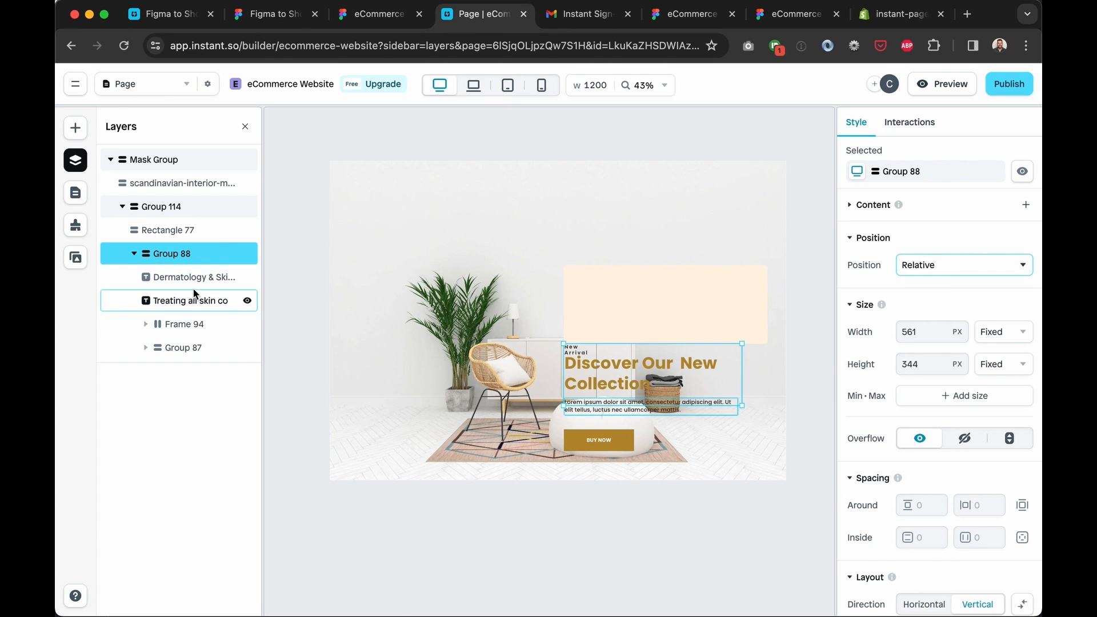
Make the Discover Our New Collection heading, lorem ipsum paragraph and Frame 94 relatively positioned
left_click(171, 278)
left_click(983, 233)
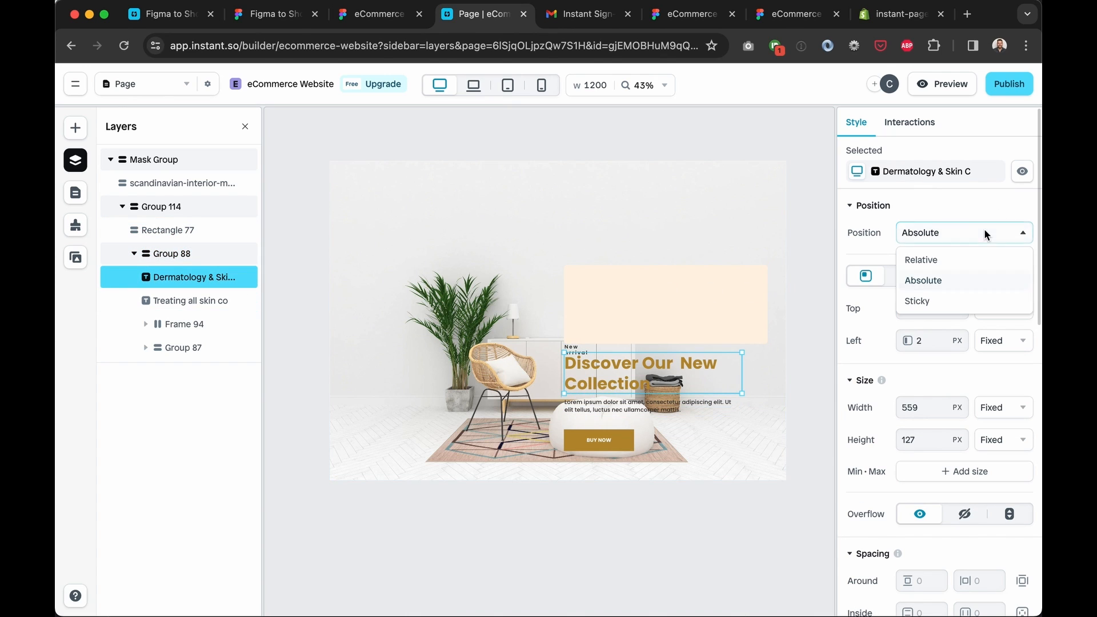
left_click(955, 255)
left_click(174, 303)
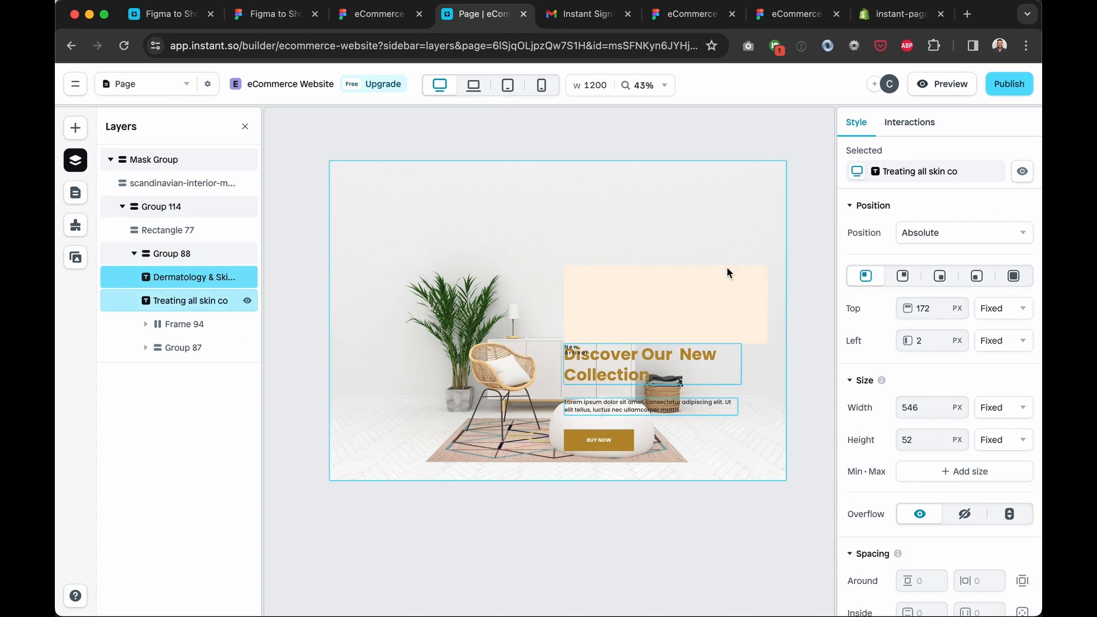
left_click(943, 233)
left_click(944, 254)
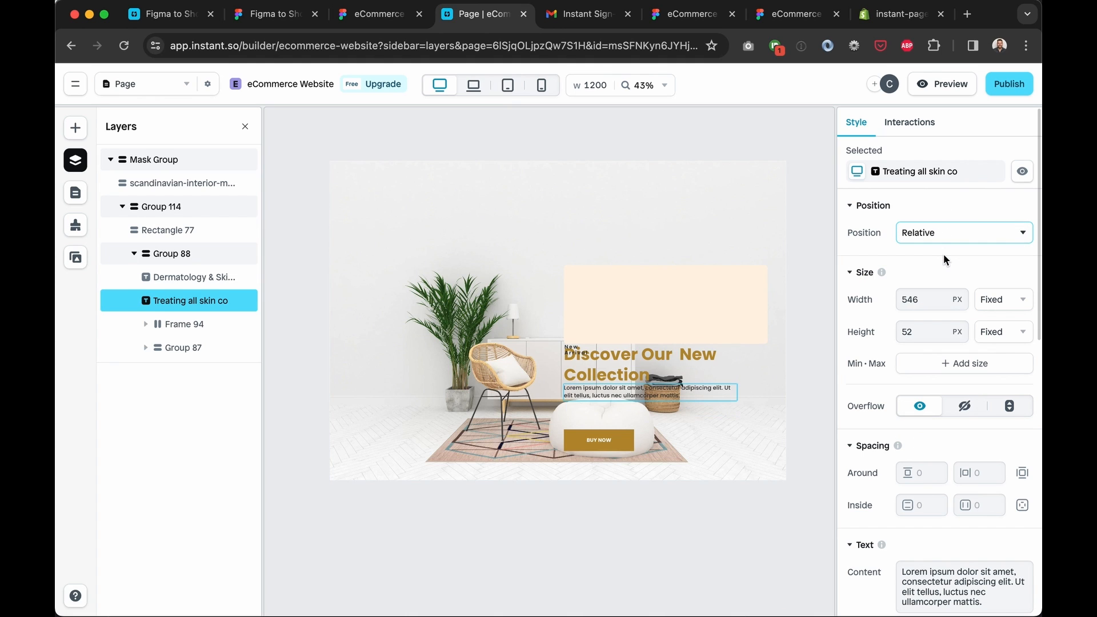
left_click(172, 324)
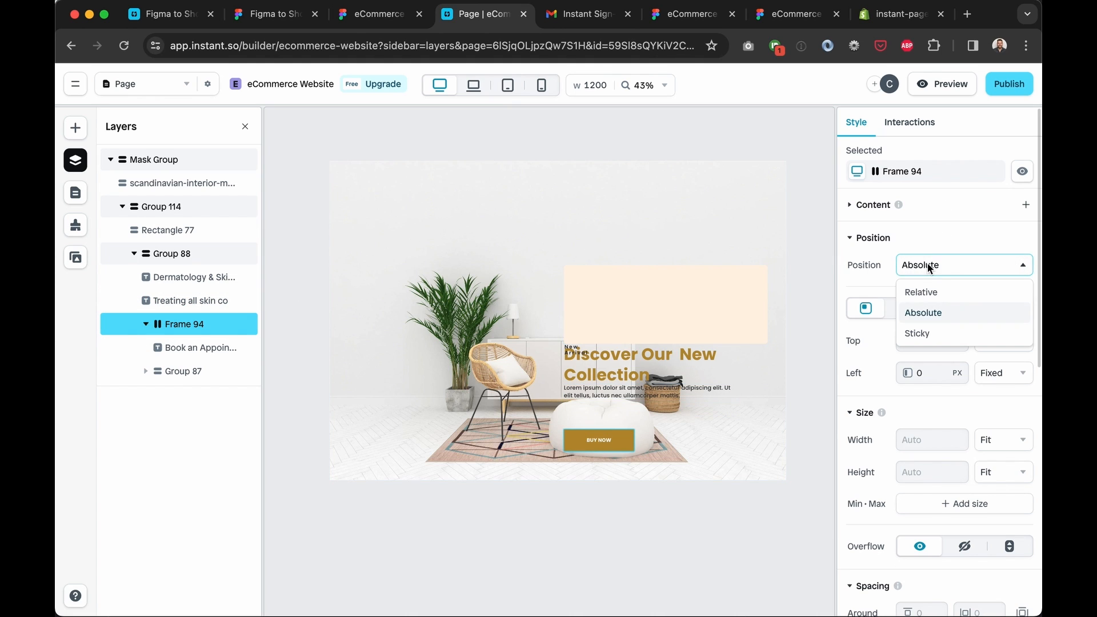
left_click(944, 291)
Keep the BUY NOW text relative and set Group 87 and its New Arrival text to Relative
left_click(171, 348)
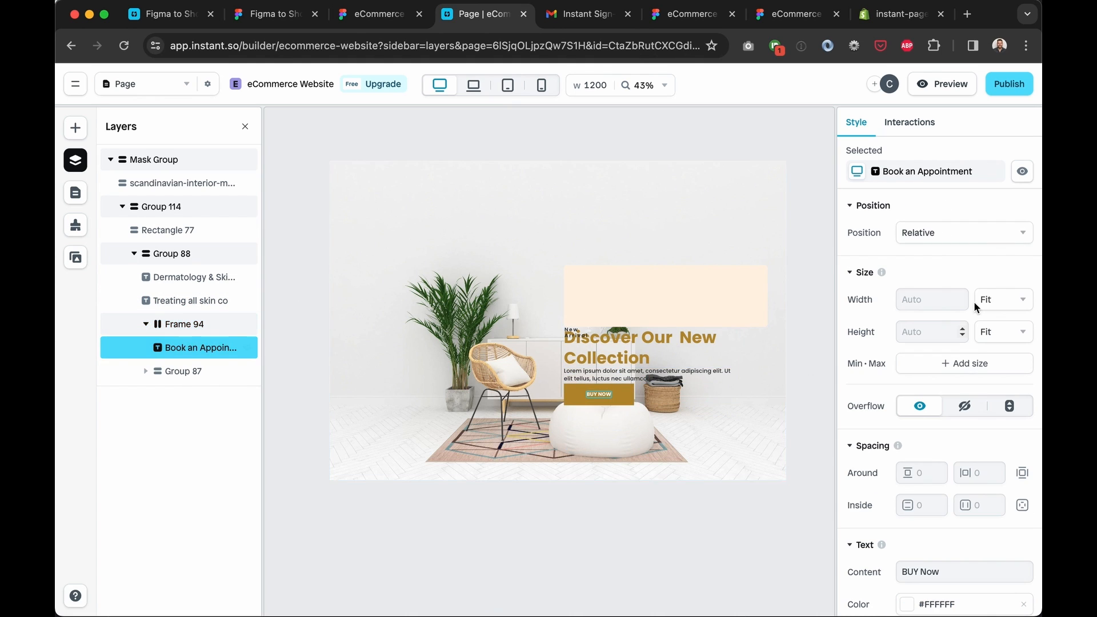
left_click(949, 231)
left_click(910, 208)
left_click(171, 372)
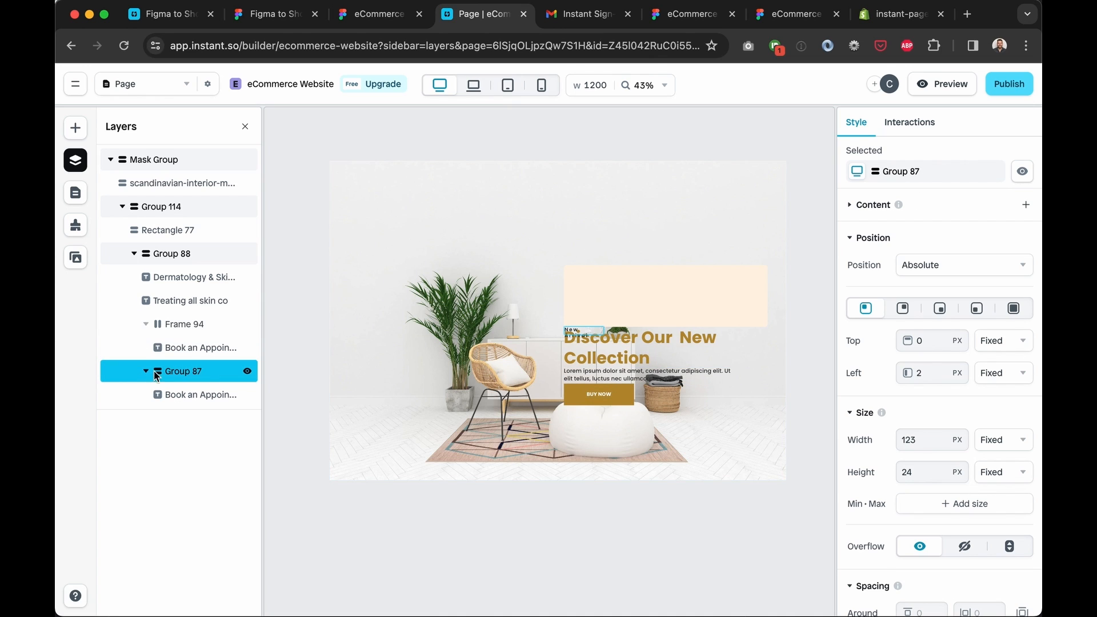
left_click(934, 268)
left_click(942, 284)
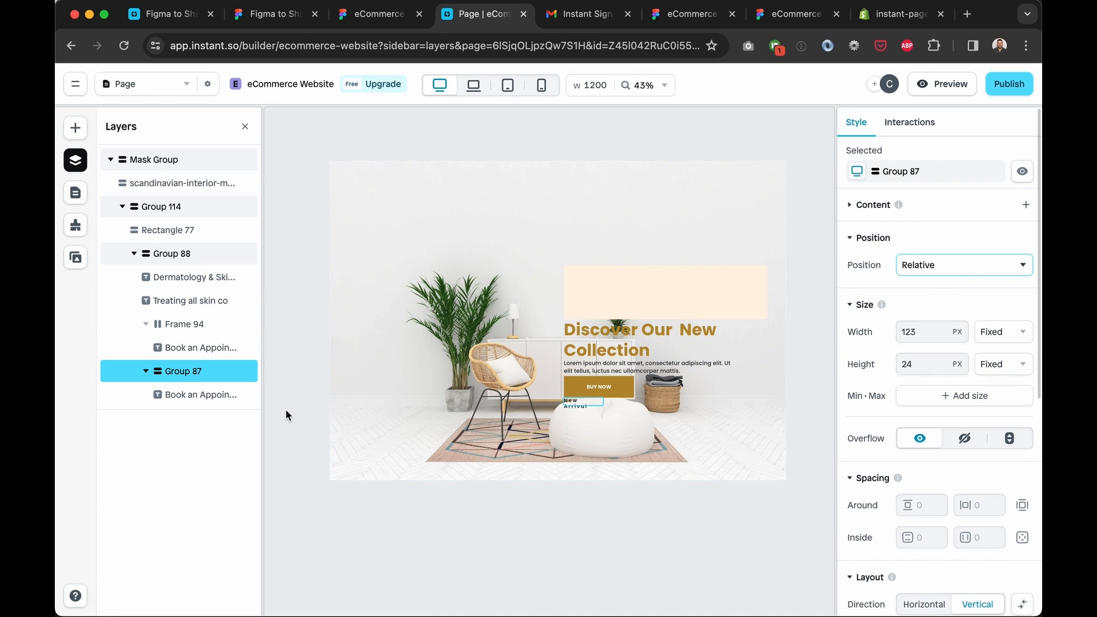
left_click(194, 394)
left_click(960, 232)
left_click(929, 256)
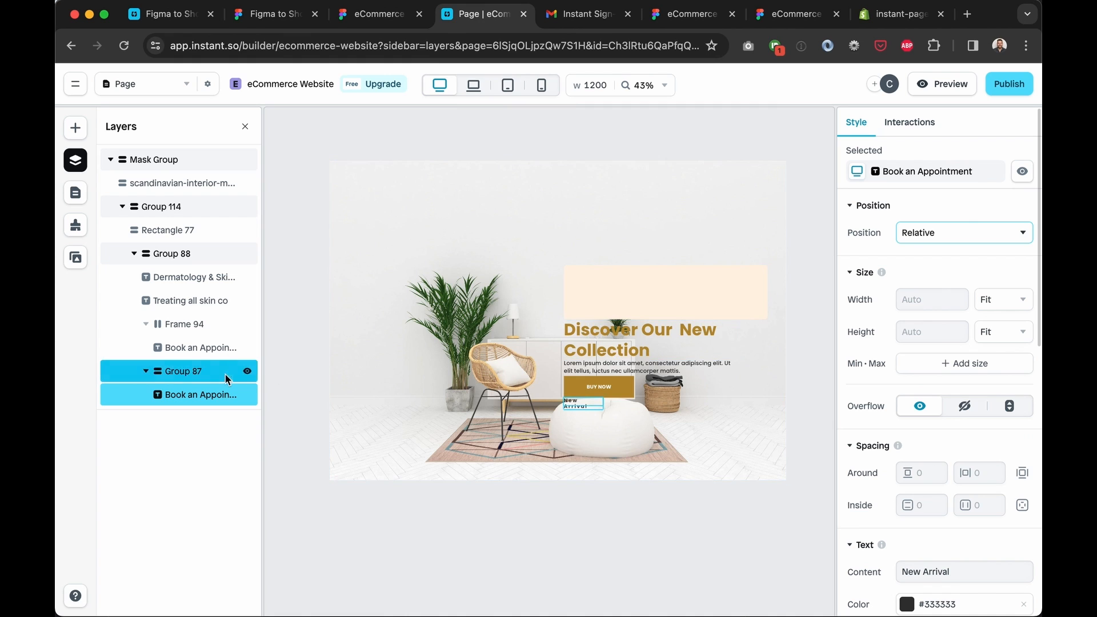
left_click(607, 285)
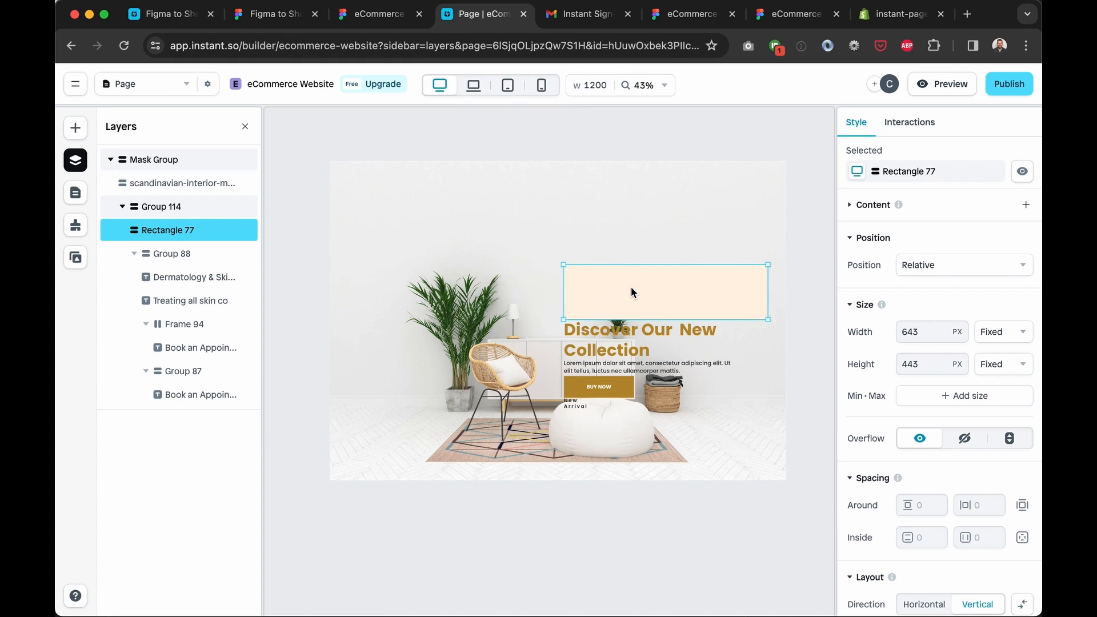
Copy the #FFF3E3 fill colour value from the peach Rectangle 77
scroll(631, 288, "up", 5)
scroll(631, 287, "down", 1)
left_click(170, 254)
scroll(671, 270, "down", 1)
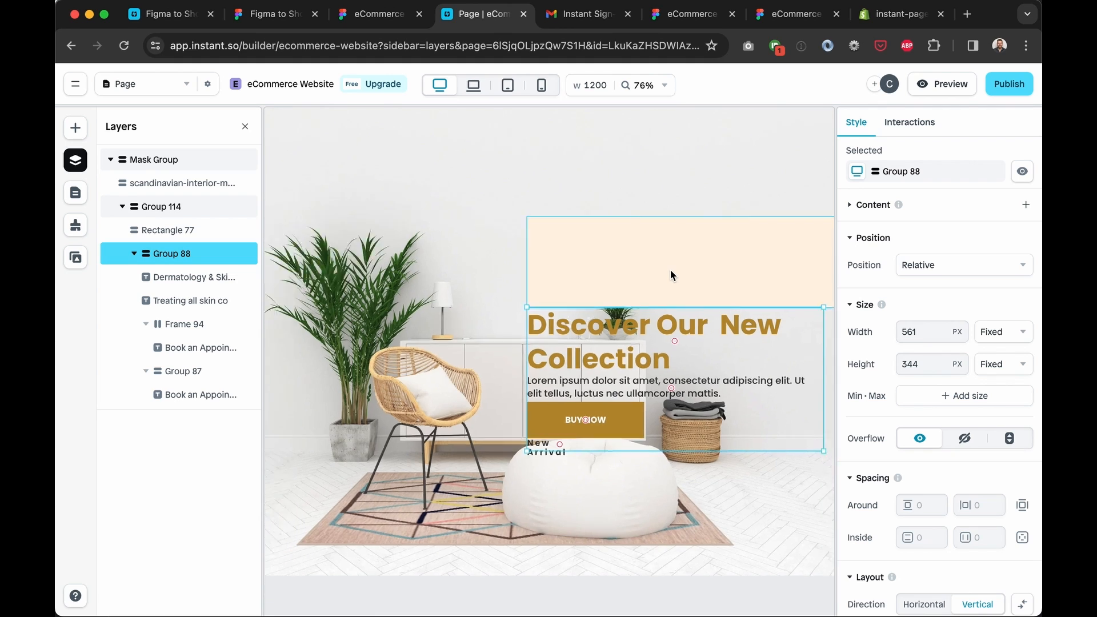
scroll(670, 270, "down", 4)
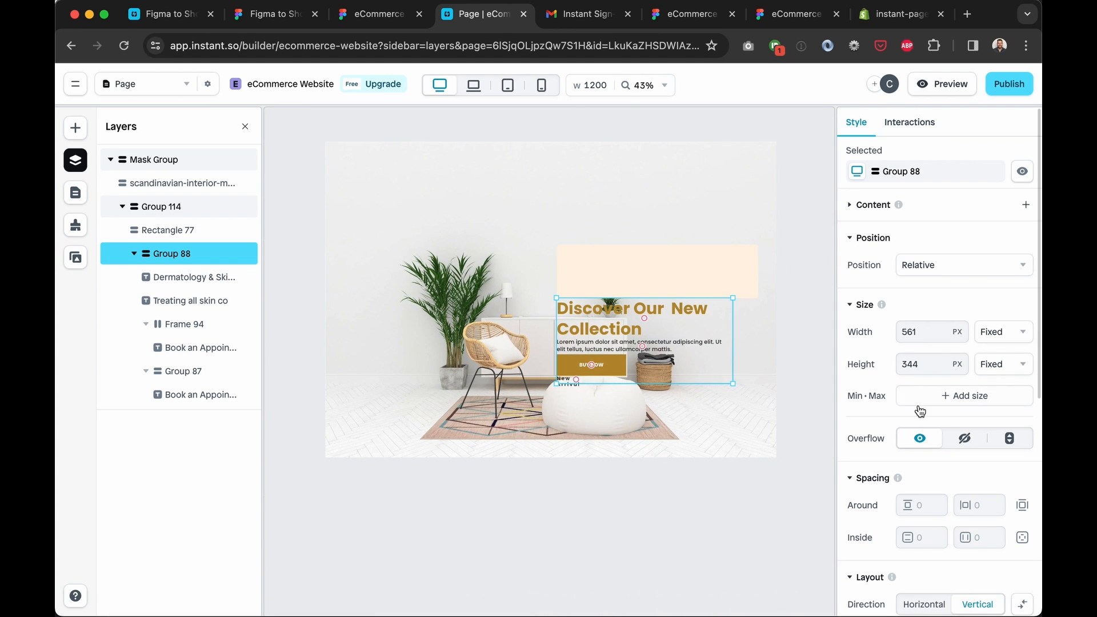
scroll(920, 411, "down", 6)
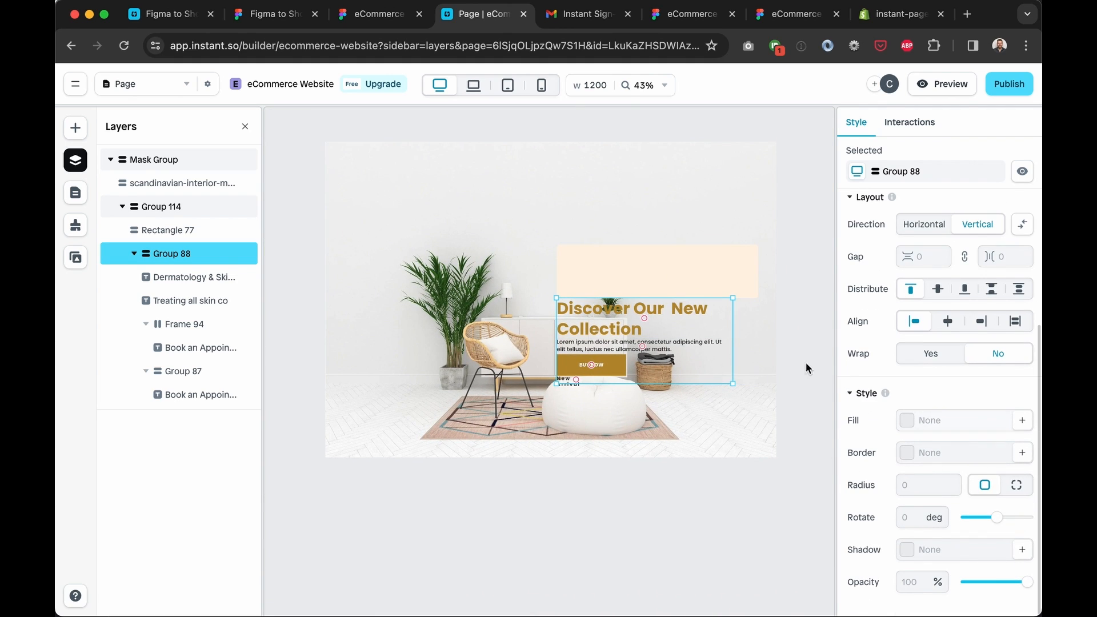
left_click(649, 264)
scroll(959, 433, "down", 6)
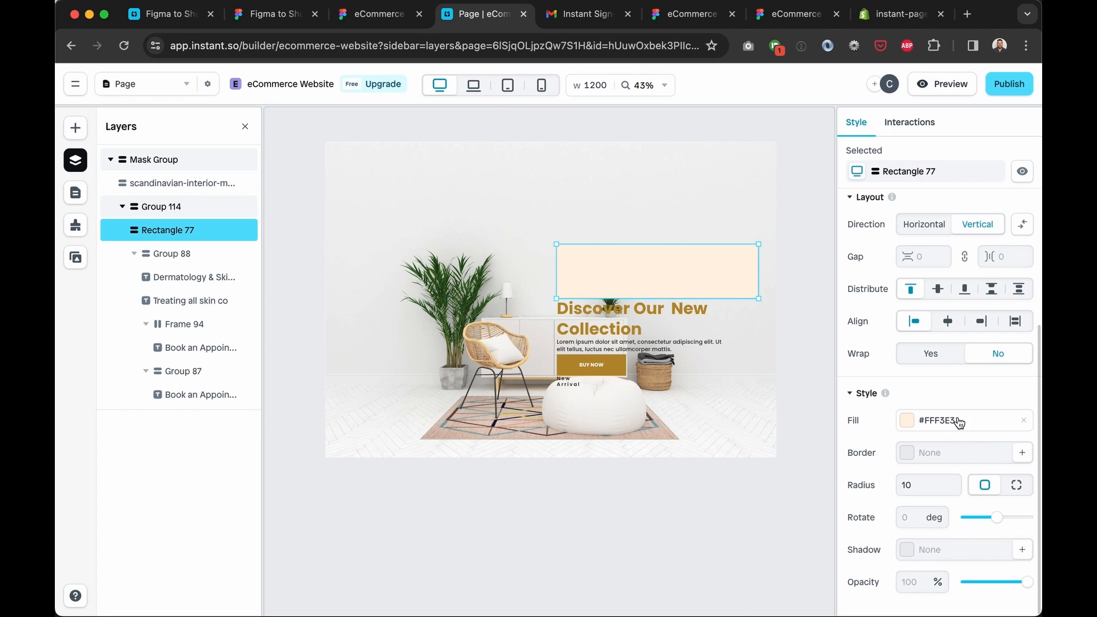
left_click(959, 423)
left_click(703, 496)
key("ctrl+c")
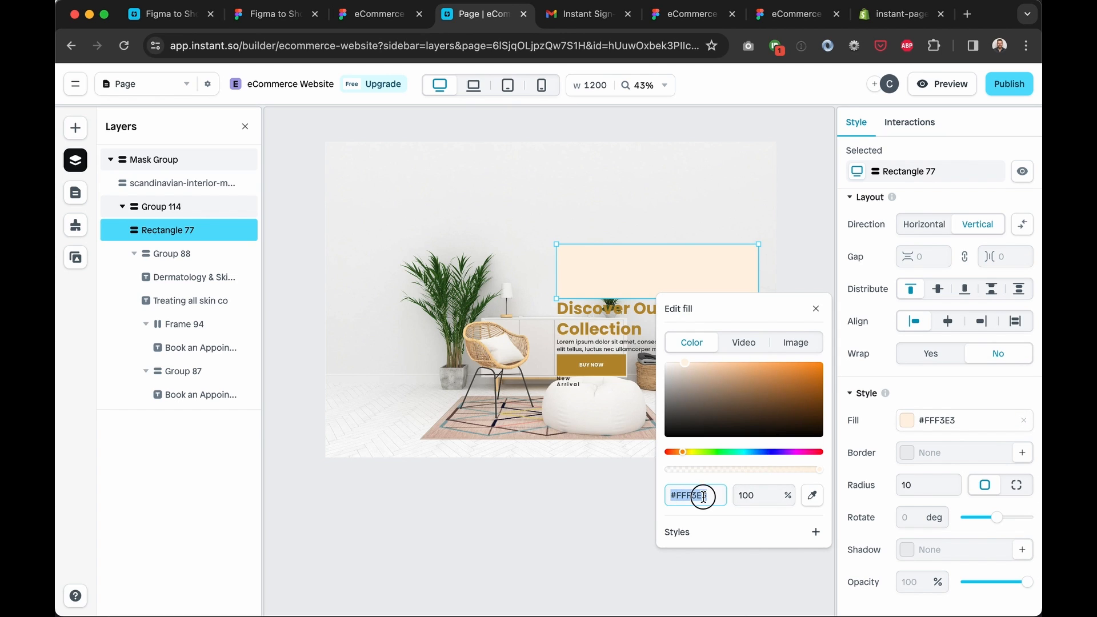
Add a #FFF3E3 fill to Group 88 and delete the redundant Rectangle 77
left_click(144, 253)
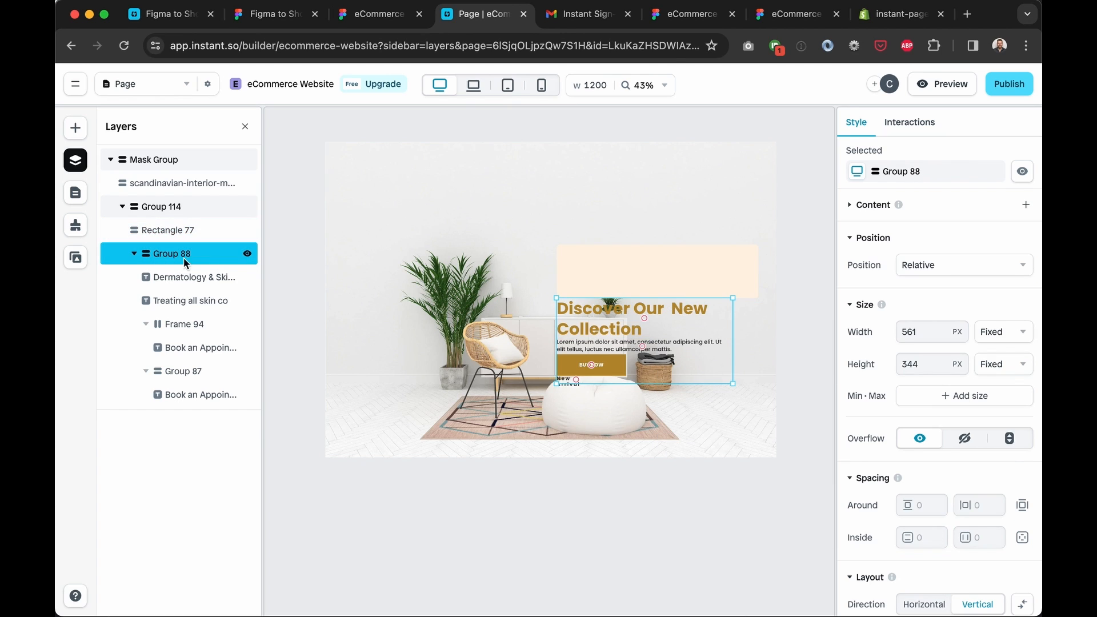
scroll(933, 452, "down", 6)
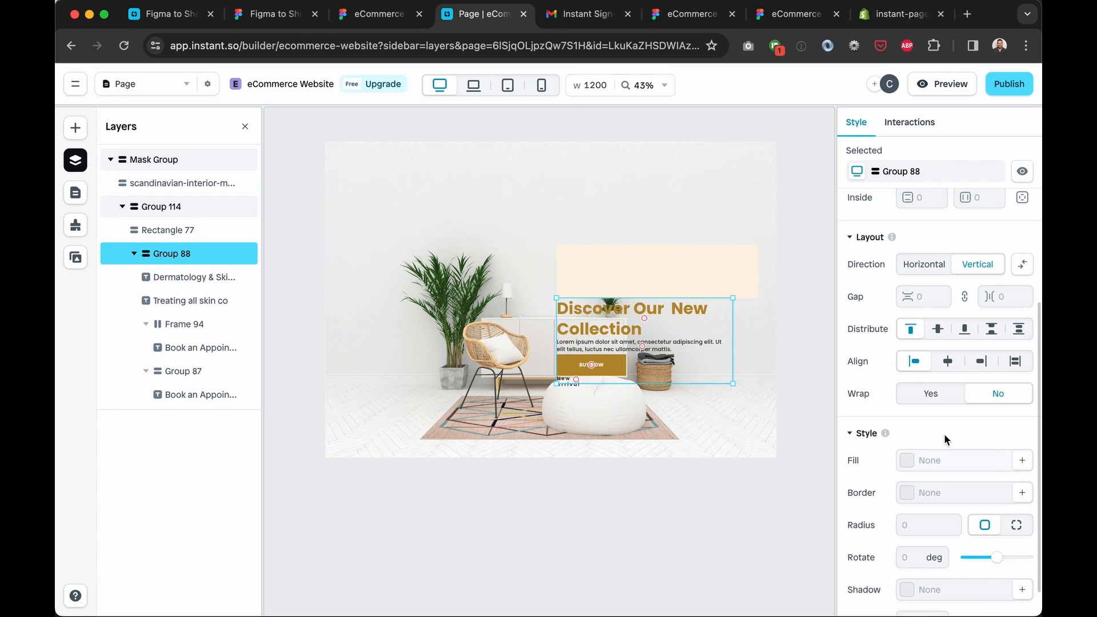
left_click(996, 460)
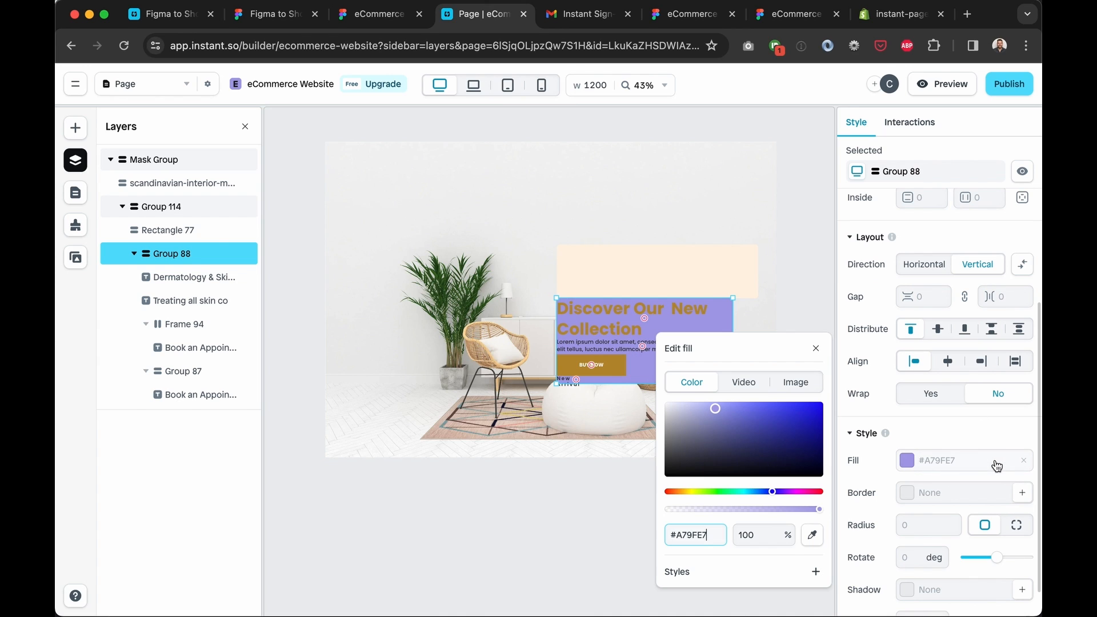
left_click(694, 536)
key("ctrl+v")
left_click(563, 519)
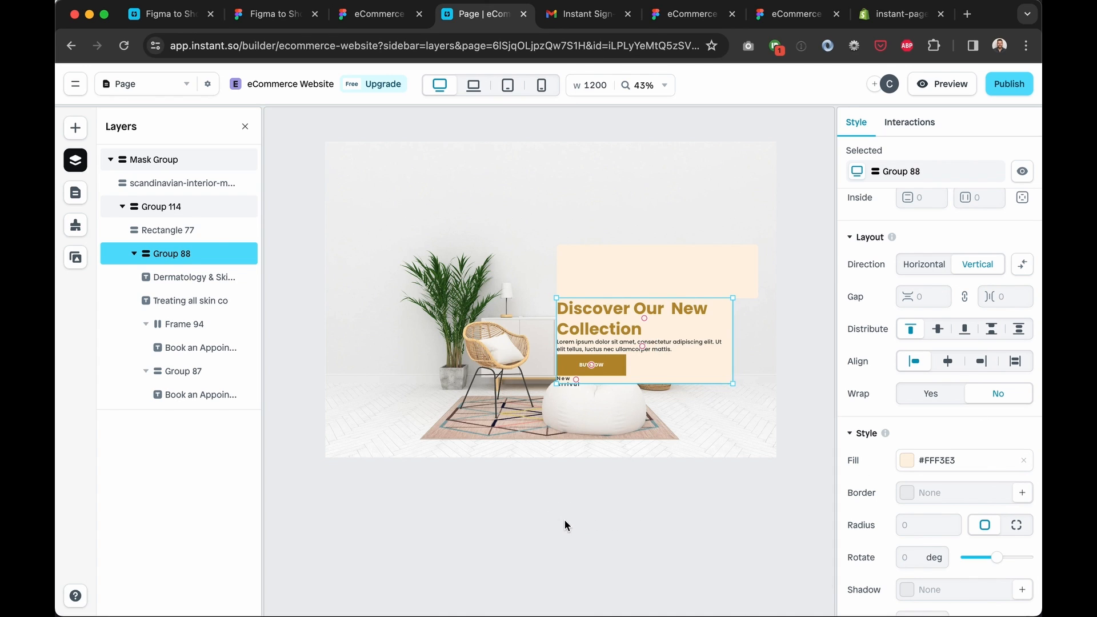
left_click(177, 229)
key("Delete")
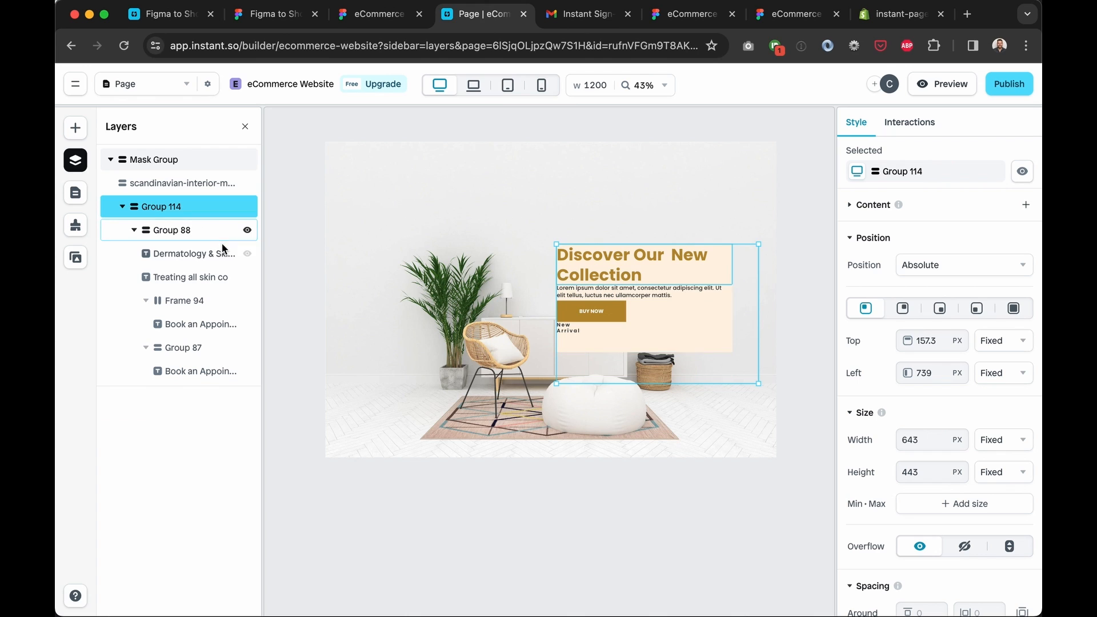
left_click(121, 206)
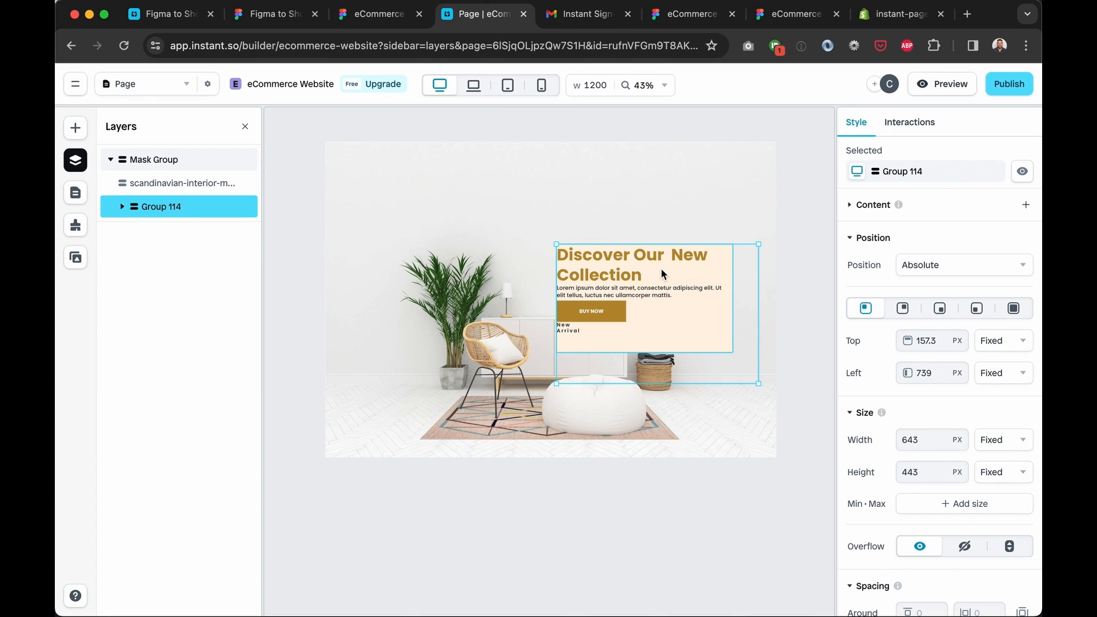
left_click(507, 85)
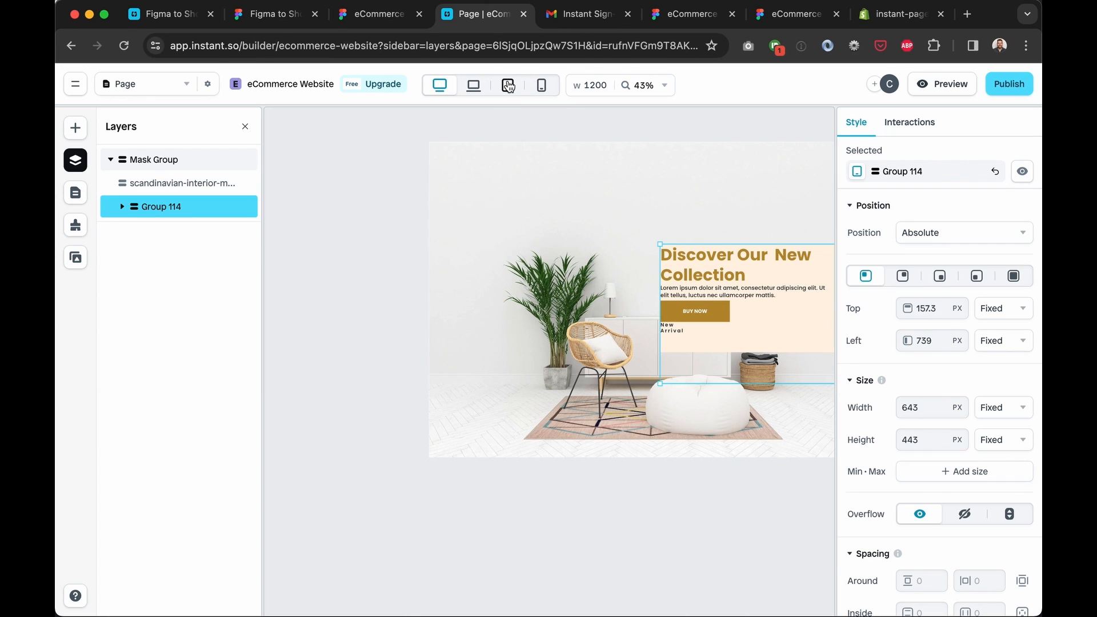
left_click(439, 85)
left_click(122, 206)
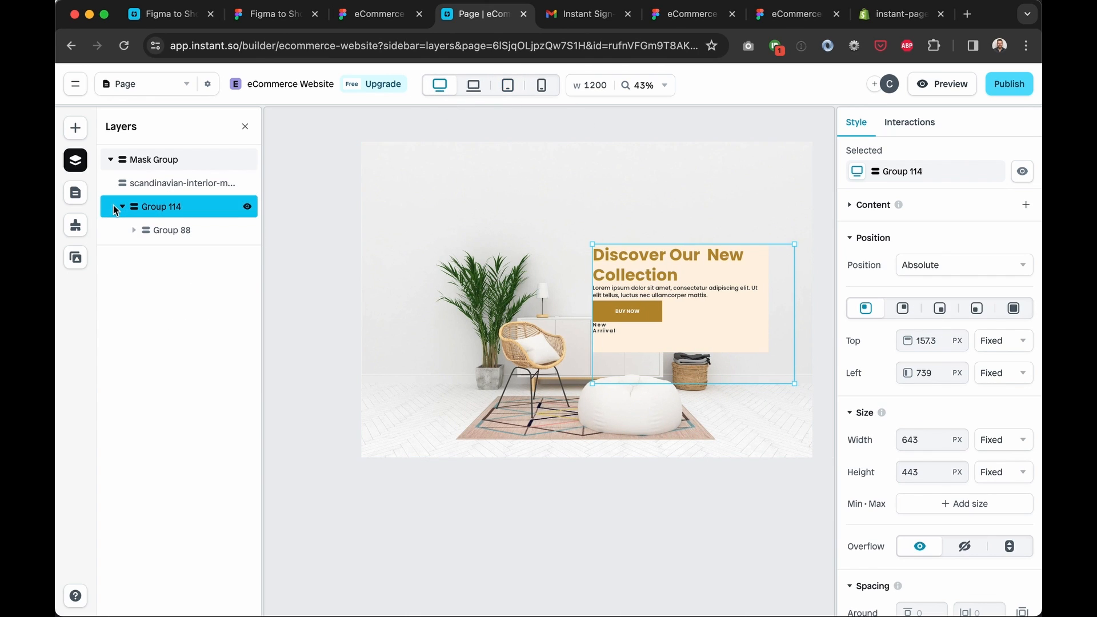
left_click(163, 231)
left_click(191, 236)
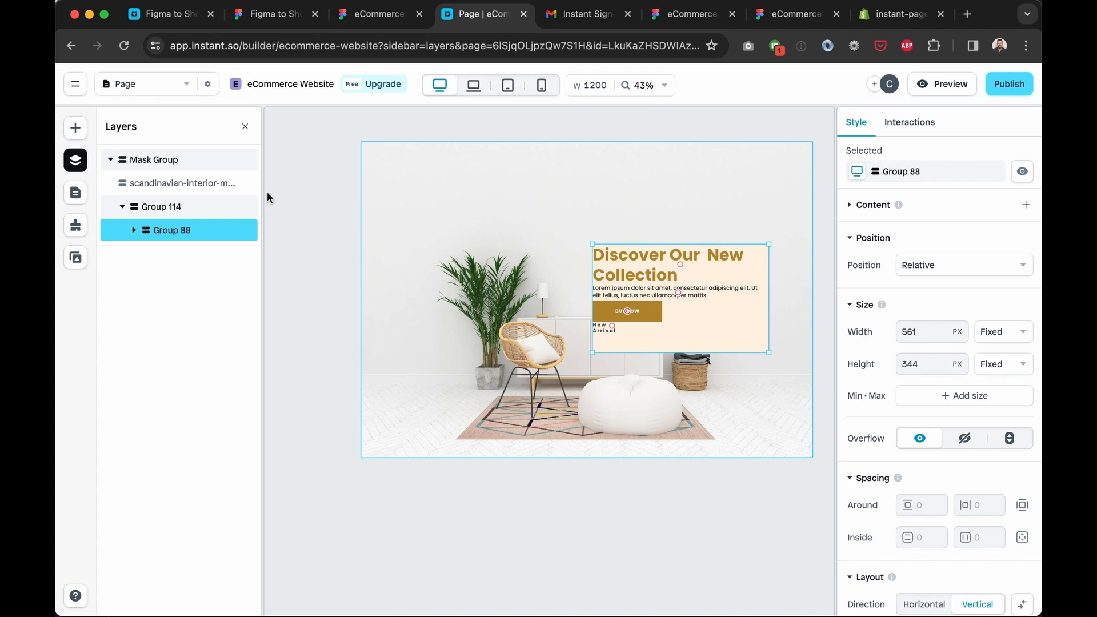
left_click(133, 230)
left_click(174, 255)
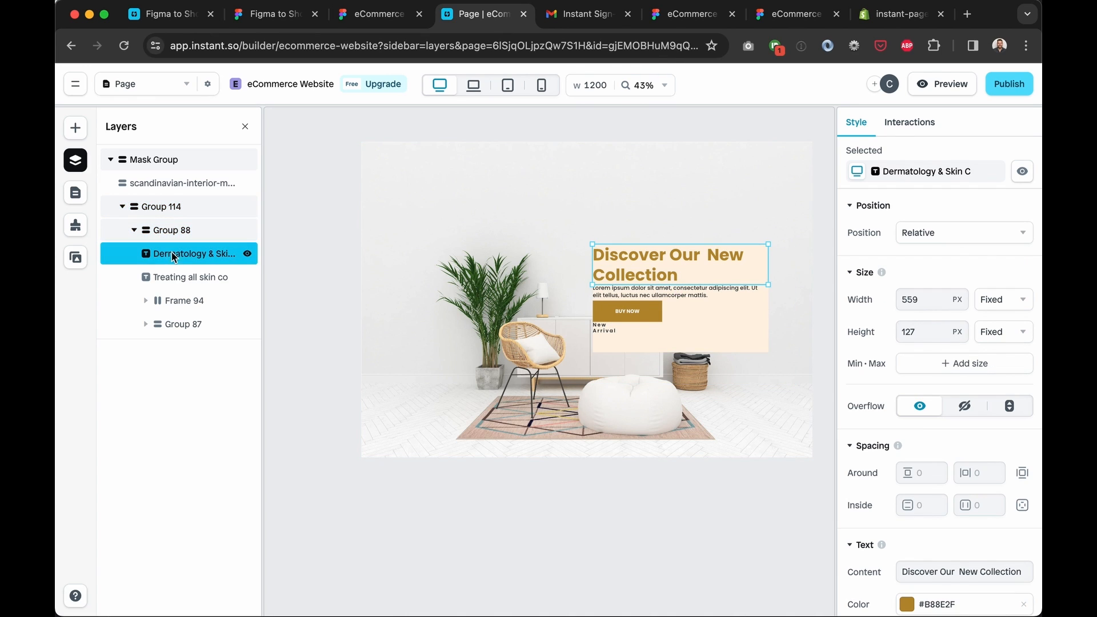
left_click(710, 293)
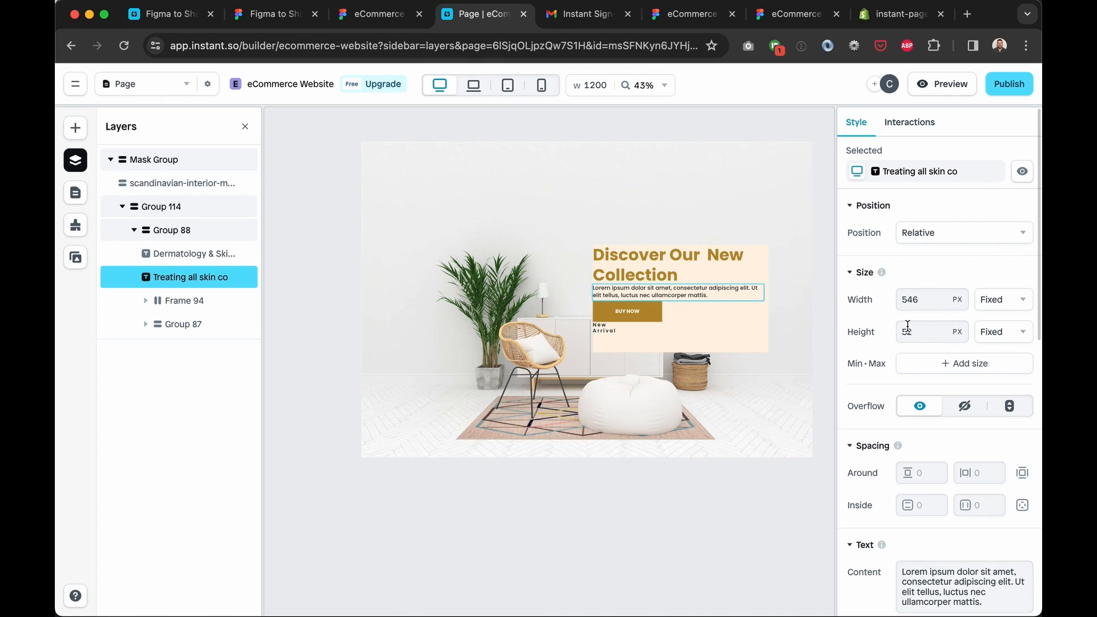
scroll(908, 328, "down", 8)
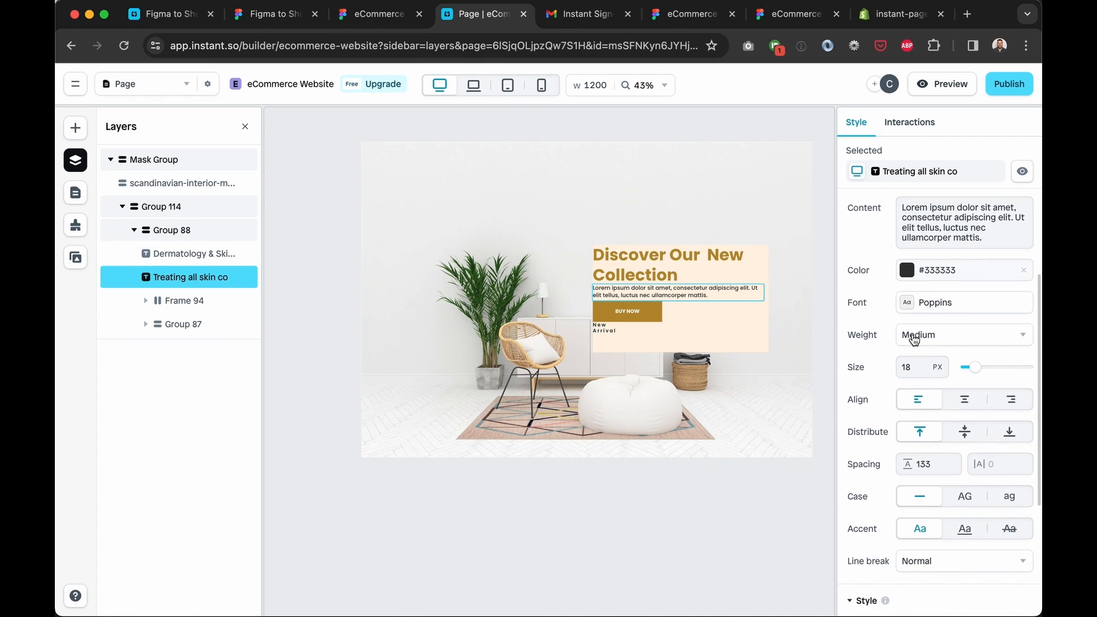
left_click(175, 239)
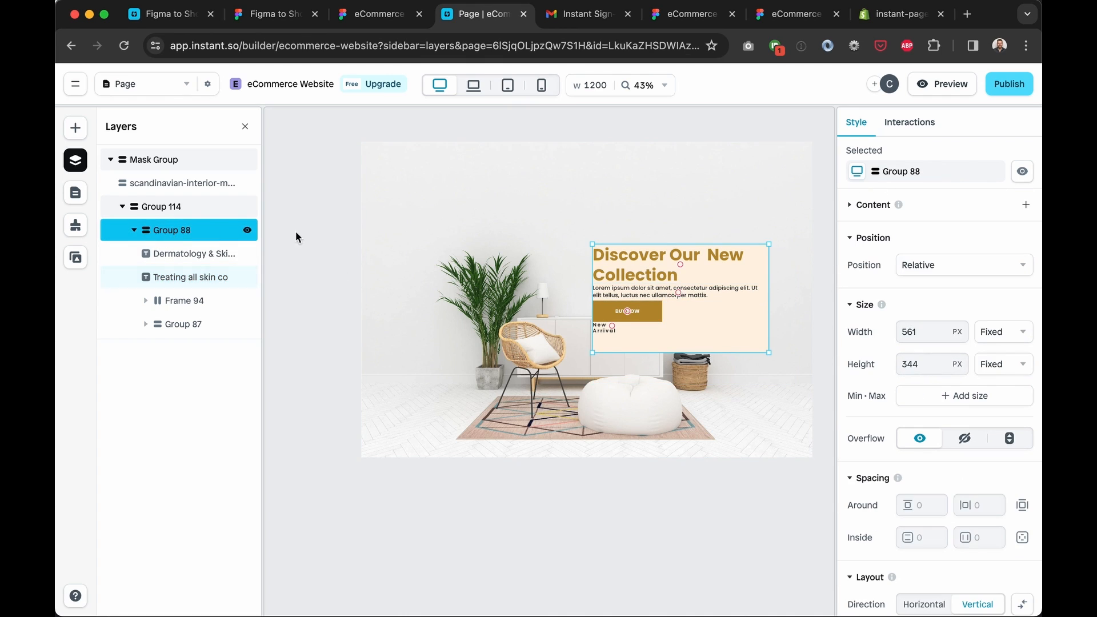
Set Group 88's height to Fit content
left_click(1001, 371)
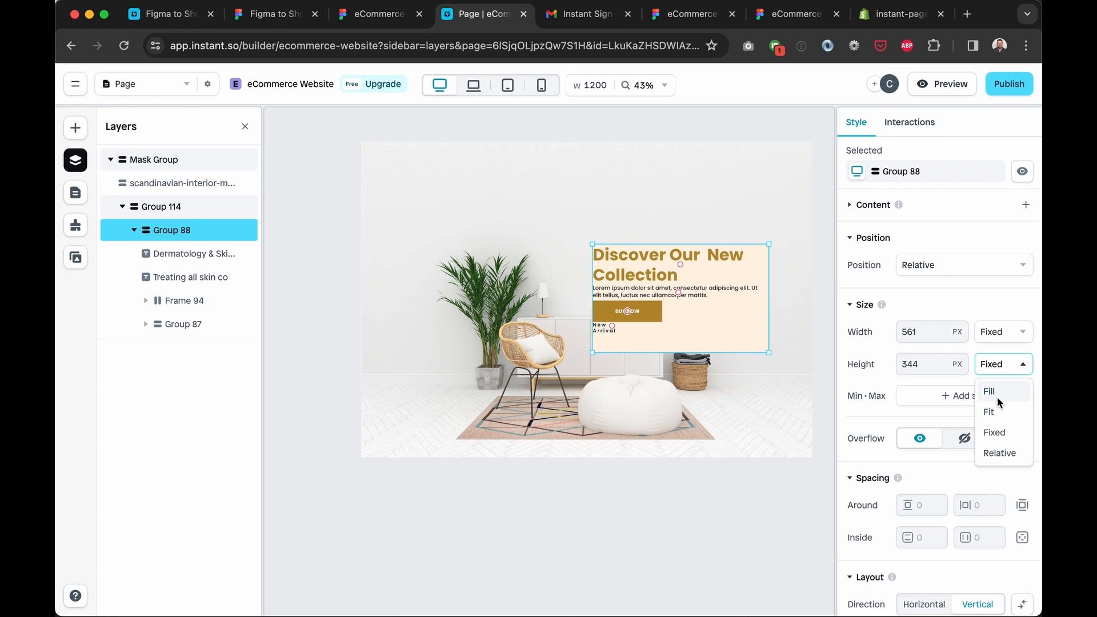
left_click(995, 391)
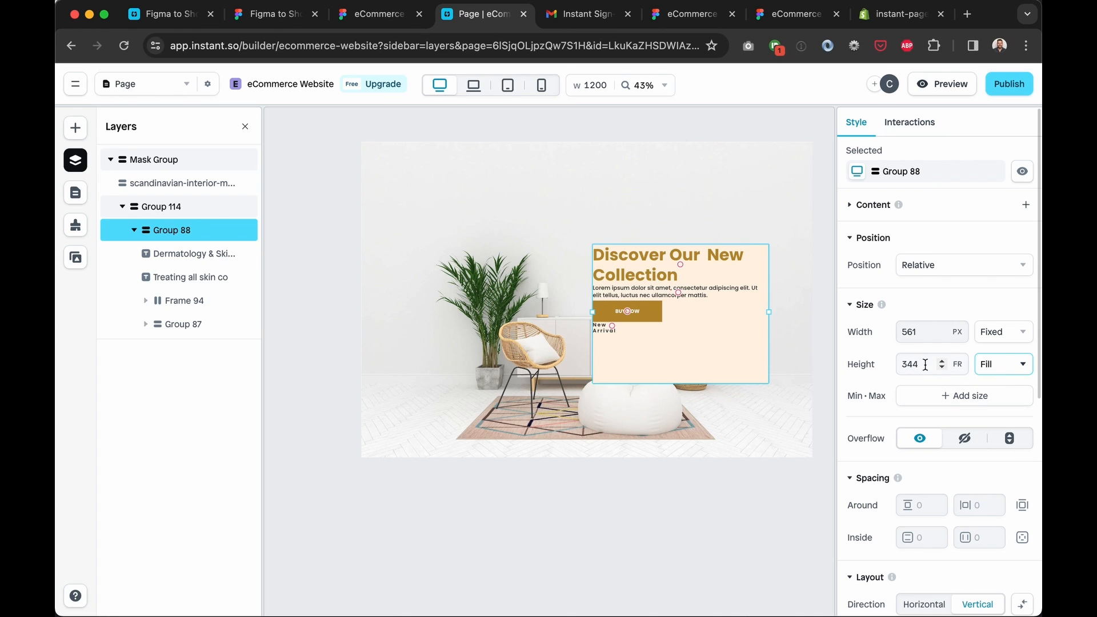
left_click(926, 365)
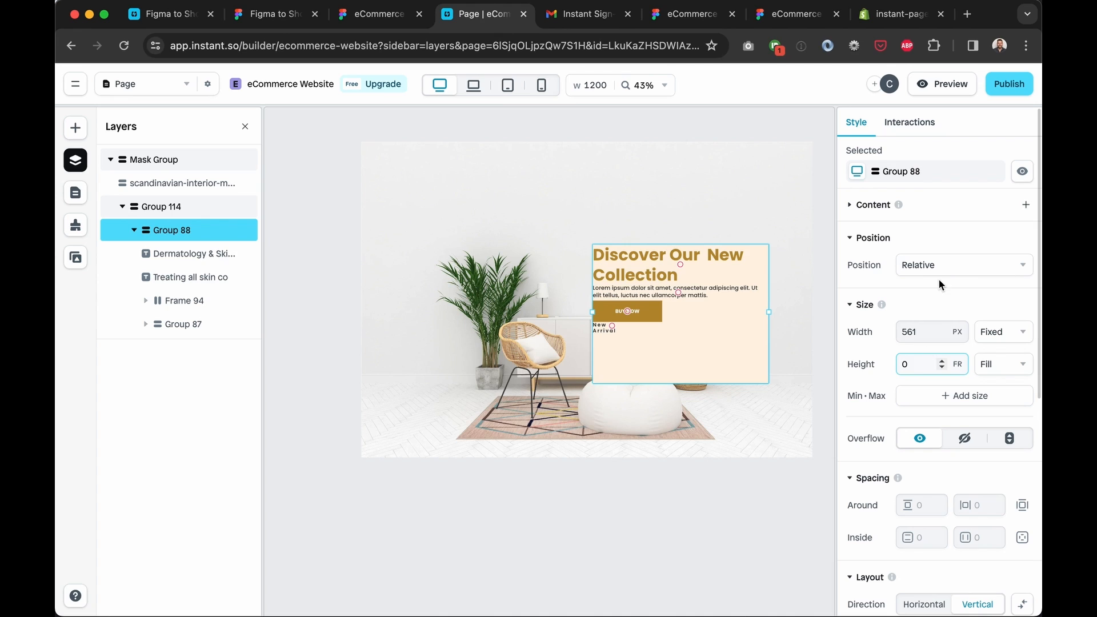
left_click(996, 363)
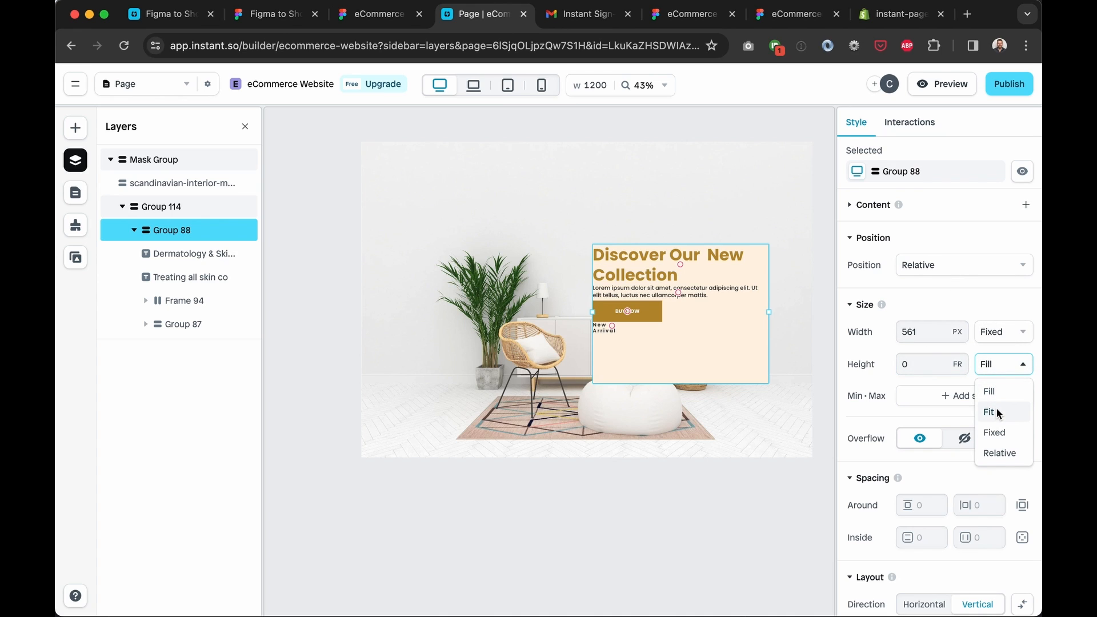
left_click(991, 408)
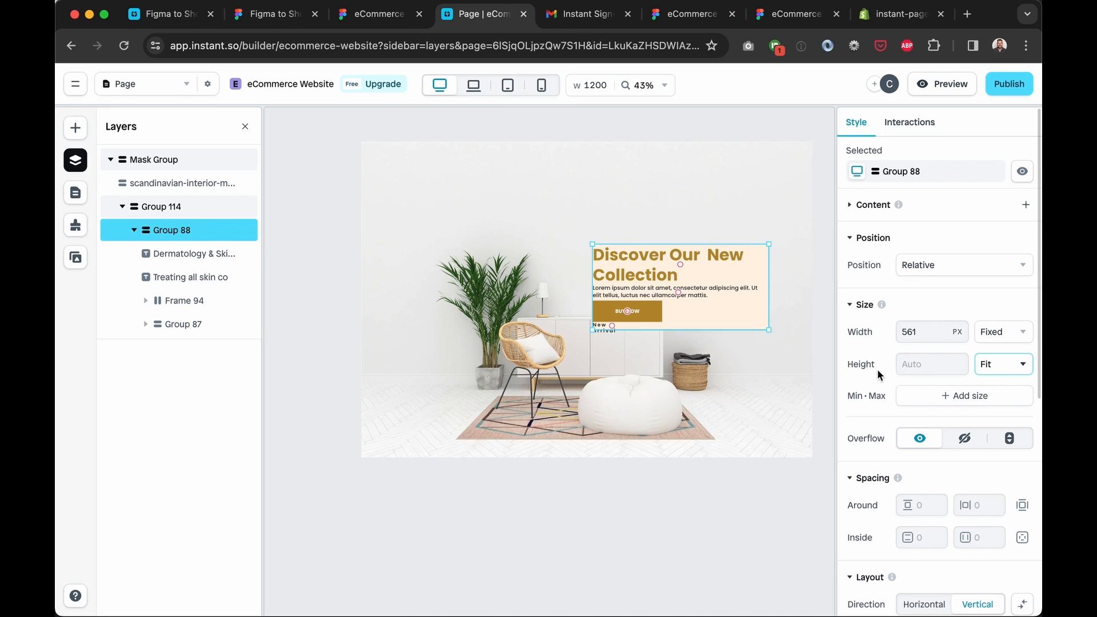
Set Group 88's width to Fit content and add a Max width constraint
left_click(982, 334)
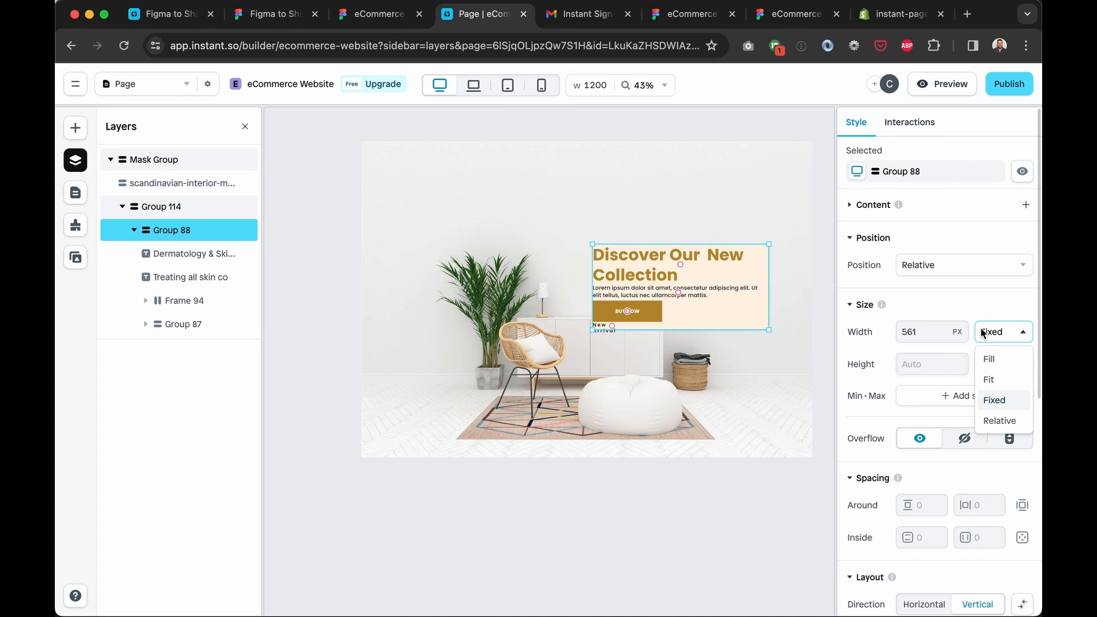
left_click(924, 332)
double_click(918, 331)
left_click(1015, 334)
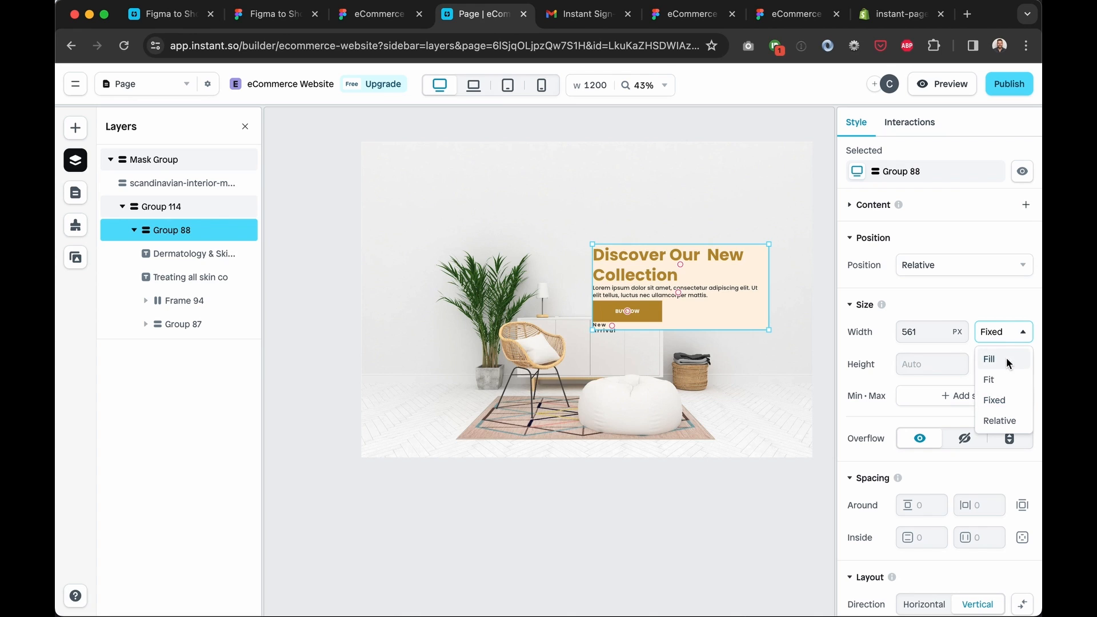
left_click(1002, 380)
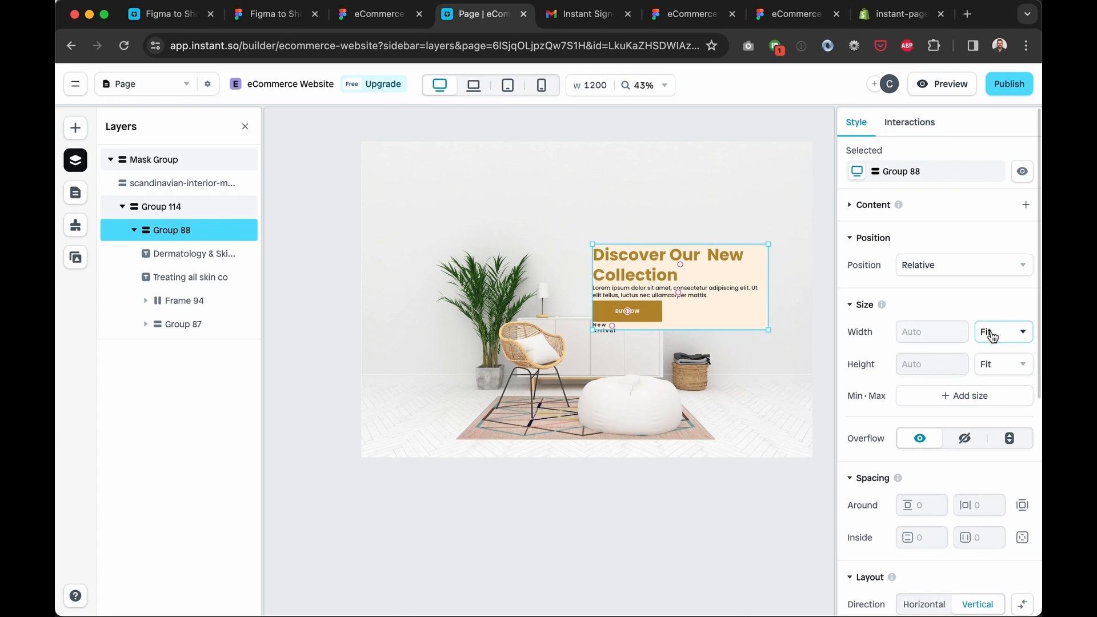
left_click(982, 401)
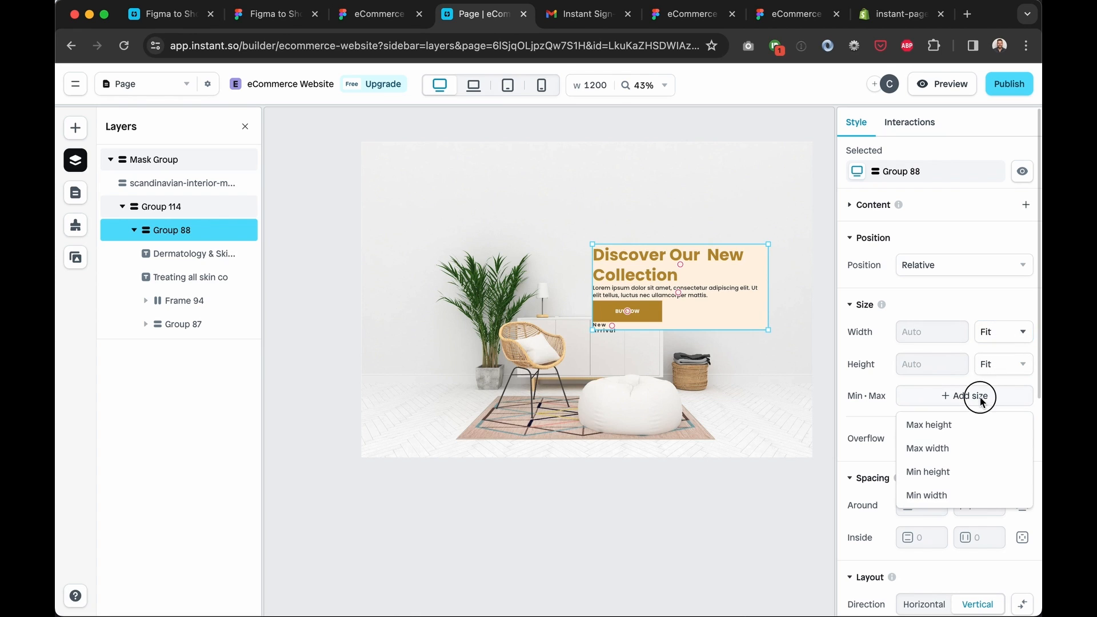
left_click(940, 447)
Drag Group 88 to 552 px wide, then restore its width to Fit content
left_click(939, 437)
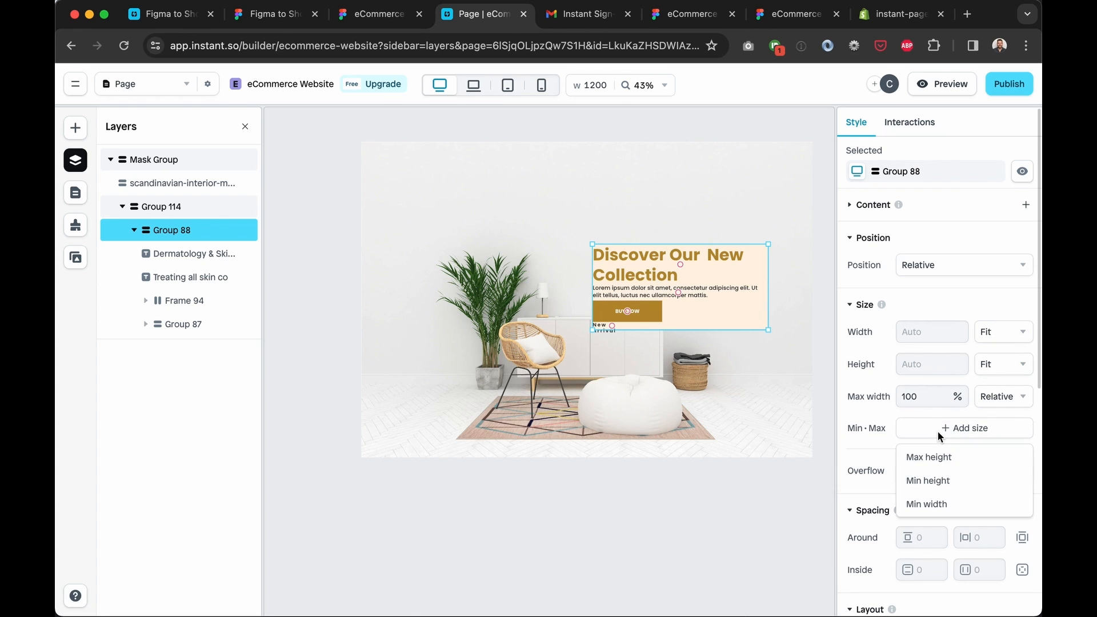
left_click(736, 316)
left_click(718, 244)
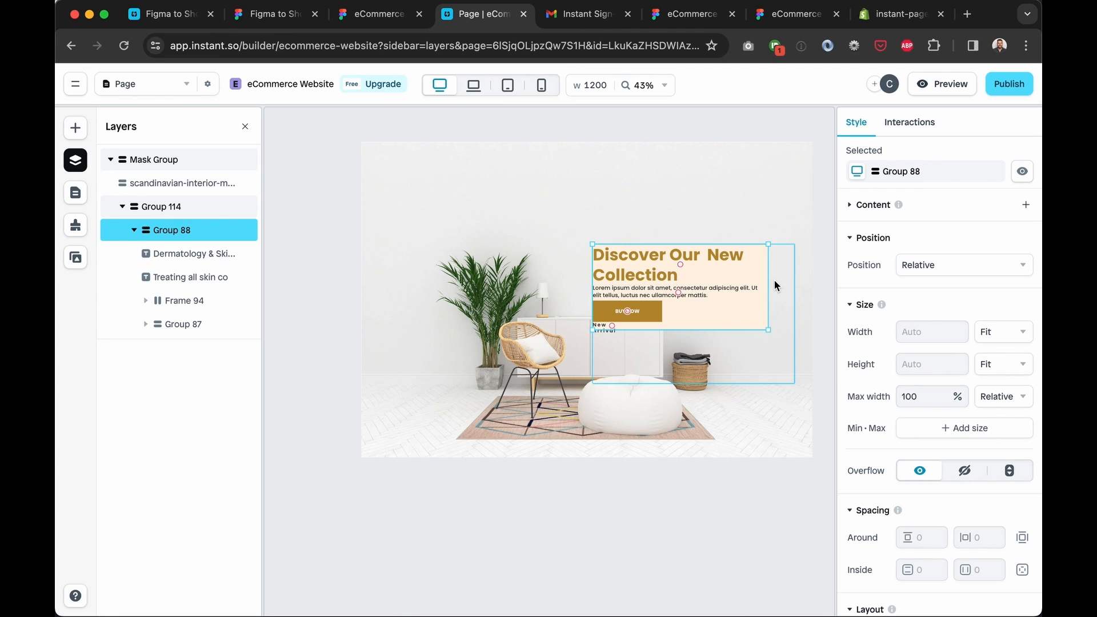
left_click(768, 286)
left_click_drag(768, 286, 766, 287)
left_click(751, 317)
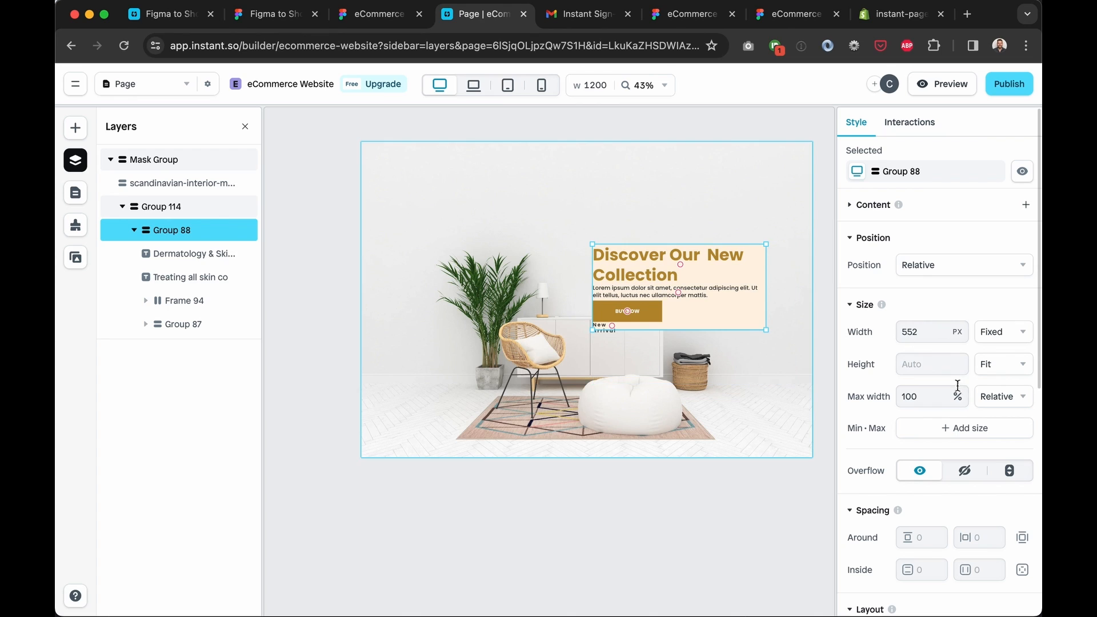
left_click(994, 329)
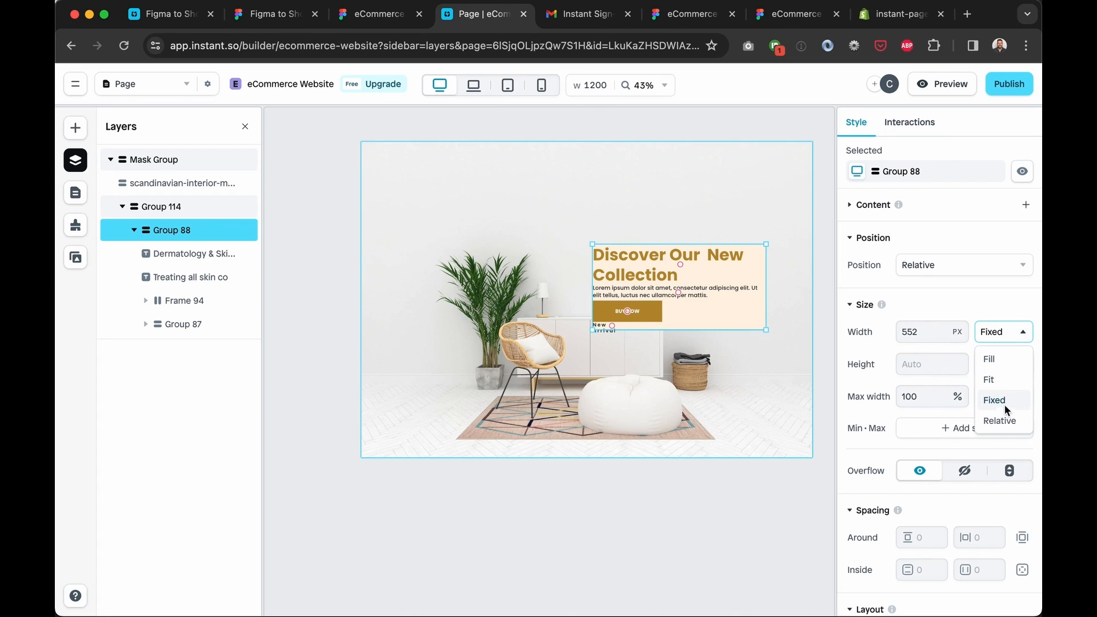
left_click(1000, 379)
left_click(971, 433)
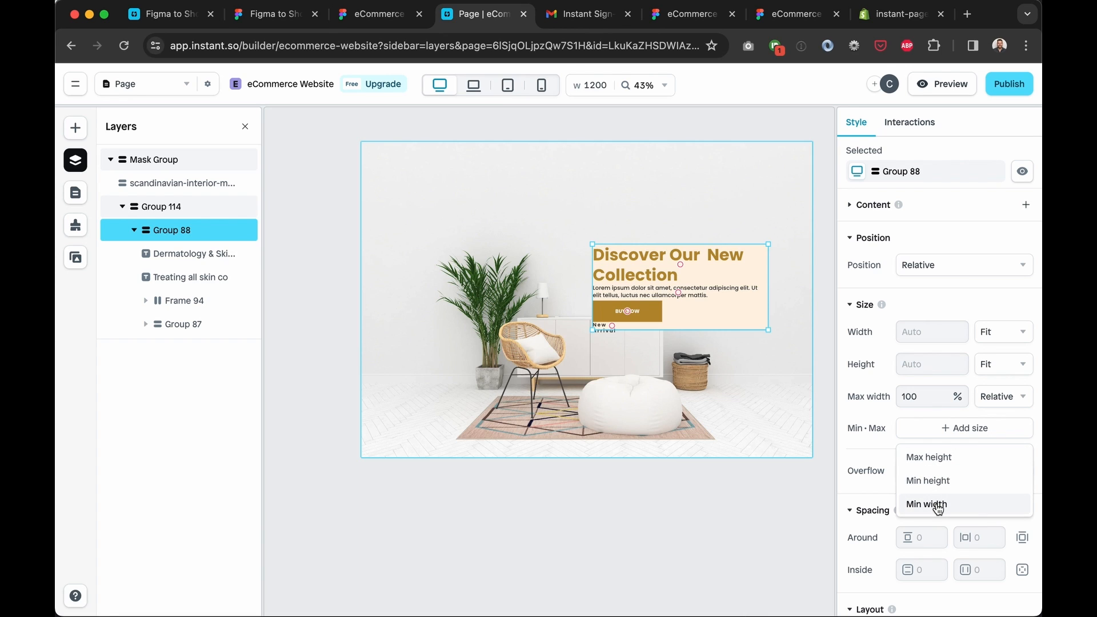
left_click(874, 343)
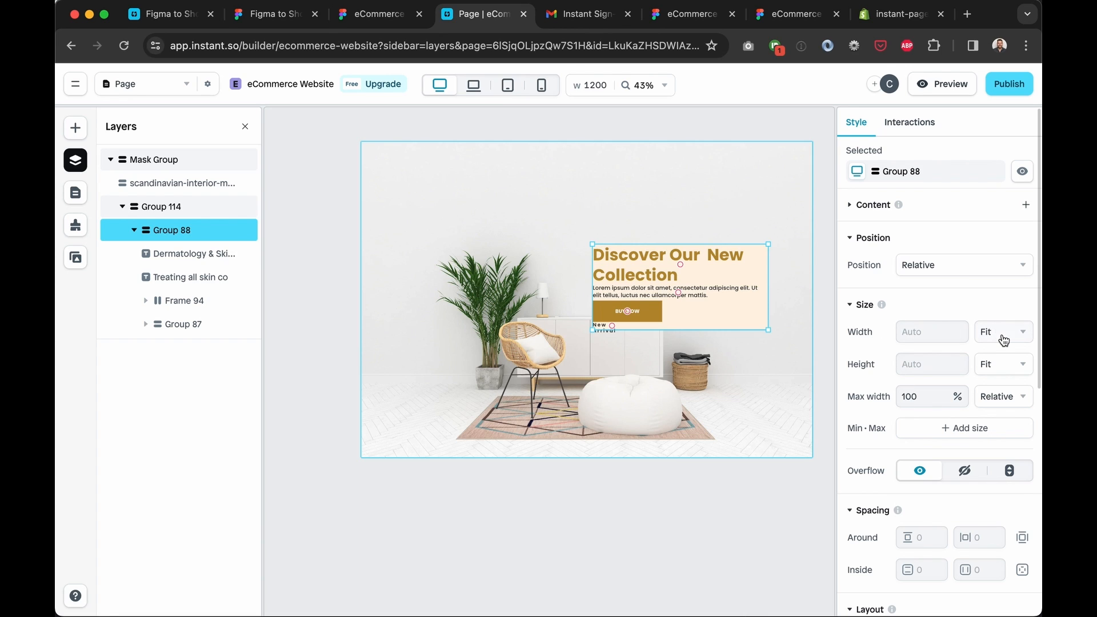
scroll(949, 522, "down", 7)
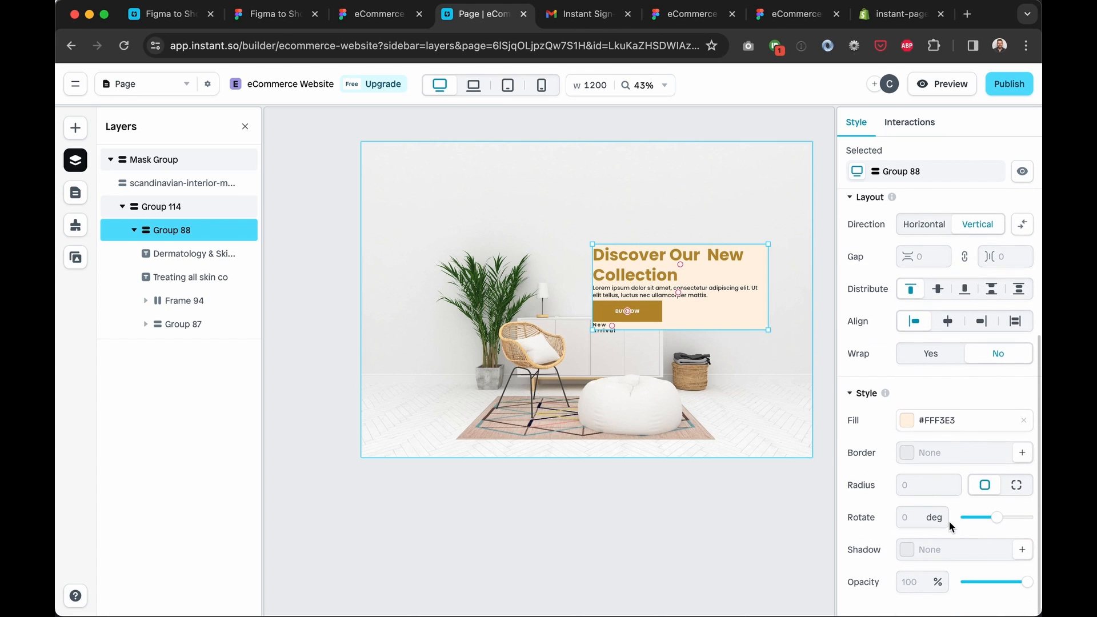
Set Group 88's layout to Vertical with a 10 px gap and left alignment
left_click(922, 228)
left_click(971, 229)
left_click(934, 256)
type("10")
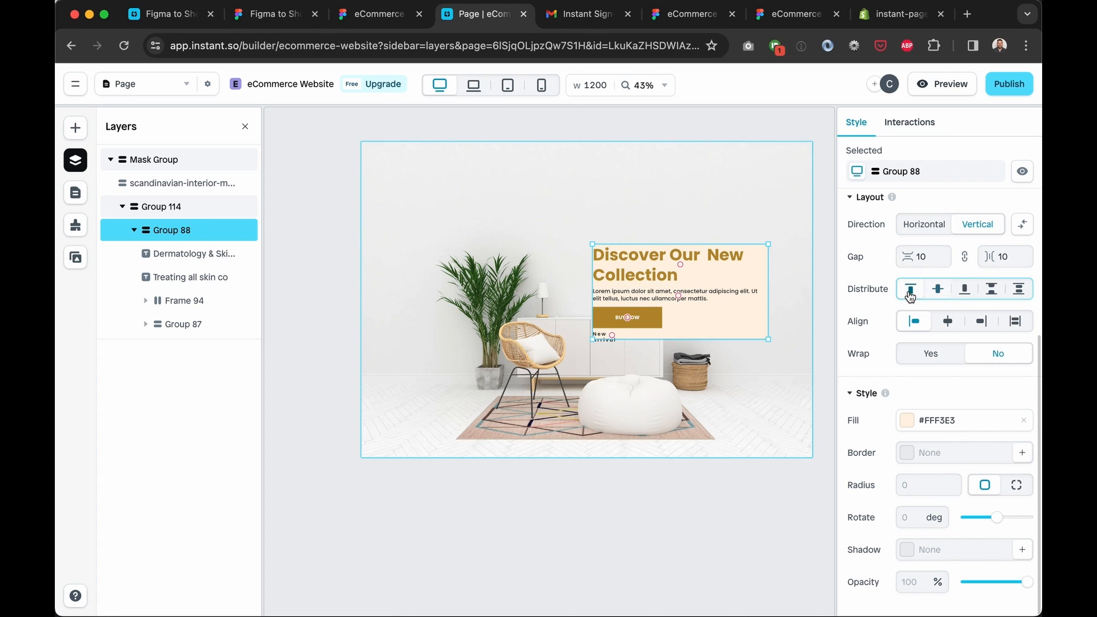
left_click(951, 325)
left_click(980, 322)
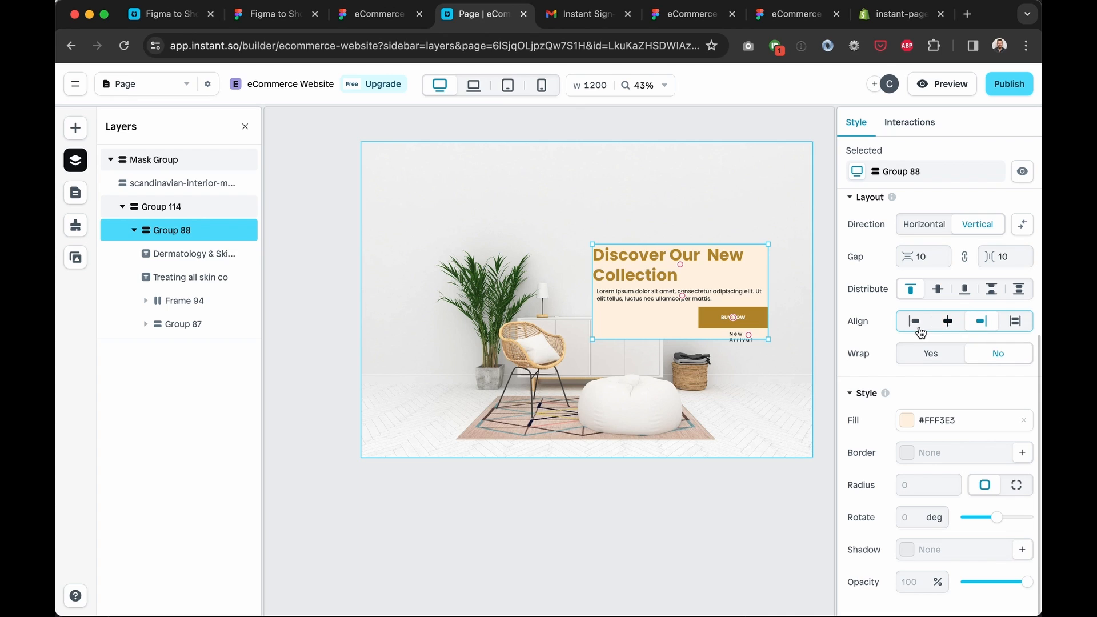
left_click(914, 332)
scroll(867, 349, "up", 7)
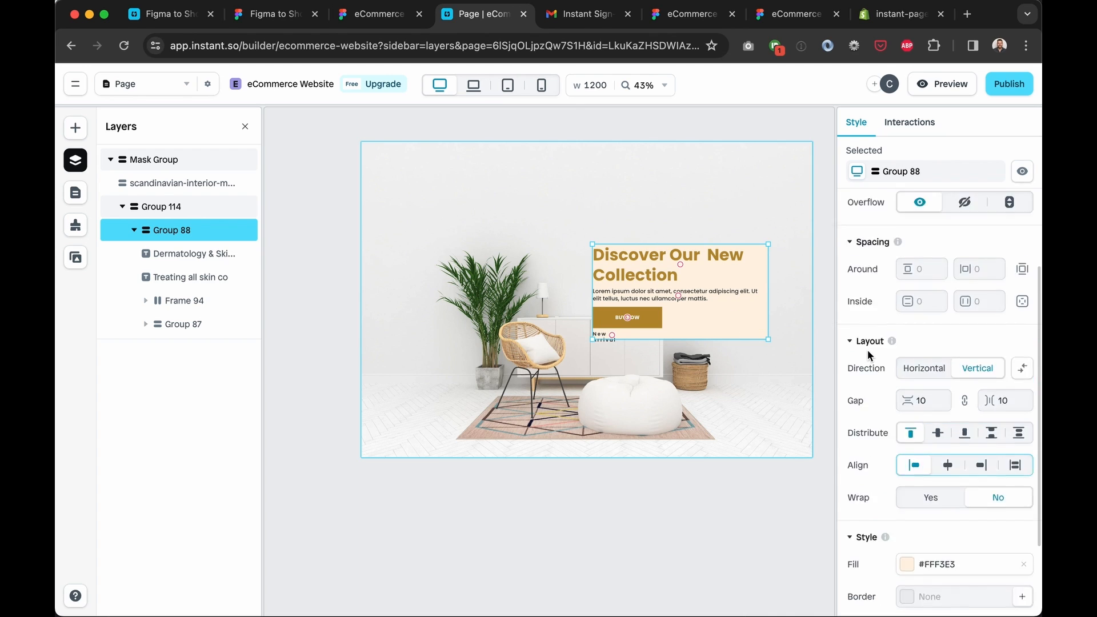
left_click(479, 183)
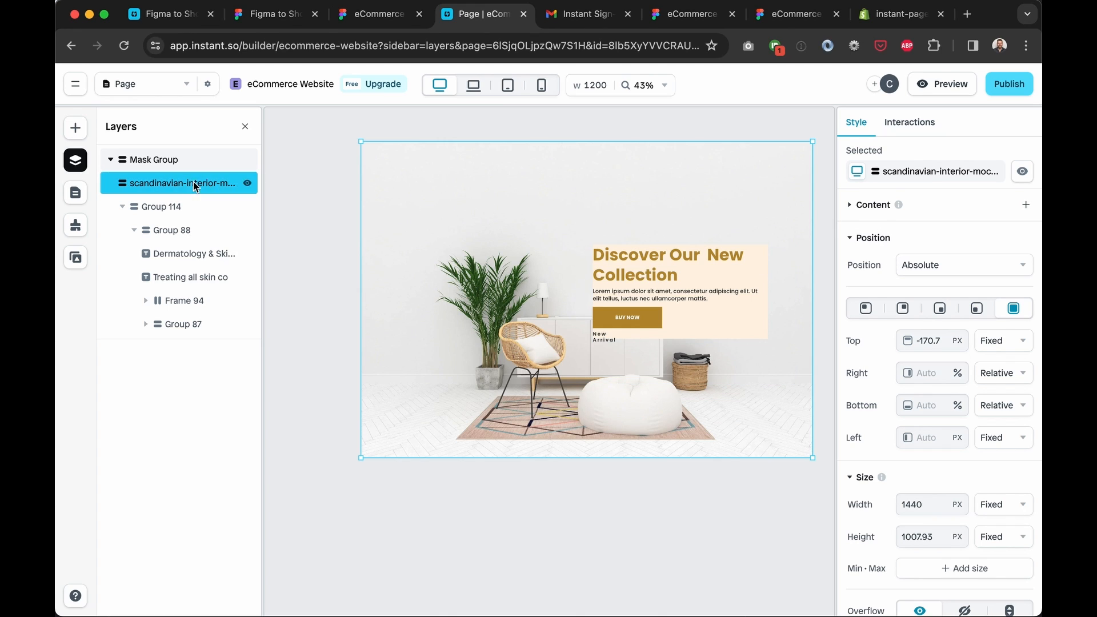
Select the scandinavian-interior image layer under Mask Group and delete it
left_click(166, 160)
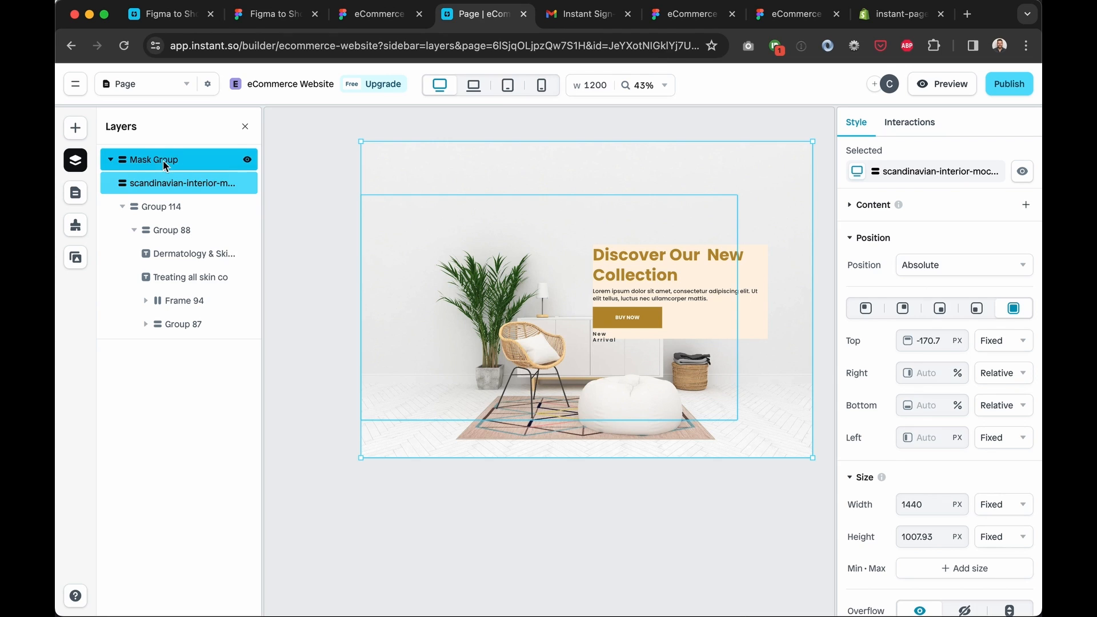
left_click(182, 186)
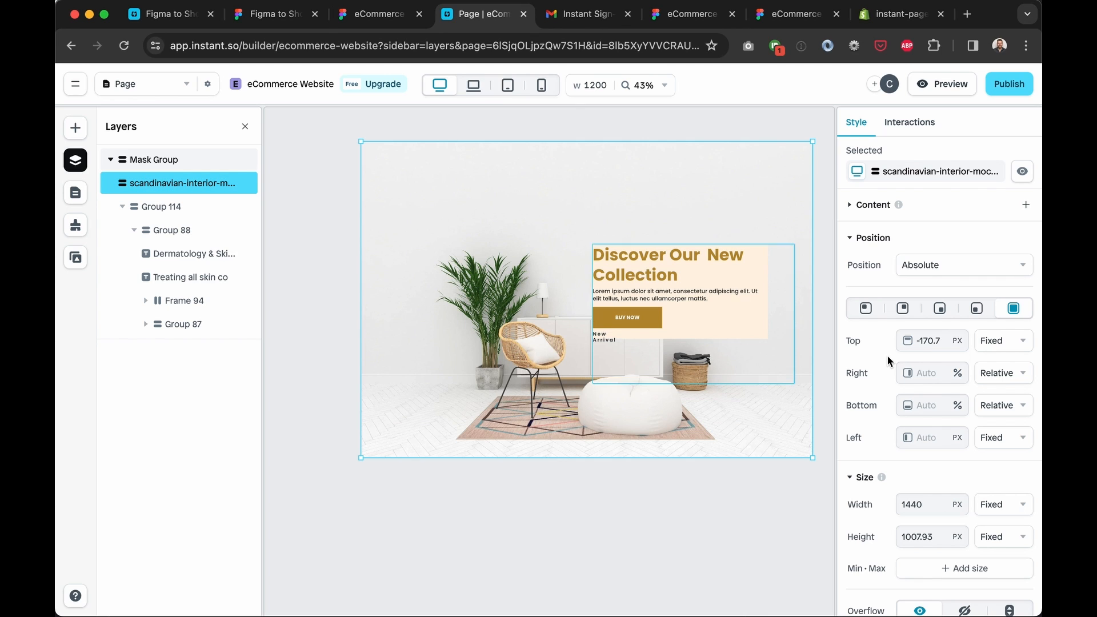
scroll(890, 361, "down", 8)
scroll(889, 361, "down", 1)
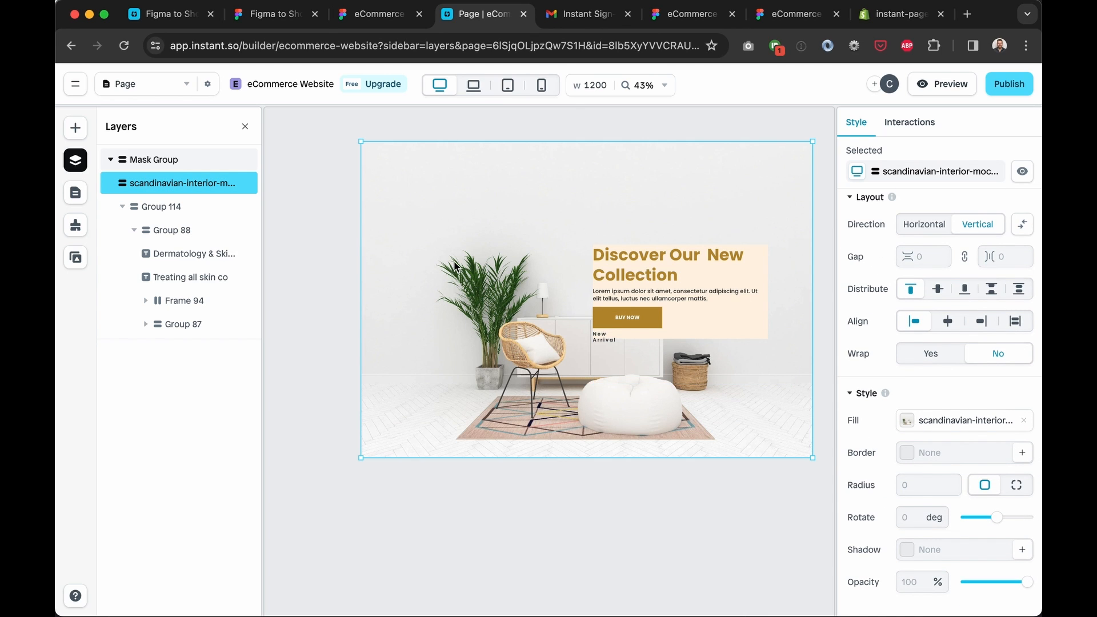
scroll(454, 261, "up", 1)
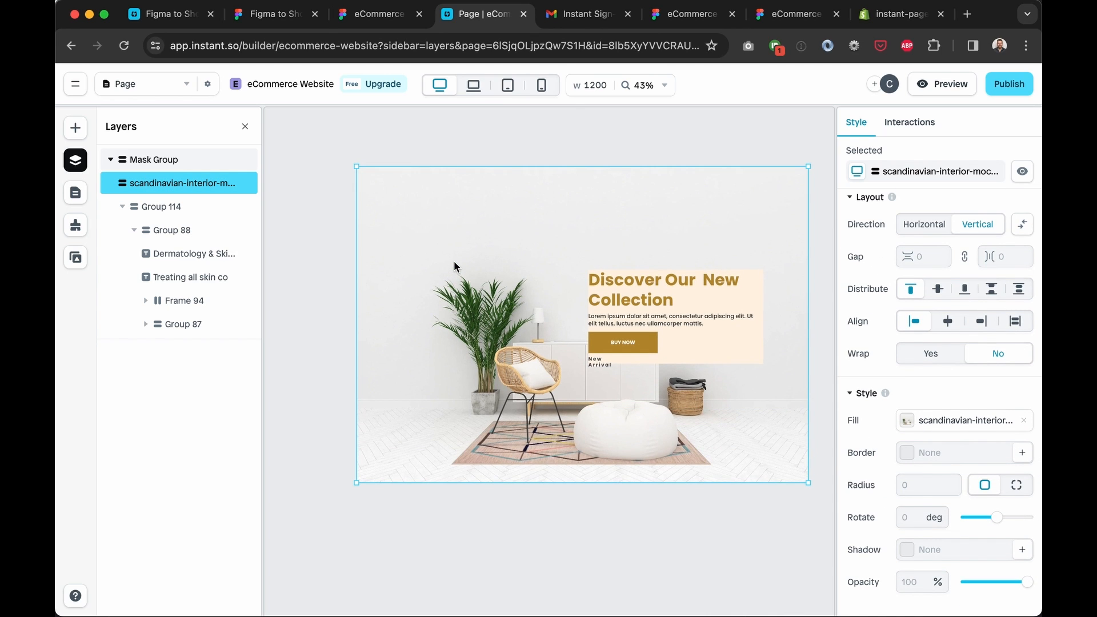
left_click(75, 260)
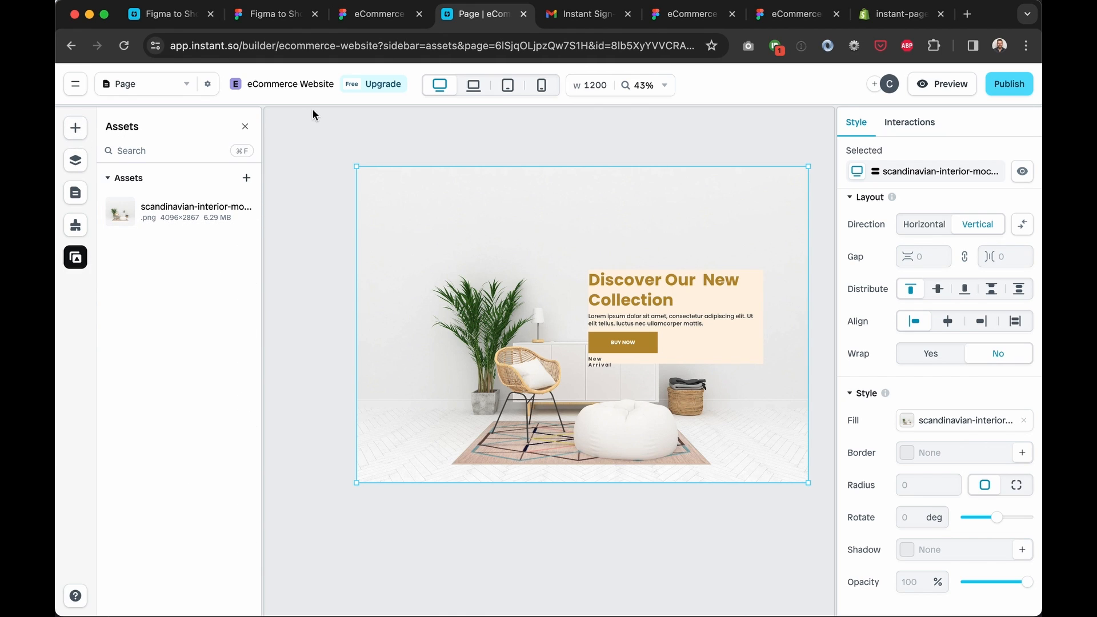
left_click(75, 128)
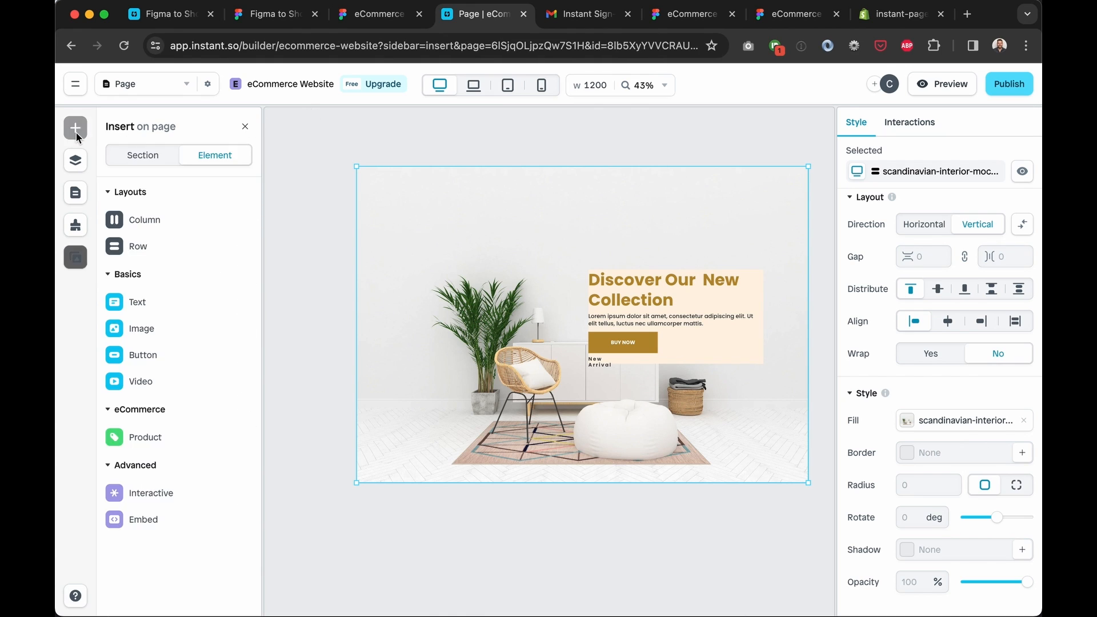
left_click(80, 167)
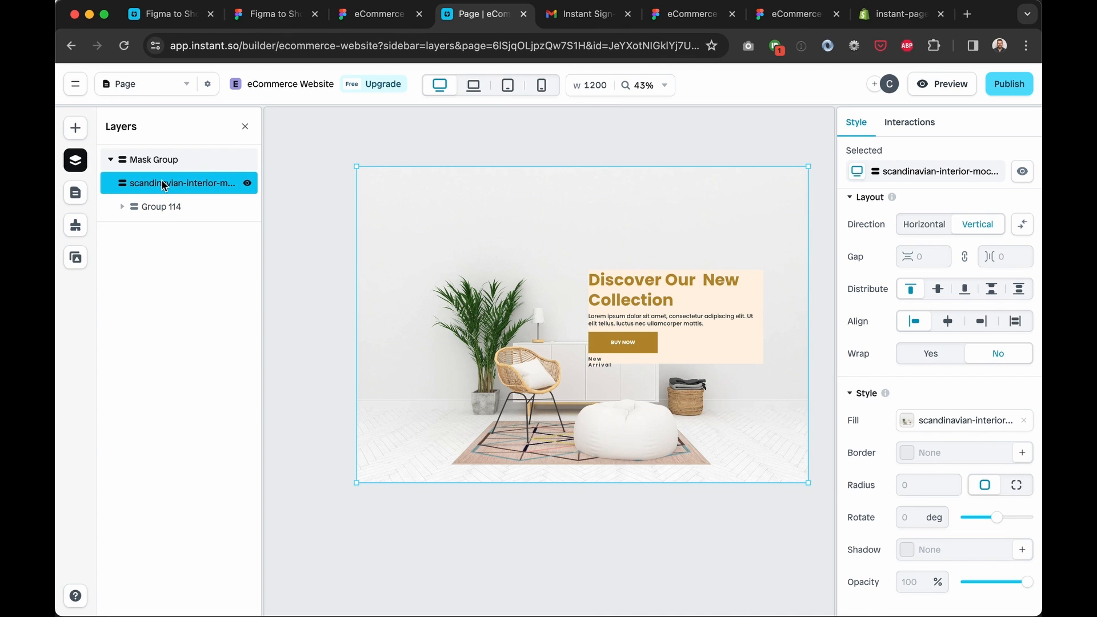
key("Delete")
left_click(186, 159)
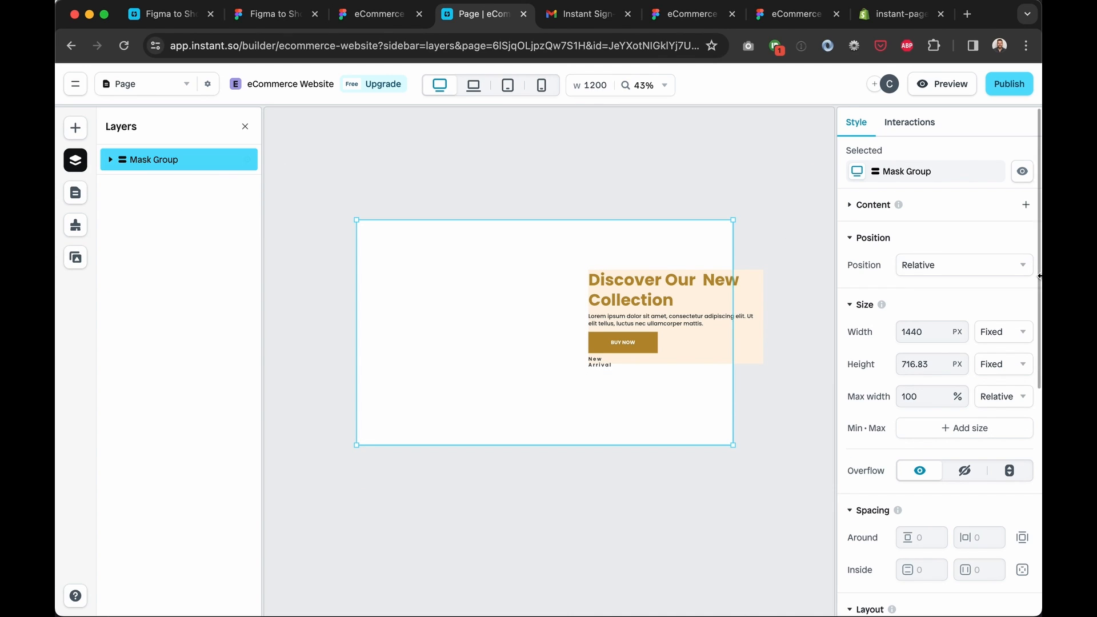
scroll(936, 322, "down", 1)
scroll(935, 321, "down", 5)
left_click(968, 423)
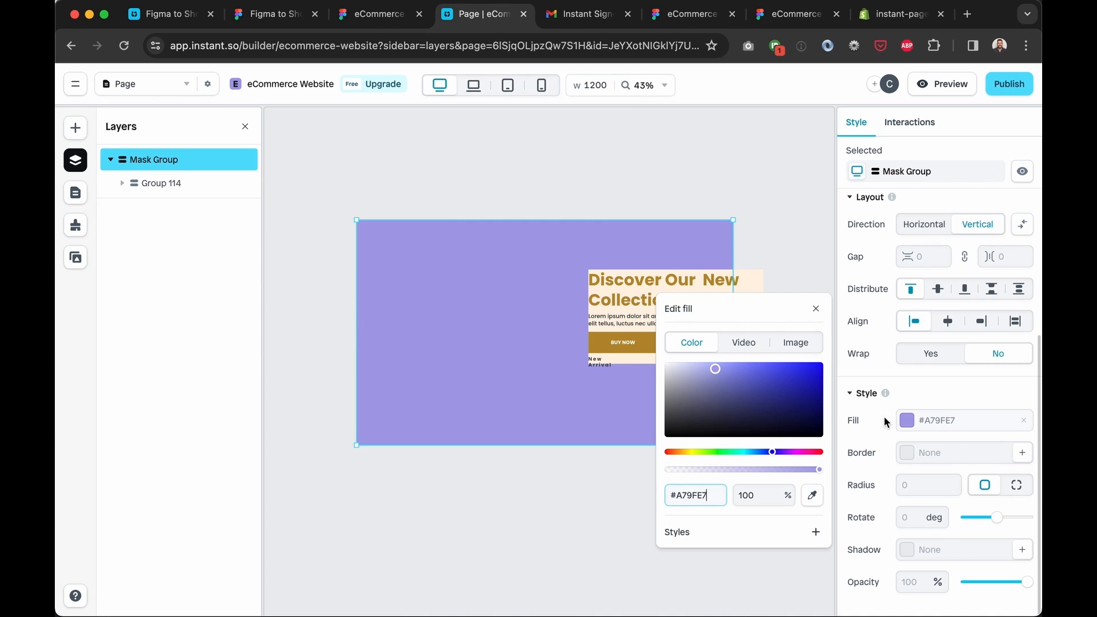
left_click(781, 368)
left_click(726, 432)
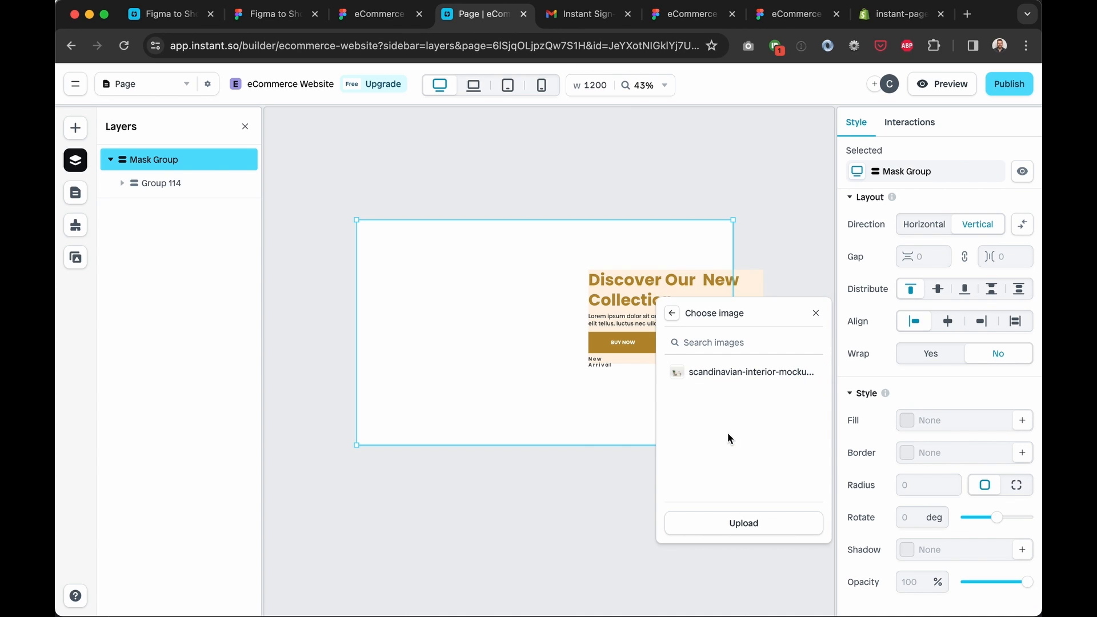
left_click(720, 372)
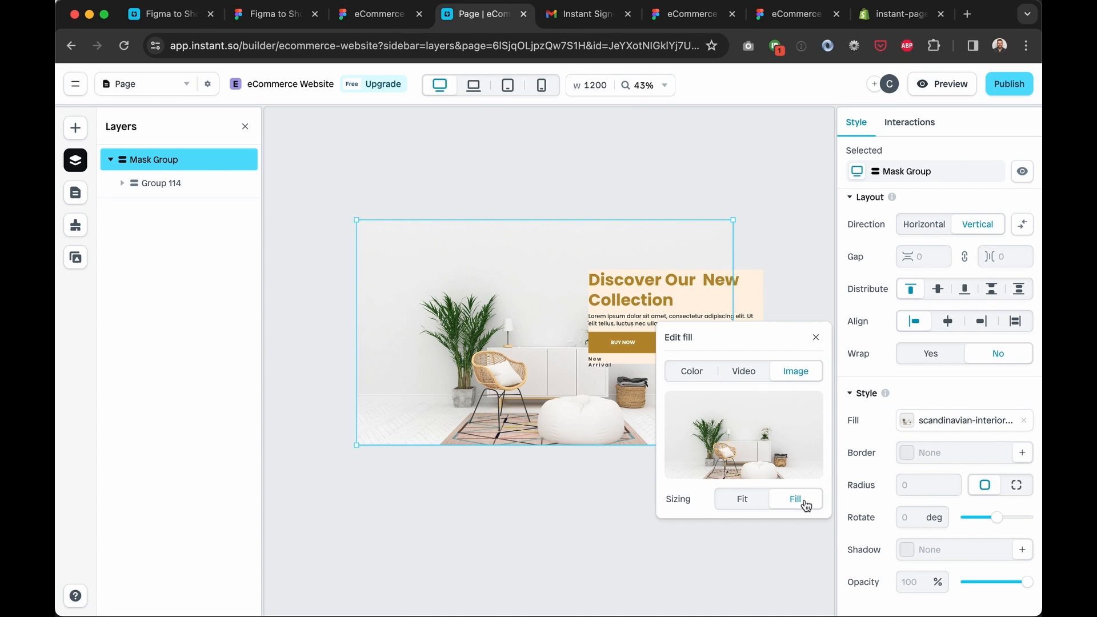
left_click(805, 280)
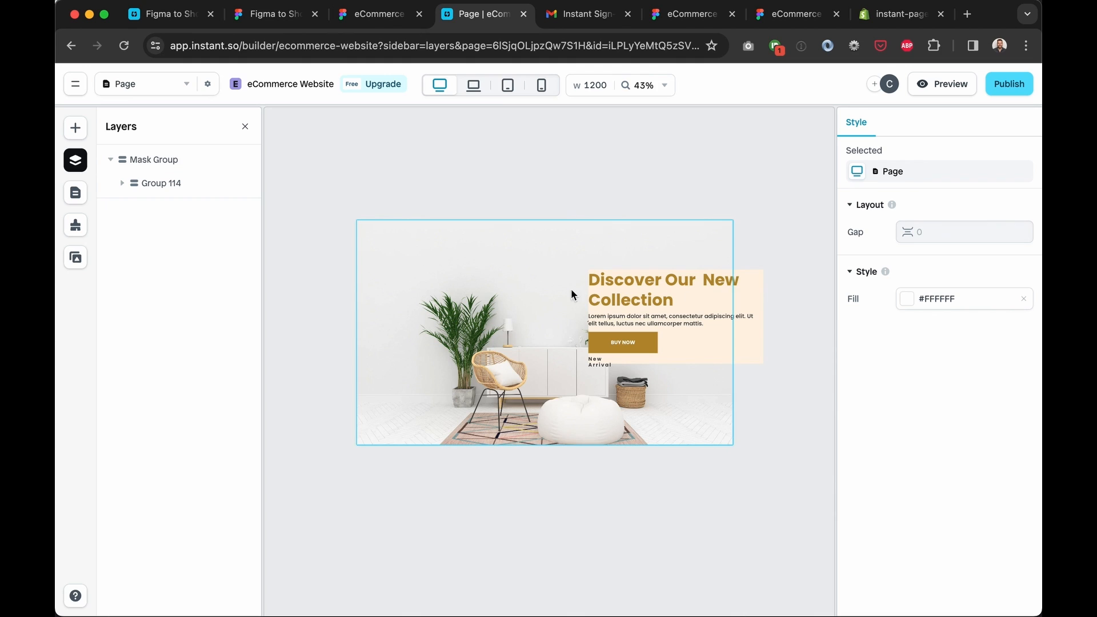
left_click(523, 269)
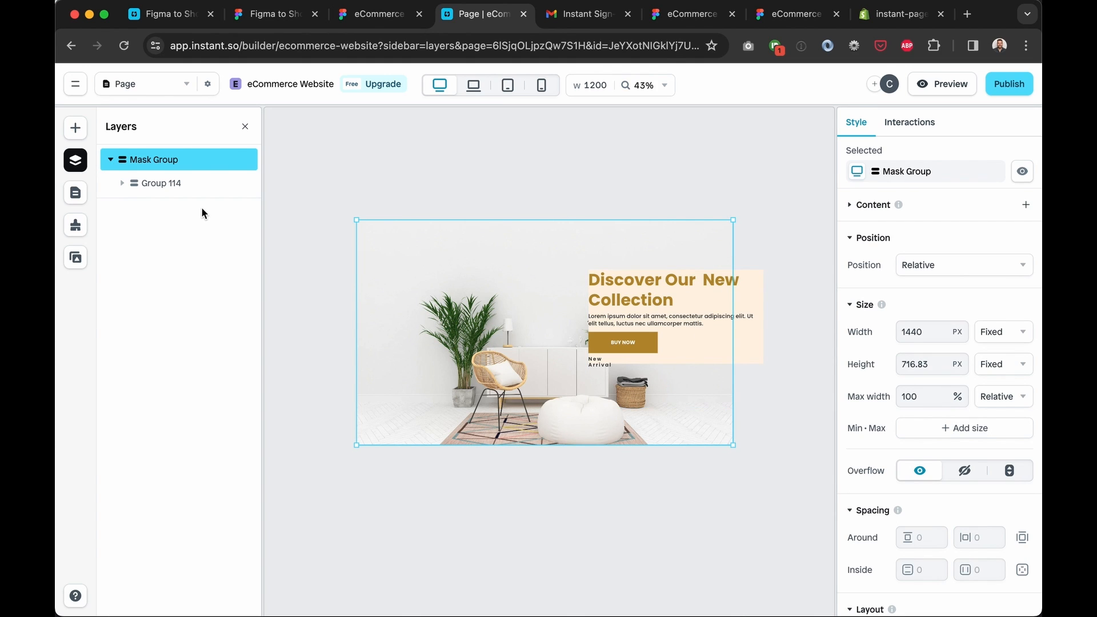
left_click(159, 185)
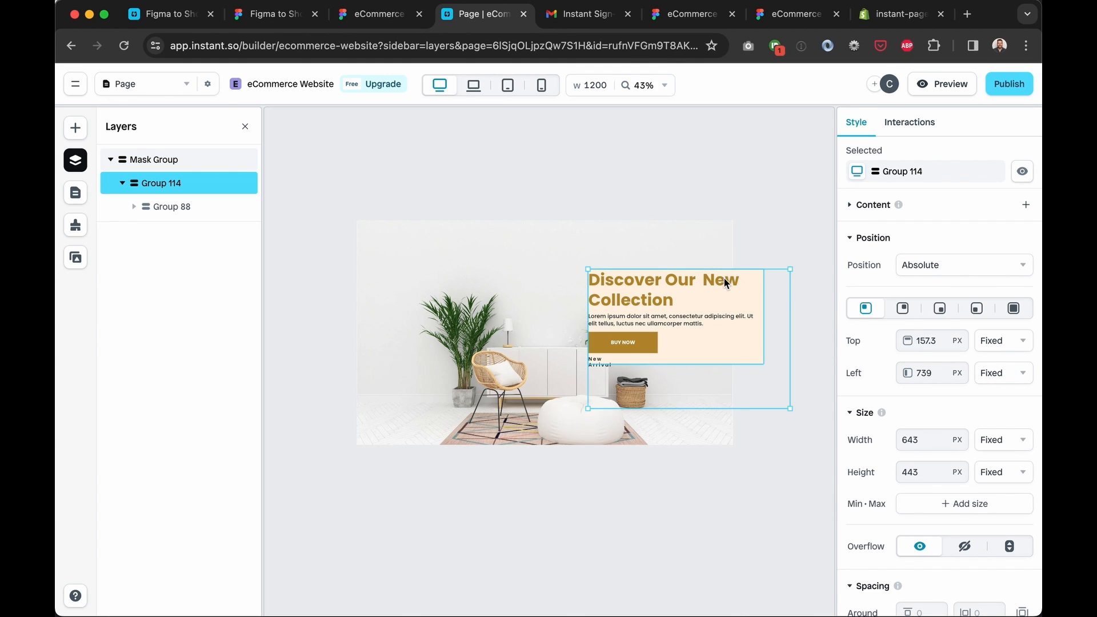
left_click(179, 183)
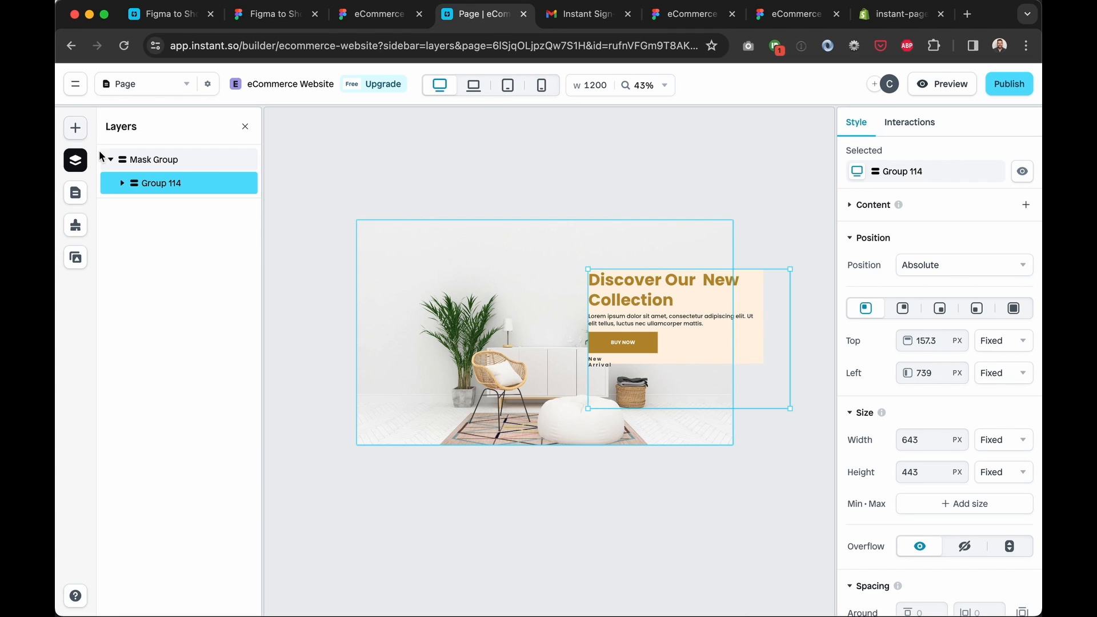
left_click(160, 185)
left_click(160, 185)
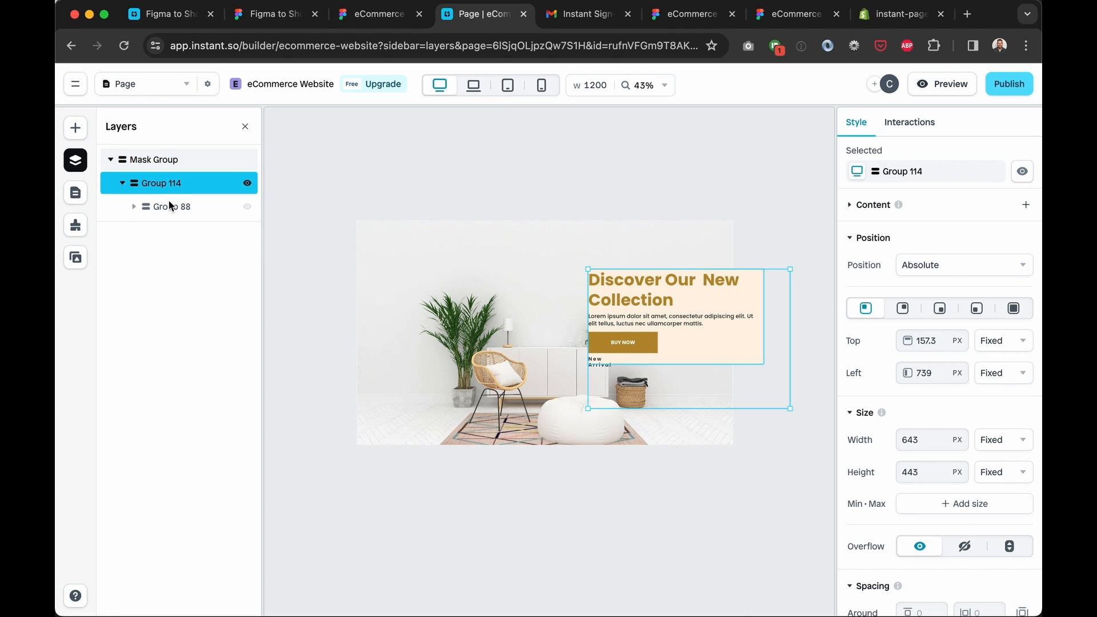
left_click(138, 168)
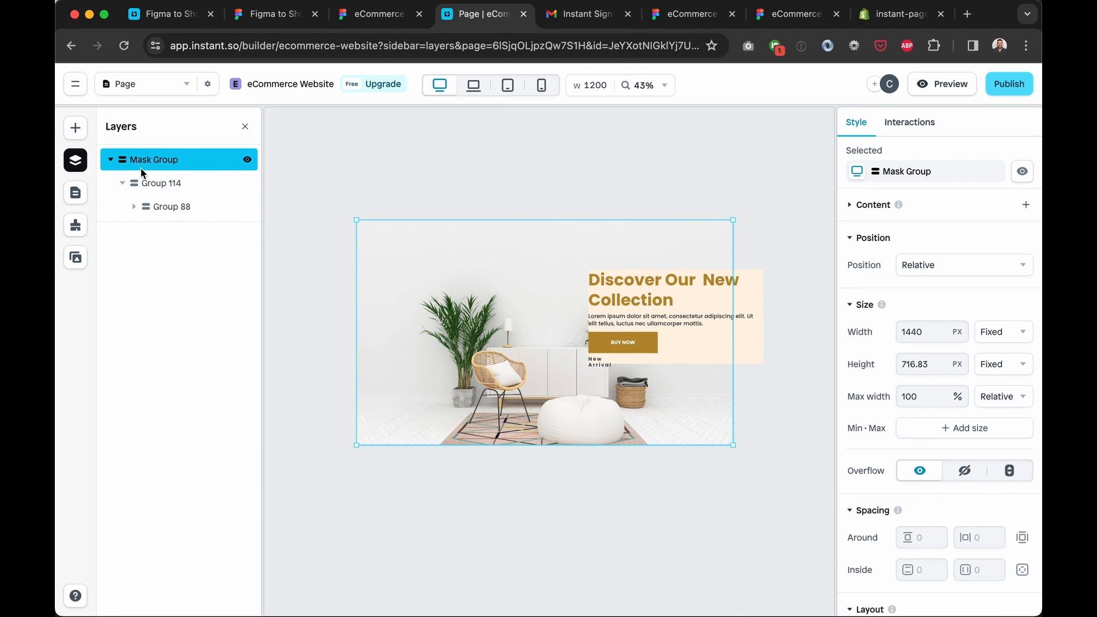
Insert a single Row into the banner and nest Group 114 inside it
left_click(75, 128)
mouse_move(157, 246)
left_click(314, 257)
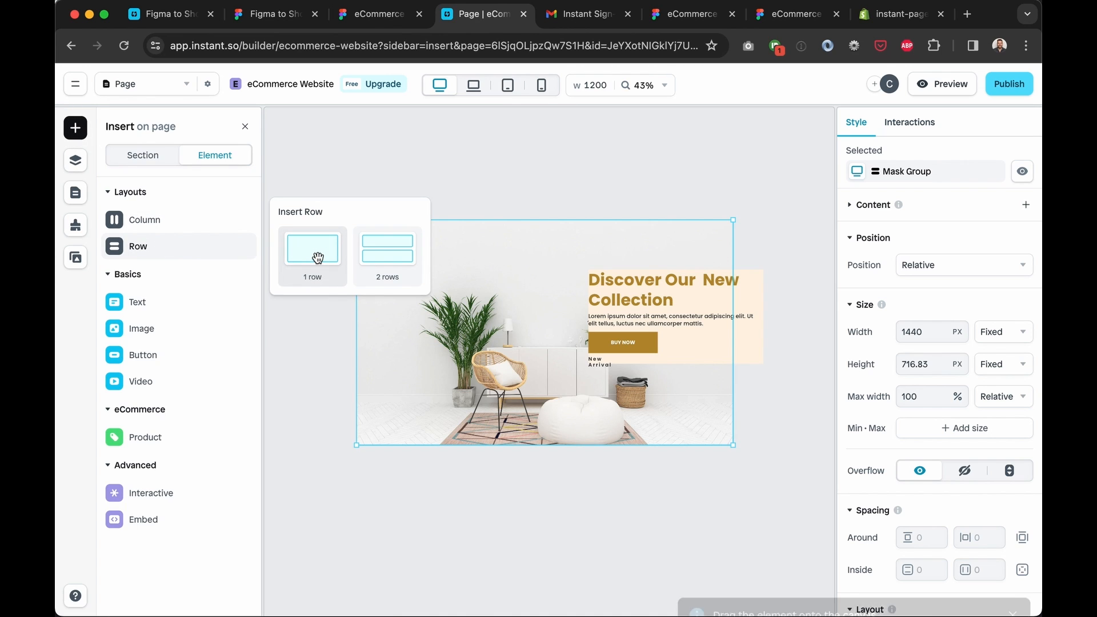
left_click_drag(315, 257, 527, 310)
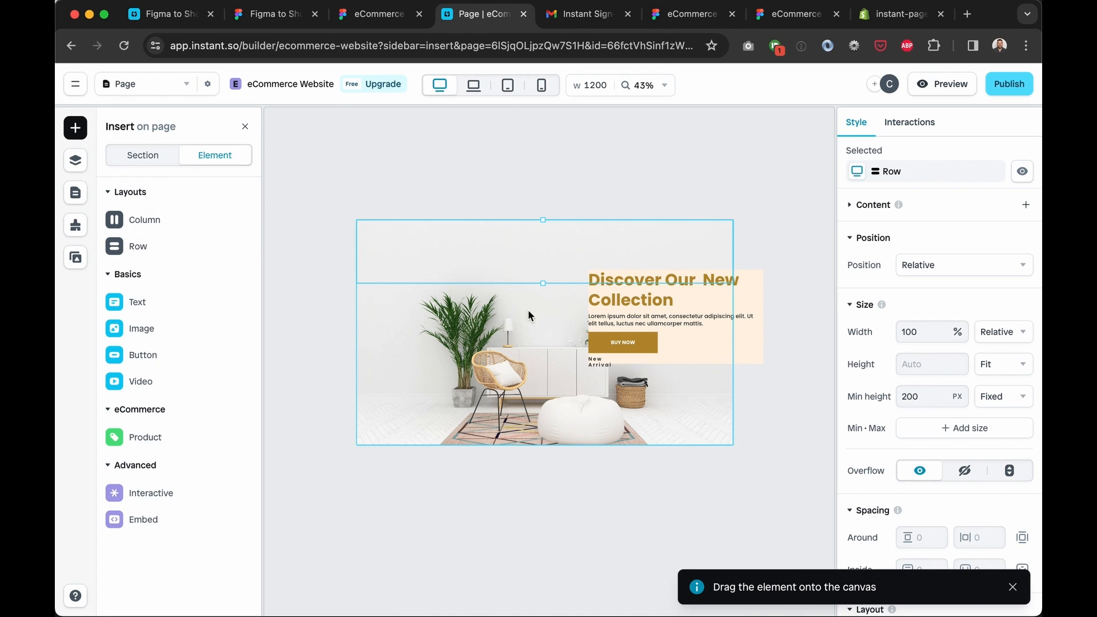
left_click(75, 160)
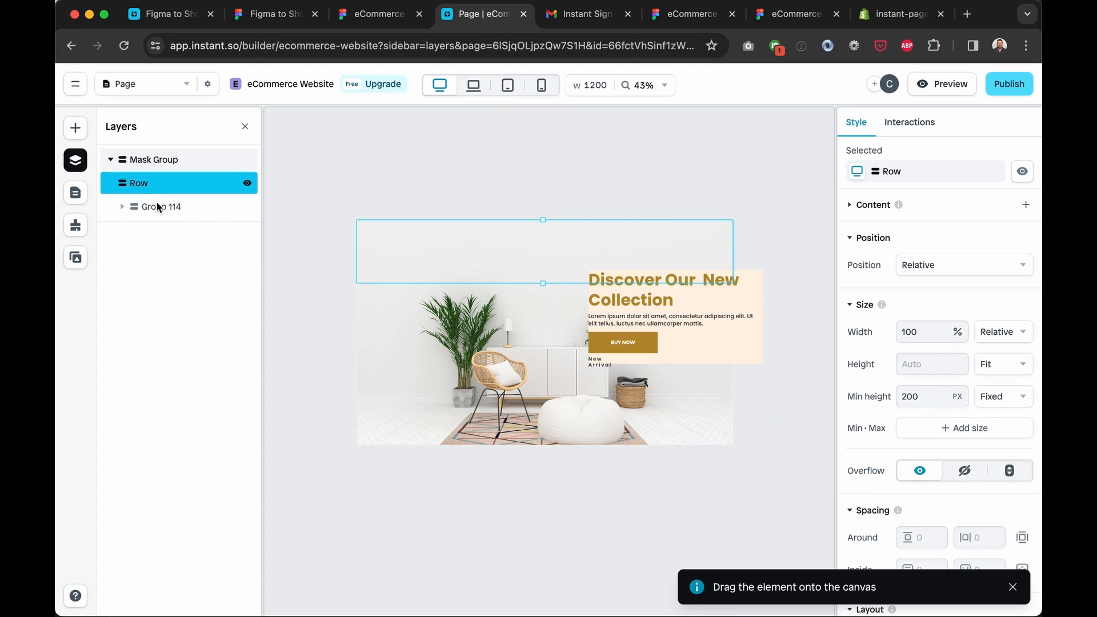
left_click(167, 209)
left_click_drag(167, 210, 150, 187)
Give the Row a Max width constraint and a fixed 1200 px minimum height
left_click(169, 189)
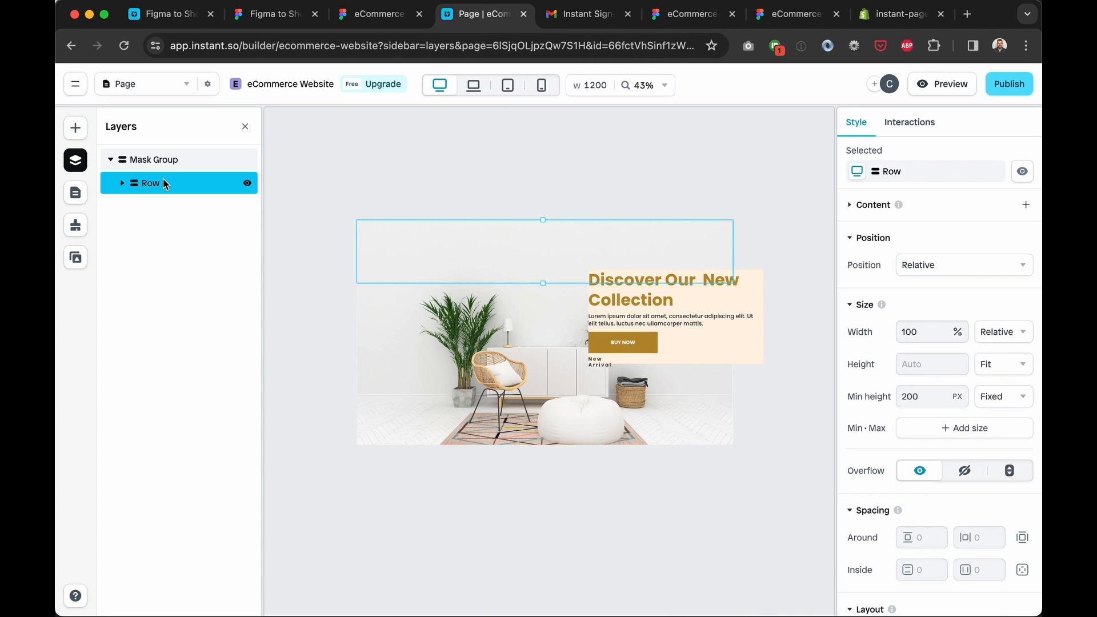
left_click(967, 427)
left_click(948, 481)
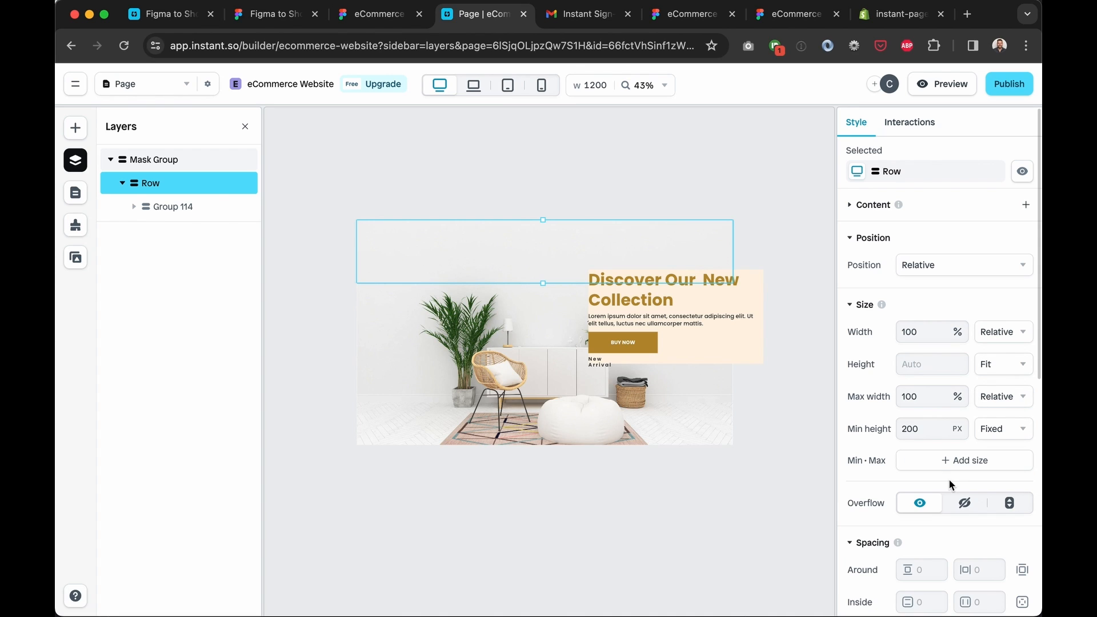
double_click(922, 429)
type("1920")
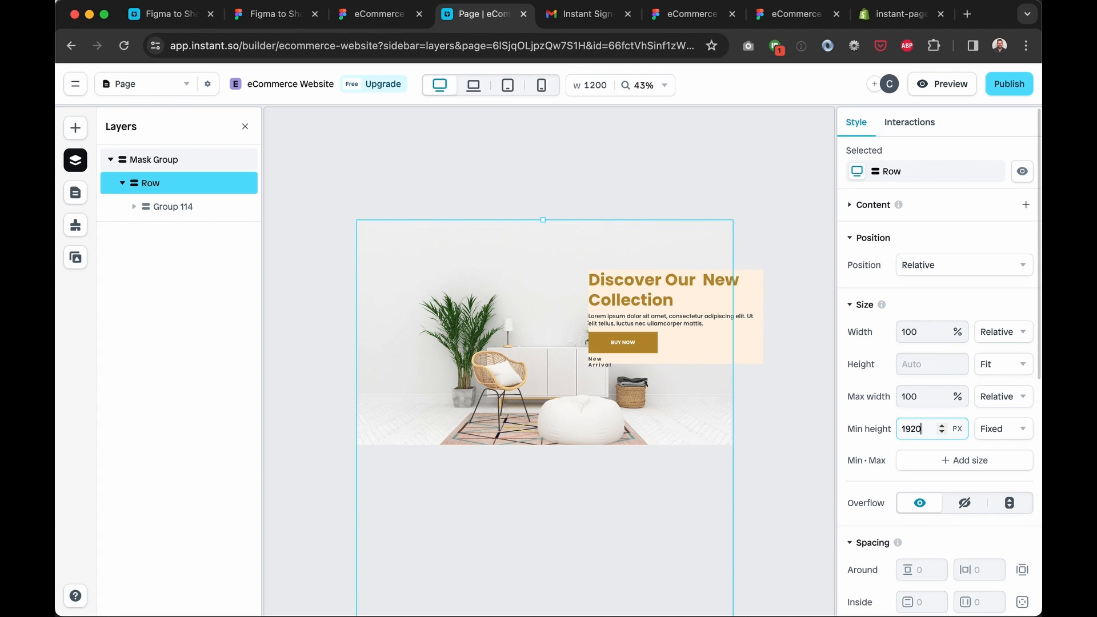
left_click(996, 432)
left_click(1006, 457)
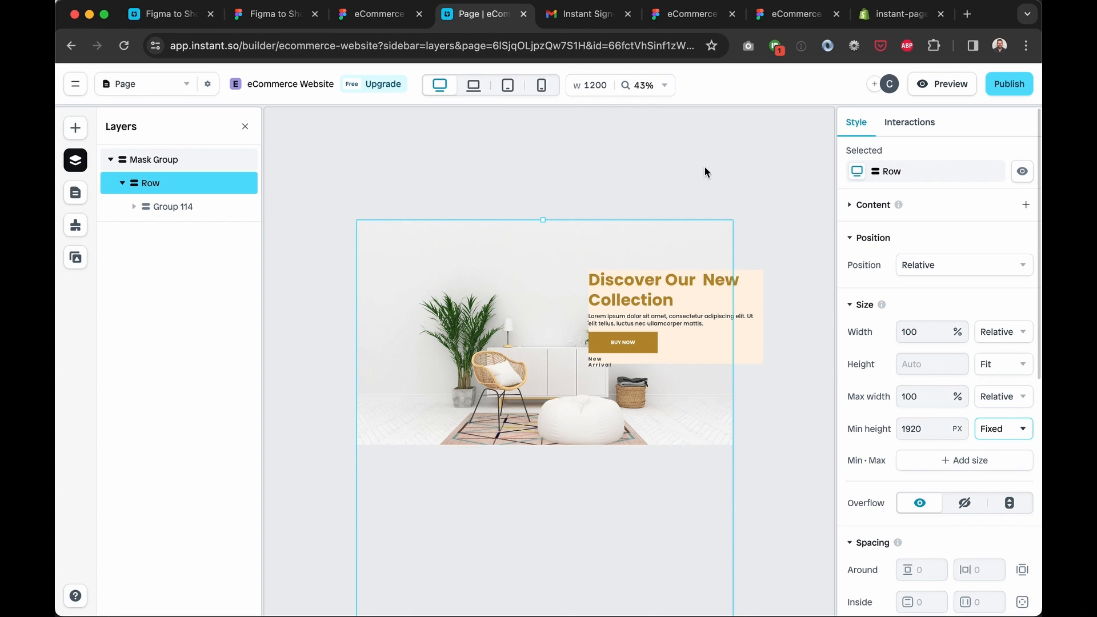
double_click(913, 428)
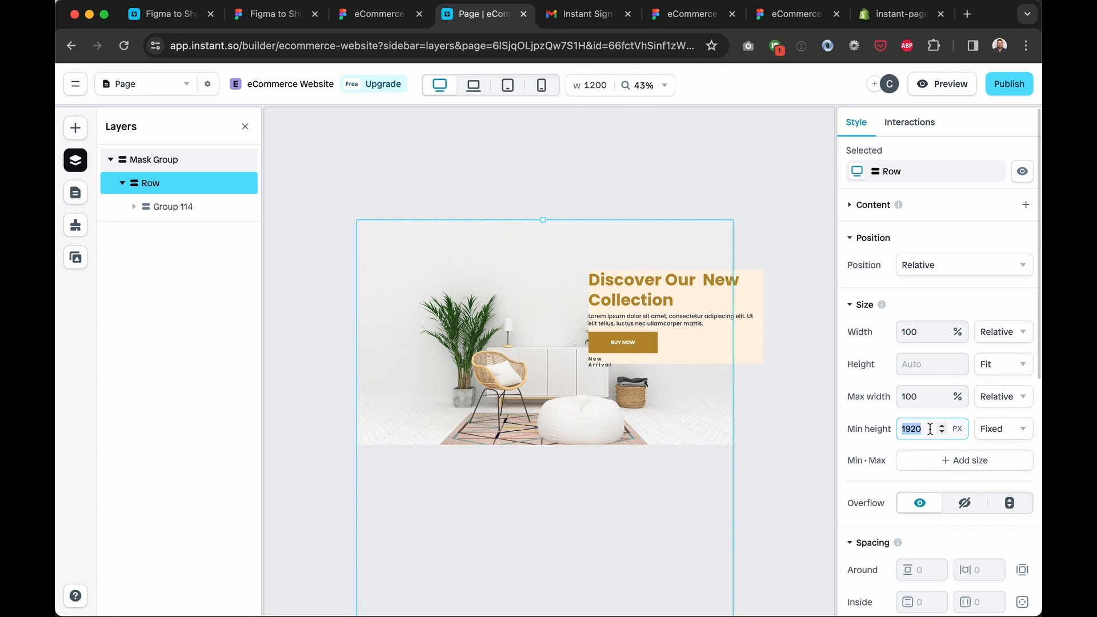
type("120")
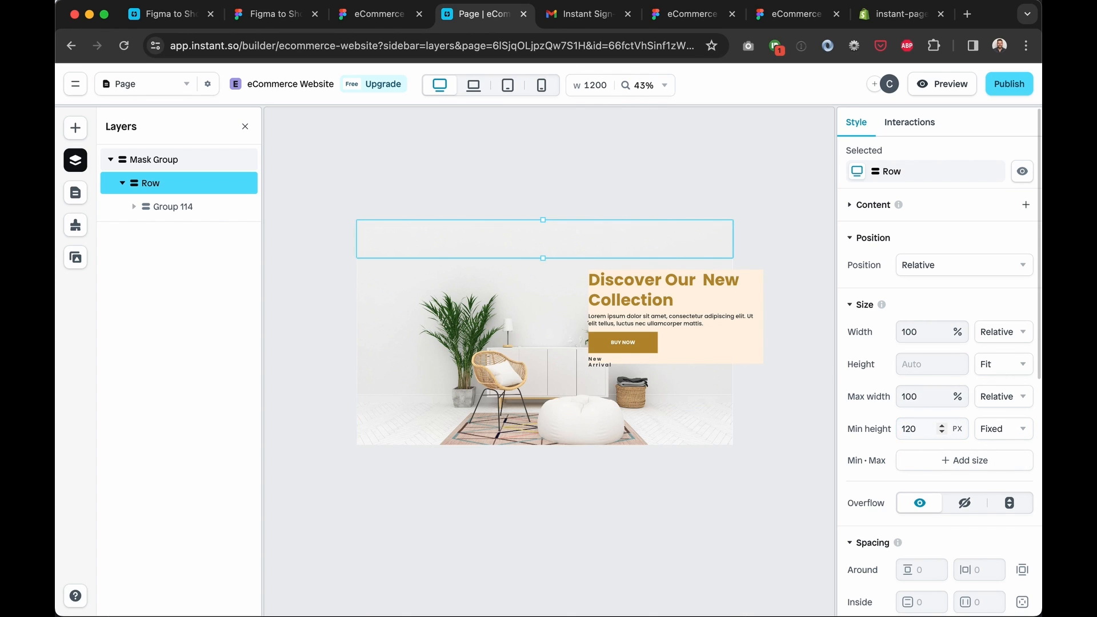
left_click(930, 429)
type("0")
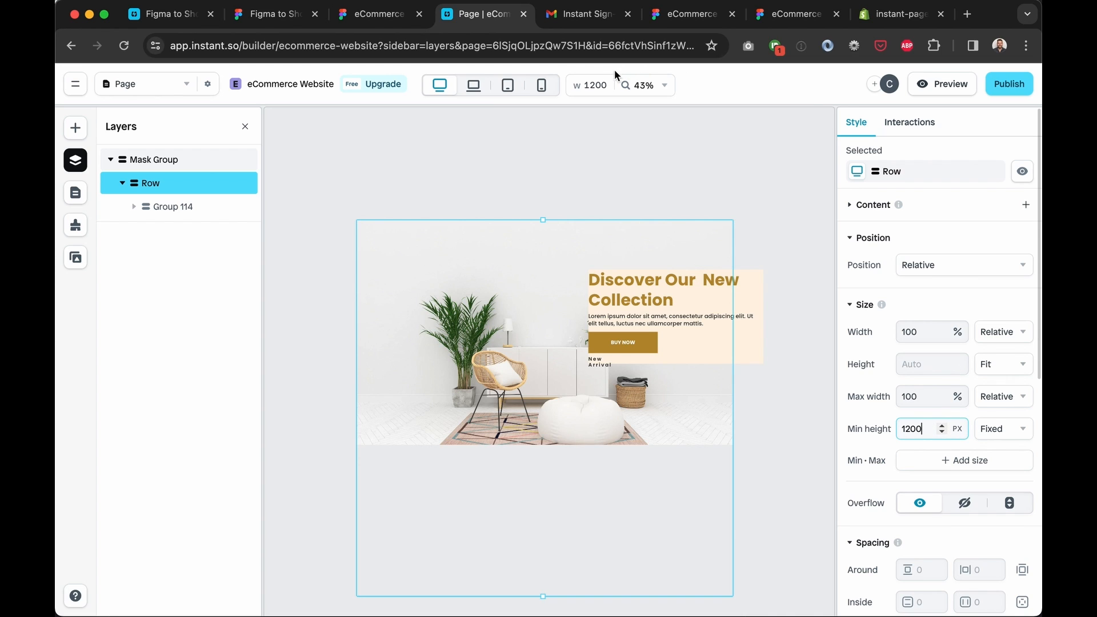
Set the preview canvas width to 1500
double_click(594, 84)
type("150")
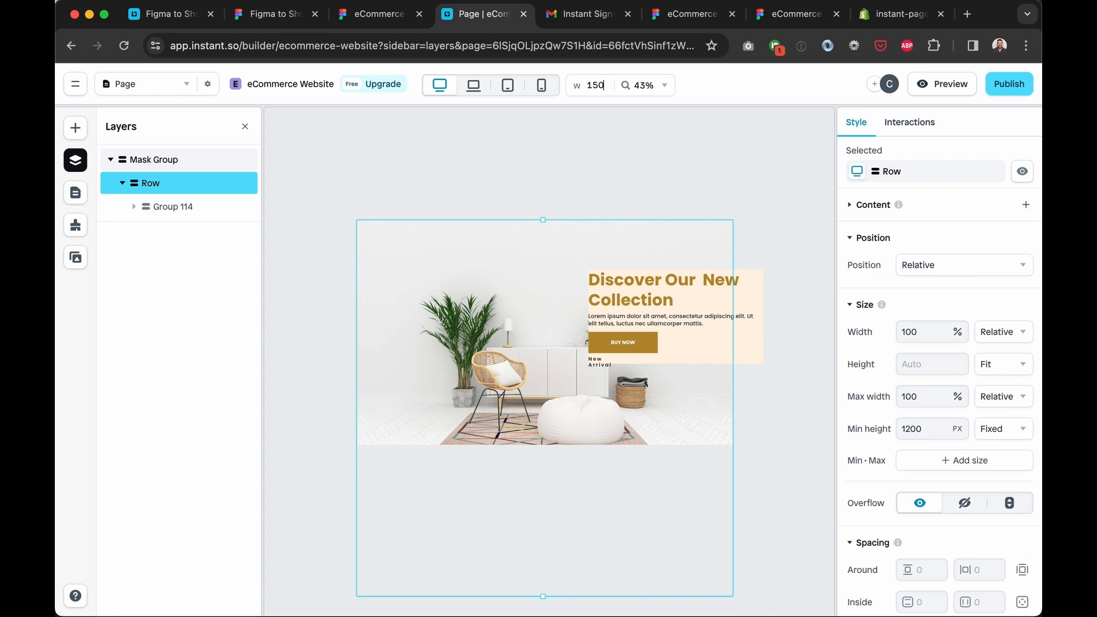
type("0")
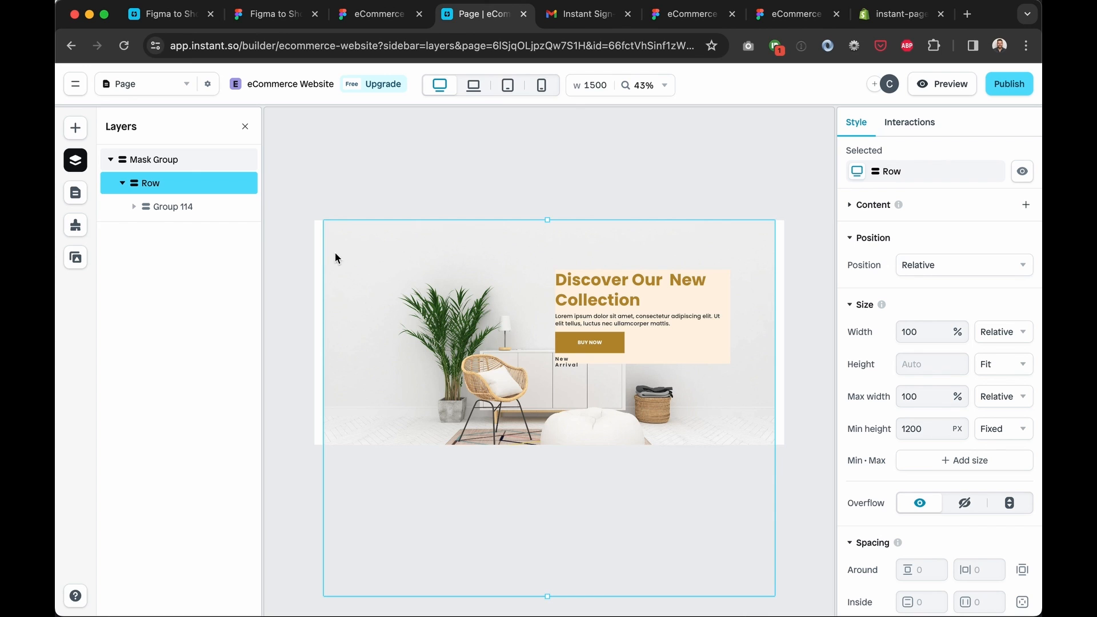
left_click(183, 159)
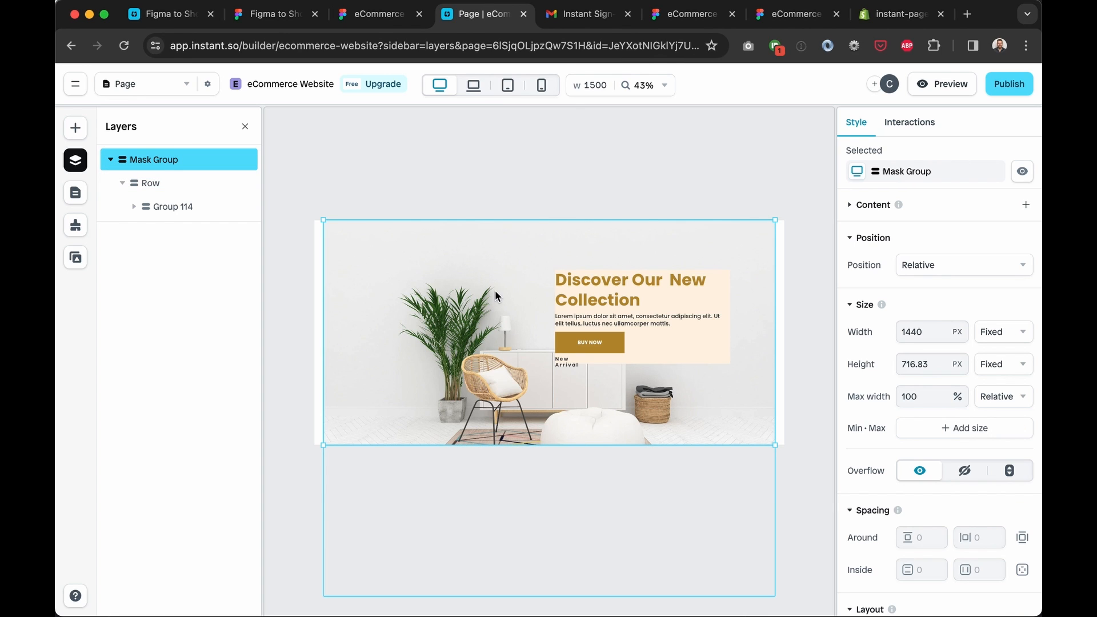
Check Mask Group's corner radius options and keep its background image on Fill sizing
scroll(1022, 392, "down", 8)
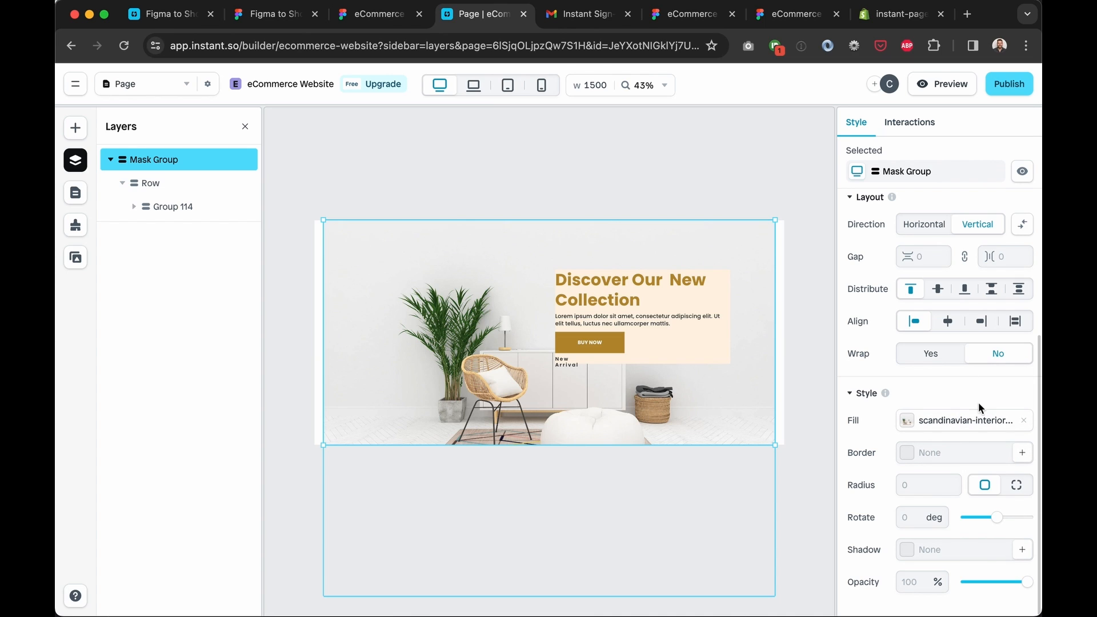
left_click(1015, 485)
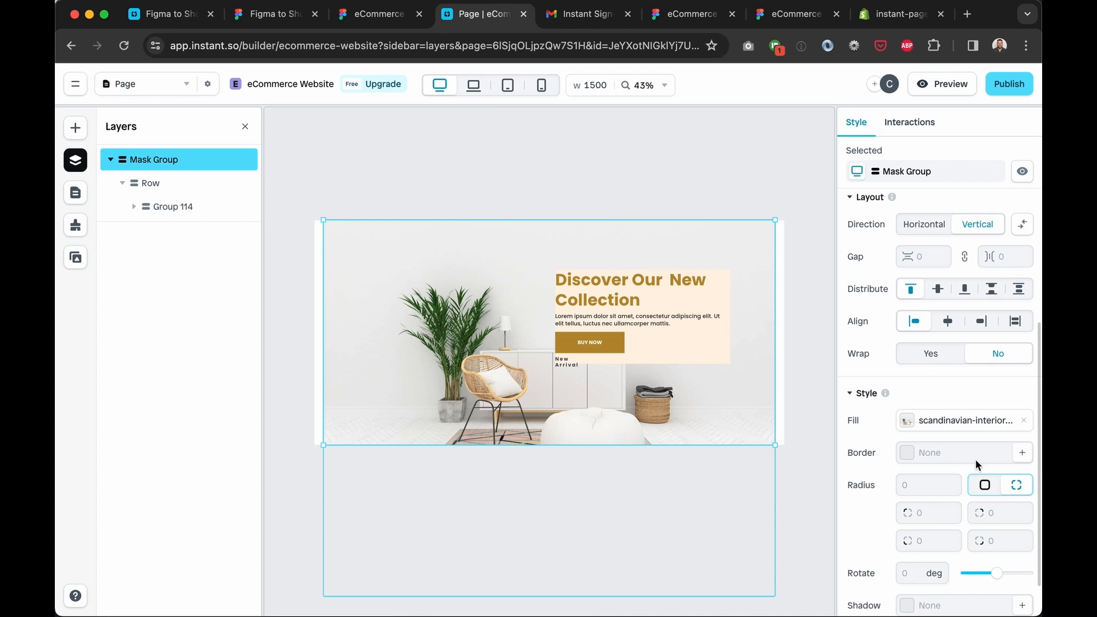
left_click(984, 485)
left_click(895, 422)
left_click(744, 507)
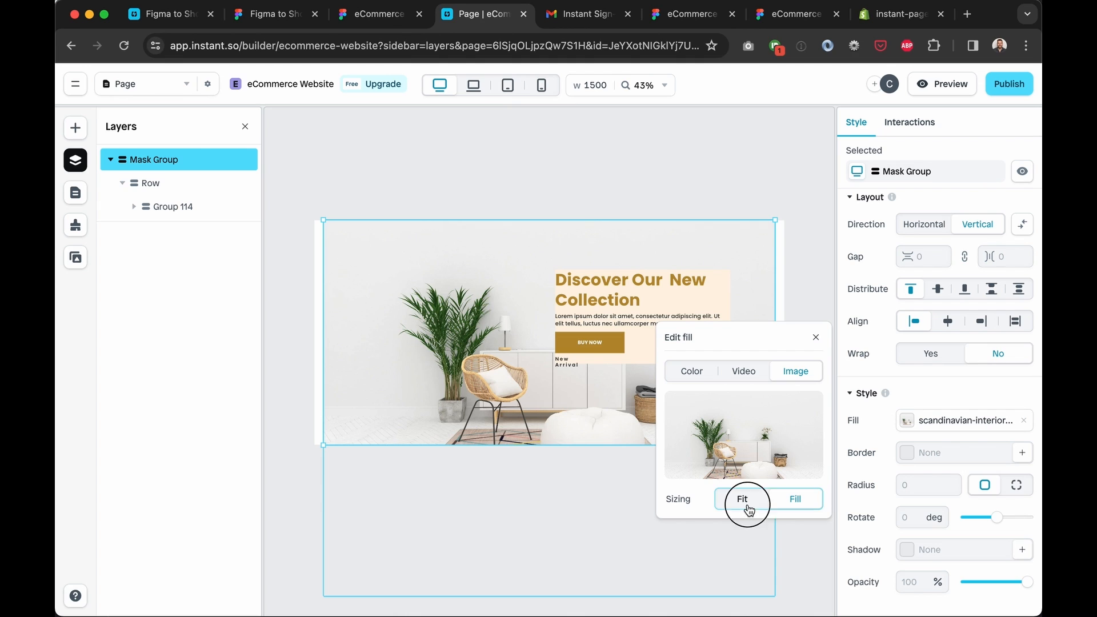
left_click(791, 504)
left_click(816, 337)
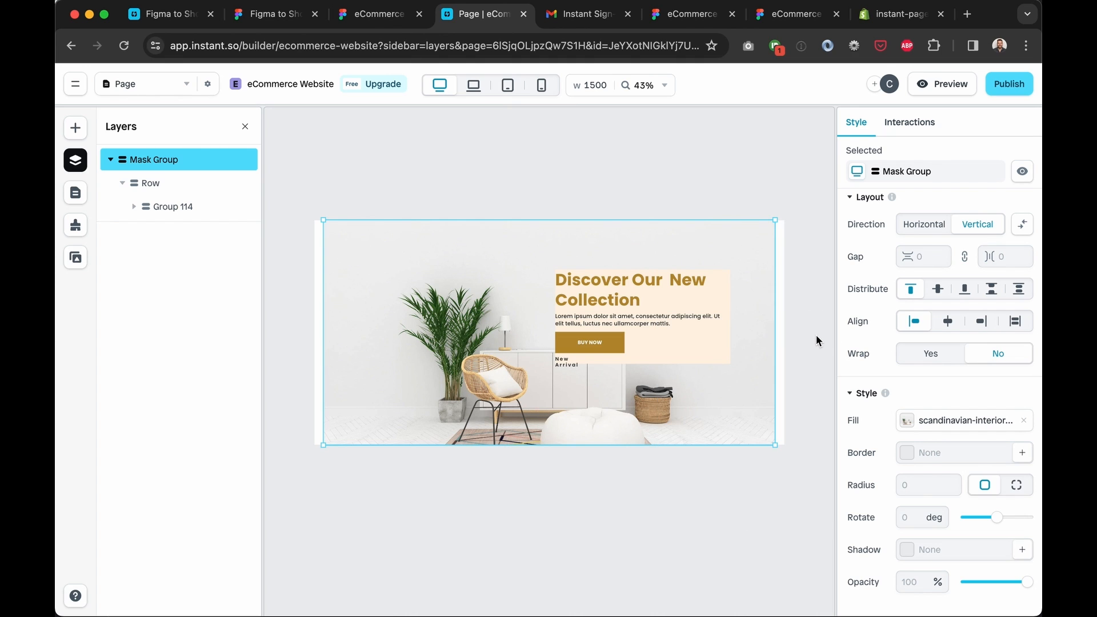
Switch Mask Group's width from Fixed 1440 px to Fill
left_click(246, 159)
scroll(858, 284, "up", 7)
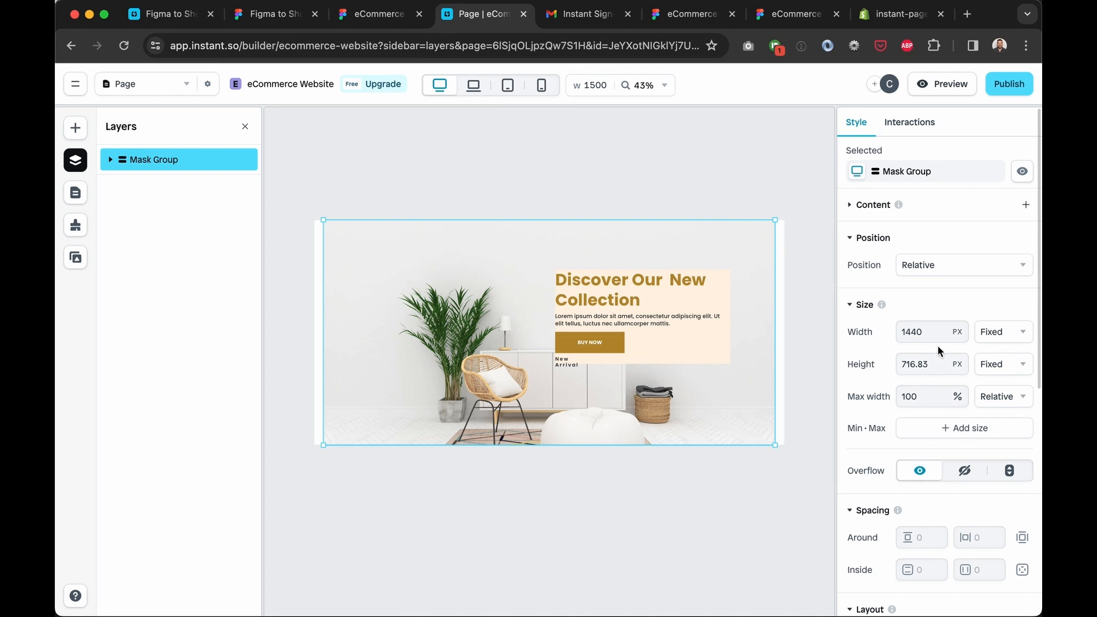
left_click(995, 334)
left_click(997, 357)
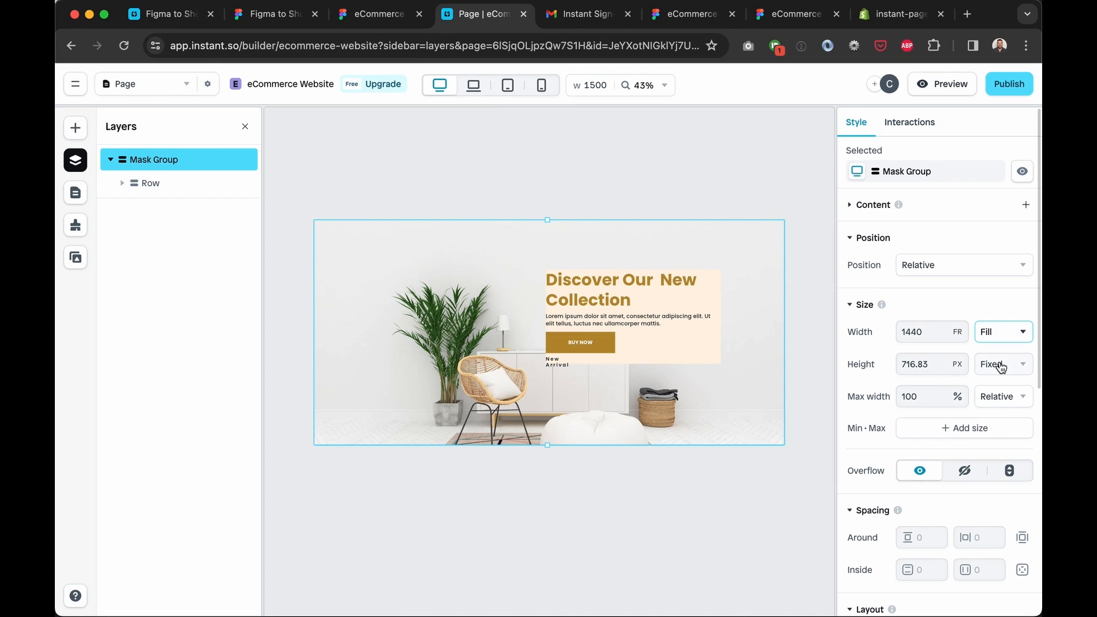
left_click(144, 183)
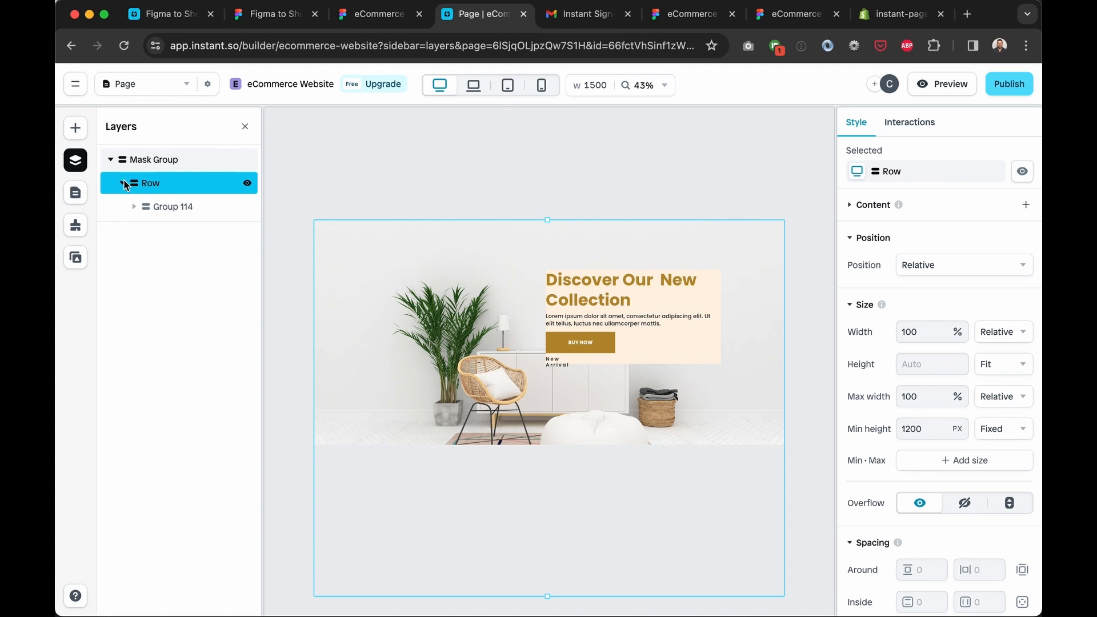
Drag Group 88 out of Group 114 into the Row and delete the empty Group 114
left_click(176, 206)
left_click(178, 224)
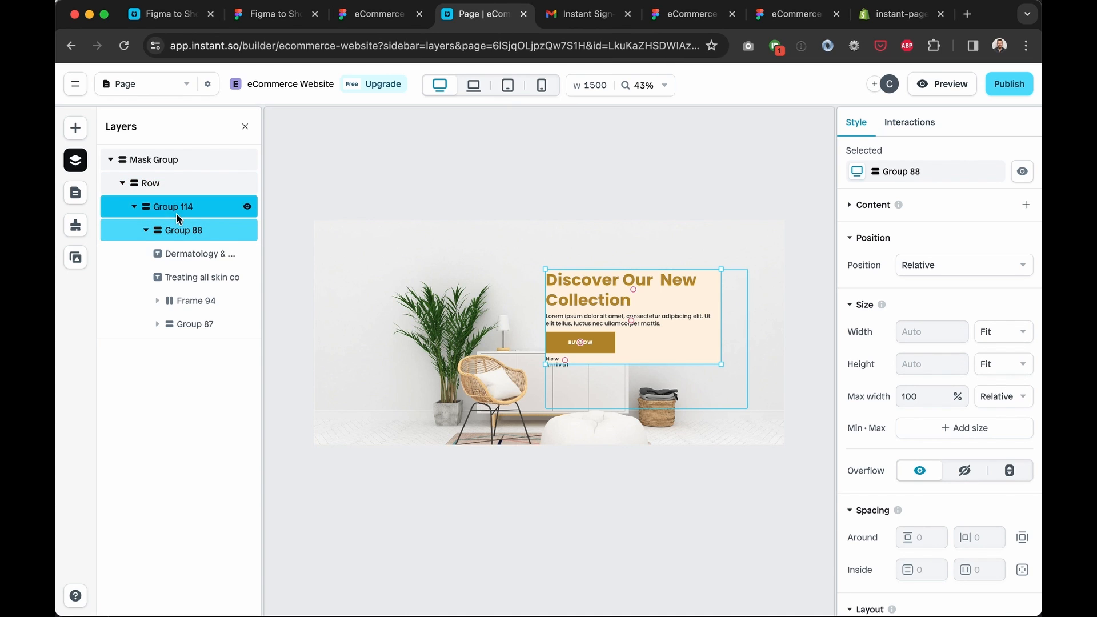
left_click(180, 212)
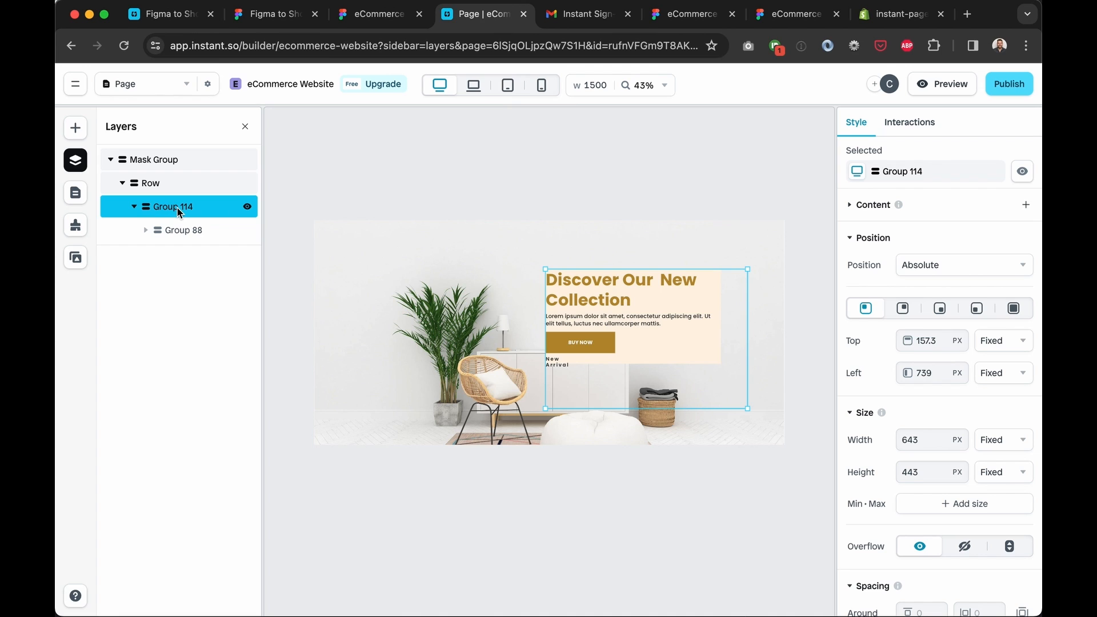
left_click(186, 231)
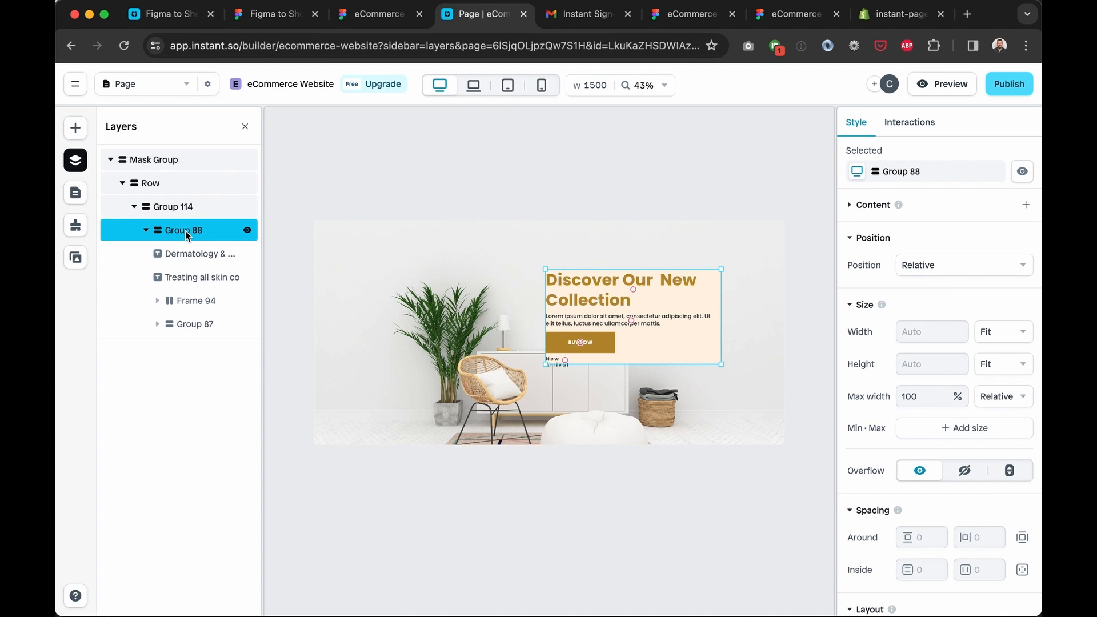
mouse_move(185, 231)
left_mouse_down()
mouse_move(166, 201)
mouse_move(174, 214)
left_mouse_up()
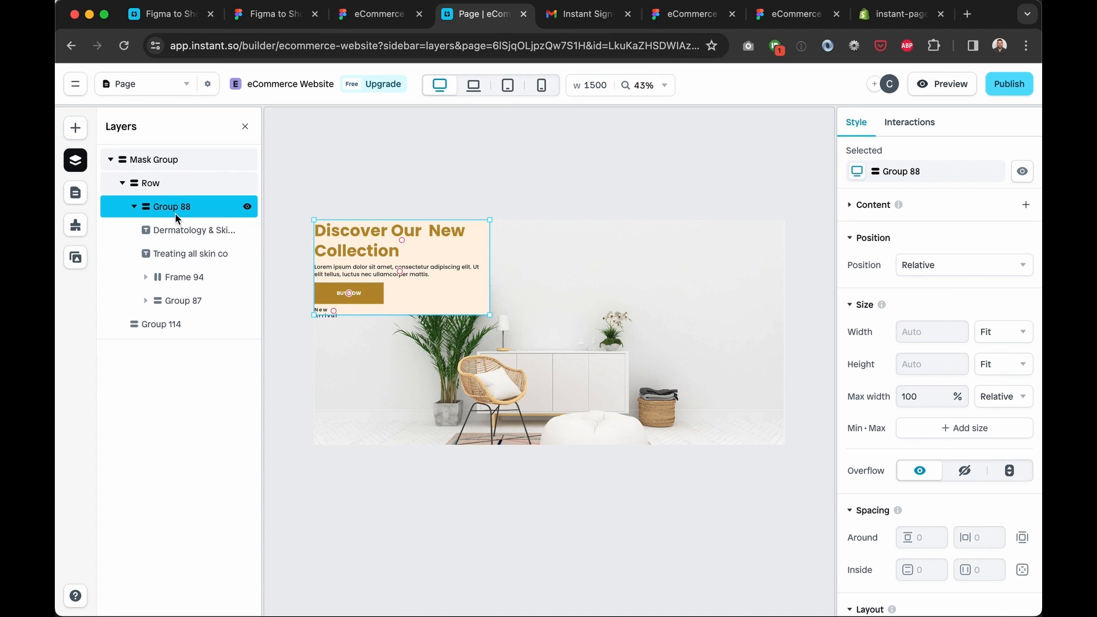
left_click(163, 319)
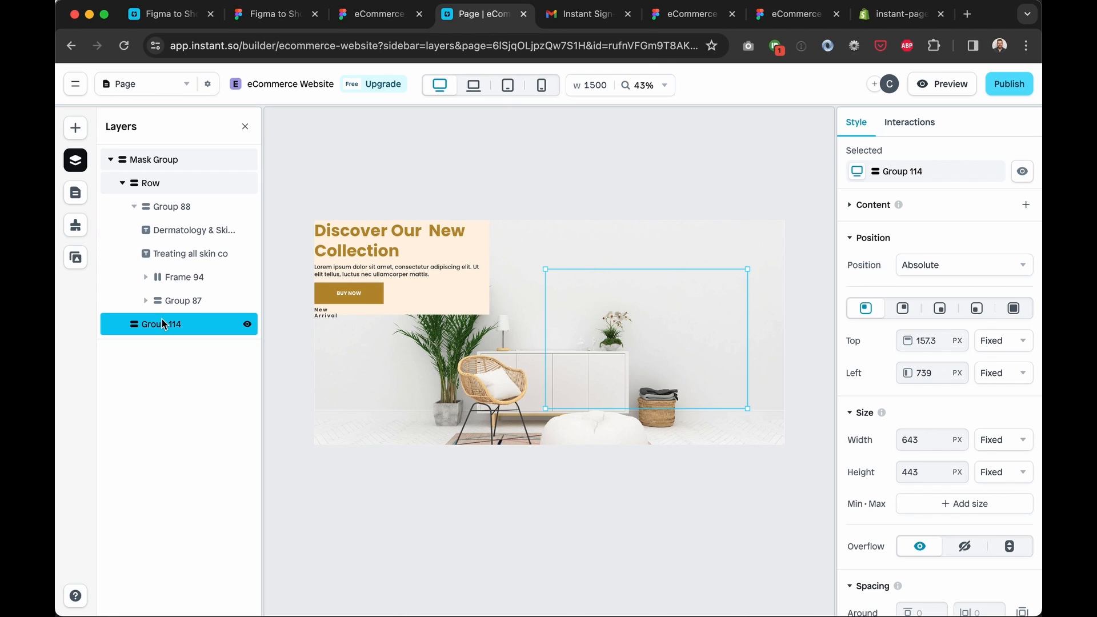
key("Delete")
Try right alignment on Group 88's contents, then return them to left alignment
left_click(172, 206)
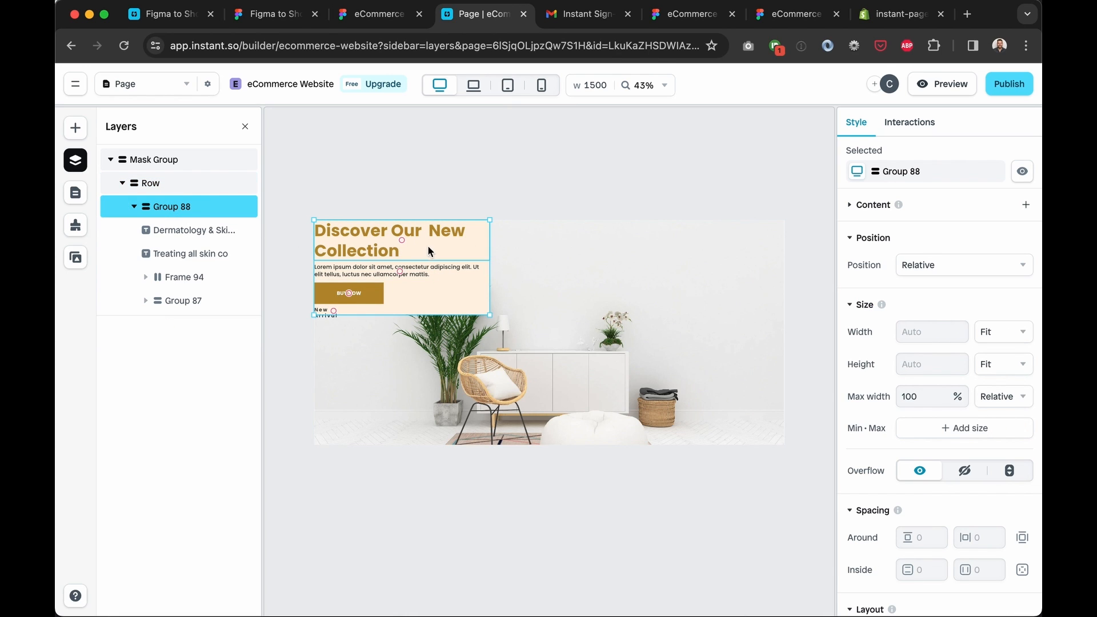
scroll(946, 317, "down", 5)
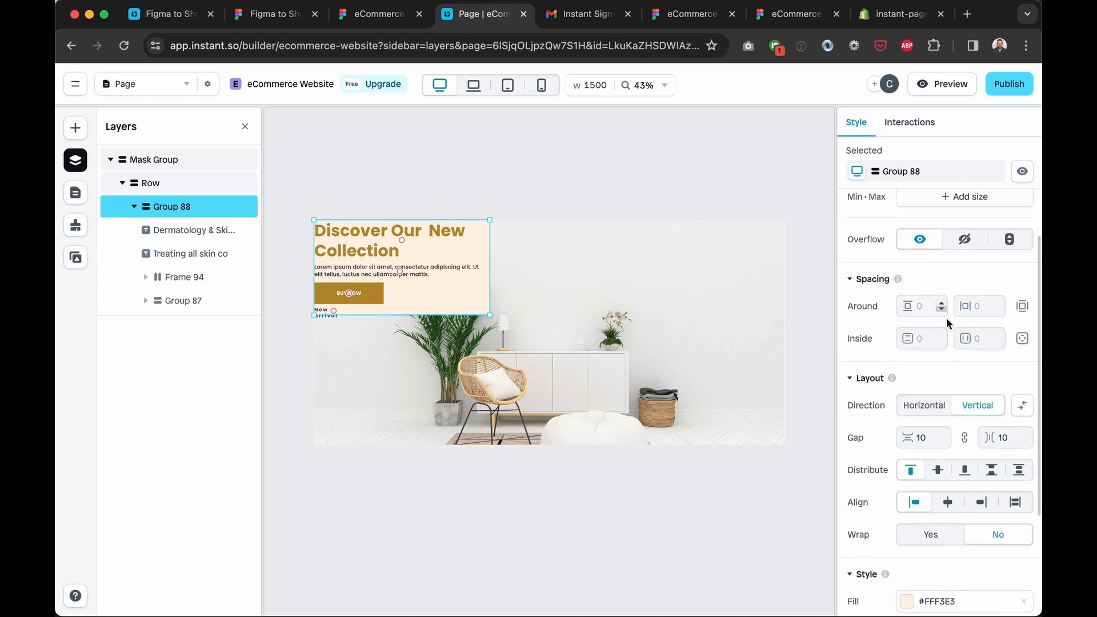
scroll(946, 319, "down", 3)
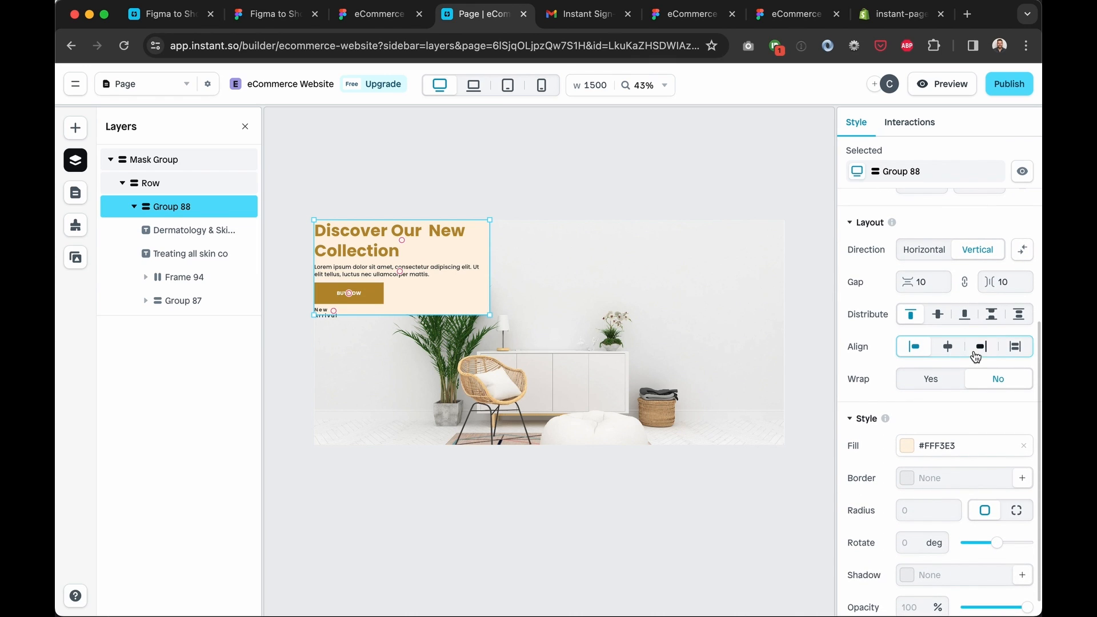
left_click(980, 346)
left_click(914, 346)
left_click(191, 185)
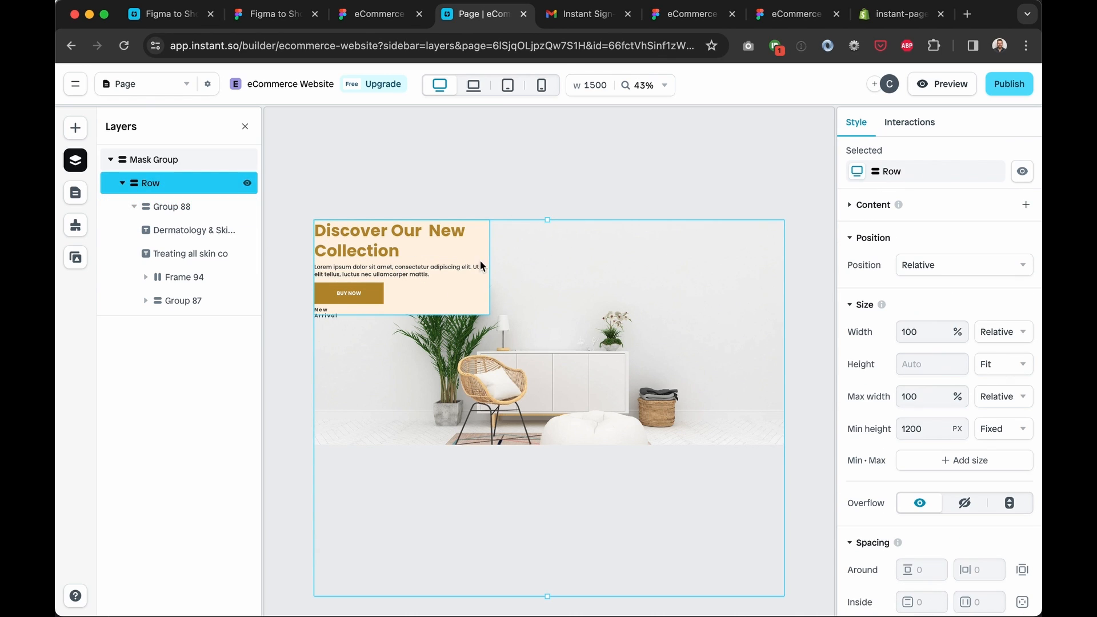
left_click(461, 273)
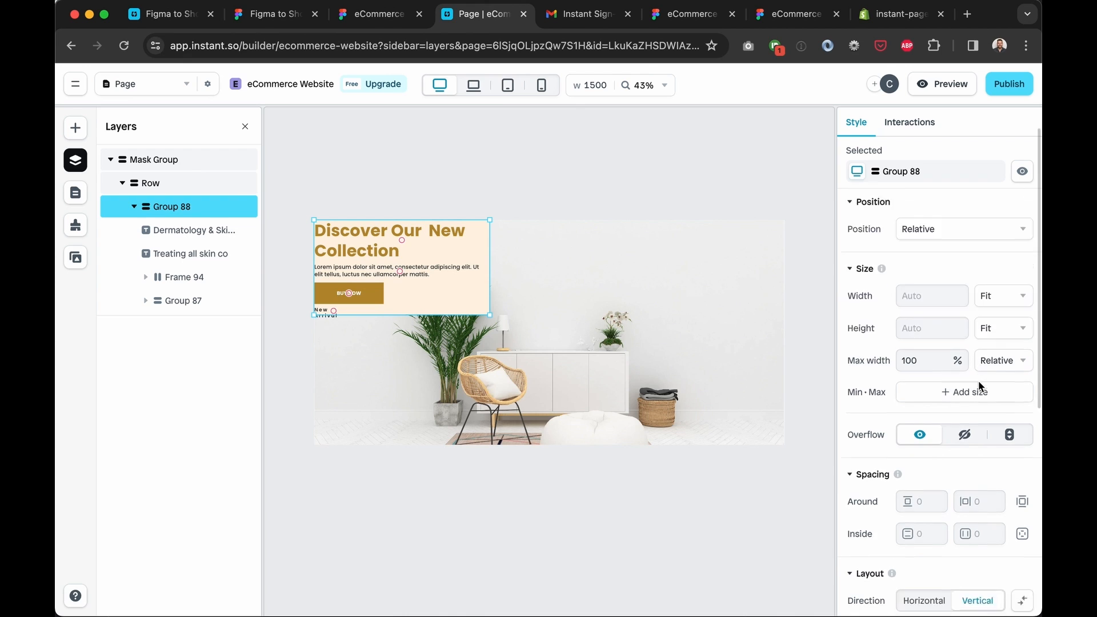
Test right-aligning the BUY NOW button, revert it to the left, and select the Row
scroll(978, 381, "down", 5)
left_click(981, 363)
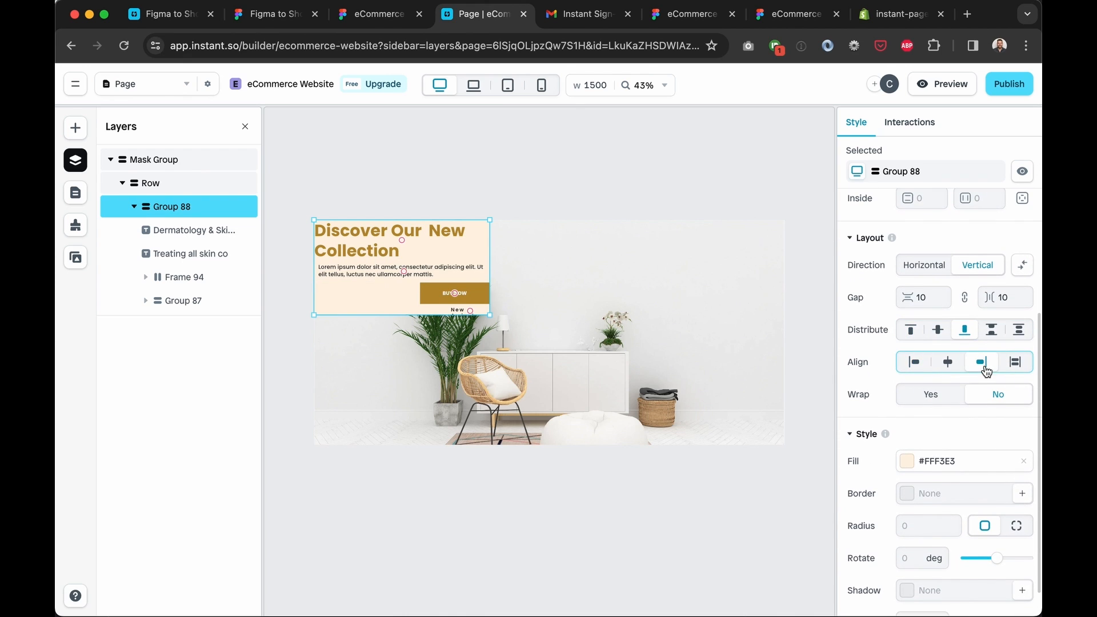
left_click(915, 362)
left_click(184, 166)
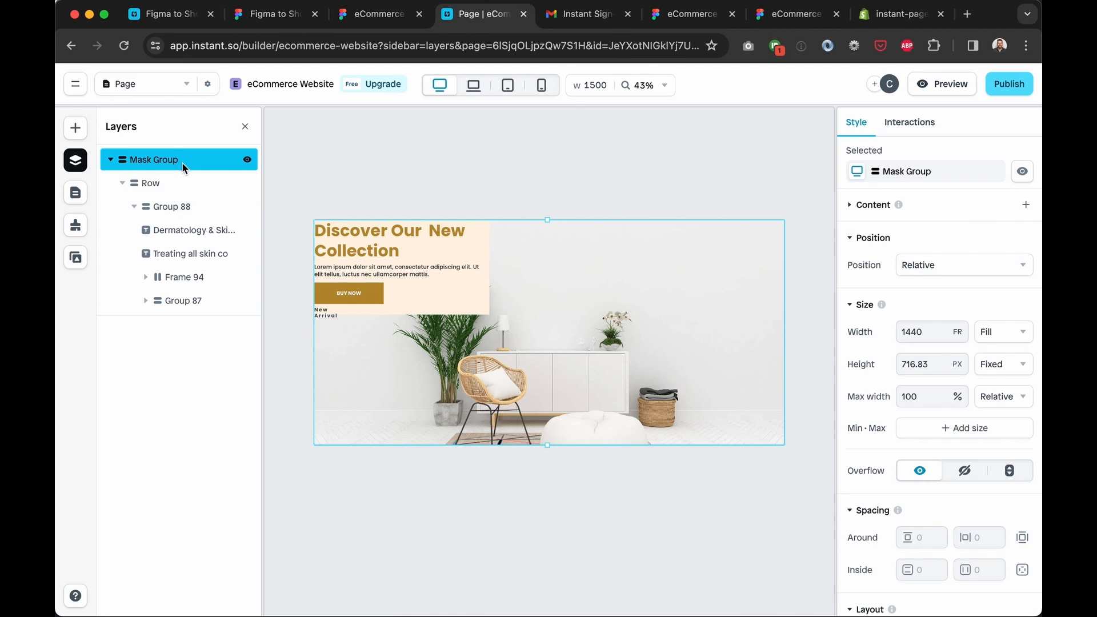
left_click(215, 182)
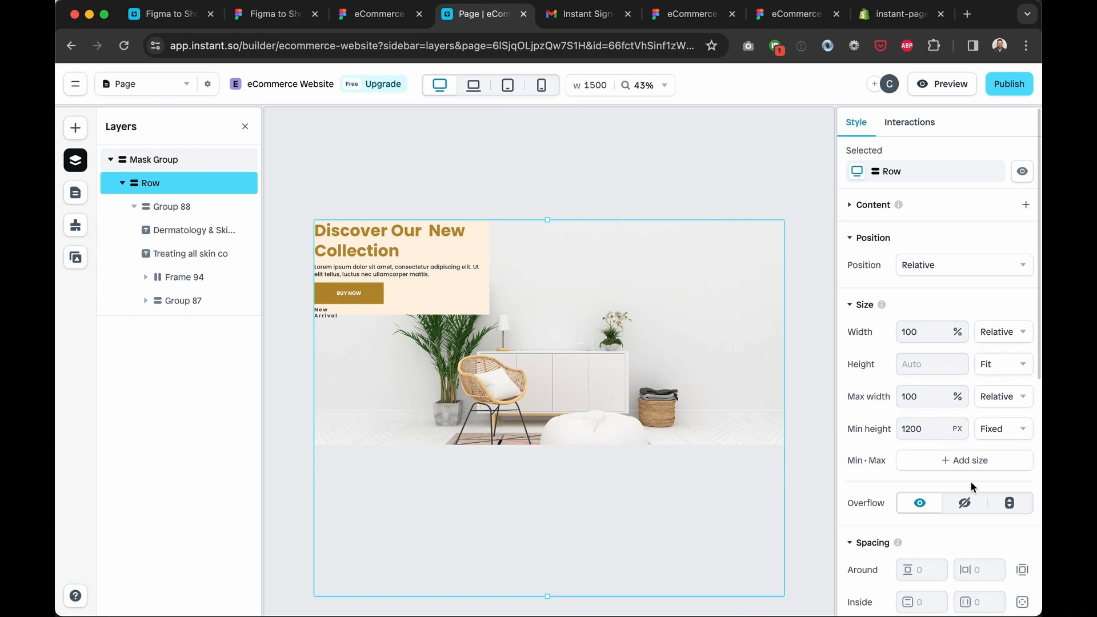
Set the Row's Layout to Distribute center and Align end
scroll(970, 481, "down", 6)
left_click(965, 389)
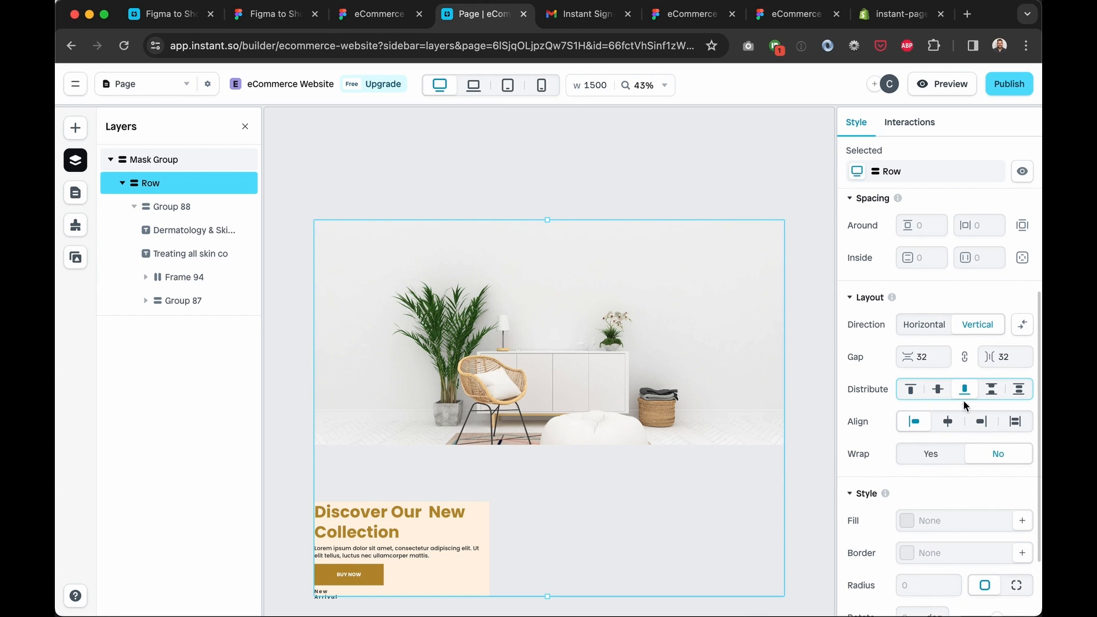
left_click(980, 422)
scroll(430, 331, "down", 4)
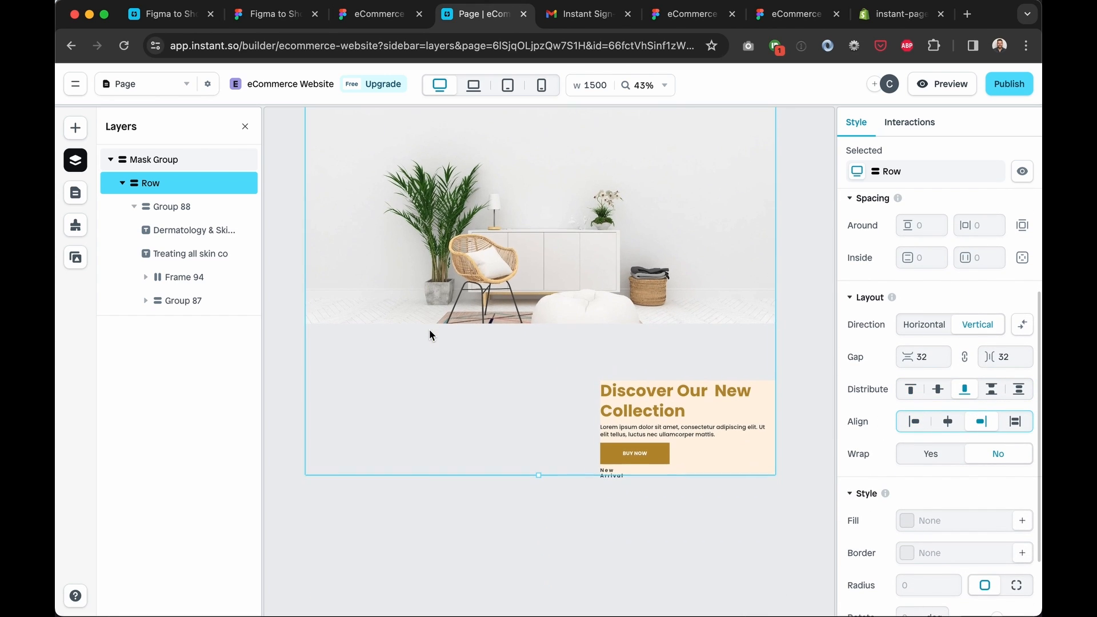
scroll(543, 329, "up", 2)
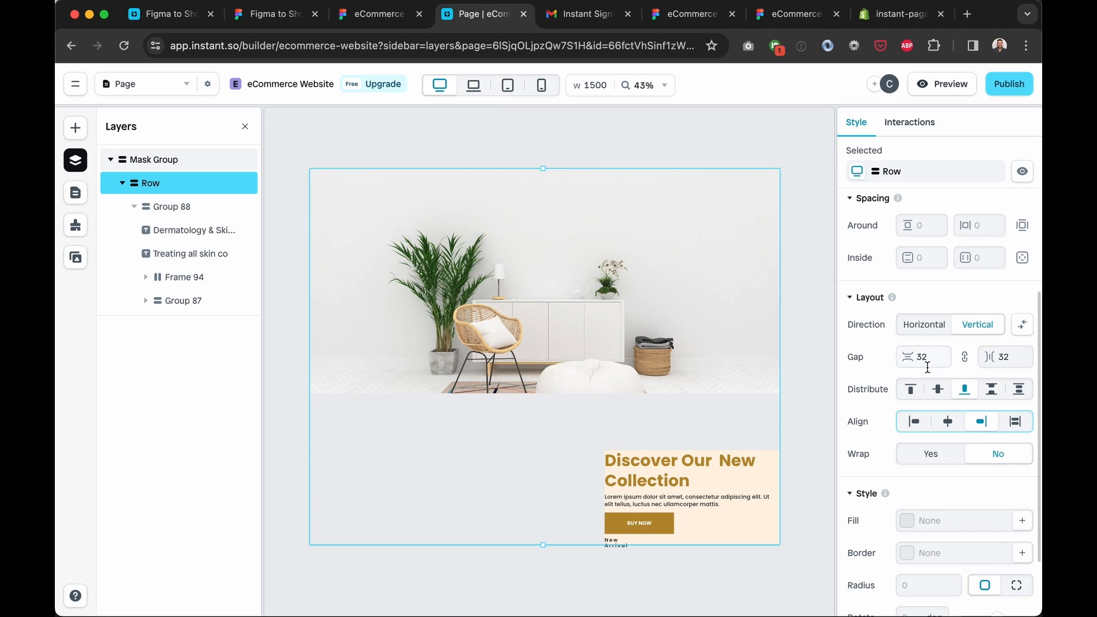
left_click(937, 389)
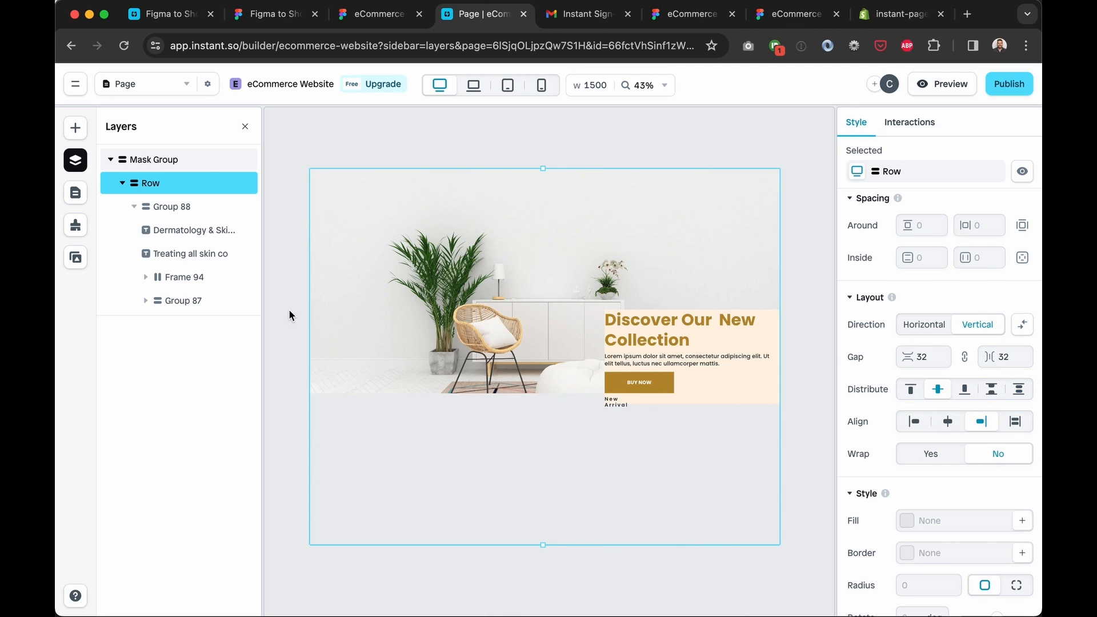
left_click(144, 161)
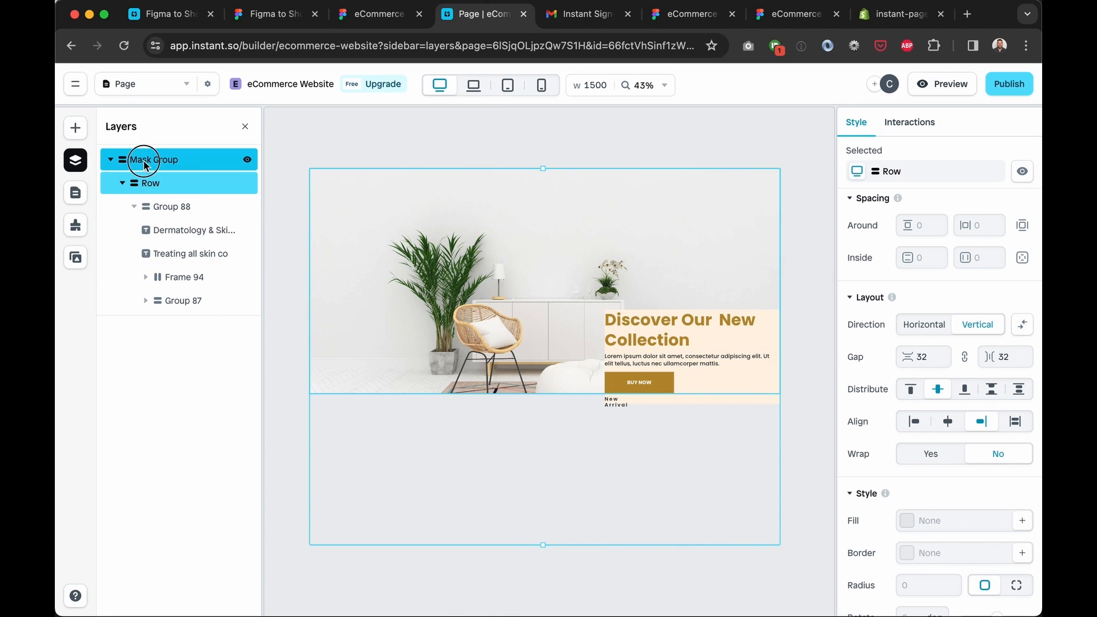
Set the banner Row's width to Fill
left_click(166, 183)
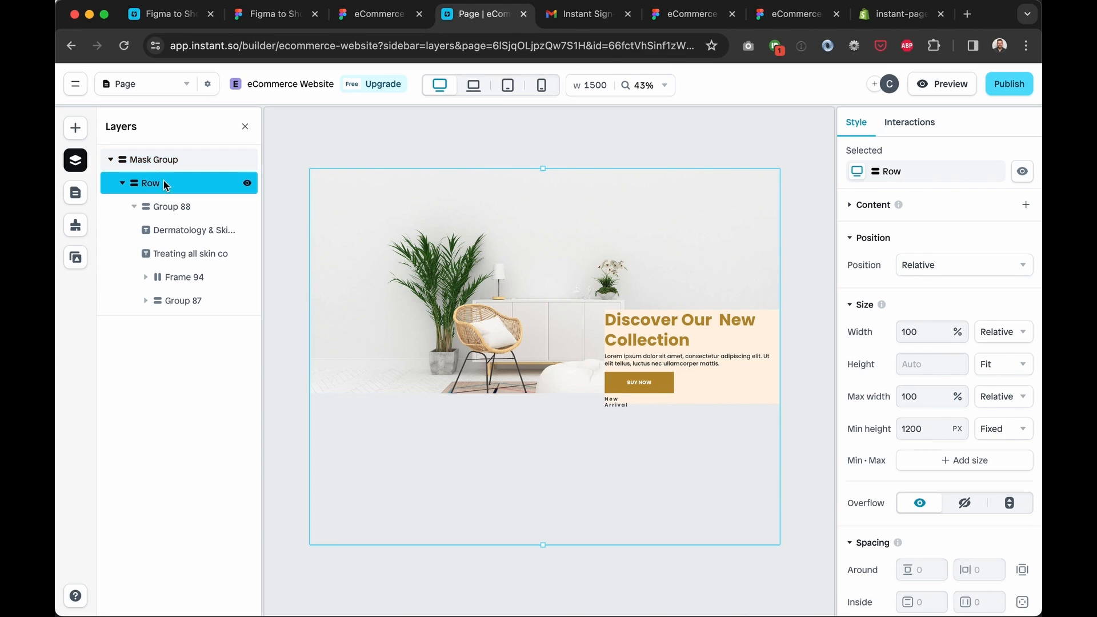
left_click(1005, 337)
left_click(1012, 358)
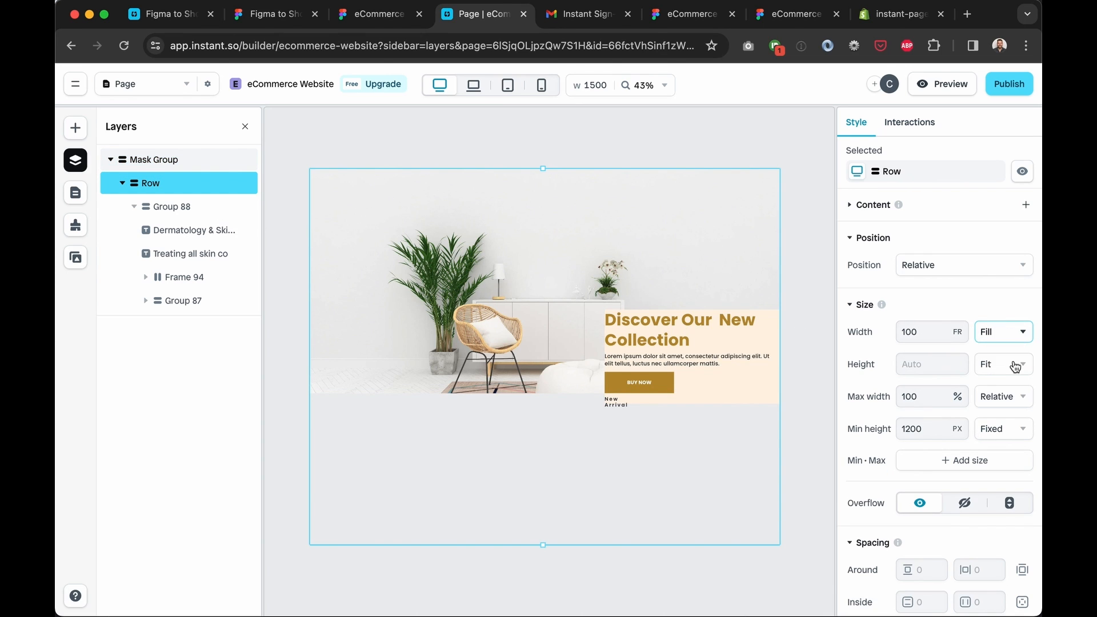
left_click(933, 329)
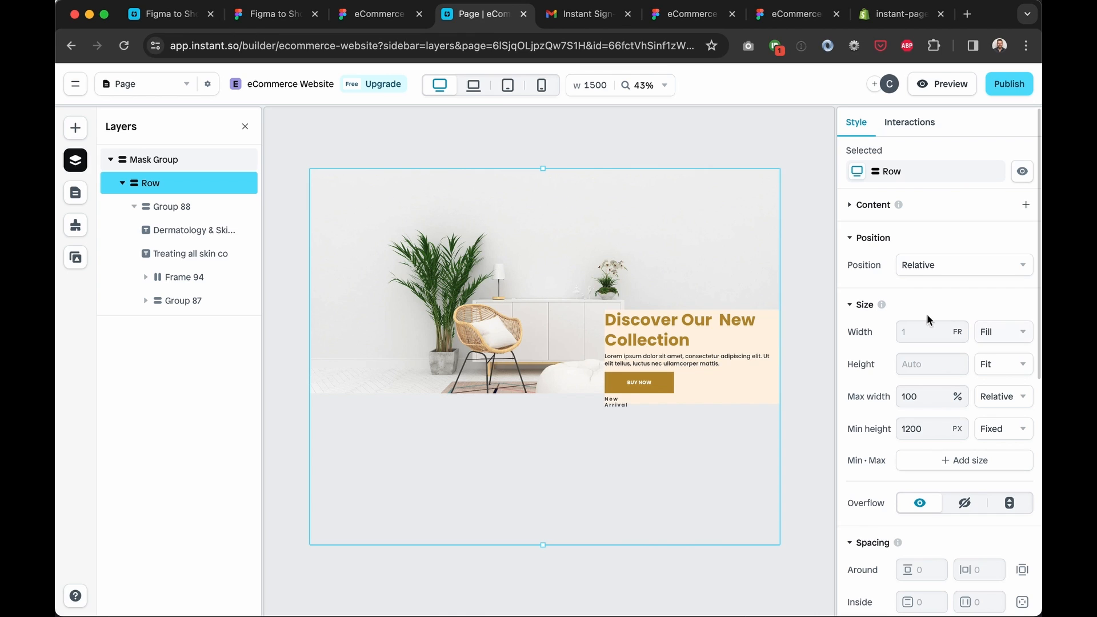
Compare the banner's layers against the Figma design, then reselect the Row
left_click(179, 207)
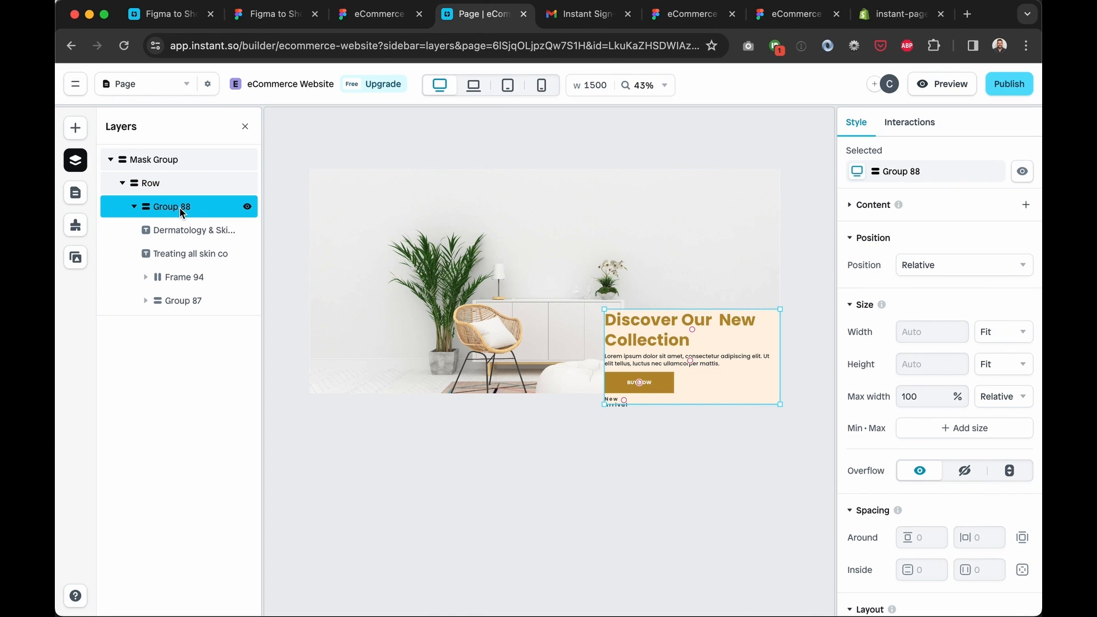
left_click(143, 189)
left_click(167, 162)
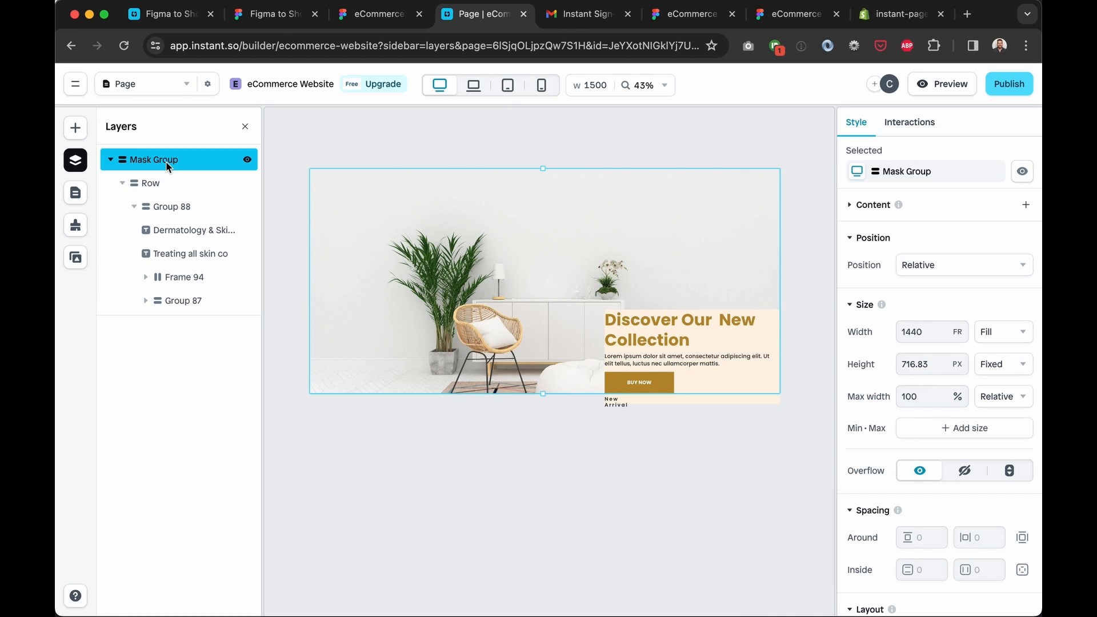
left_click(377, 13)
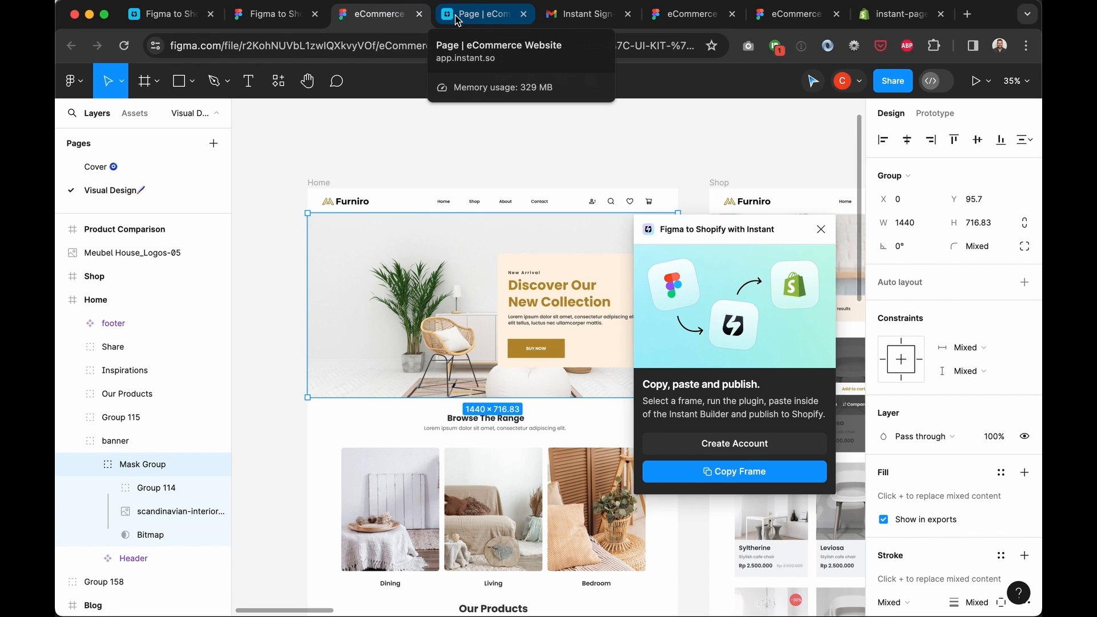
left_click(457, 17)
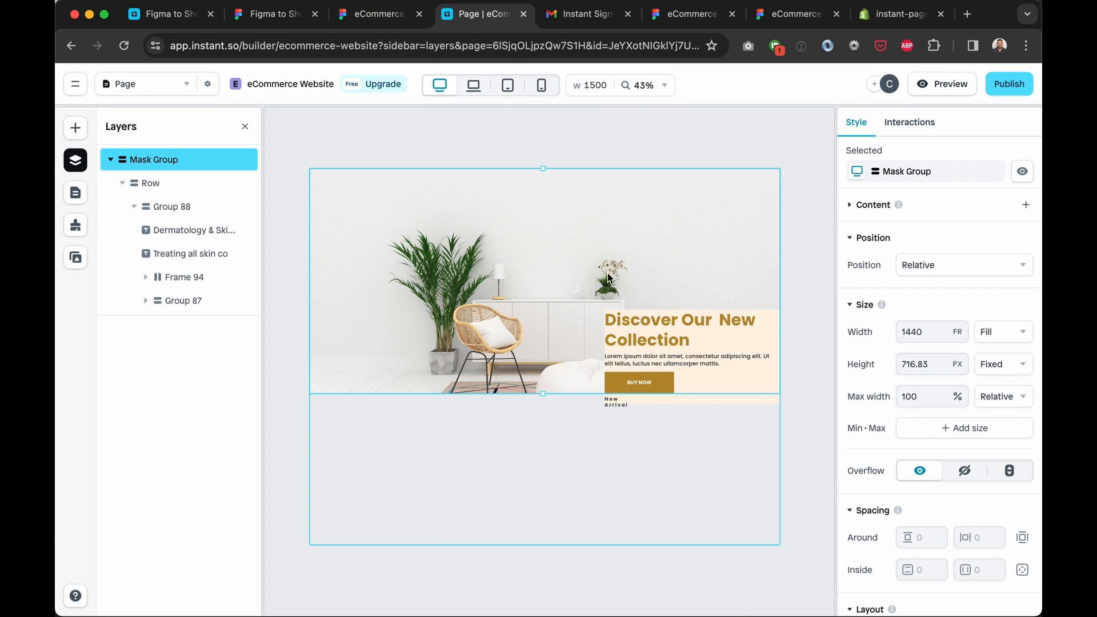
left_click(499, 249)
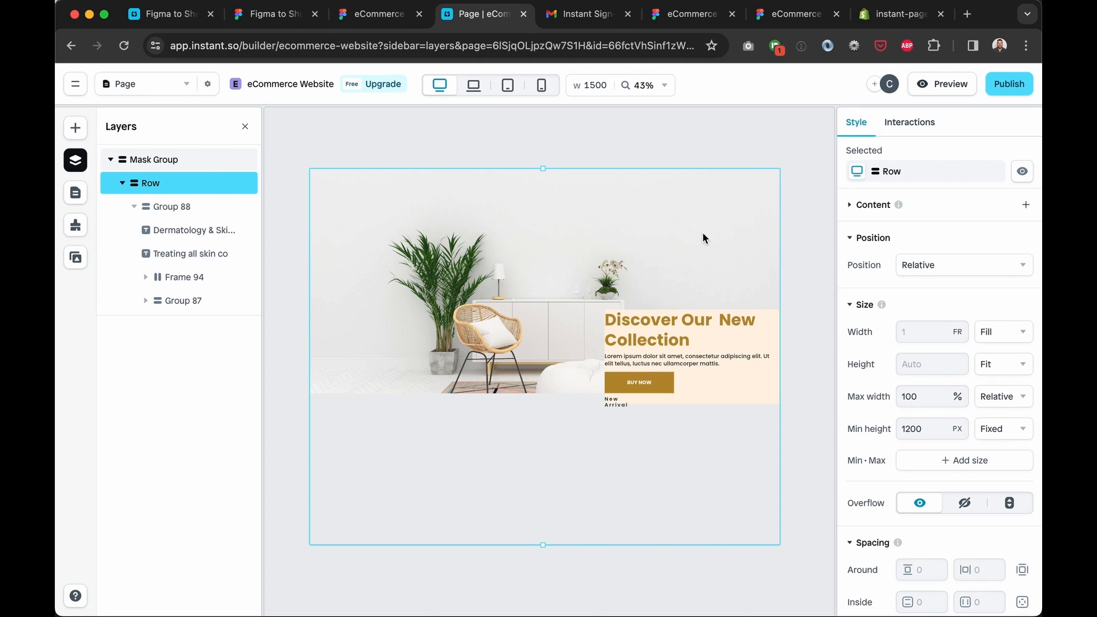
Preview the banner at tablet and laptop widths, then return to desktop
left_click(507, 86)
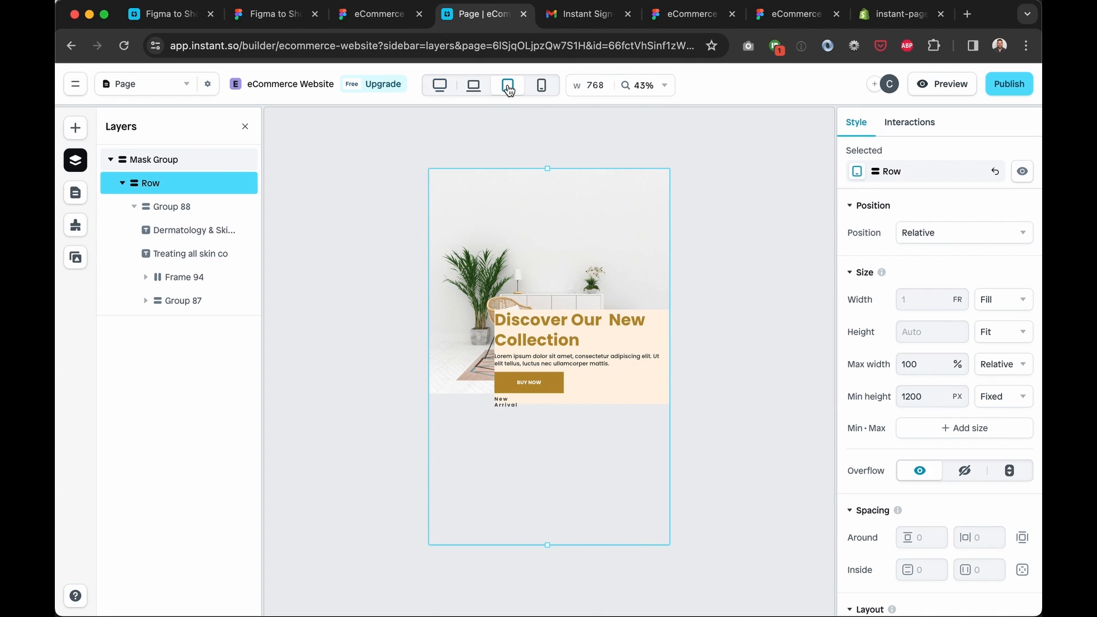
left_click(471, 90)
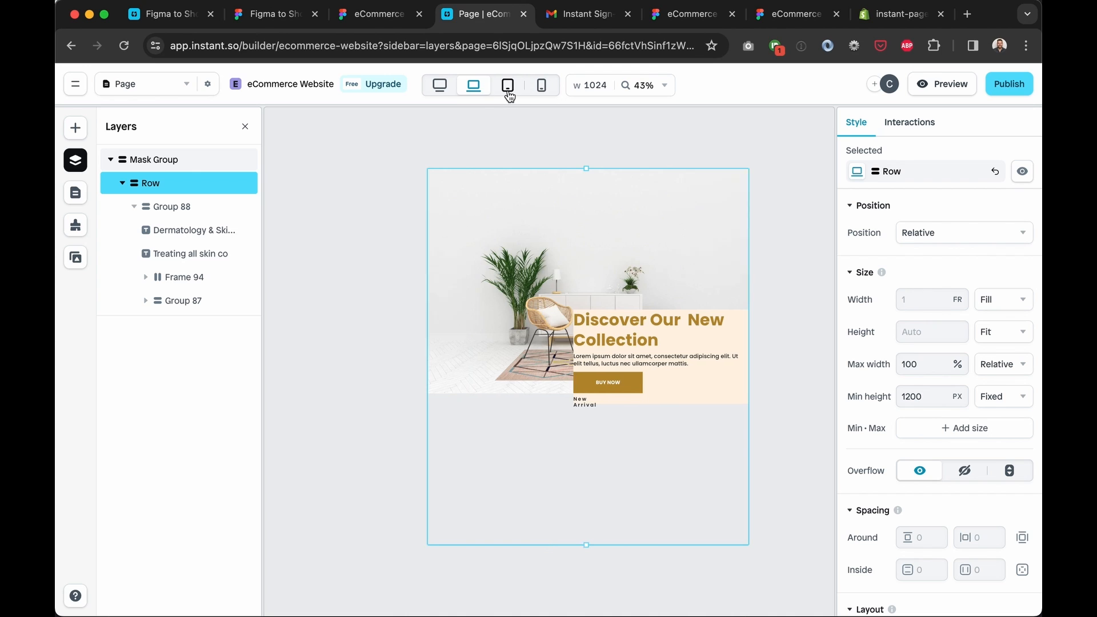
left_click(508, 87)
left_click(448, 90)
left_click(171, 206)
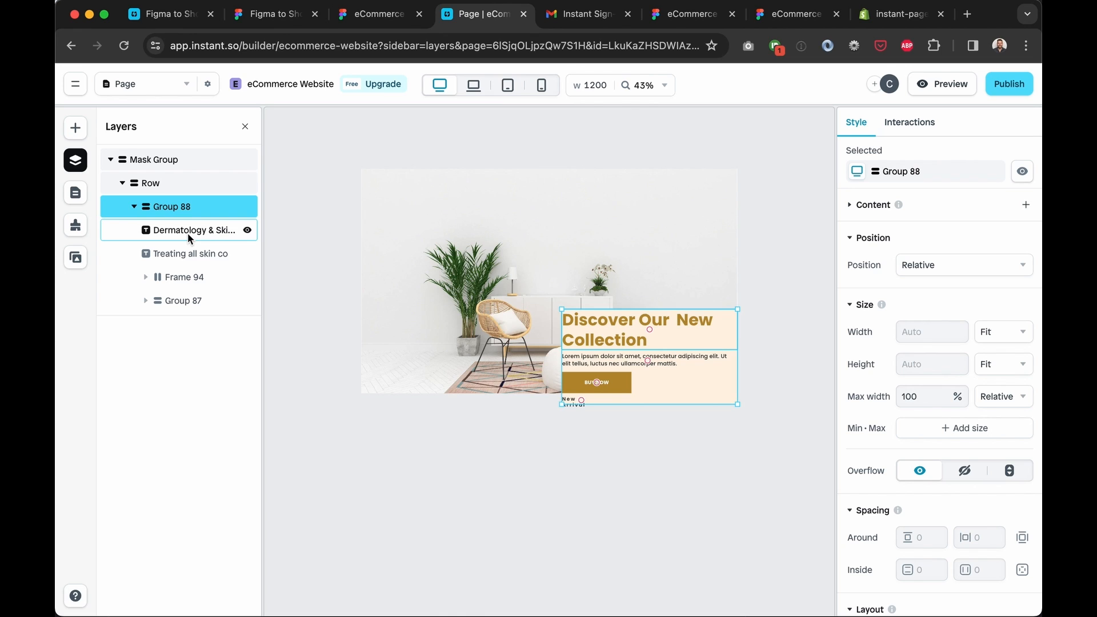
Set Group 88's inside padding to 10 vertically and 10 horizontally
left_click(134, 206)
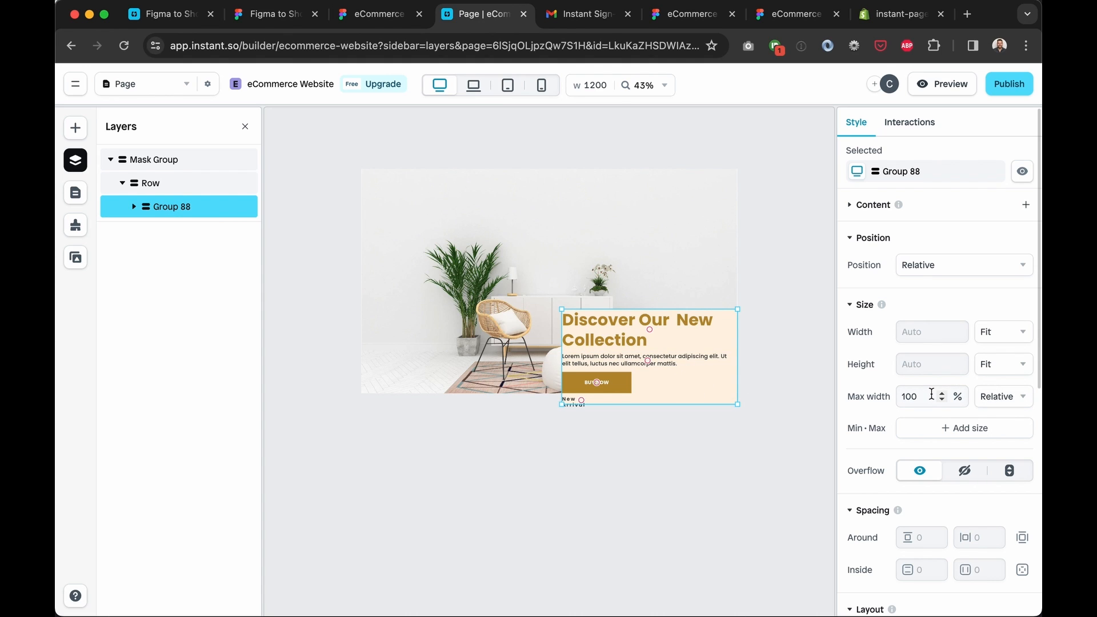
scroll(931, 395, "down", 5)
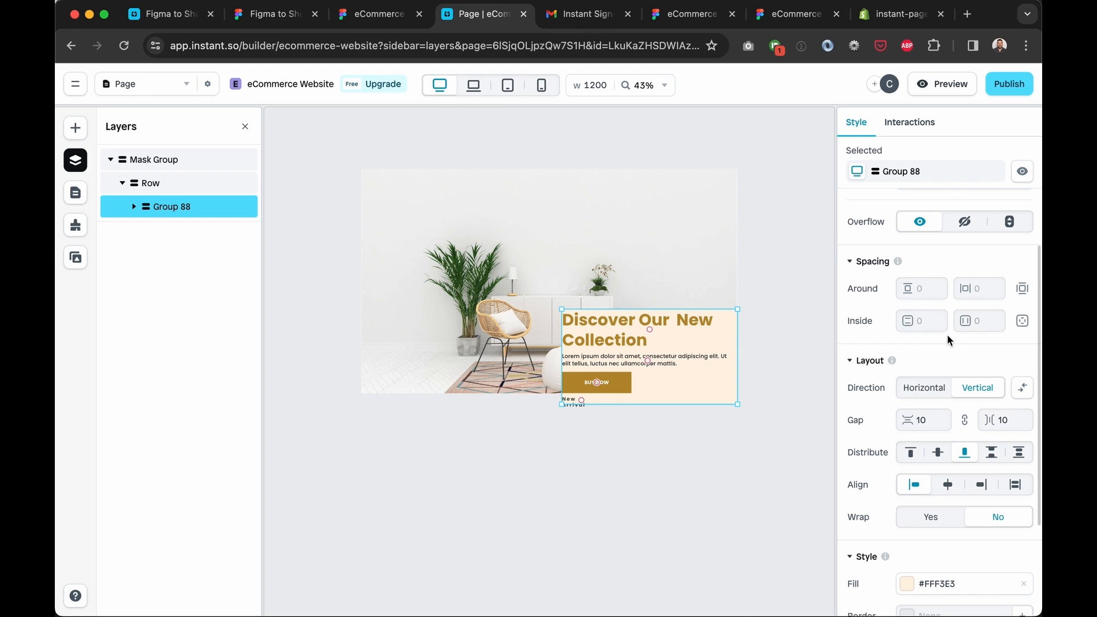
left_click(927, 321)
type("10")
left_click(981, 321)
scroll(982, 322, "down", 1)
type("10")
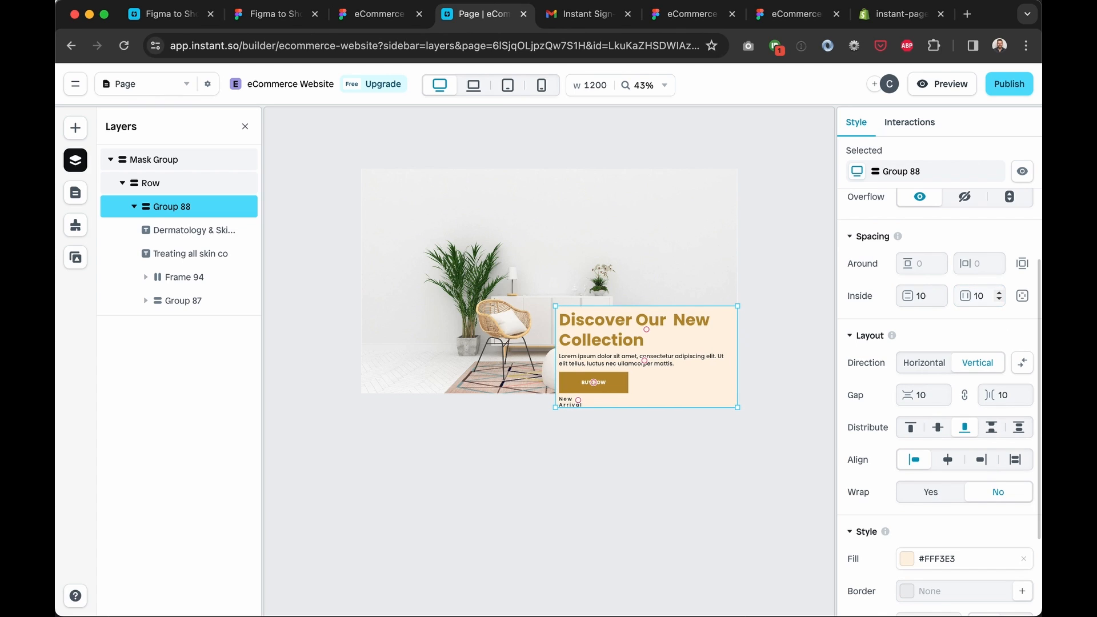
left_click(932, 335)
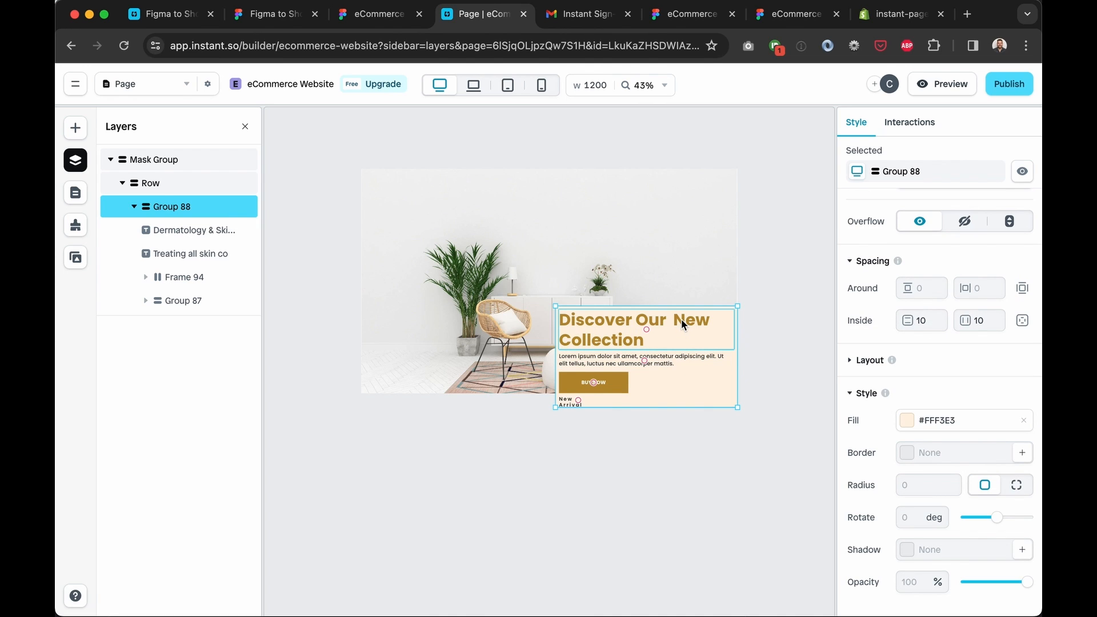
left_click(764, 187)
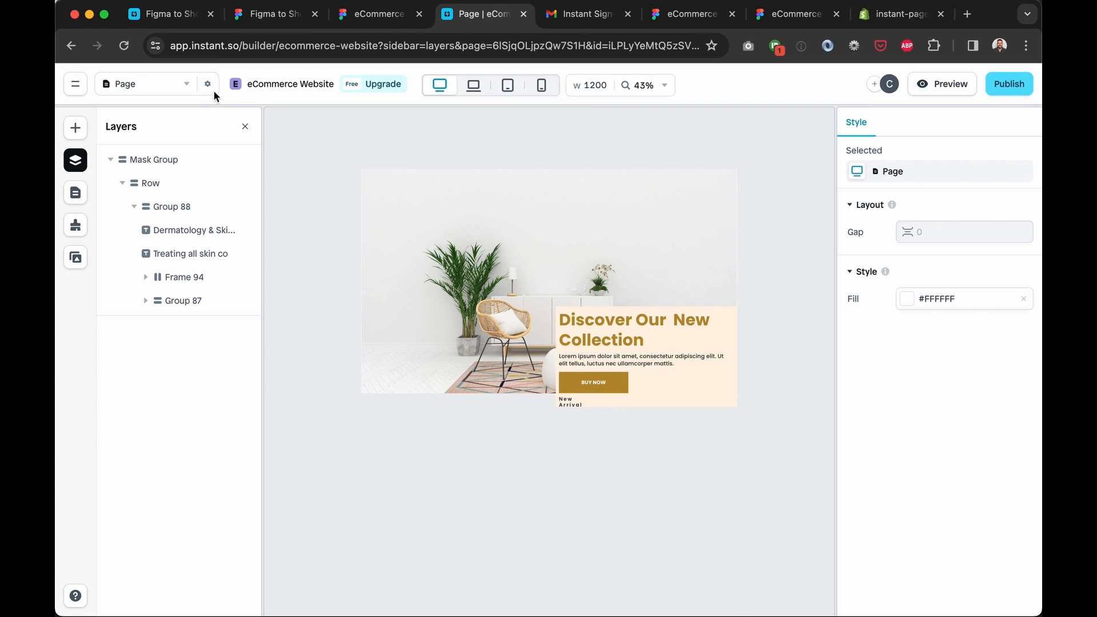
Rename the page to 'Landing Page', clear its old handle, and publish it
left_click(179, 87)
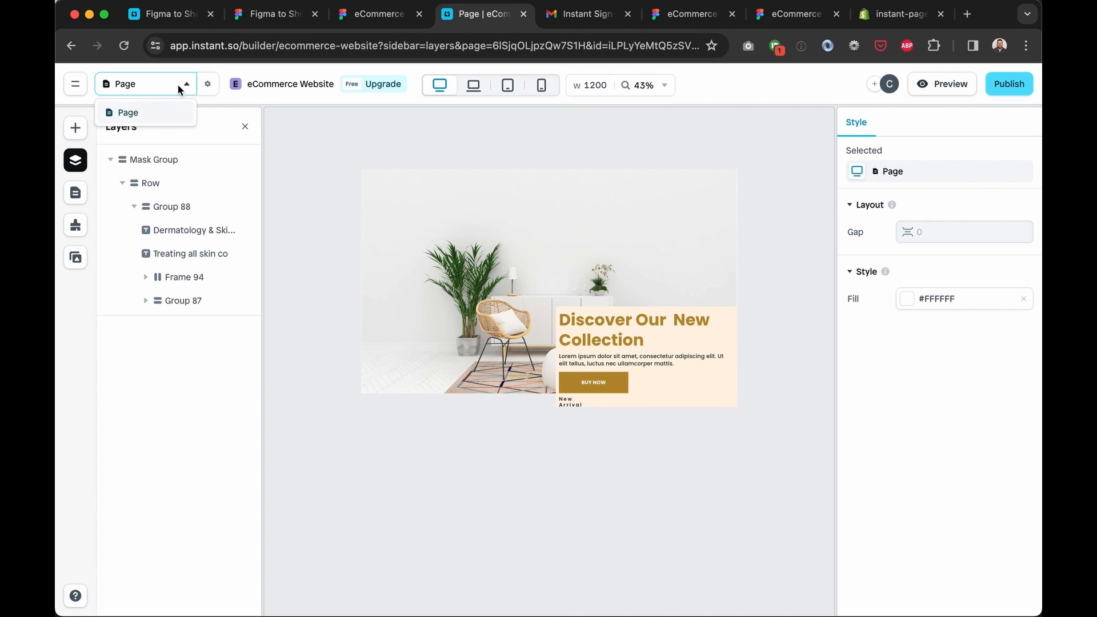
left_click(205, 87)
left_click(208, 85)
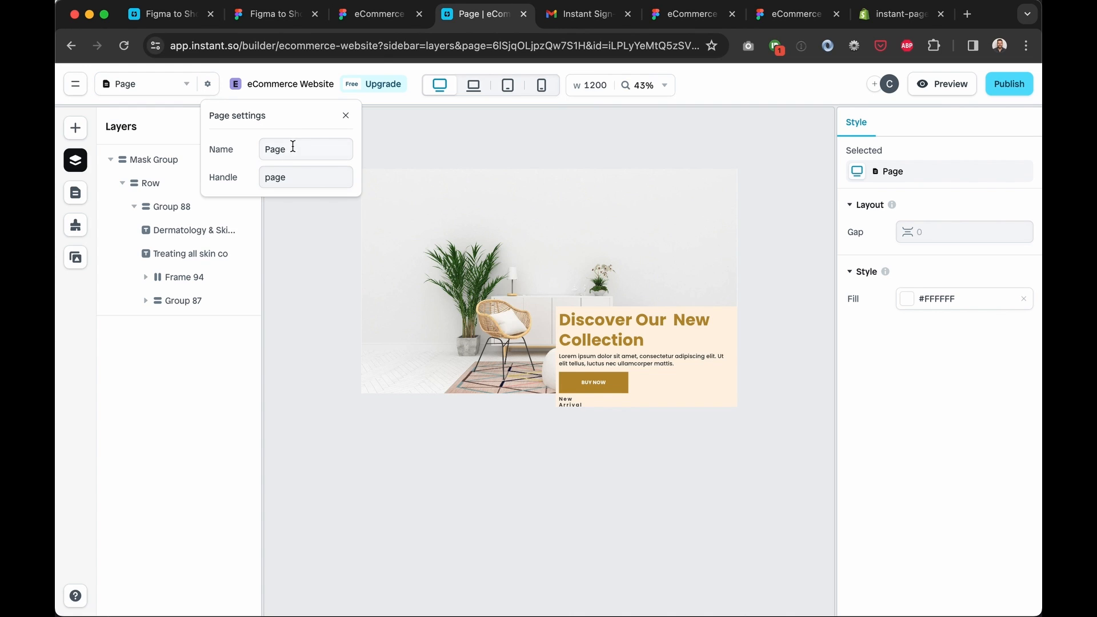
double_click(260, 152)
type("Landing Page")
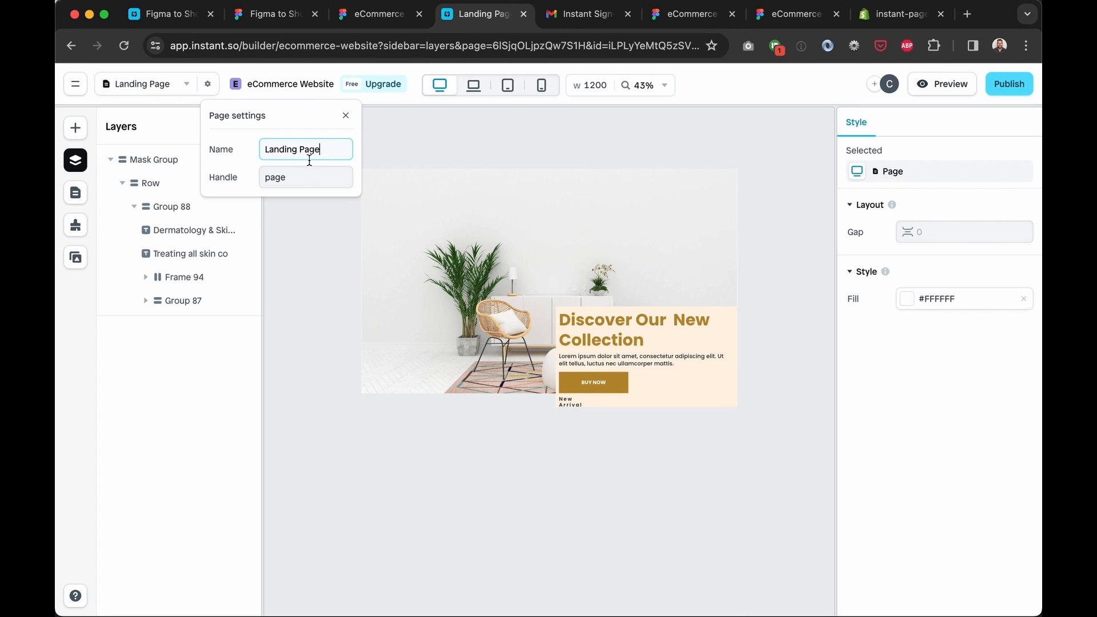
key("Tab")
key("BackSpace")
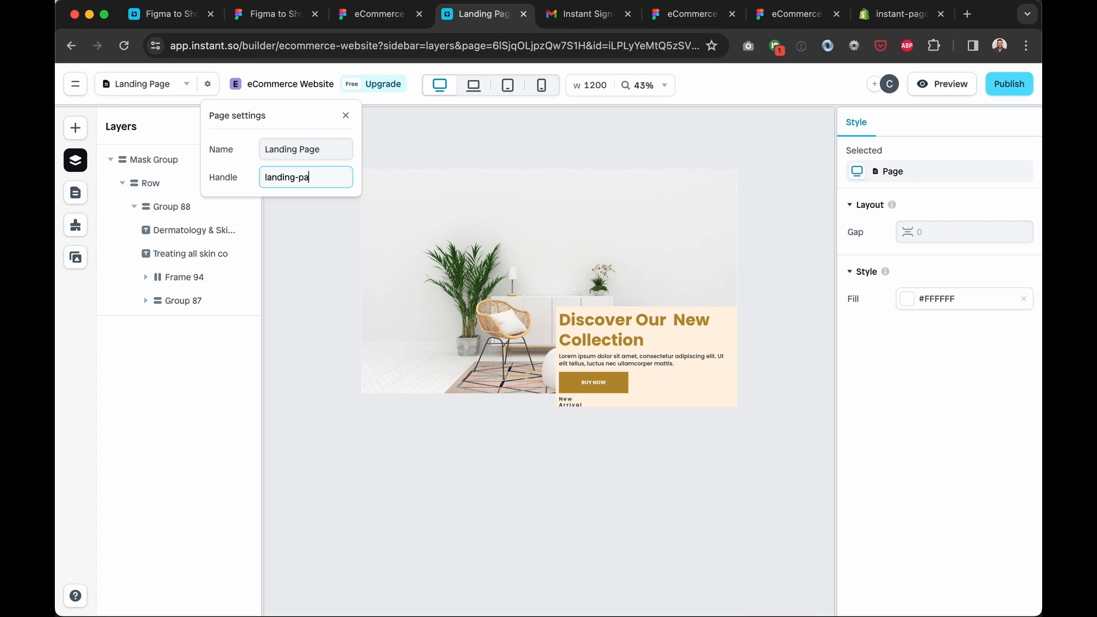
left_click(457, 171)
left_click(1001, 91)
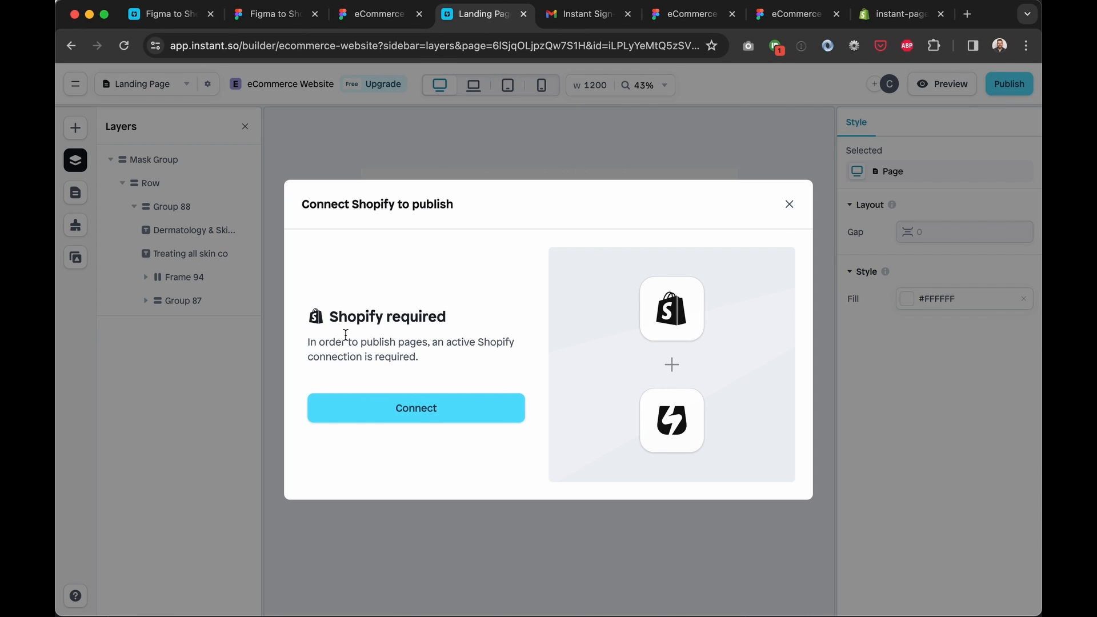
Connect Shopify, install the Instant app, and go to the store's Shopify admin
left_click(432, 409)
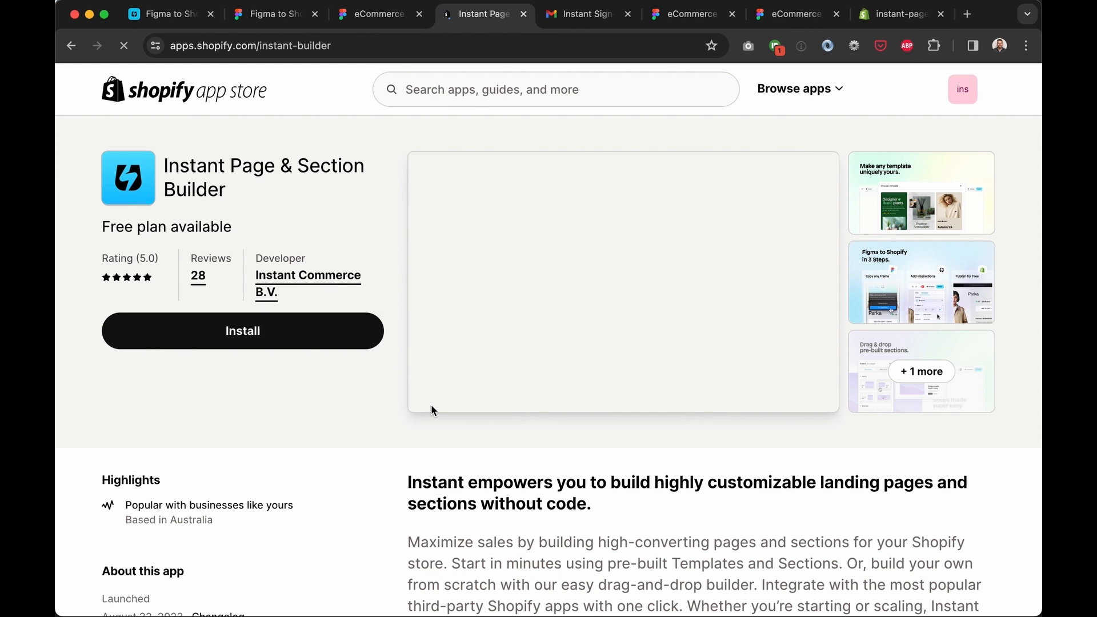
left_click(260, 337)
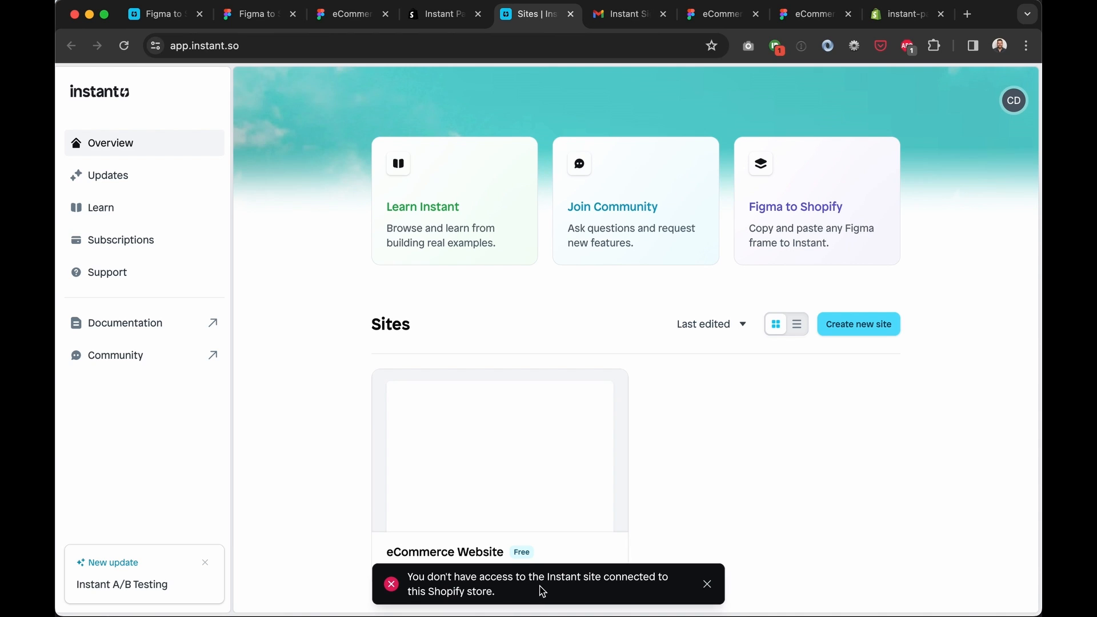
left_click(438, 16)
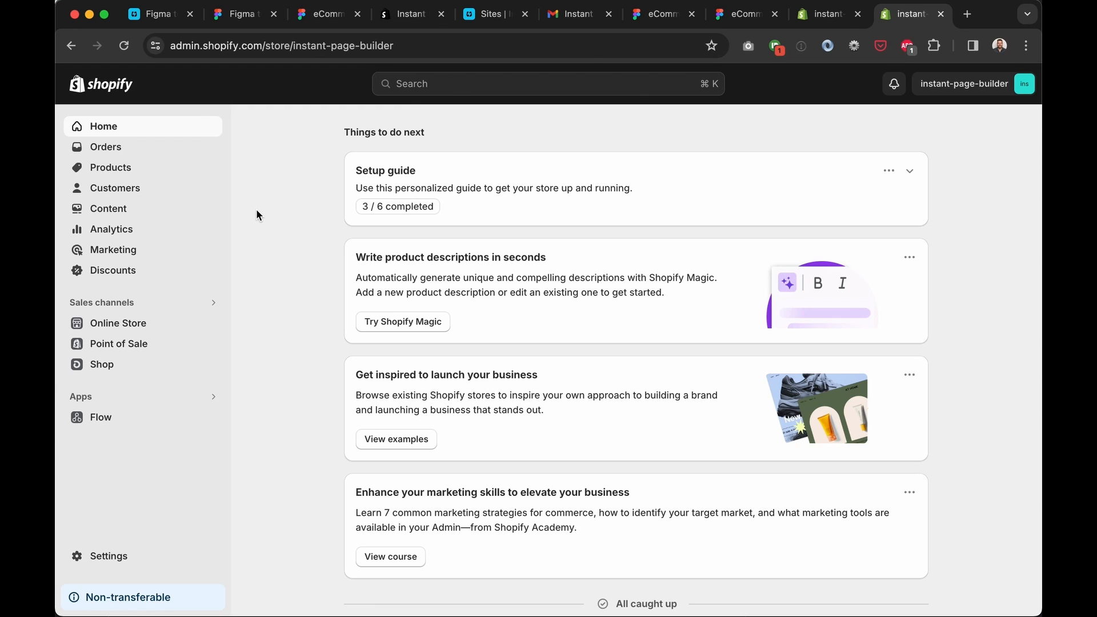
Add the free Dawn theme from Themes and publish it as the current theme
left_click(118, 330)
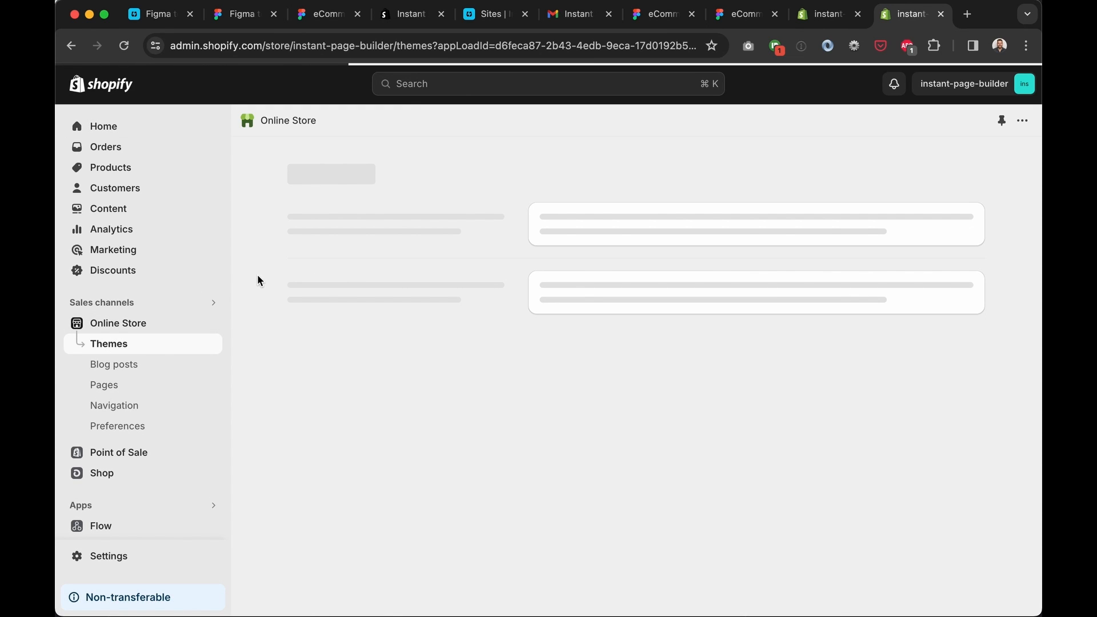
scroll(259, 283, "down", 10)
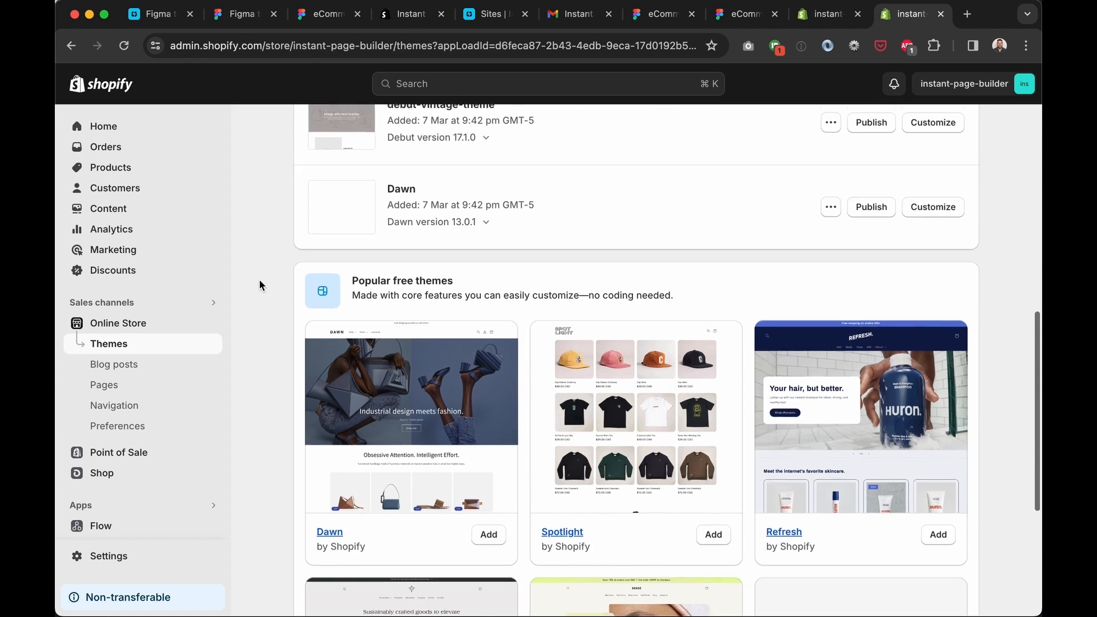
scroll(259, 284, "down", 3)
left_click(487, 394)
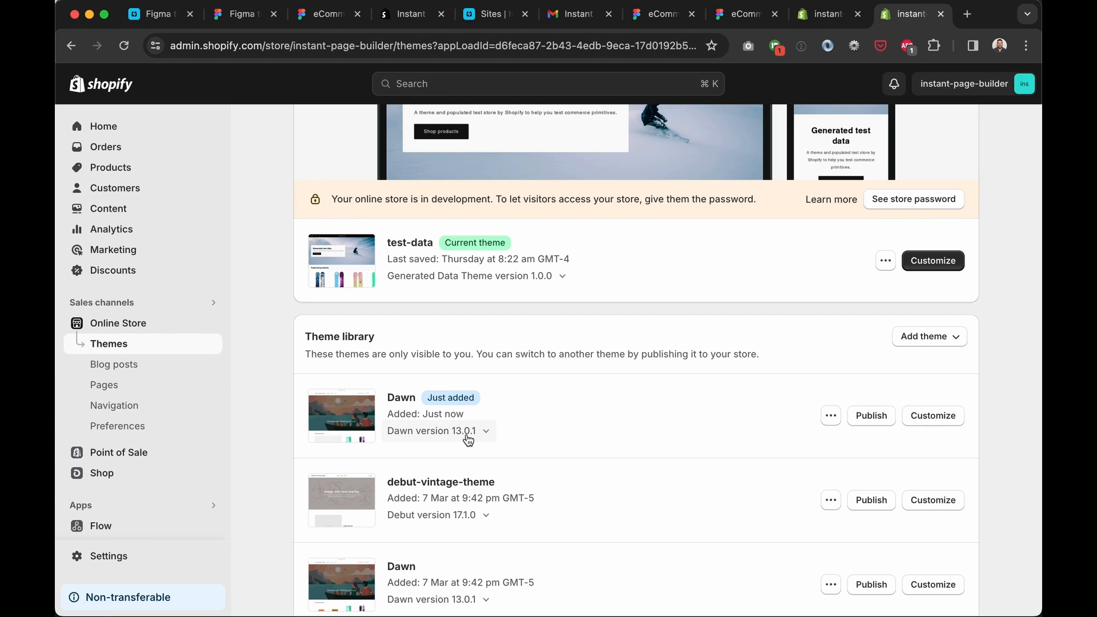
left_click(869, 421)
left_click(718, 436)
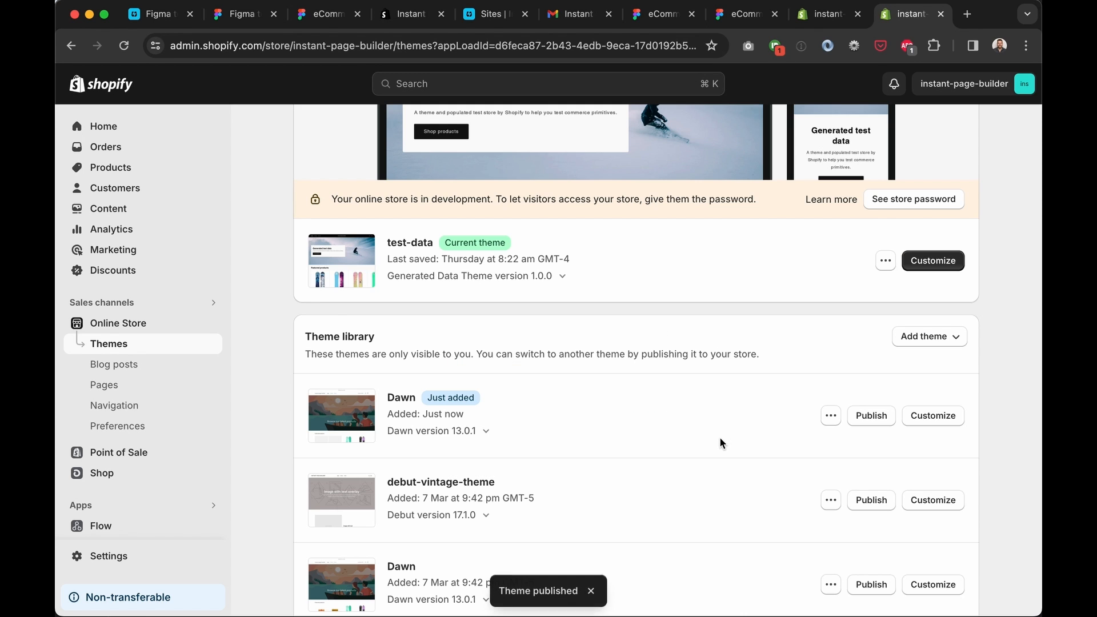
scroll(549, 272, "up", 7)
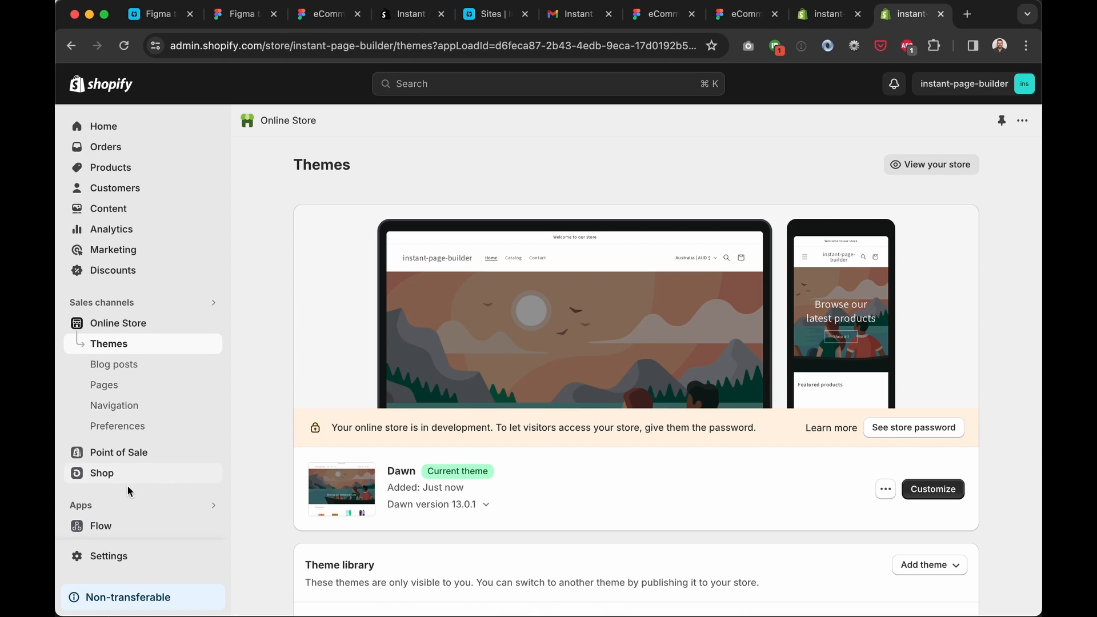
Search apps for 'instant' and install Instant Page & Section Builder
left_click(104, 506)
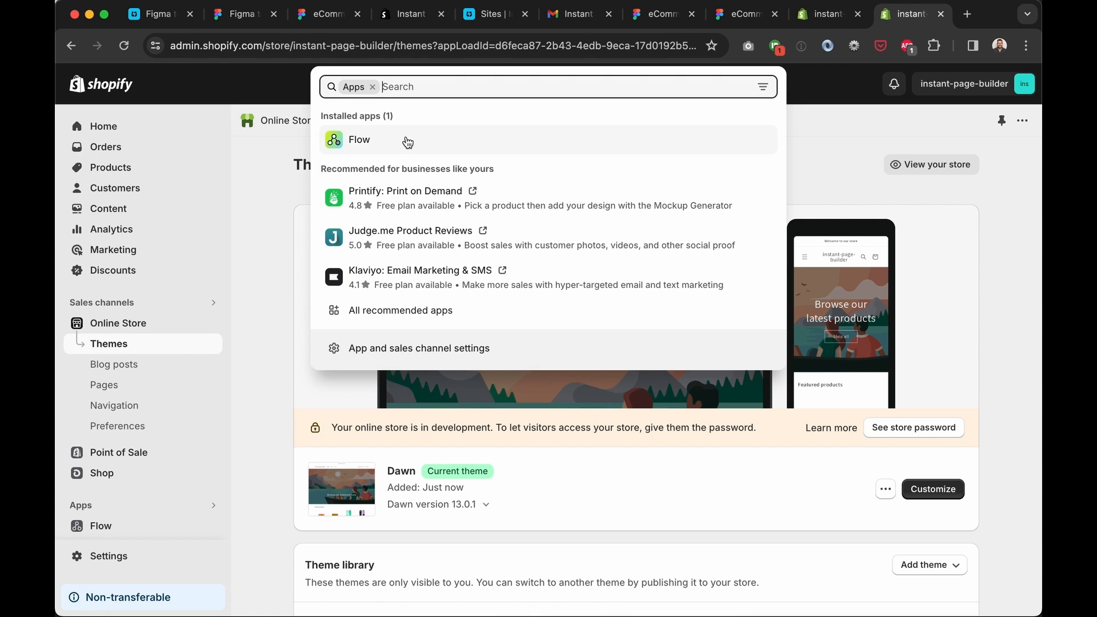
left_click(244, 224)
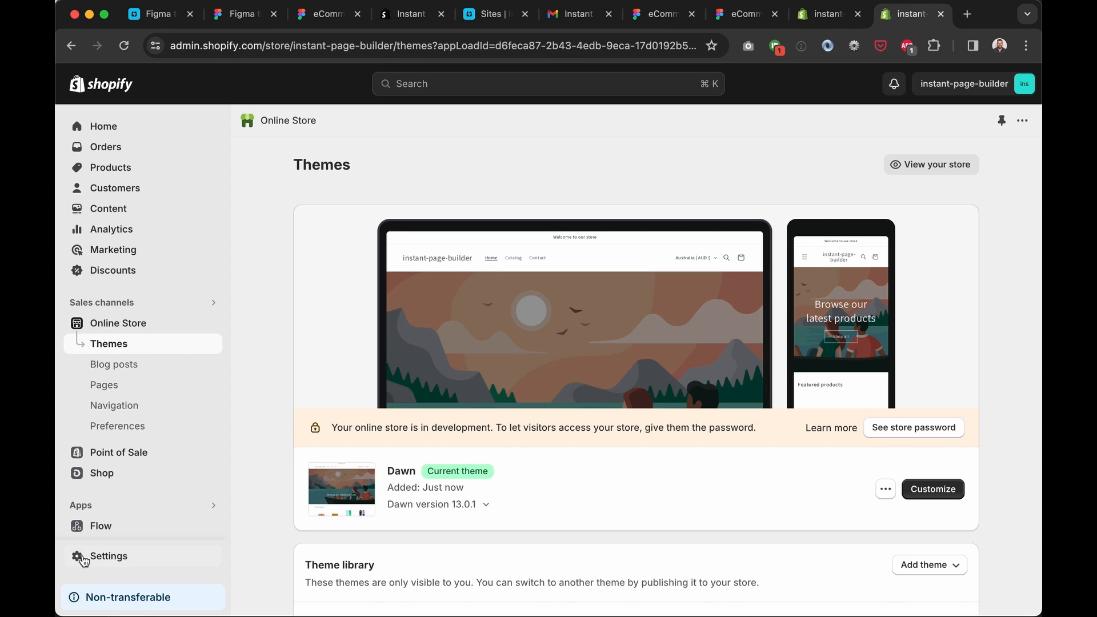
left_click(104, 507)
type("i")
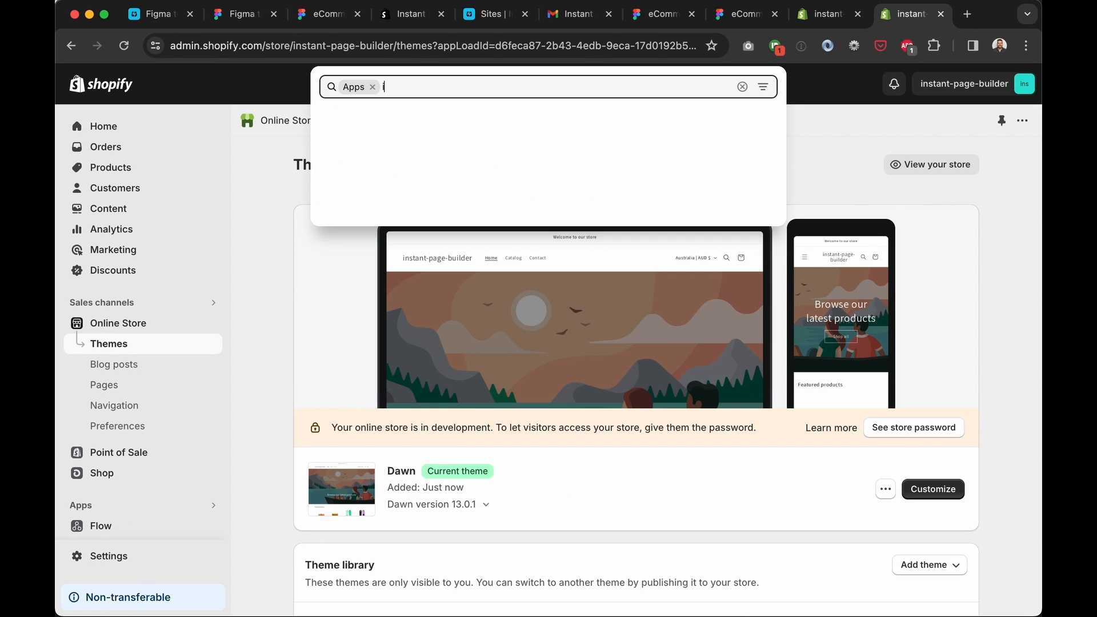
type("nstant")
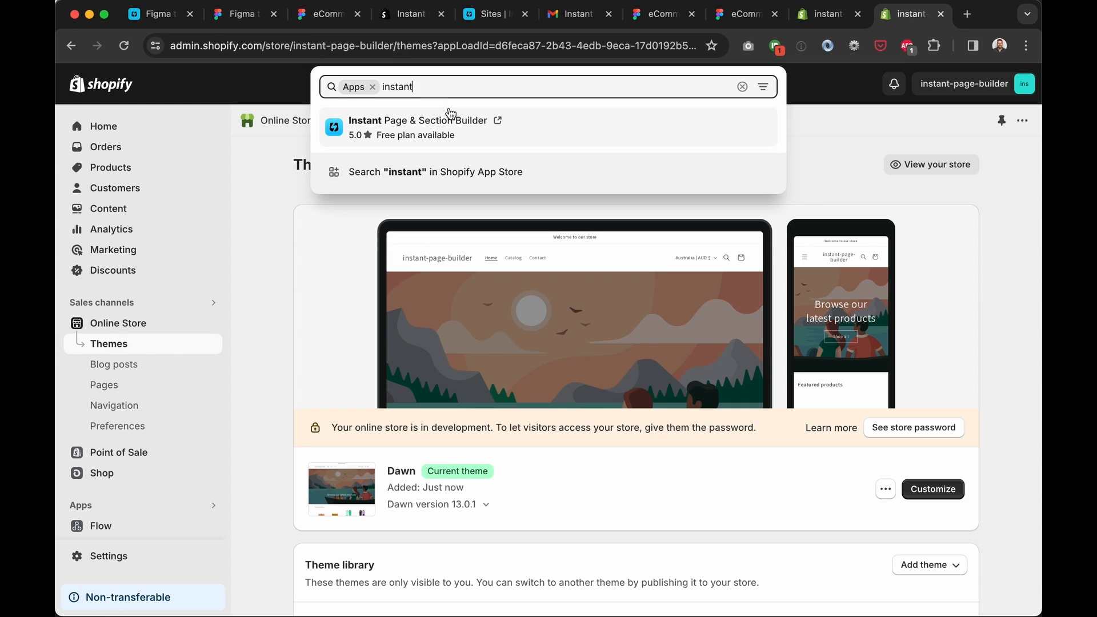
left_click(445, 117)
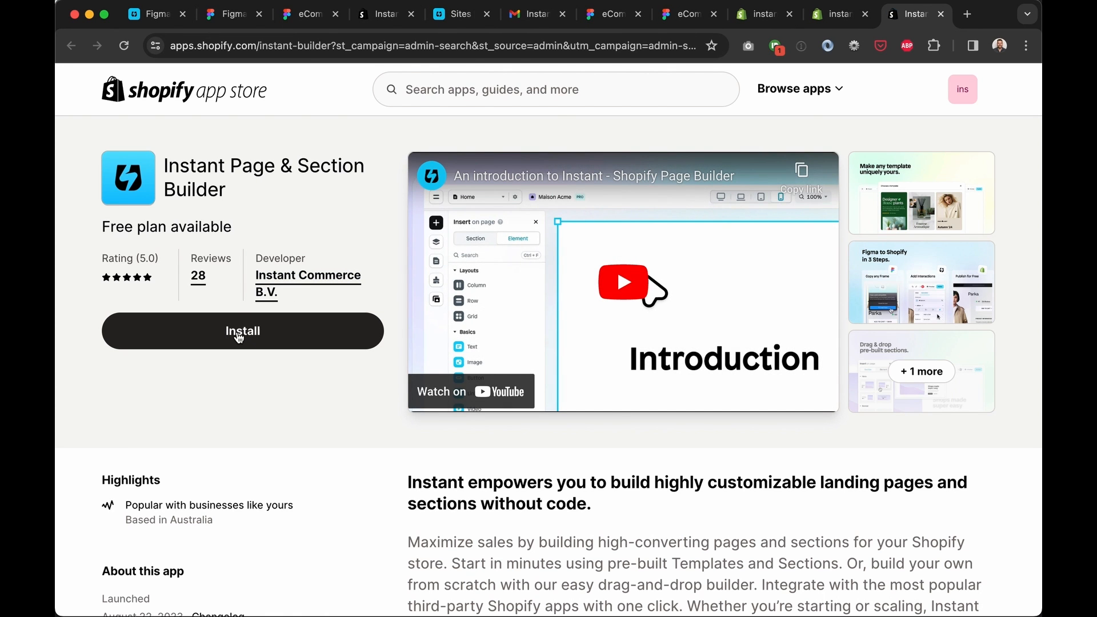
left_click(238, 333)
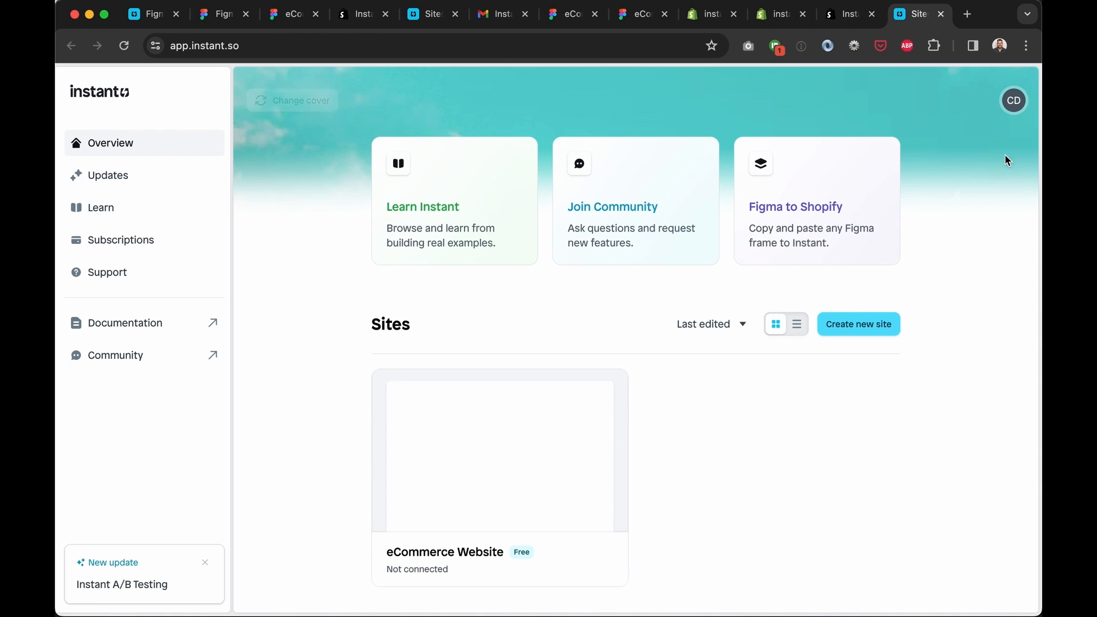
Sign out of Instant and submit a saved email address to sign back in
left_click(1015, 113)
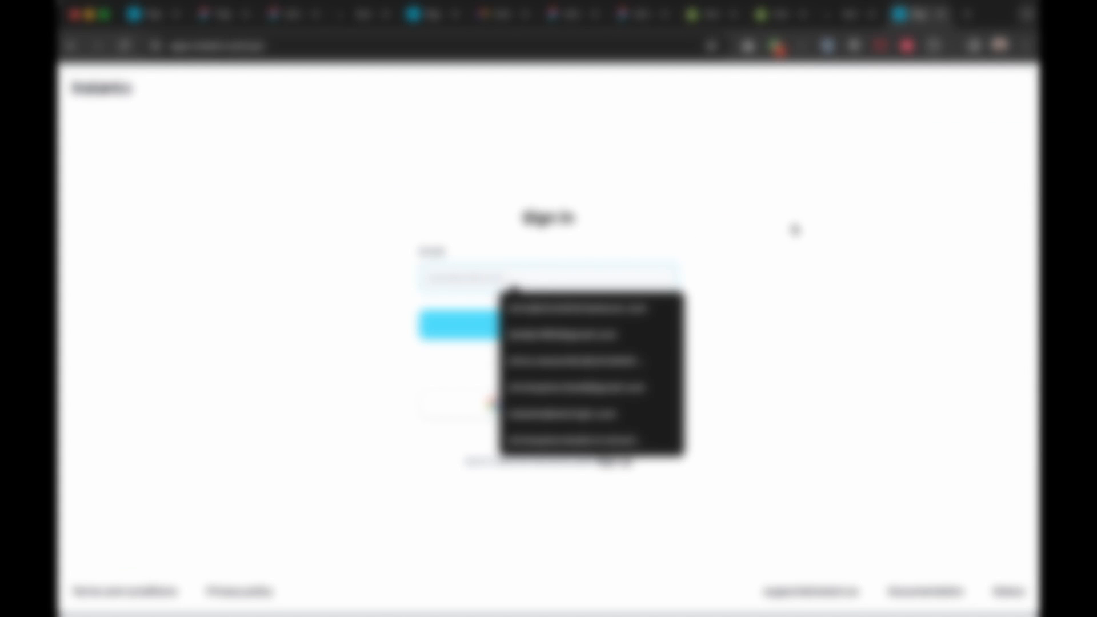
left_click(793, 229)
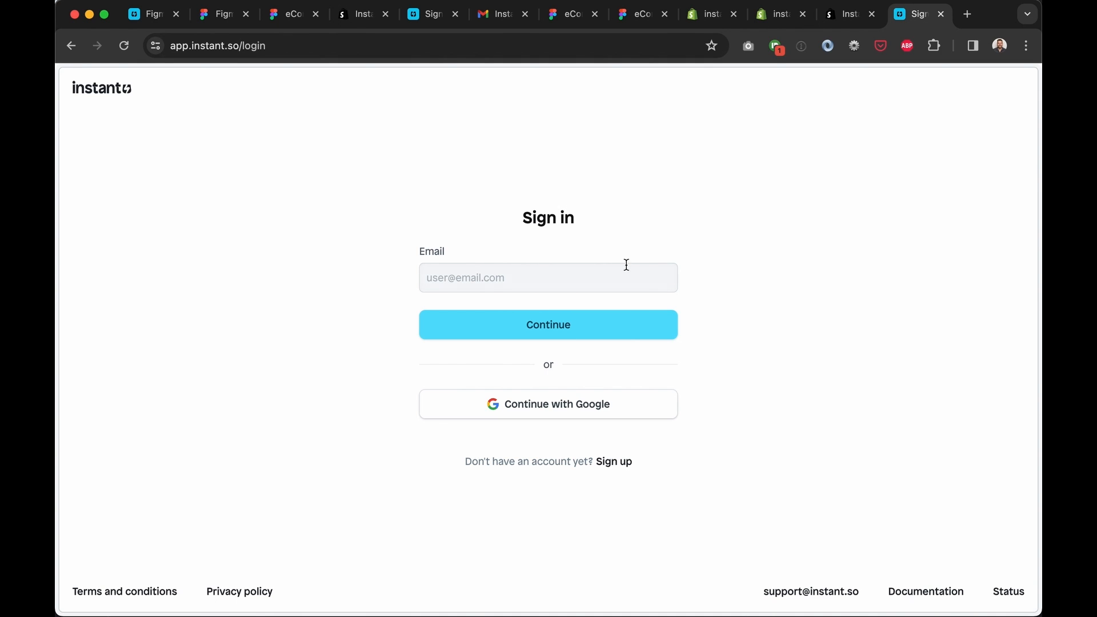
left_click(566, 276)
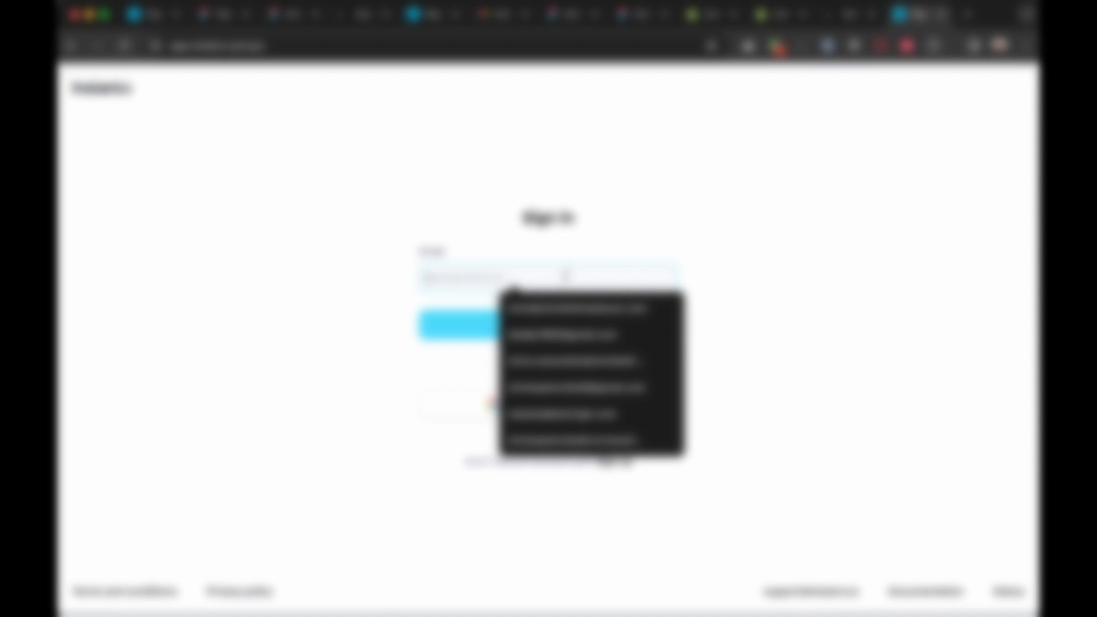
left_click(574, 308)
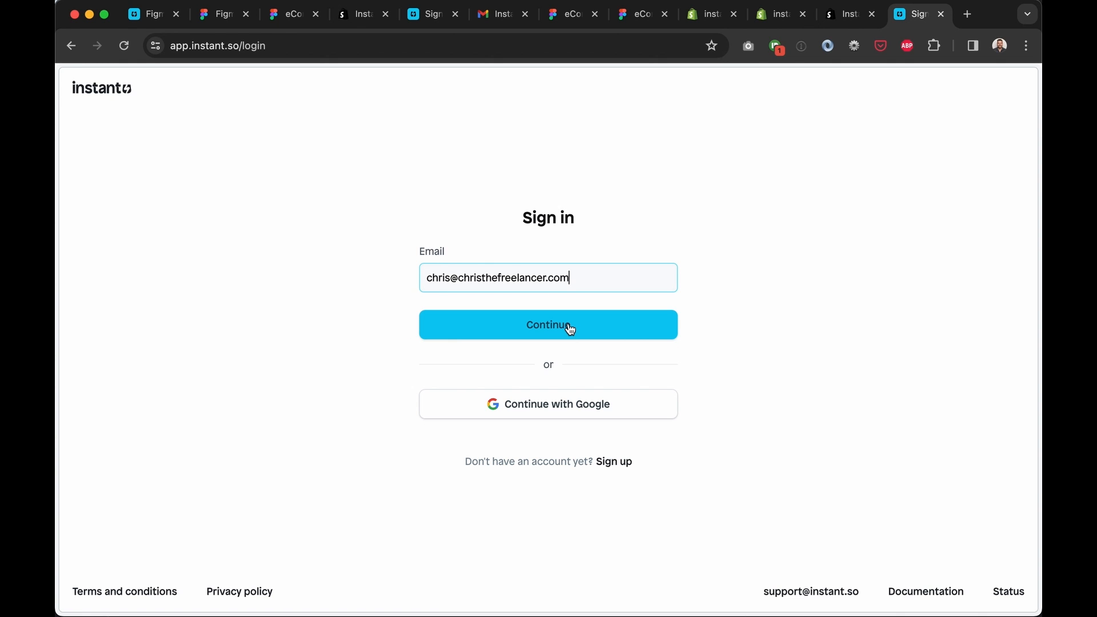
left_click(570, 330)
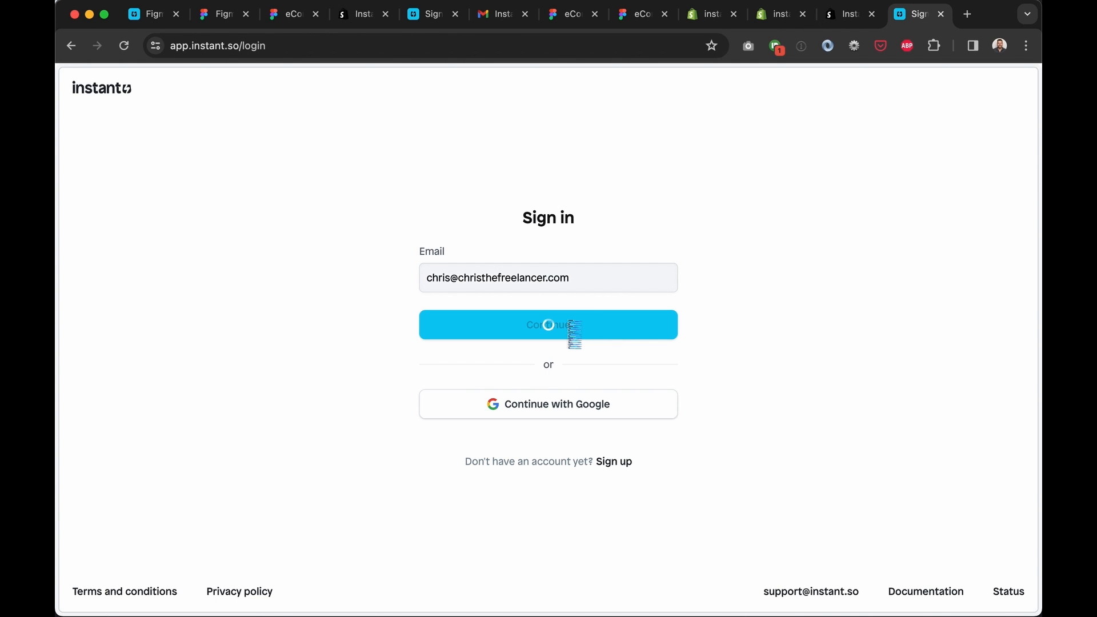
Load the pasted sign-in link, then go to the Instant app address
left_click(542, 44)
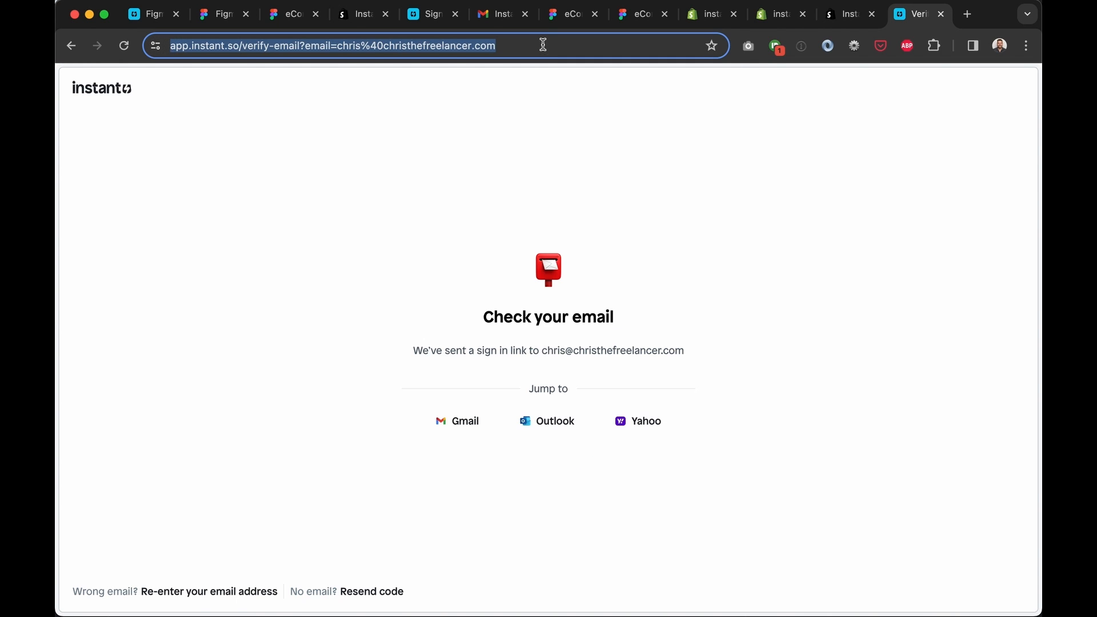
key("super+v")
key("Return")
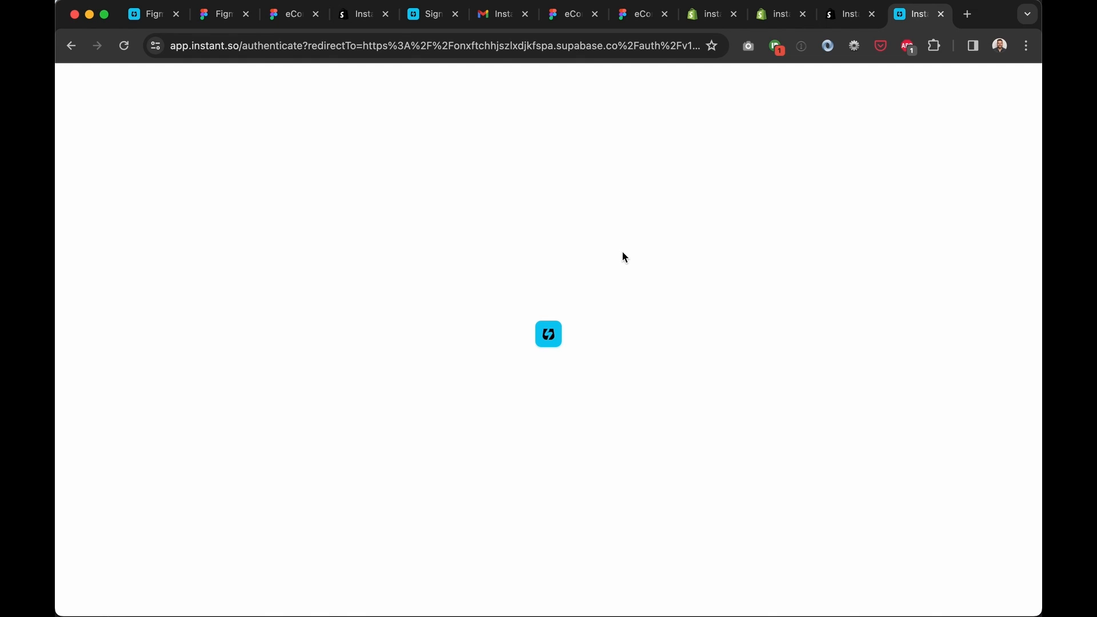
left_click(464, 52)
type("app.instant.so")
key("Return")
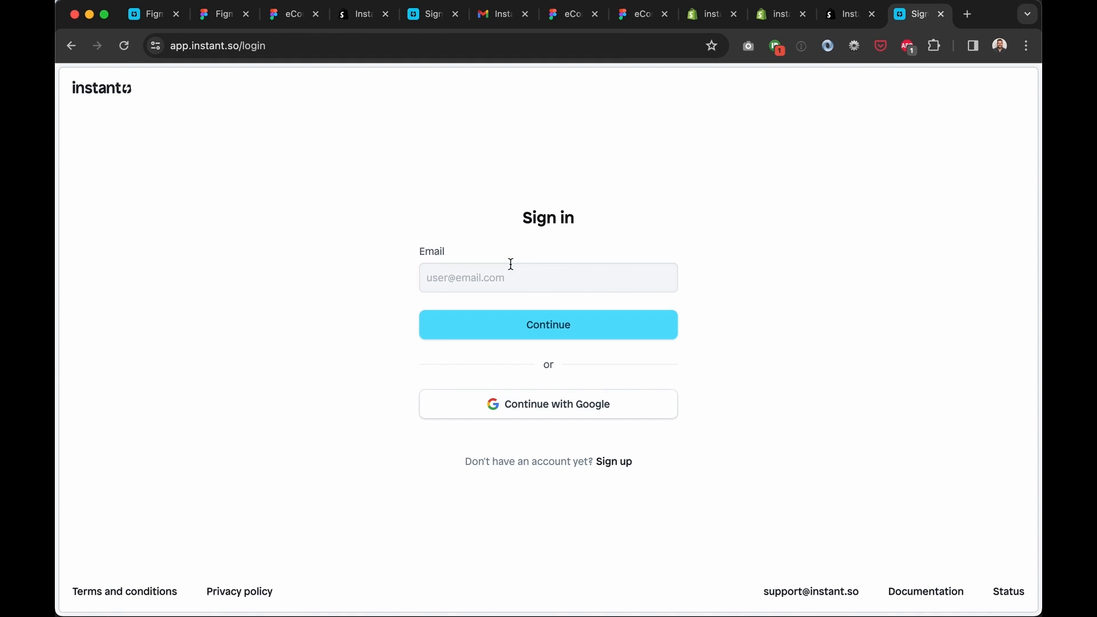
Sign in to Instant with Google using the second account
left_click(515, 264)
left_click(524, 412)
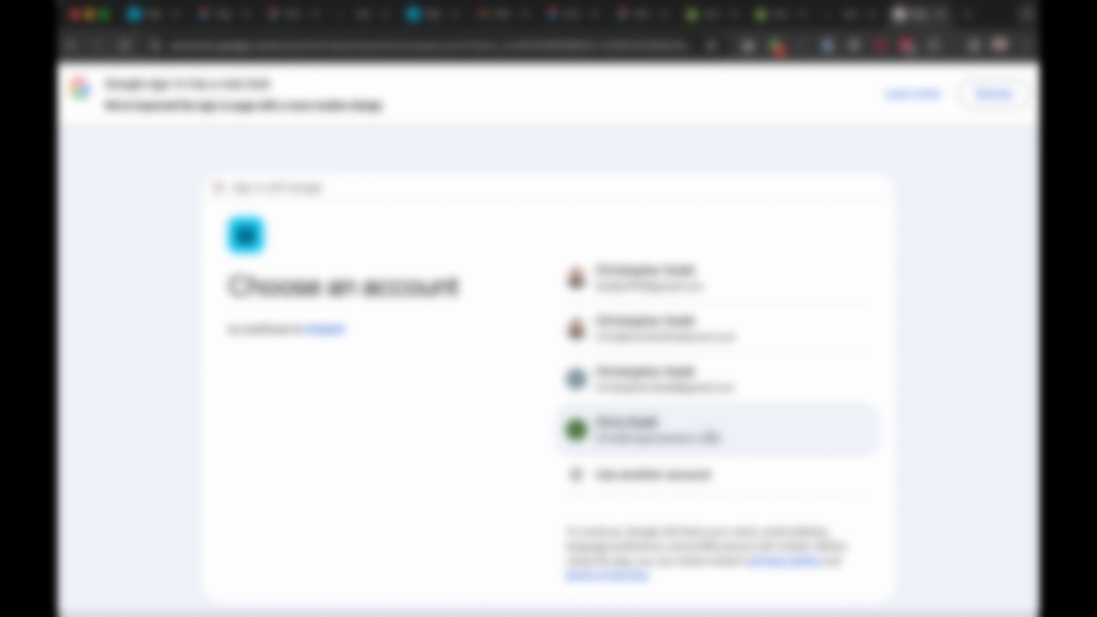
left_click(685, 336)
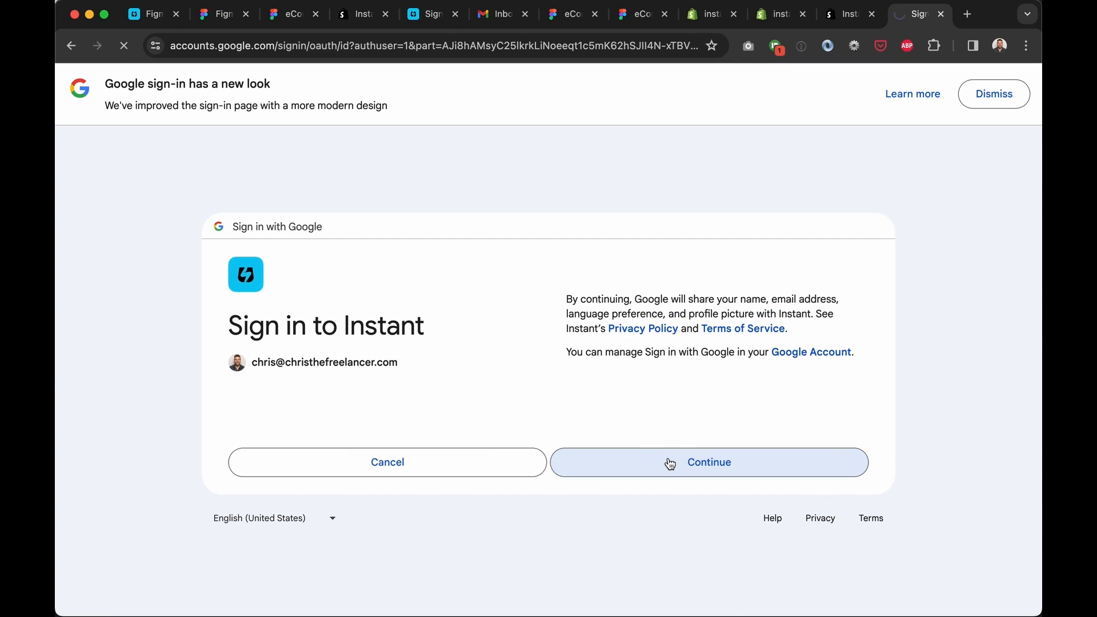
left_click(670, 464)
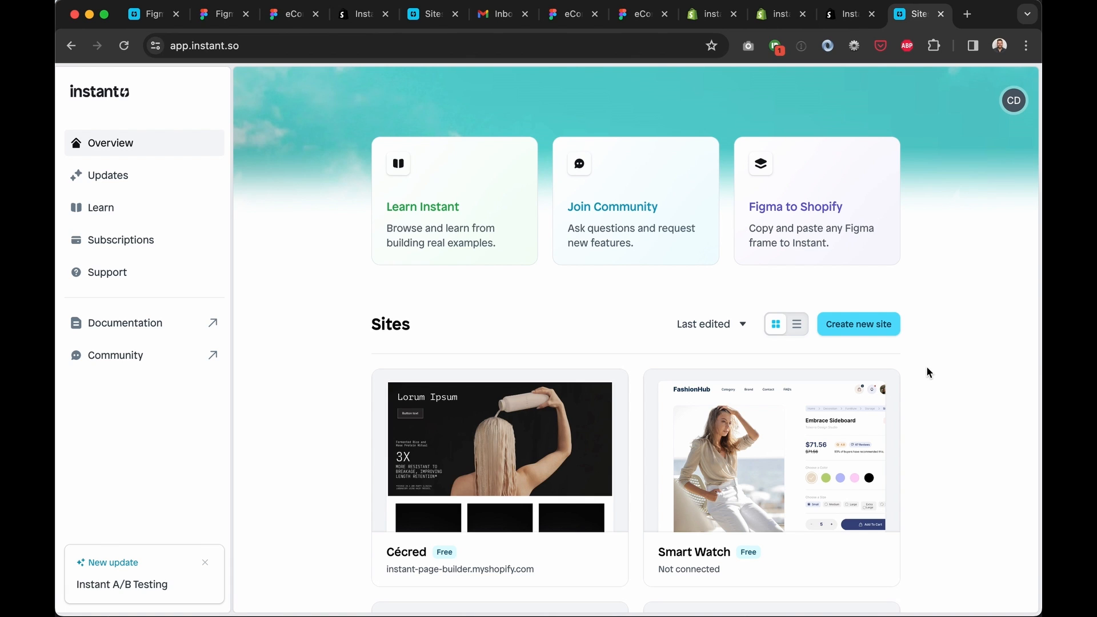
scroll(926, 367, "down", 5)
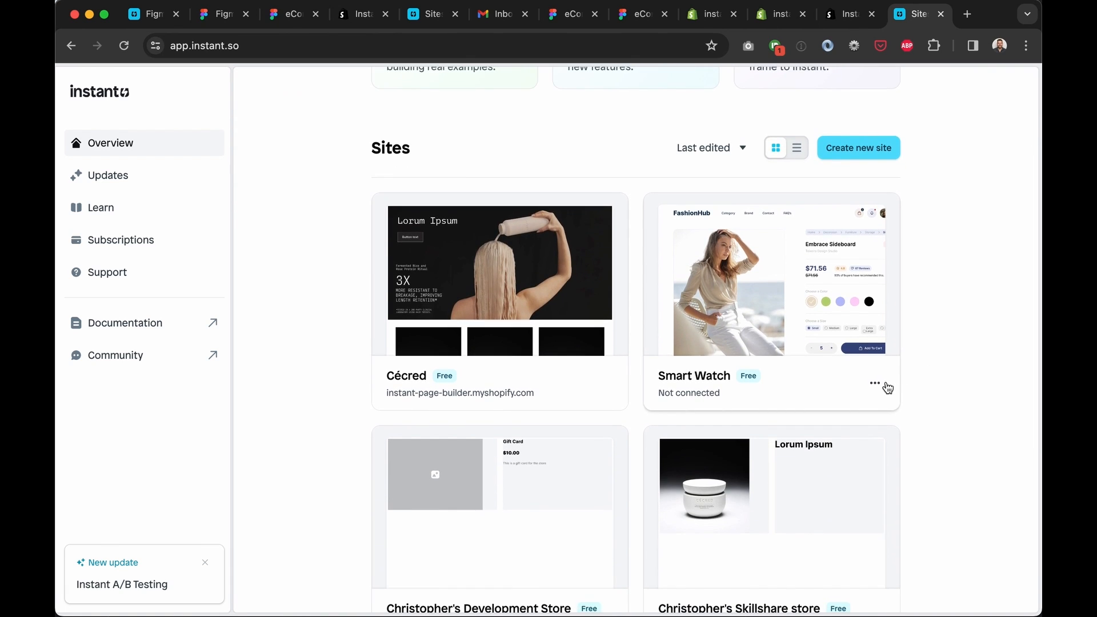
scroll(890, 383, "down", 1)
left_click(875, 359)
left_click(894, 412)
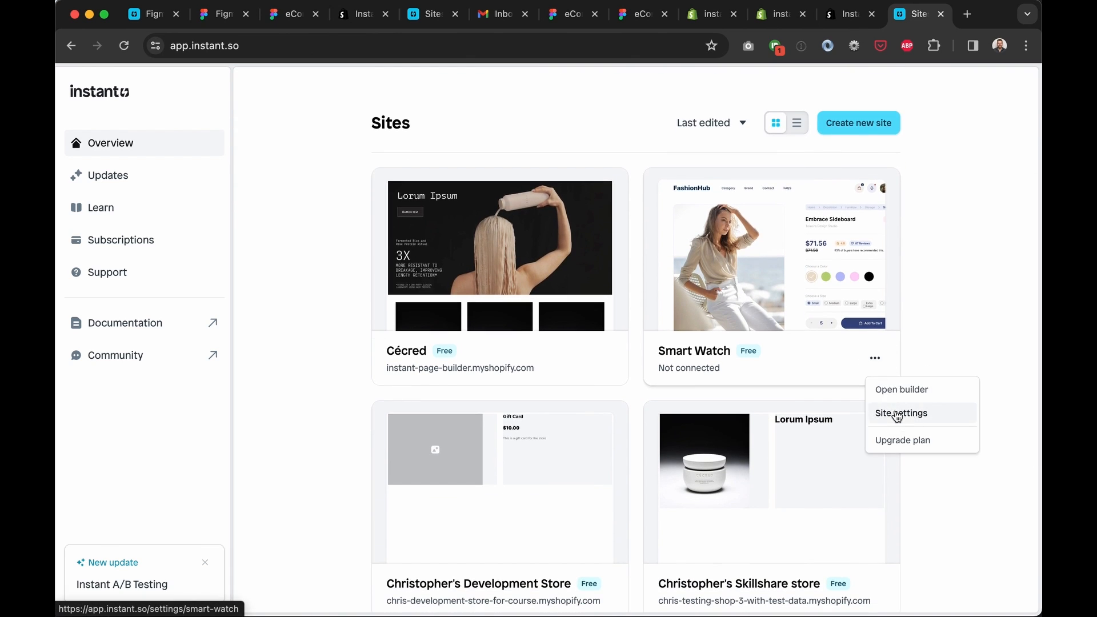
scroll(597, 311, "down", 2)
scroll(596, 312, "up", 2)
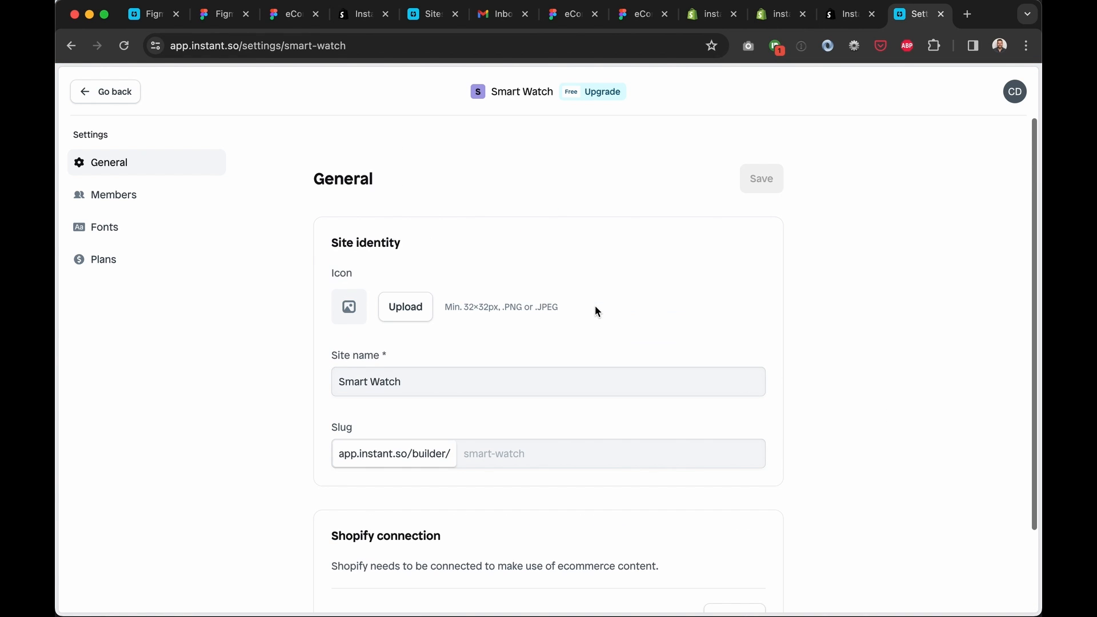
left_click(106, 96)
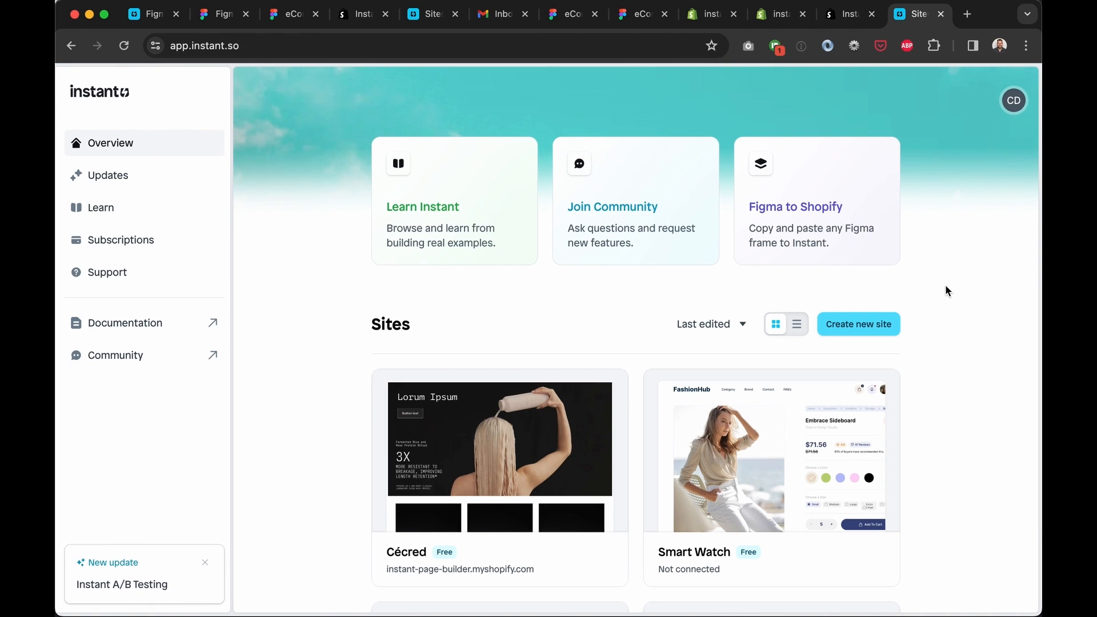
scroll(945, 287, "down", 1)
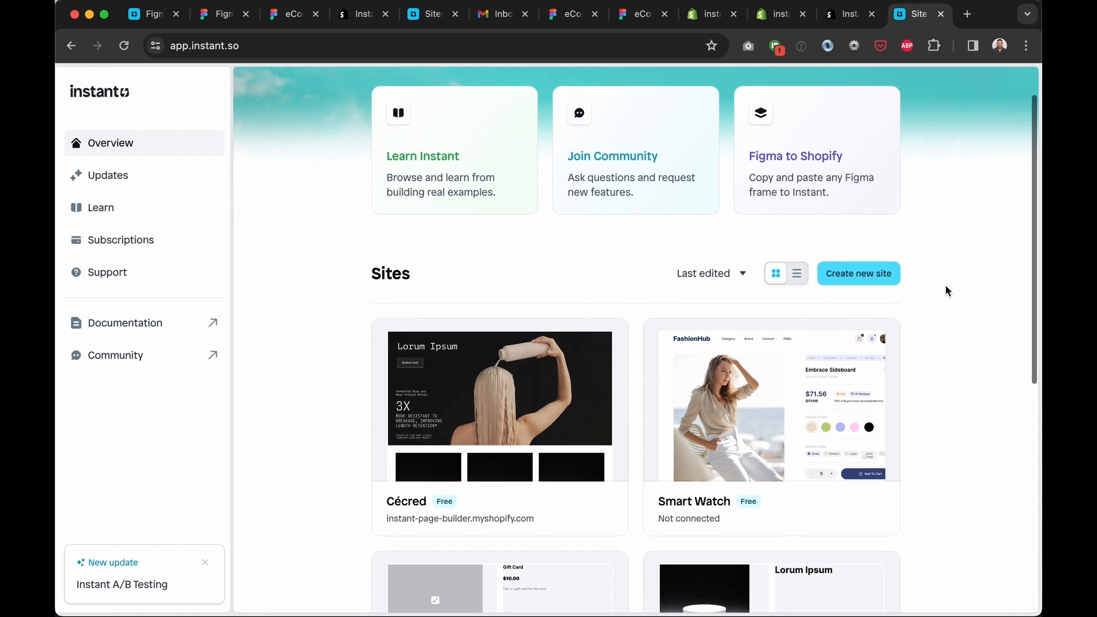
scroll(944, 284, "down", 1)
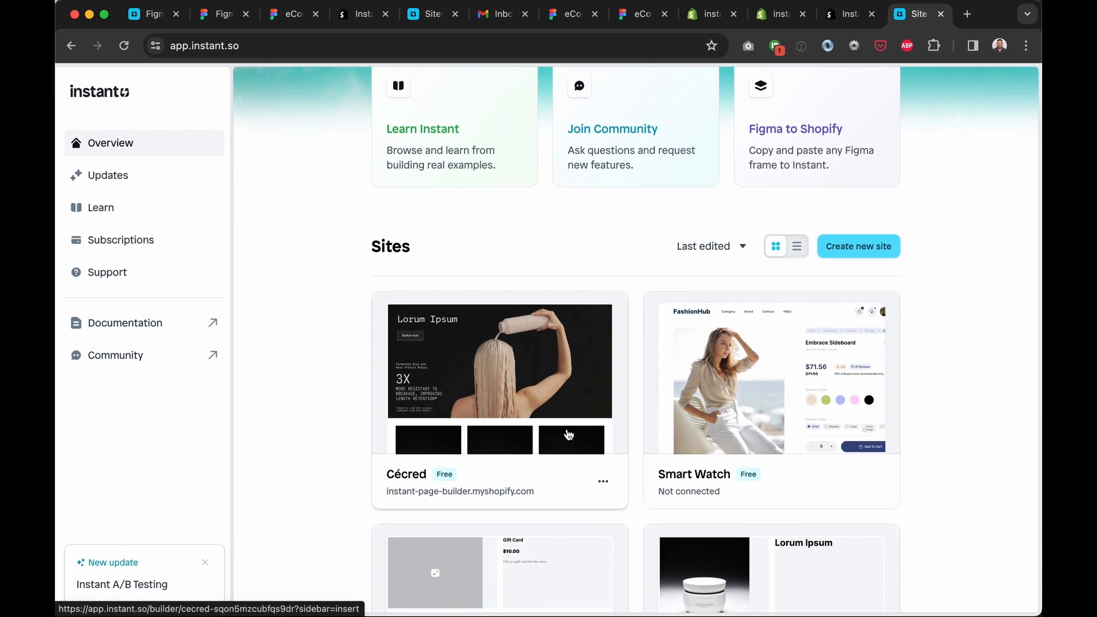
scroll(555, 337, "up", 2)
scroll(636, 378, "down", 3)
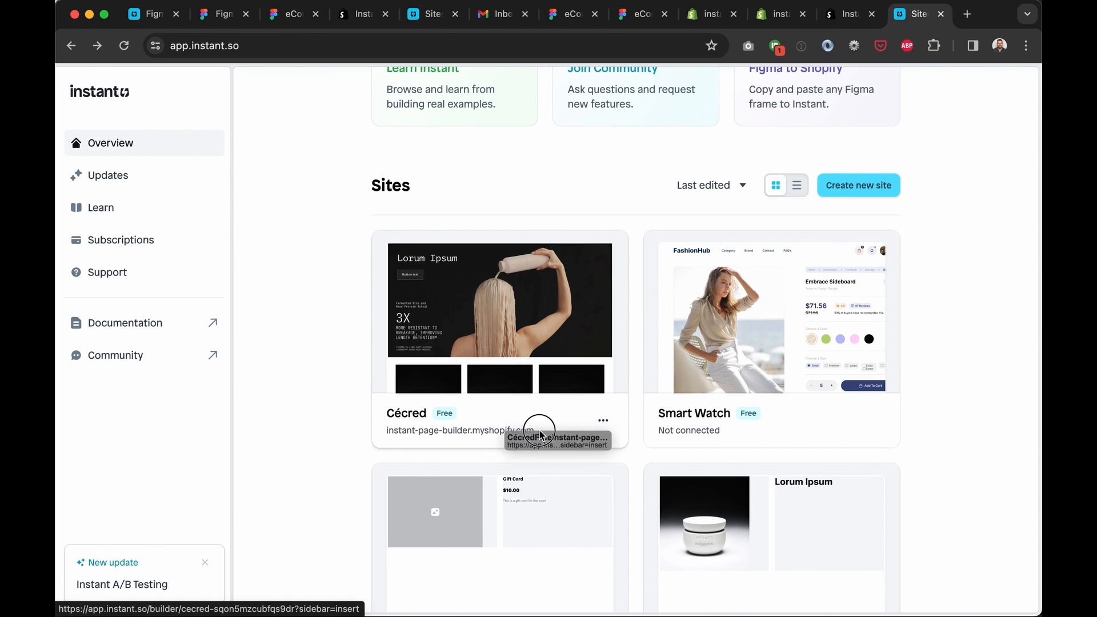
scroll(578, 235, "up", 3)
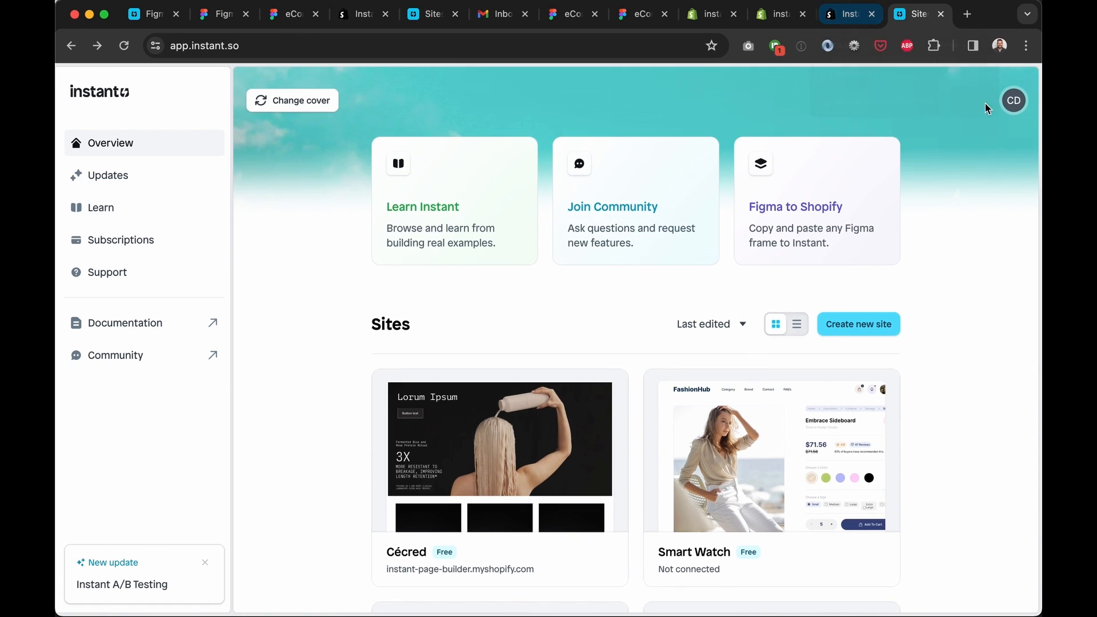
left_click(1018, 106)
left_click(1018, 106)
left_click(838, 23)
left_click(243, 328)
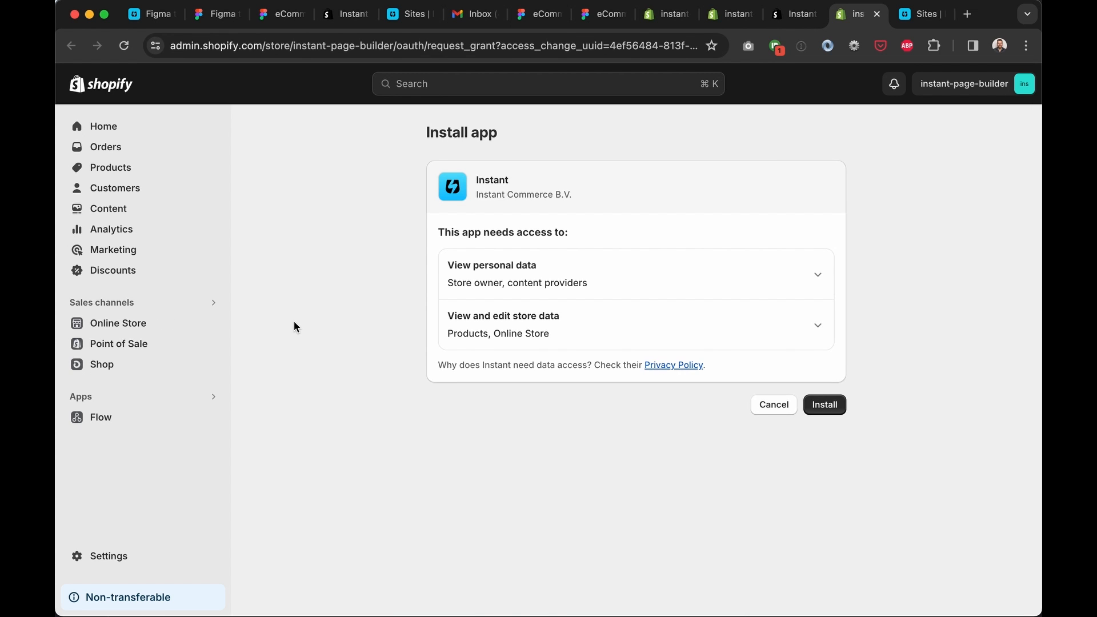
Install the Instant app on the Shopify store and dismiss the 'Shopify successfully connected' notice
left_click(826, 404)
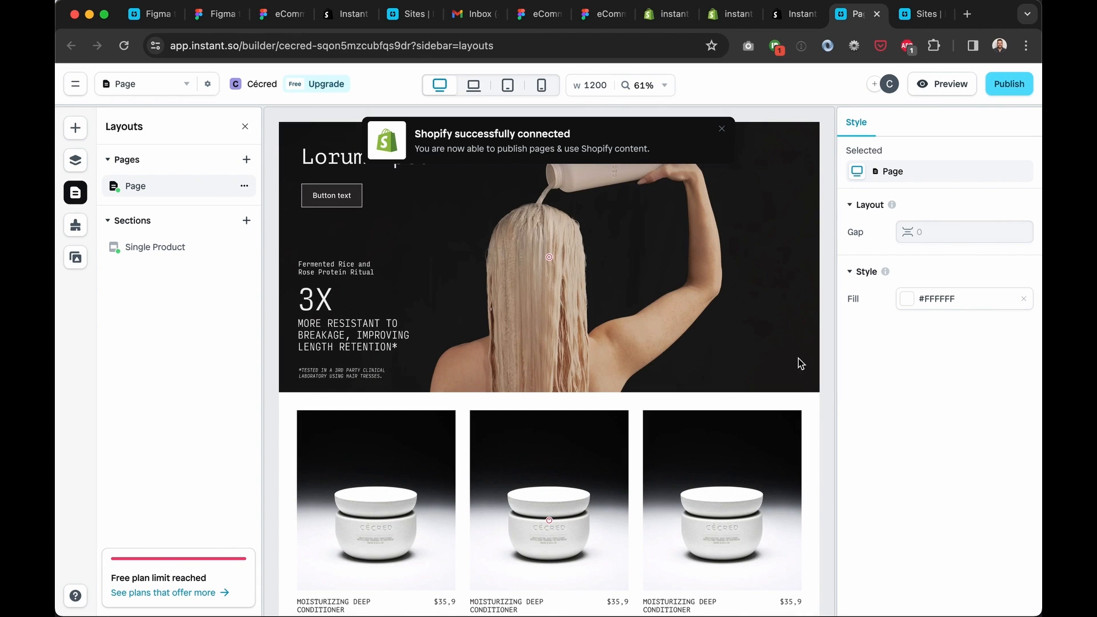
left_click(721, 129)
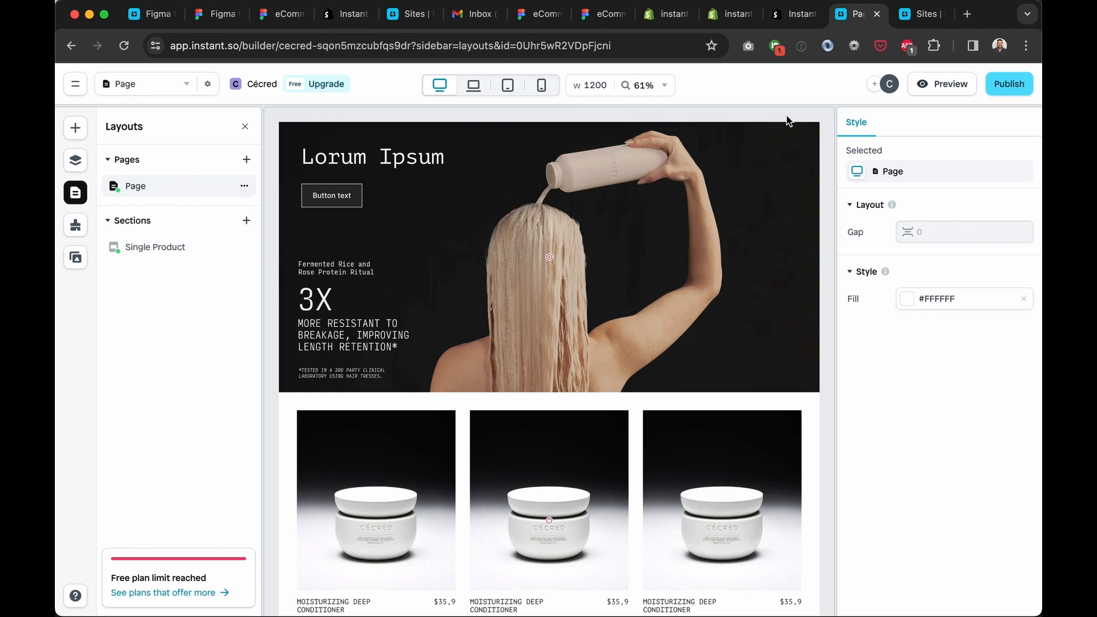
Set the canvas width to 1500 px and preview the layout at tablet, mobile and desktop widths
left_click(605, 88)
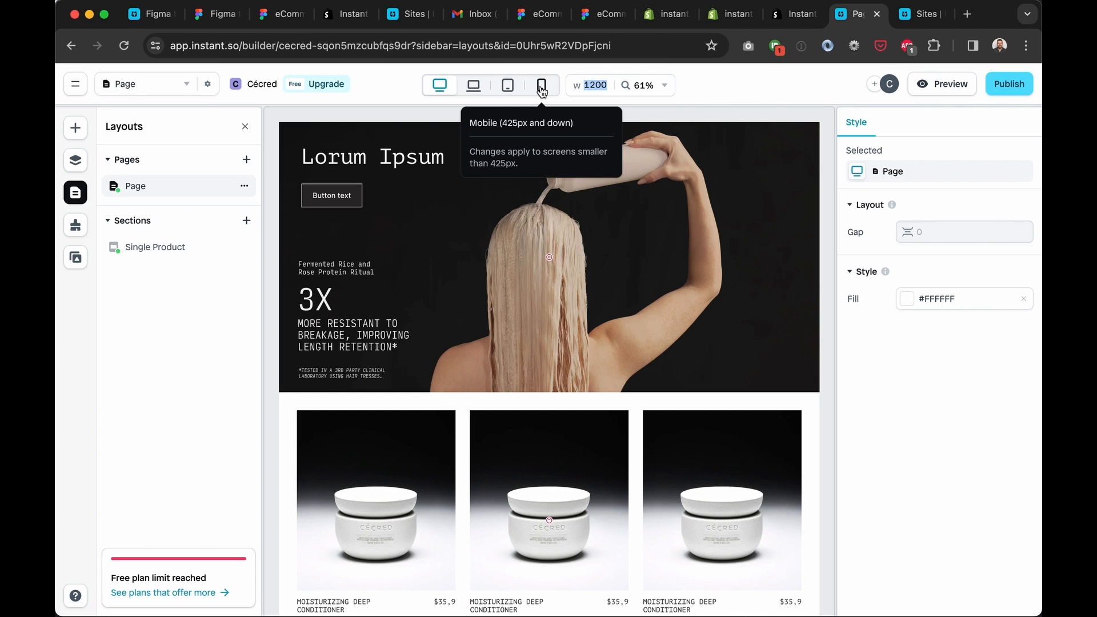
type("1")
key("Return")
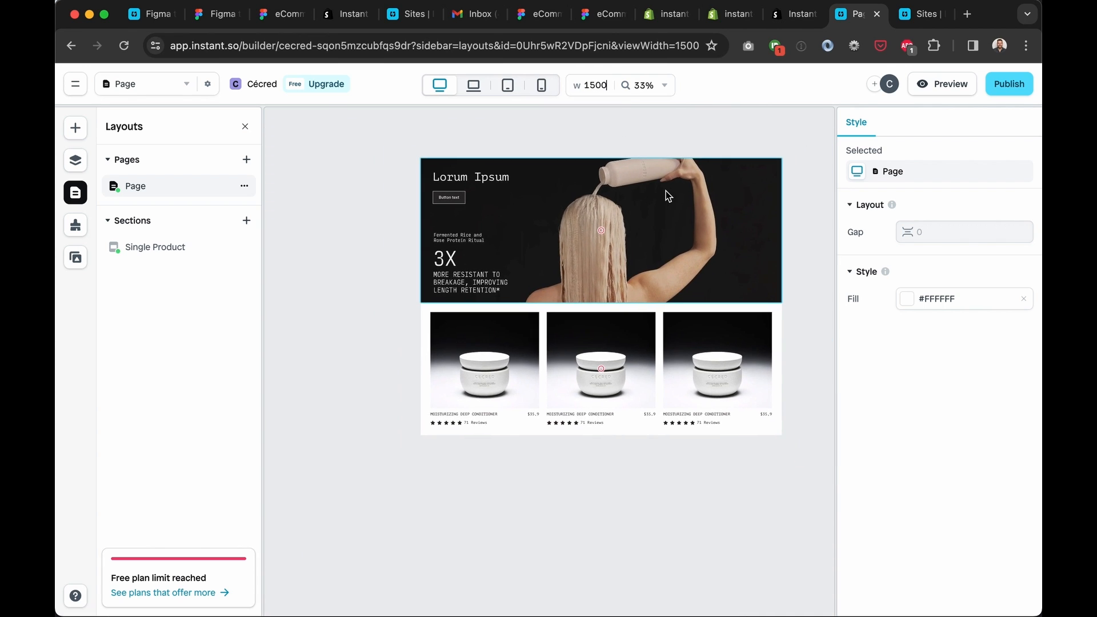
left_click(507, 85)
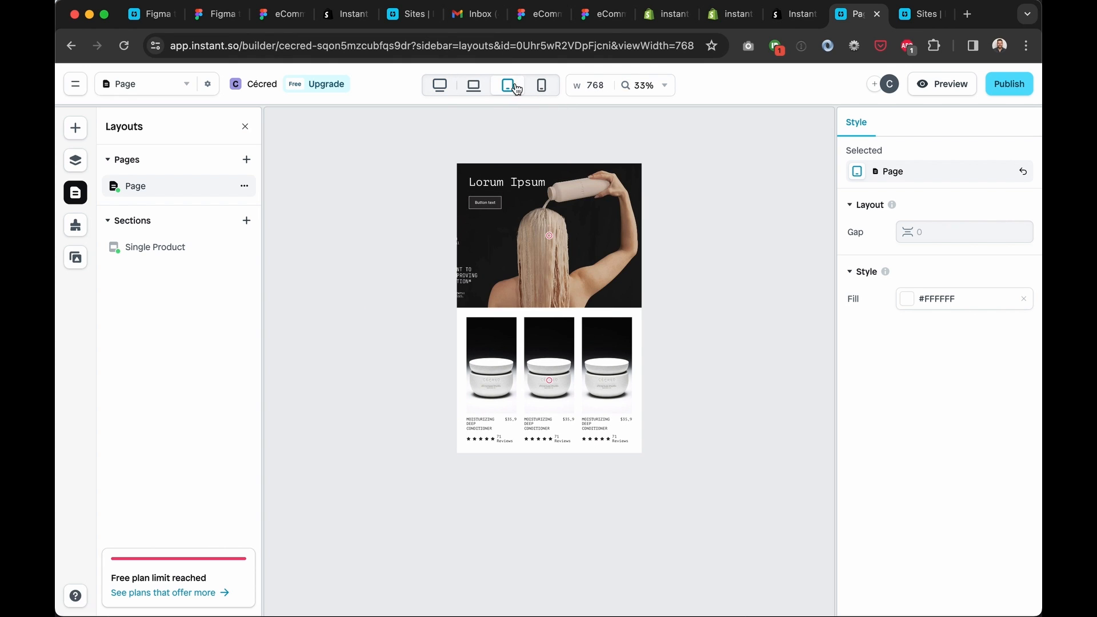
left_click(541, 86)
left_click(440, 85)
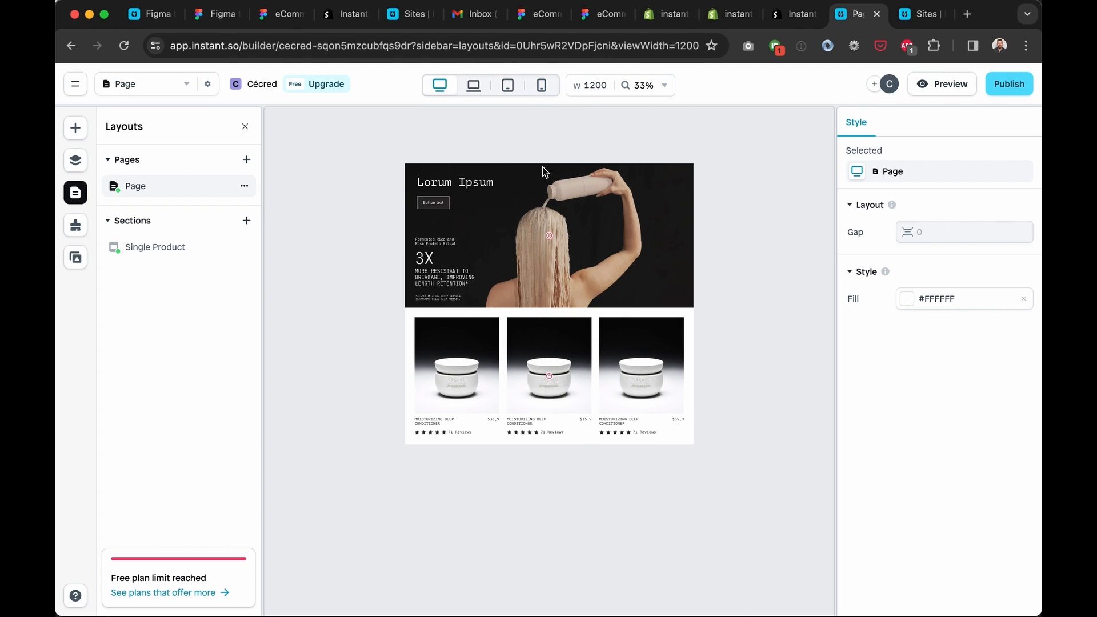
Pan around the canvas and open the Single Product section for editing
scroll(520, 265, "up", 3)
scroll(519, 265, "up", 2)
scroll(519, 265, "left", 1)
scroll(520, 265, "right", 1)
scroll(519, 265, "down", 1)
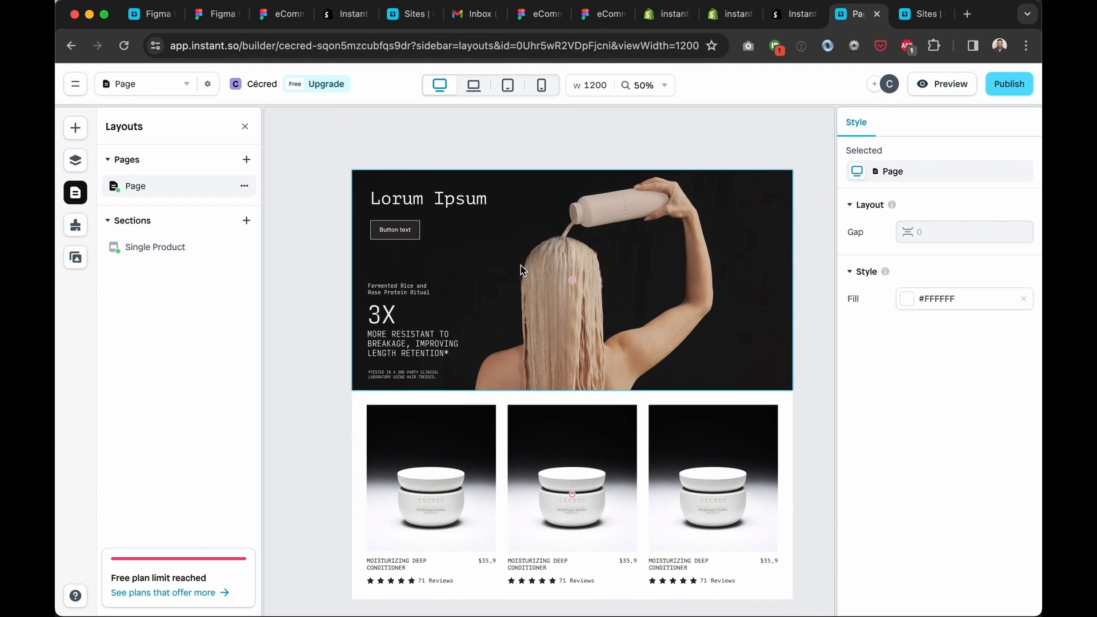
scroll(520, 265, "down", 2)
scroll(519, 265, "up", 3)
scroll(519, 265, "down", 2)
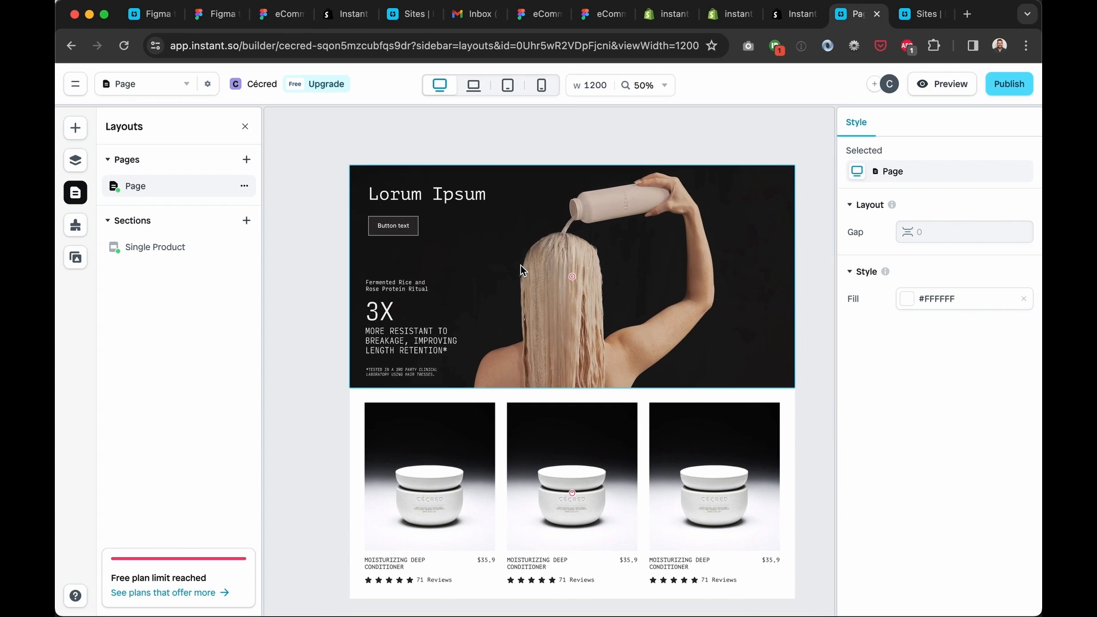
scroll(585, 282, "down", 1)
scroll(585, 283, "right", 1)
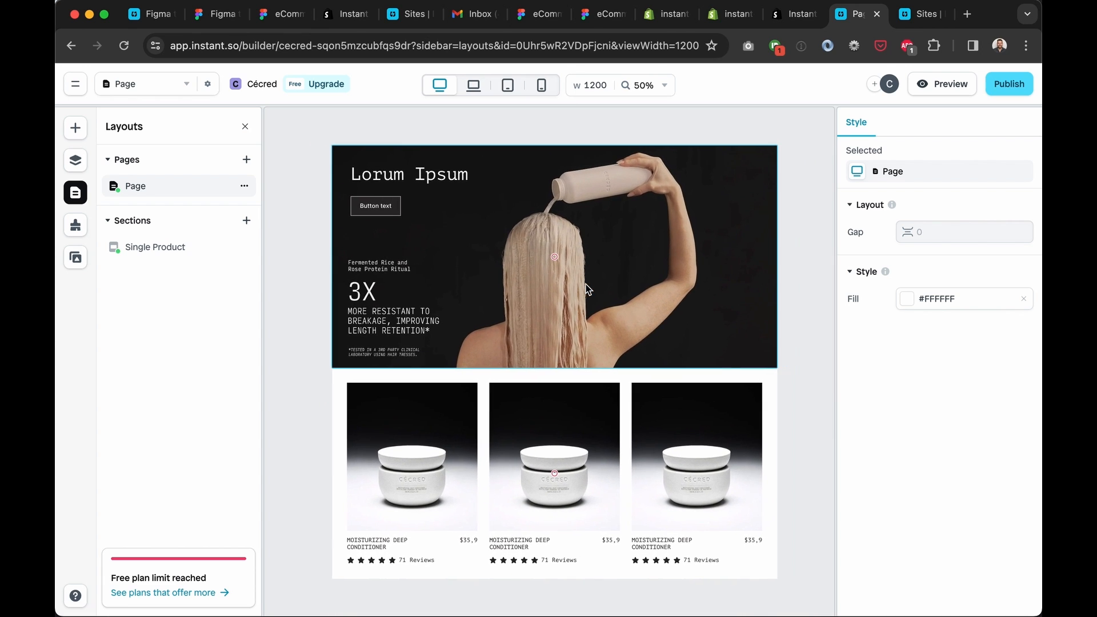
left_click(180, 252)
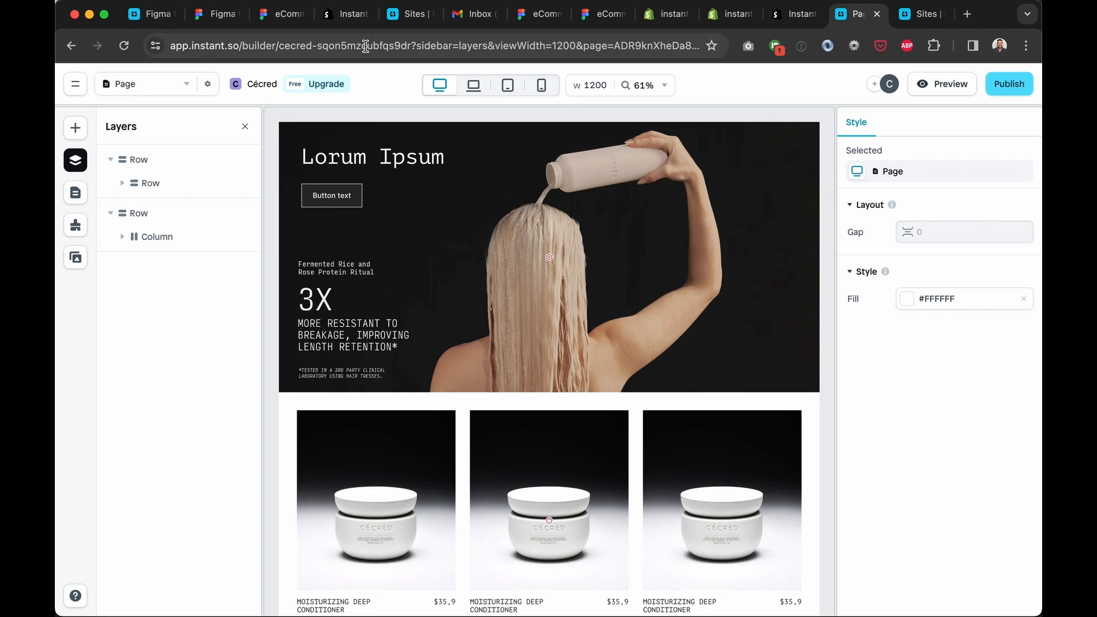
Rename the page to Cecred with handle cecred, publish it, and view the live page
left_click(208, 88)
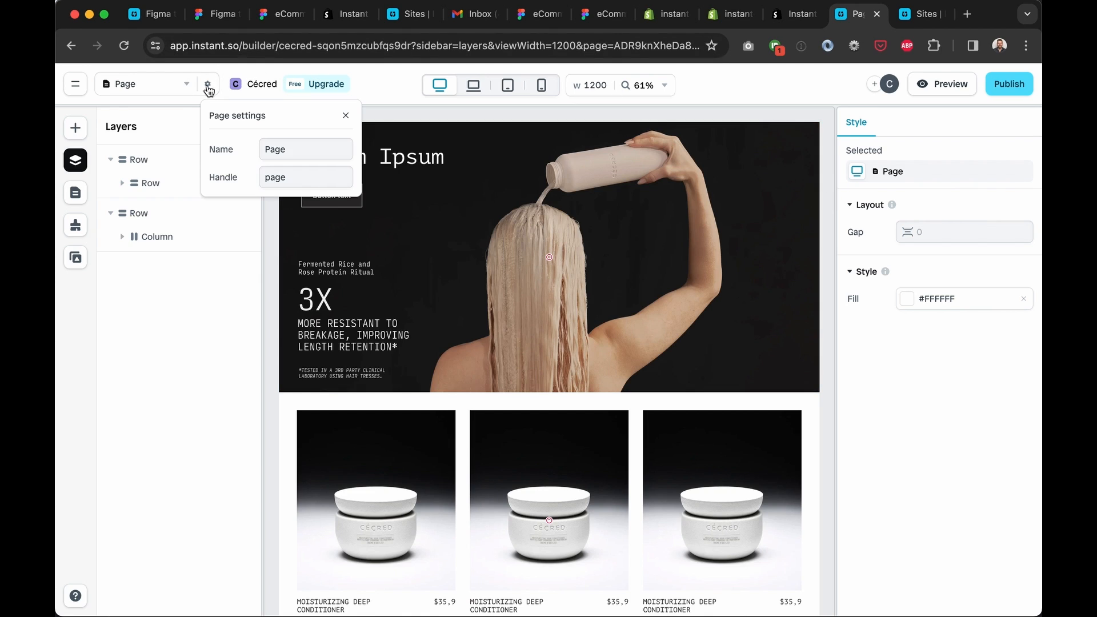
double_click(297, 151)
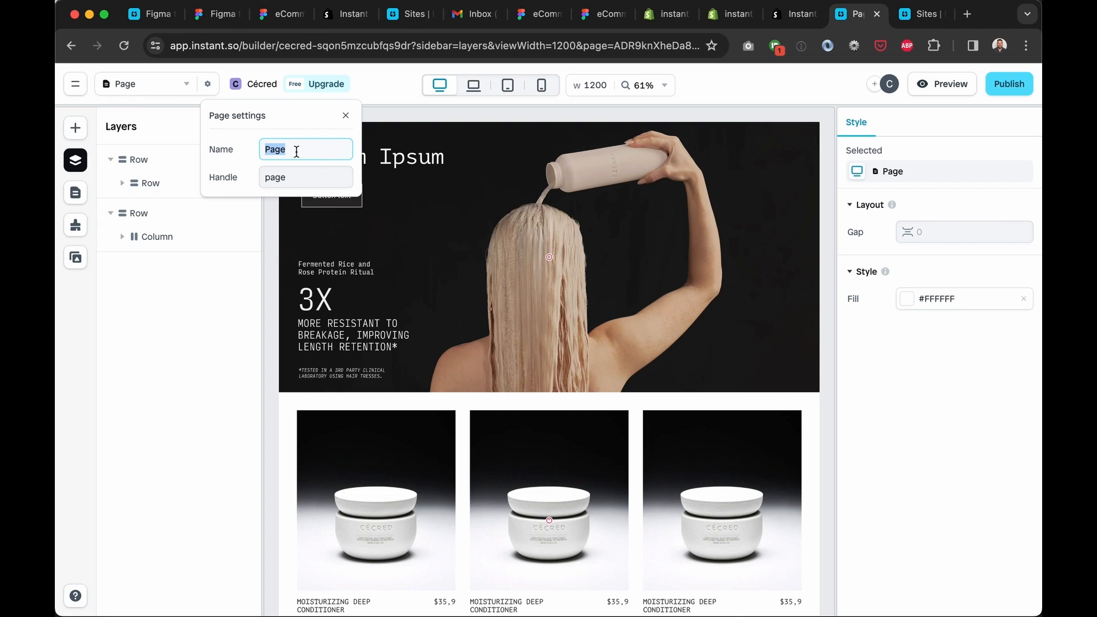
left_click(212, 90)
left_click(211, 91)
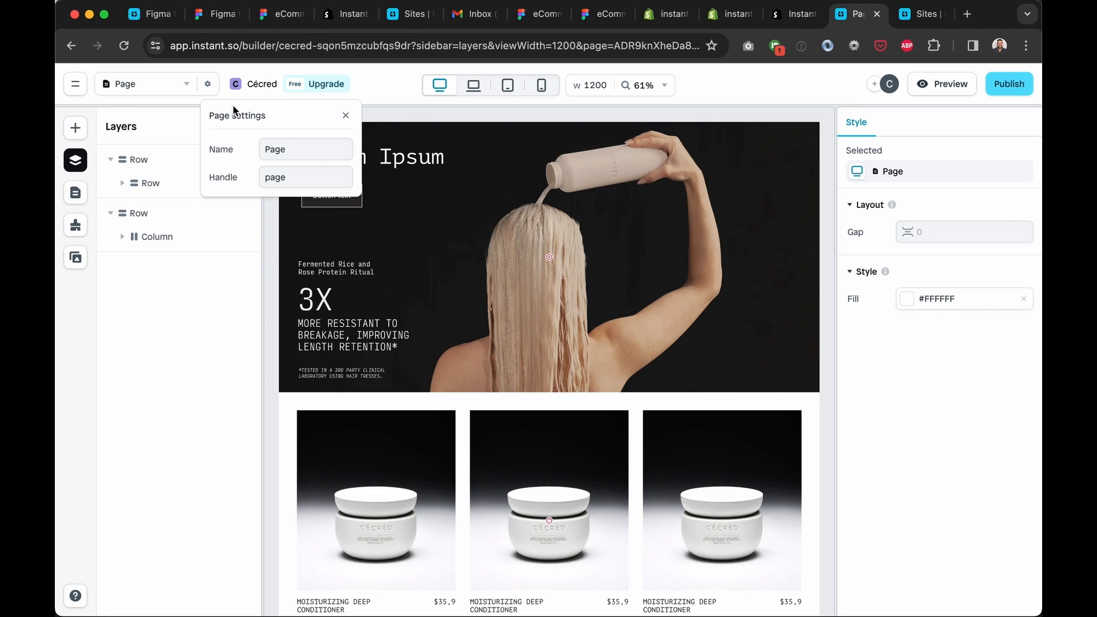
double_click(287, 146)
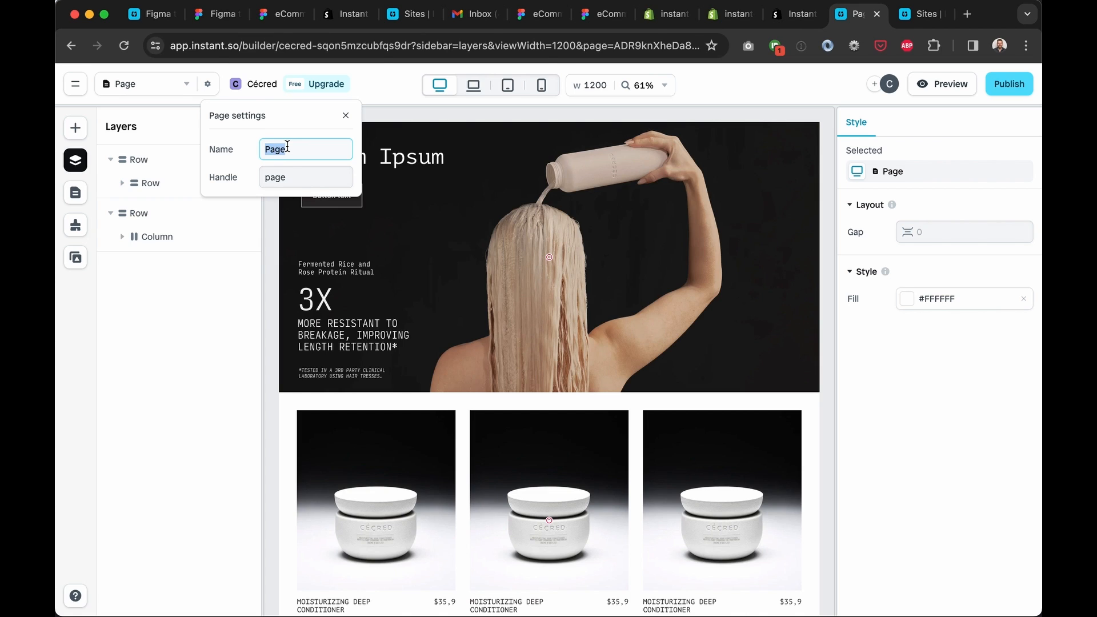
type("Cacred")
key("Tab")
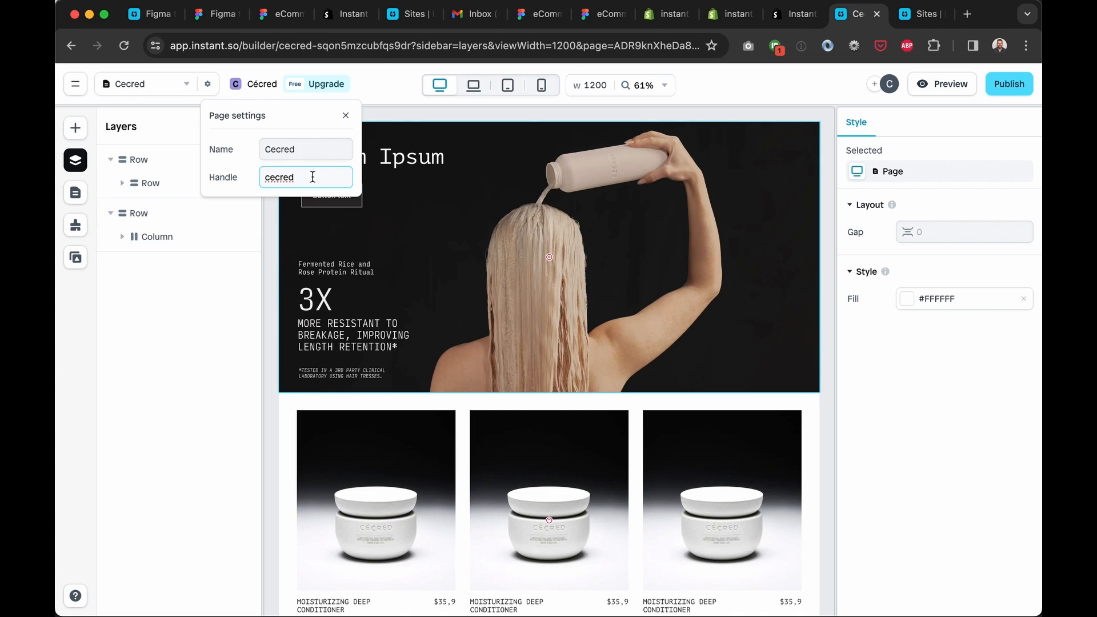
left_click(407, 113)
left_click(1011, 89)
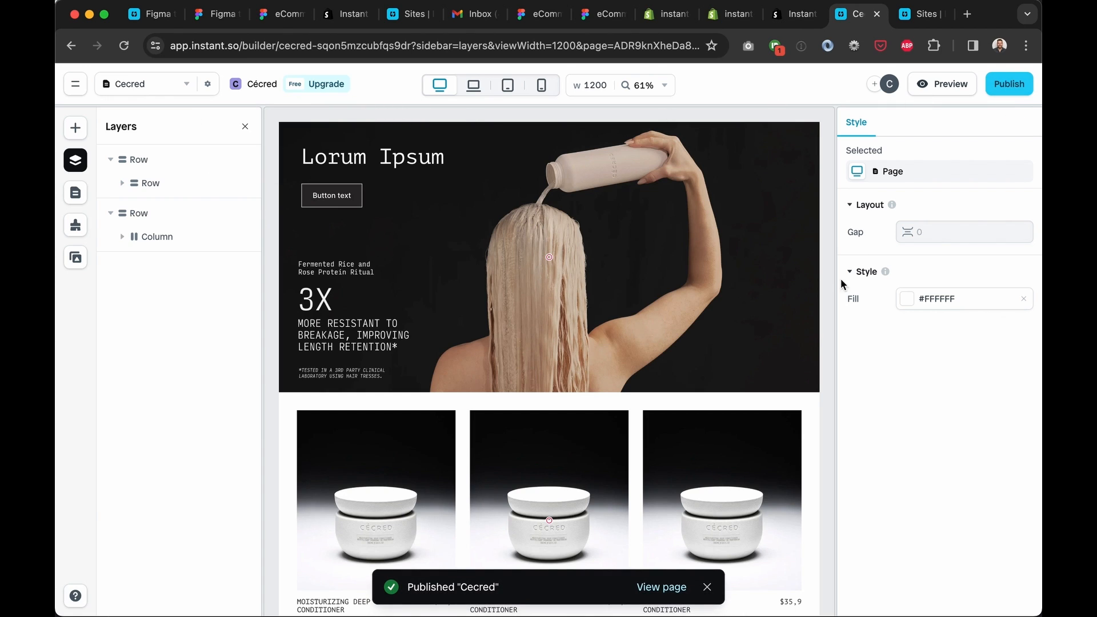
left_click(662, 586)
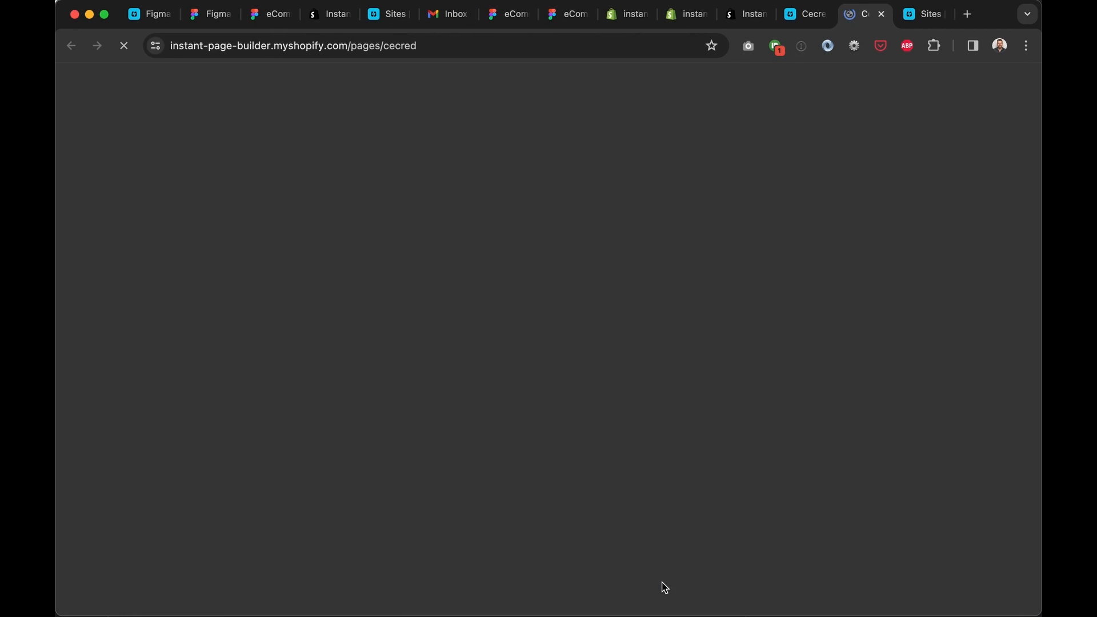
Scroll the live Cecred page and Inspect the hero in DevTools
scroll(455, 239, "down", 10)
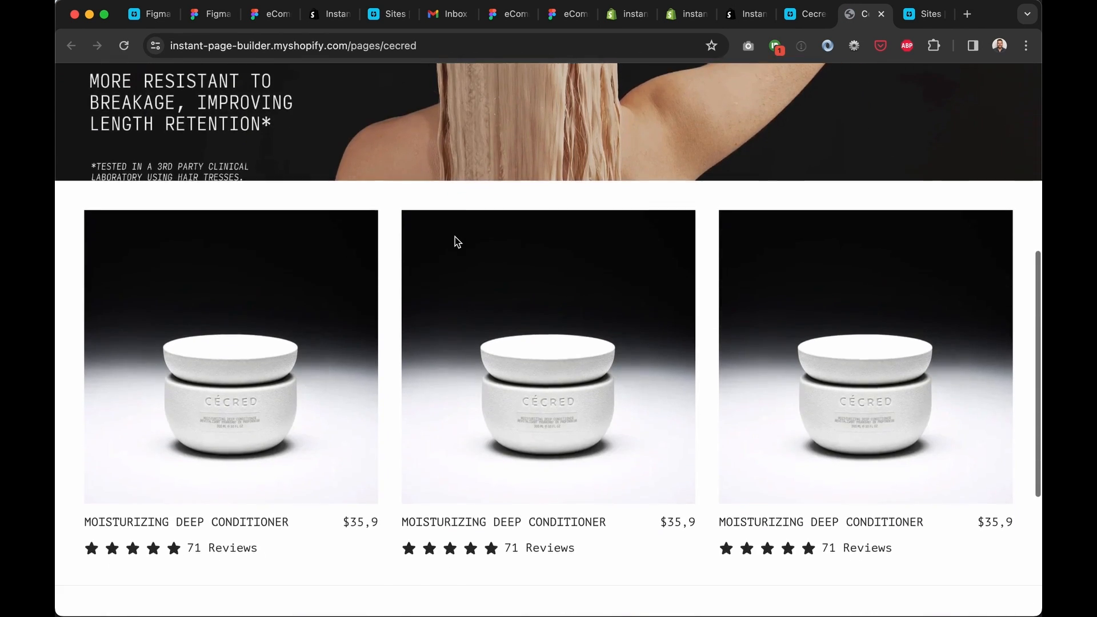
scroll(457, 240, "down", 5)
scroll(409, 330, "up", 12)
scroll(408, 330, "down", 2)
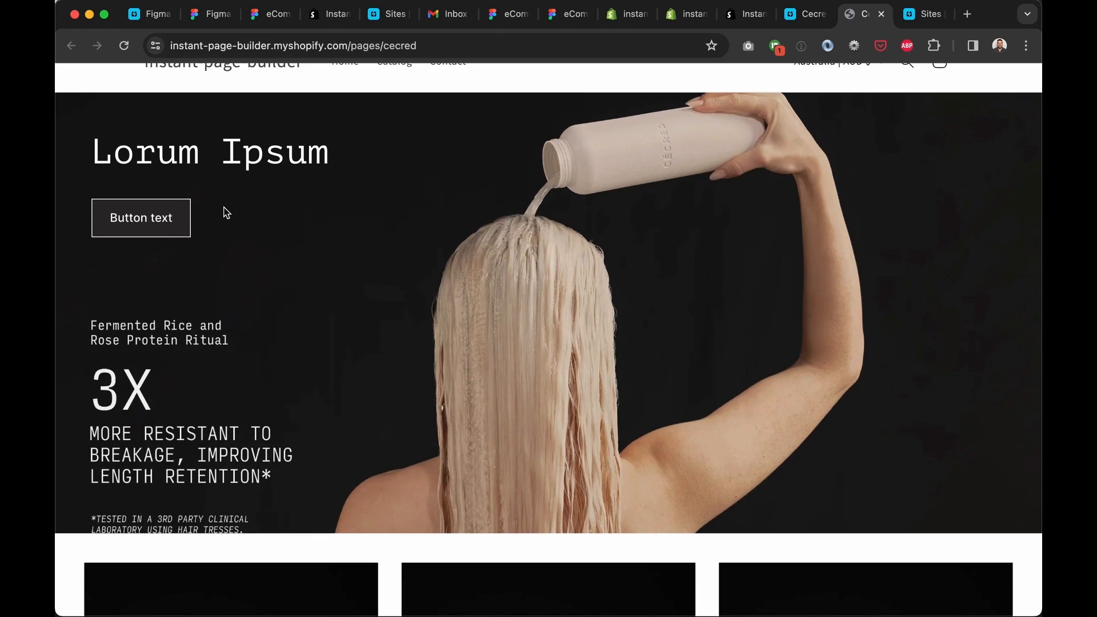
right_click(518, 234)
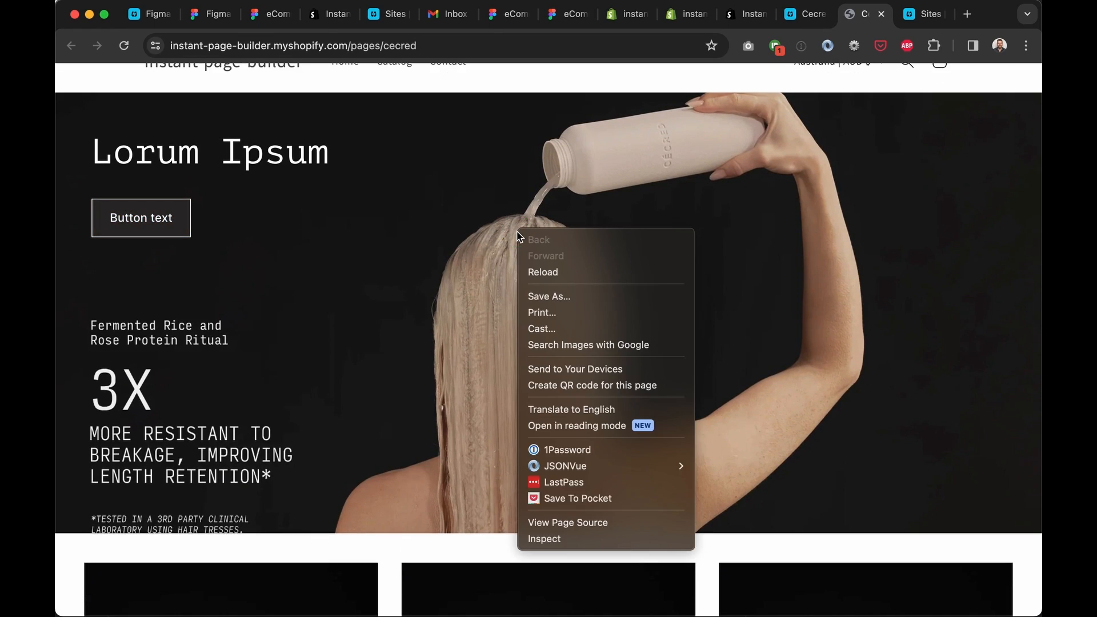
left_click(571, 539)
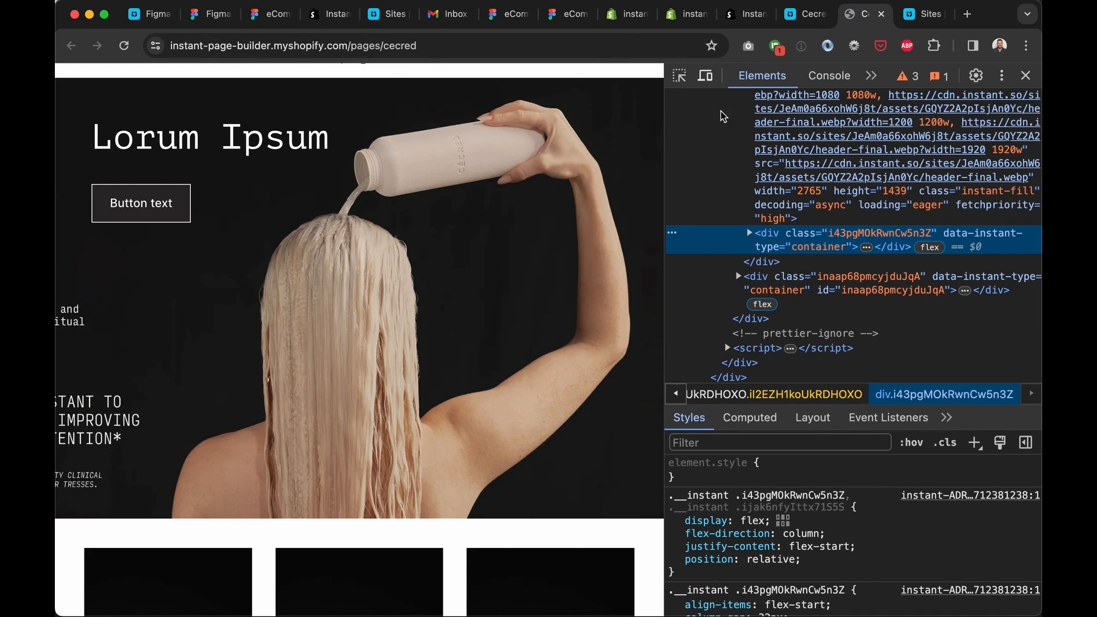
Select the template's root container and its wrapping Shopify section in the Elements tree
scroll(845, 240, "up", 5)
left_click_drag(385, 46, 558, 50)
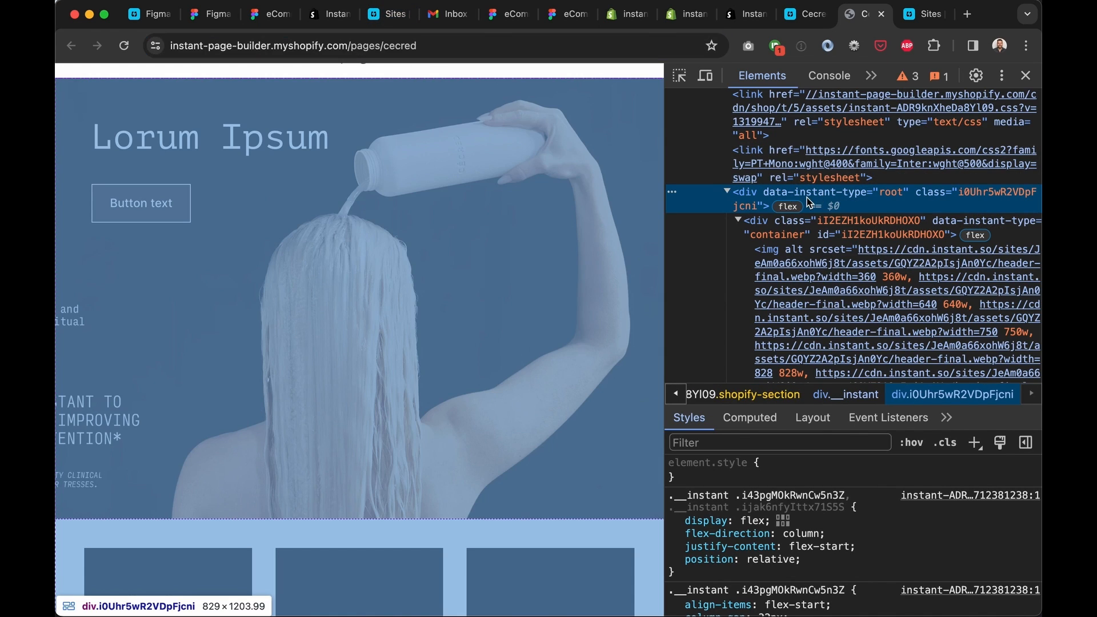
left_click(860, 234)
scroll(859, 239, "up", 2)
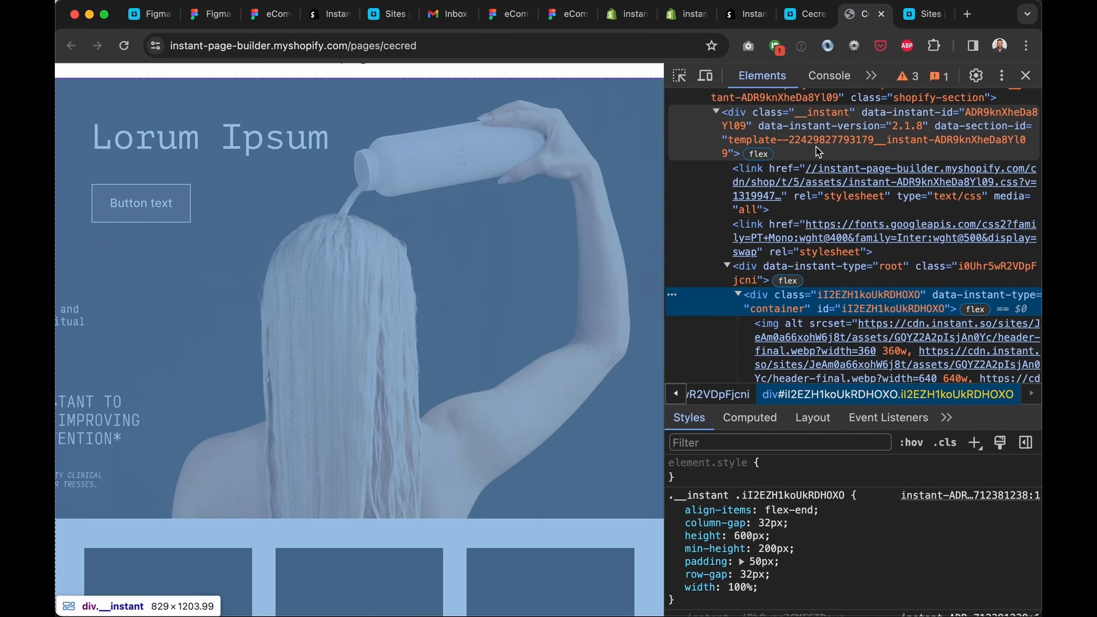
scroll(834, 217, "up", 4)
left_click(831, 201)
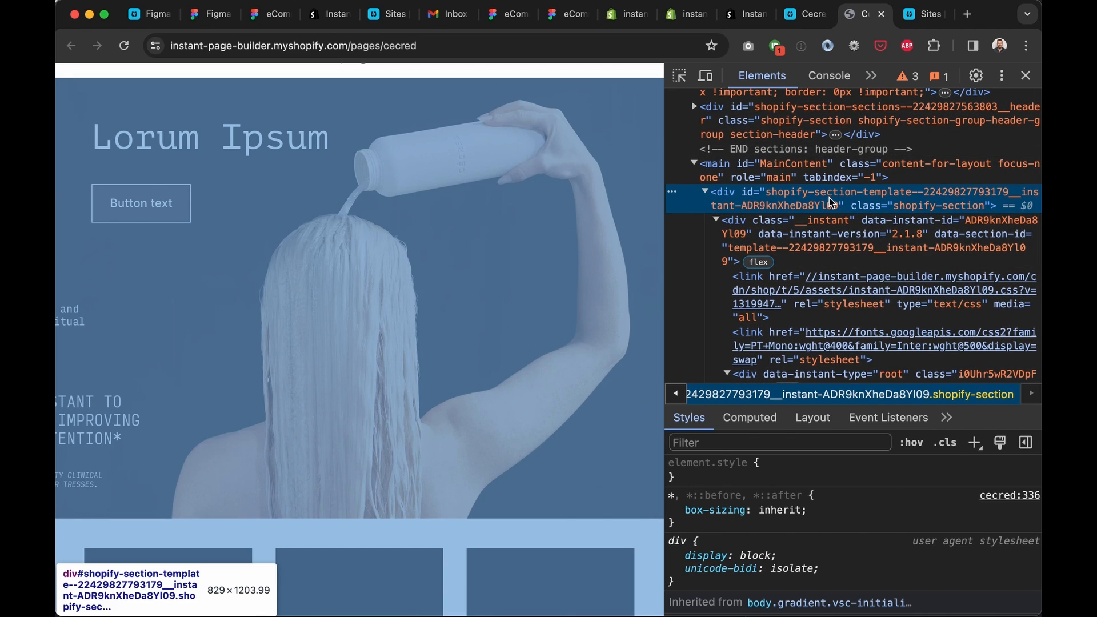
scroll(839, 194, "down", 10)
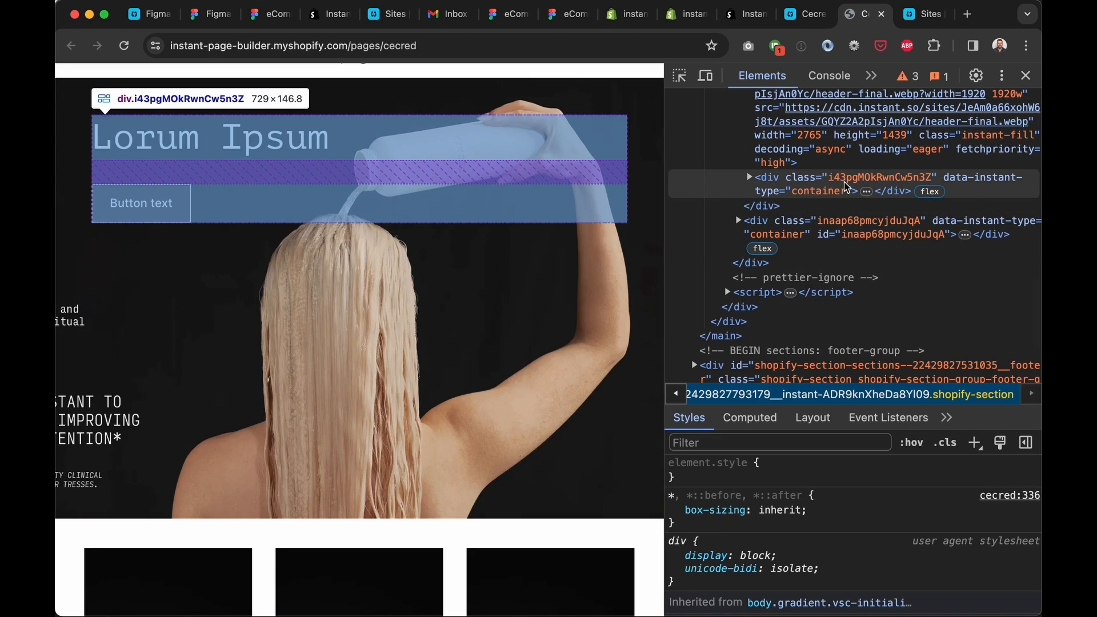
Expand the hero text container, its sibling containers and the footer section elements
left_click(844, 190)
double_click(861, 181)
left_click(749, 177)
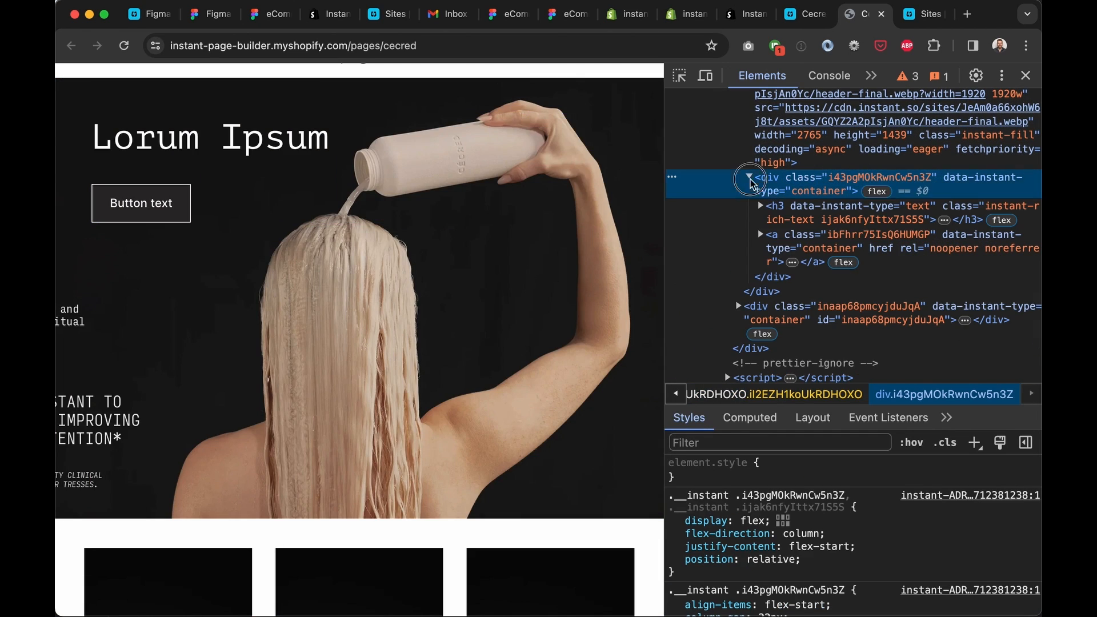
left_click(857, 220)
scroll(876, 197, "down", 1)
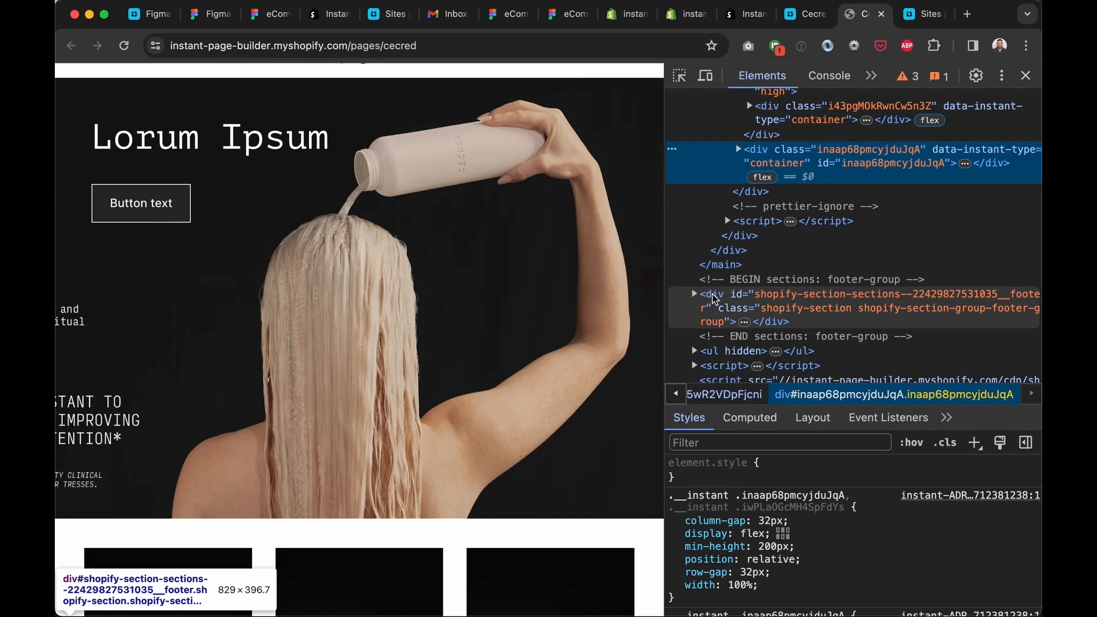
left_click(806, 293)
scroll(807, 289, "down", 4)
scroll(807, 293, "down", 1)
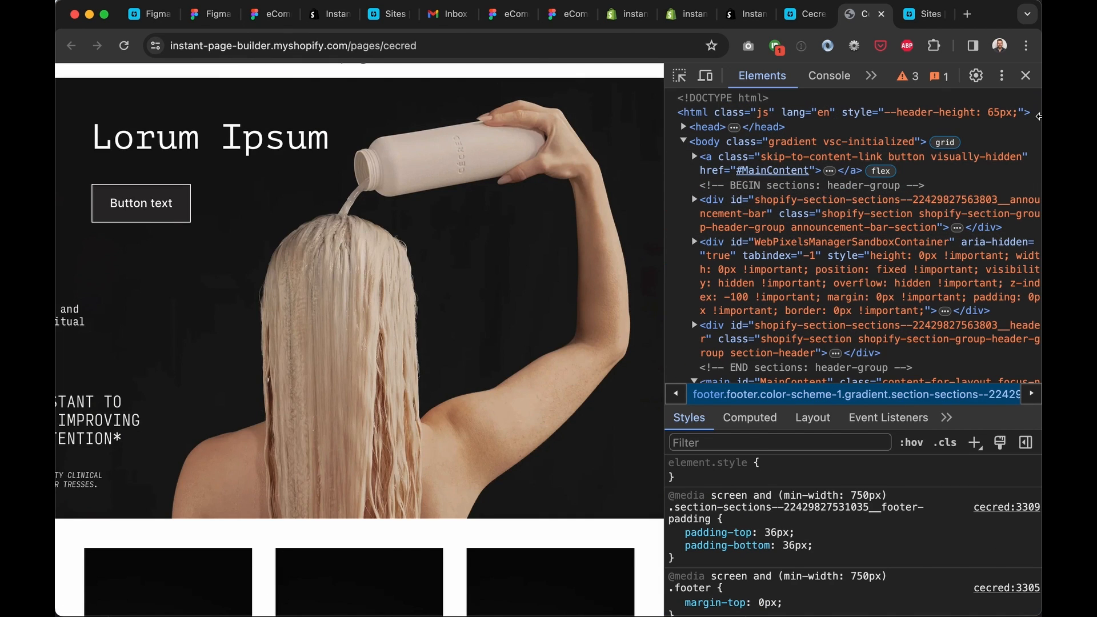
Close DevTools, look over the full page, and return to Instant
left_click(1025, 75)
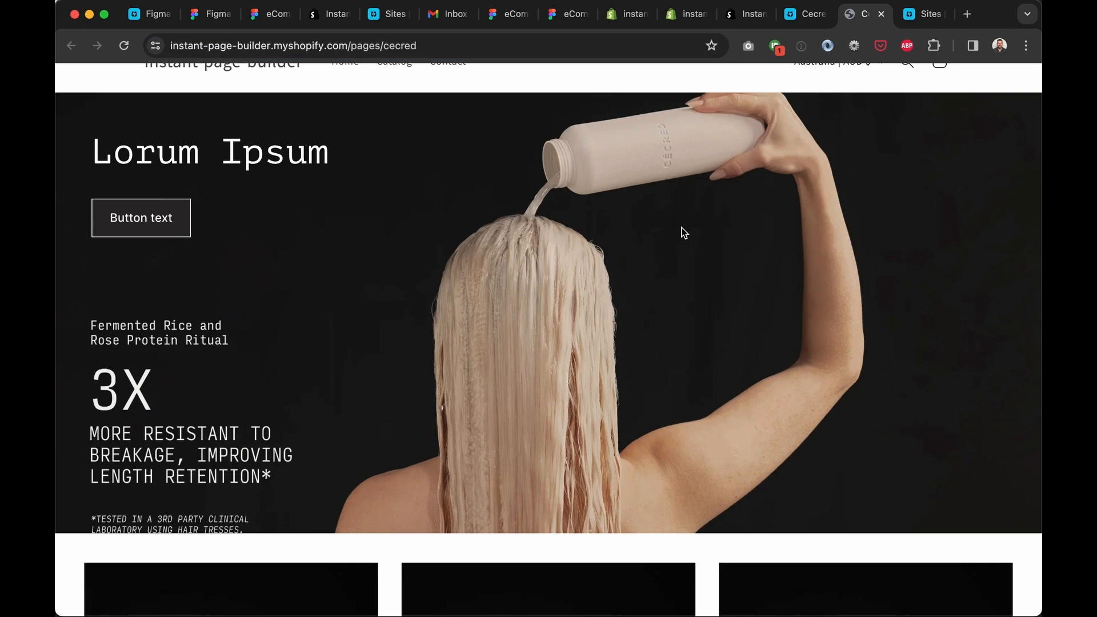
scroll(681, 230, "down", 15)
scroll(681, 230, "up", 15)
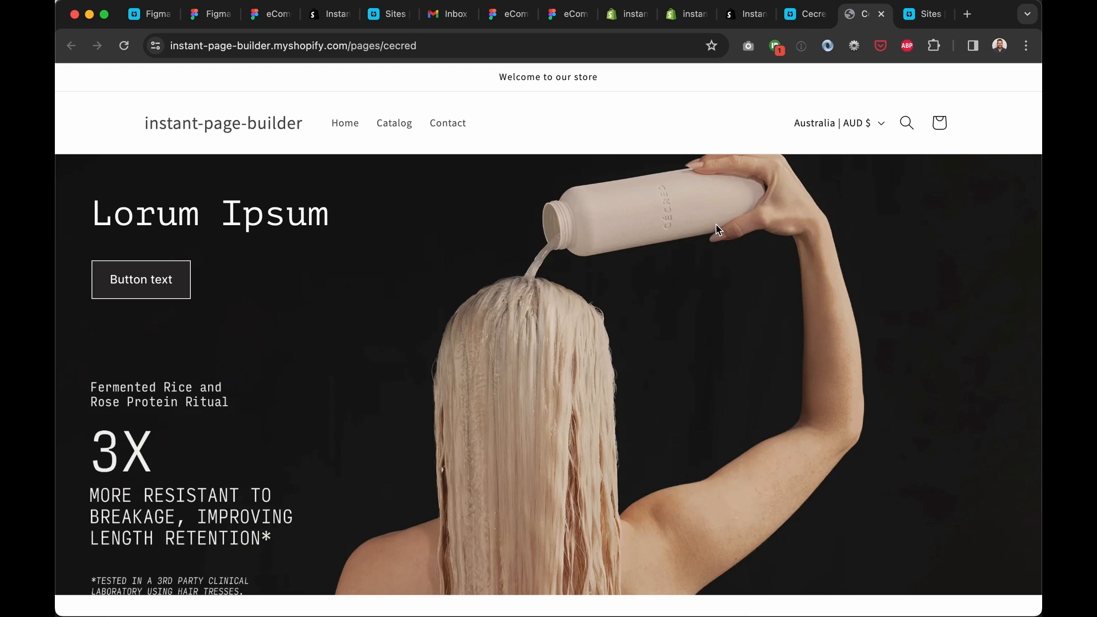
left_click(881, 13)
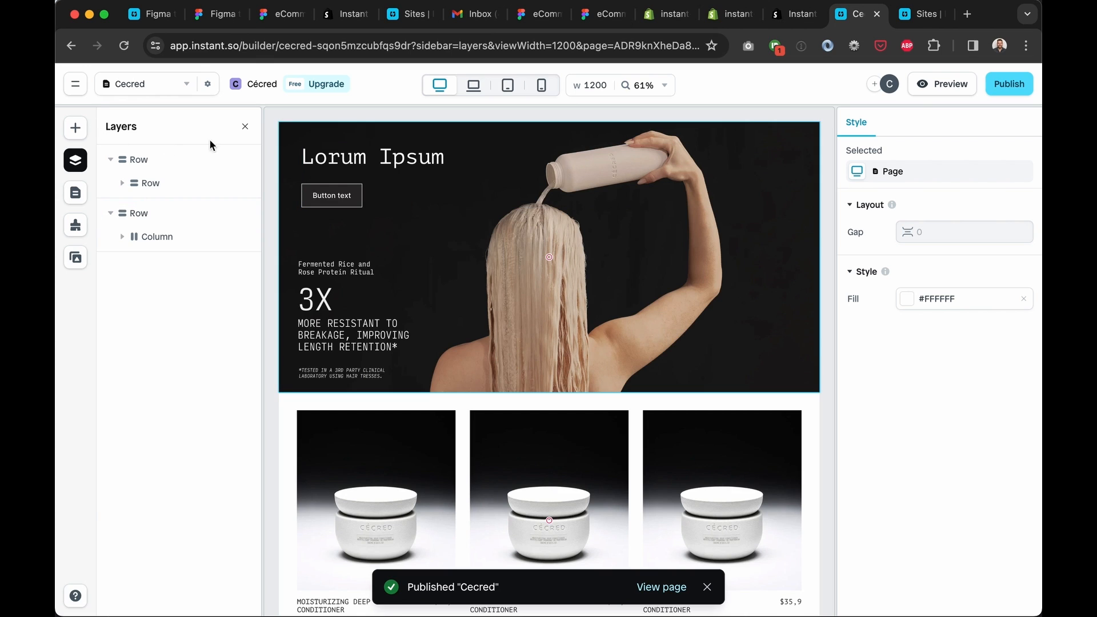
Delete the Single Product Page layer from the Single Product section, then go back to Figma
left_click(246, 127)
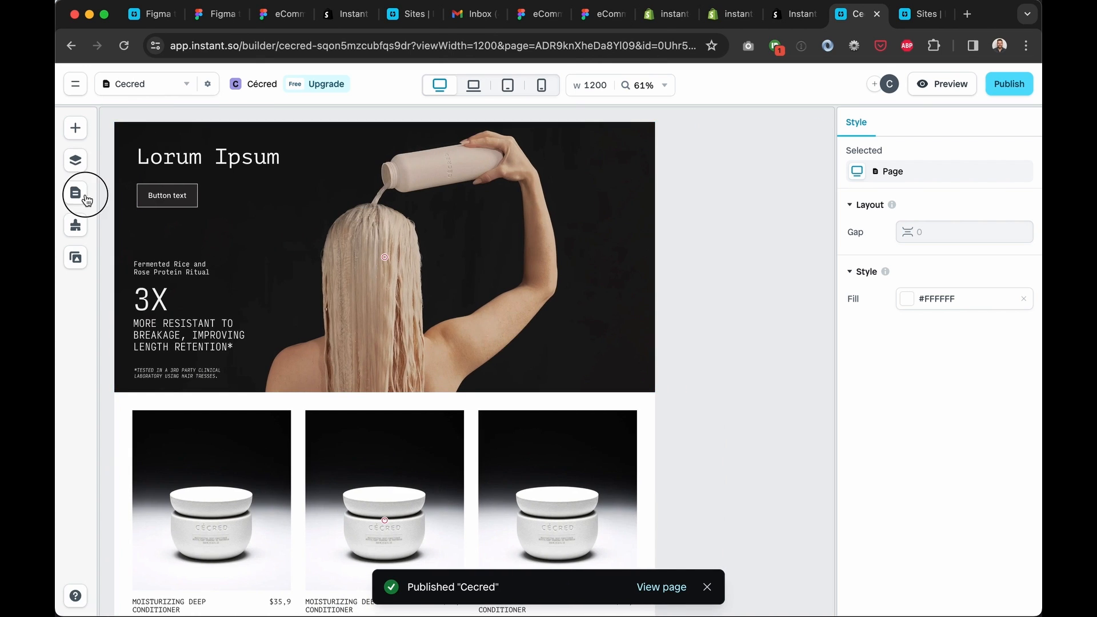
left_click(77, 194)
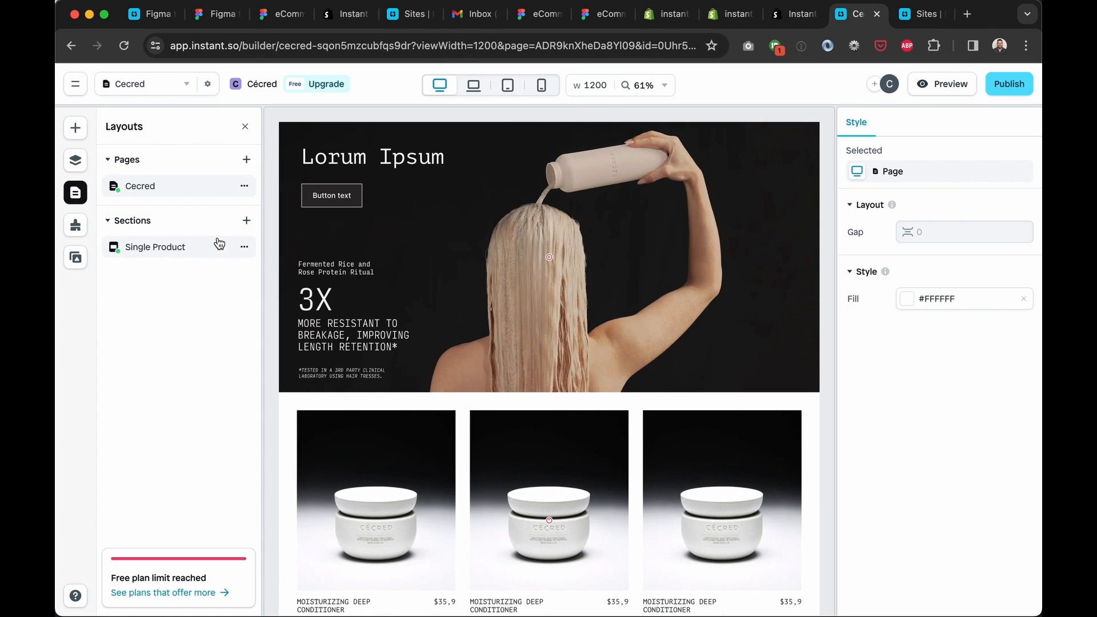
left_click(217, 246)
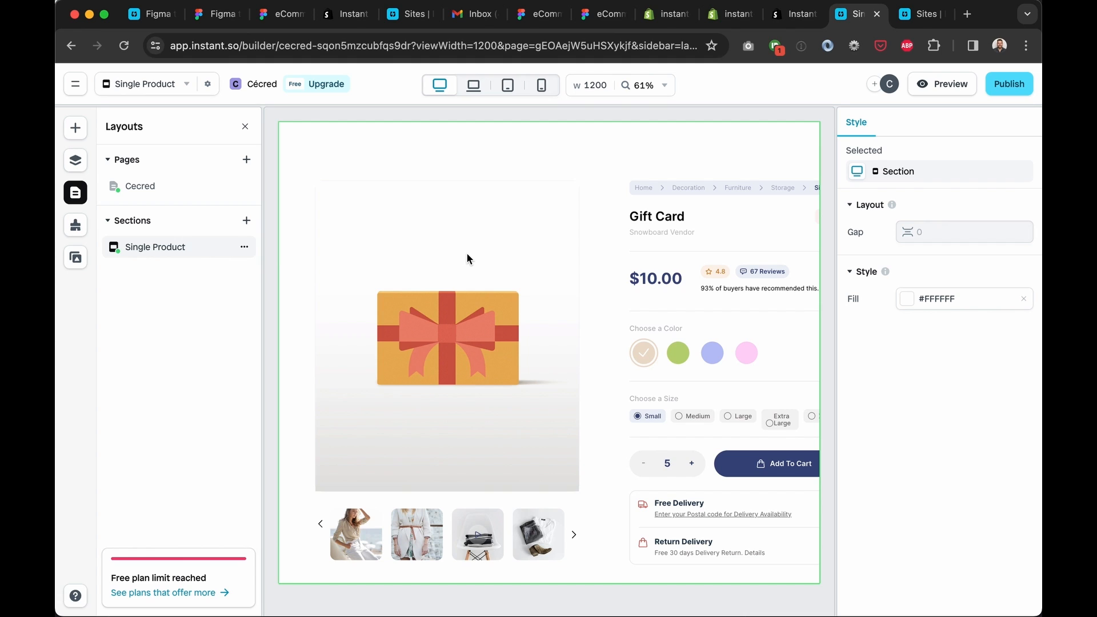
left_click(467, 253)
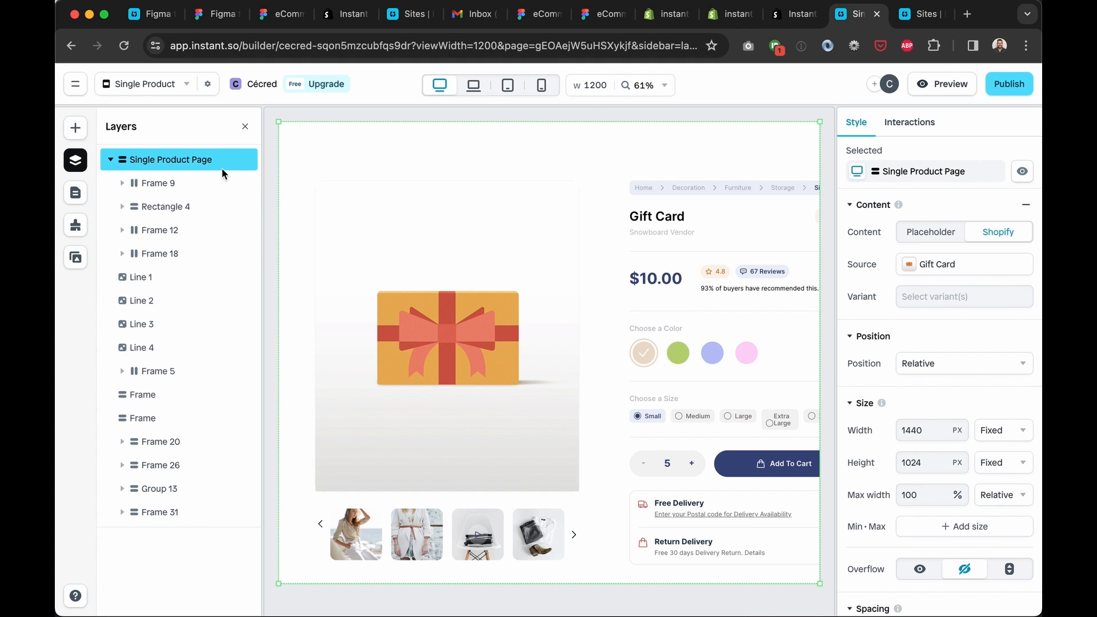
left_click(212, 167)
key("BackSpace")
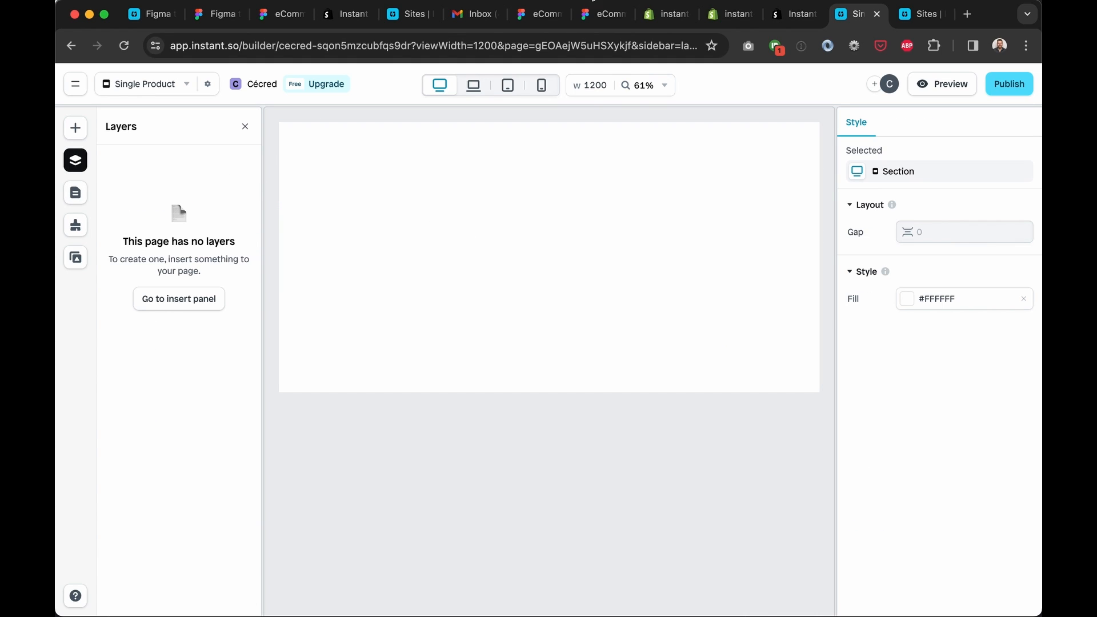
left_click(595, 17)
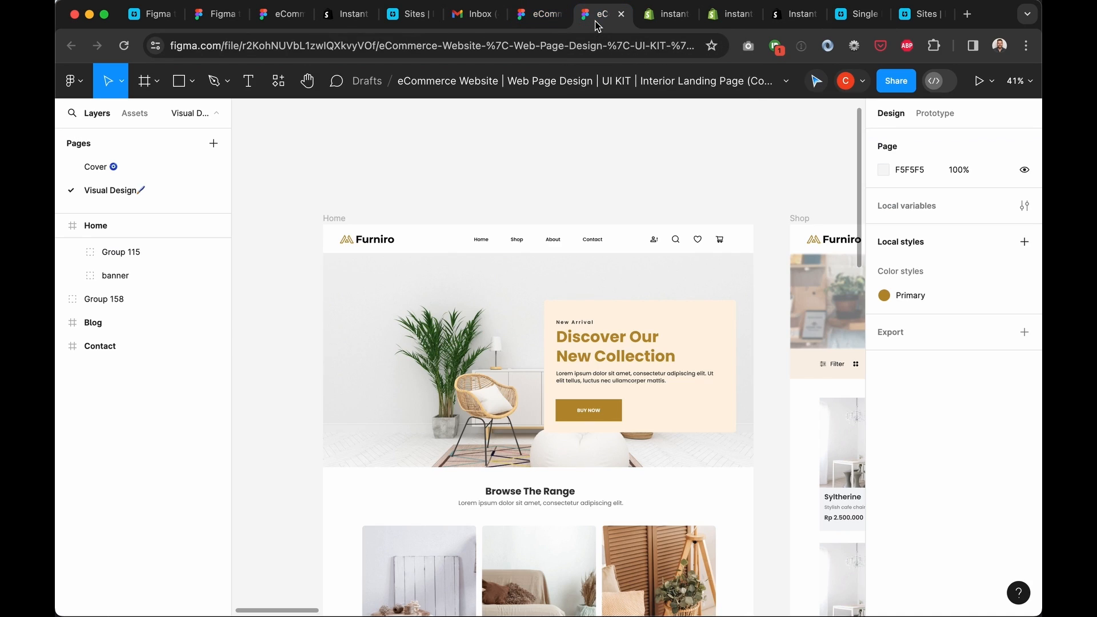
Search the Figma Community website templates for 'product page'
left_click(543, 17)
mouse_move(542, 83)
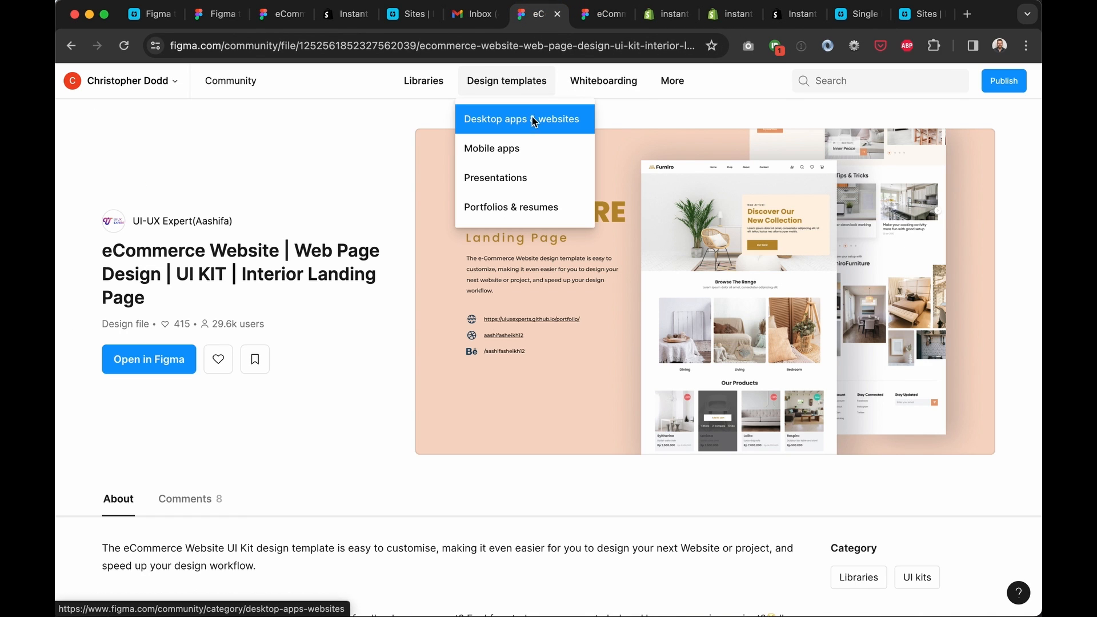
left_click(532, 119)
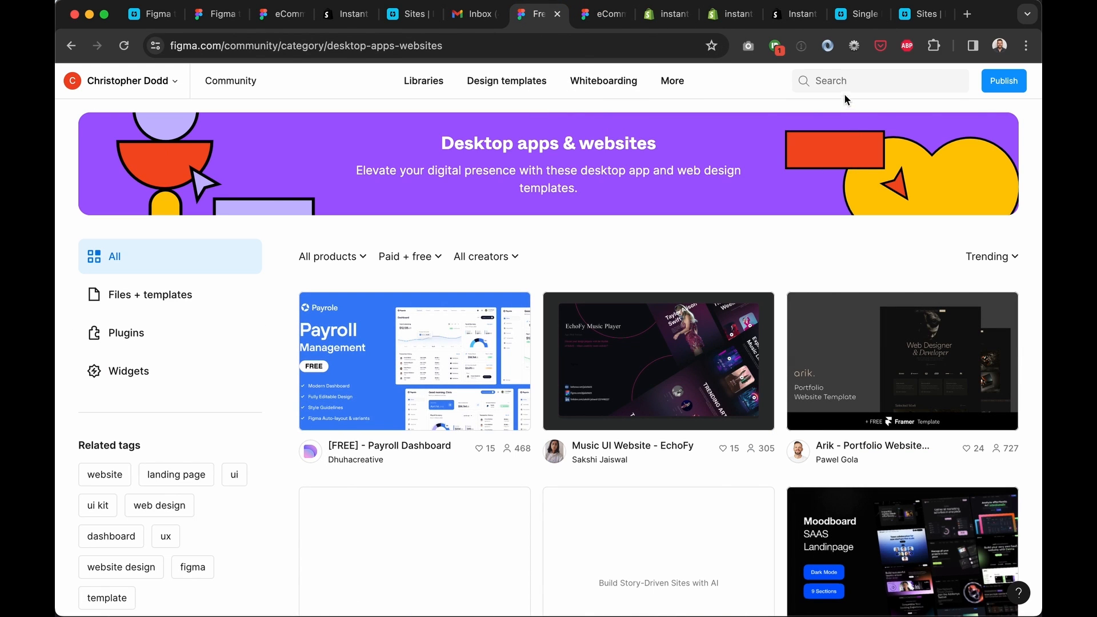
left_click(844, 81)
type("product ")
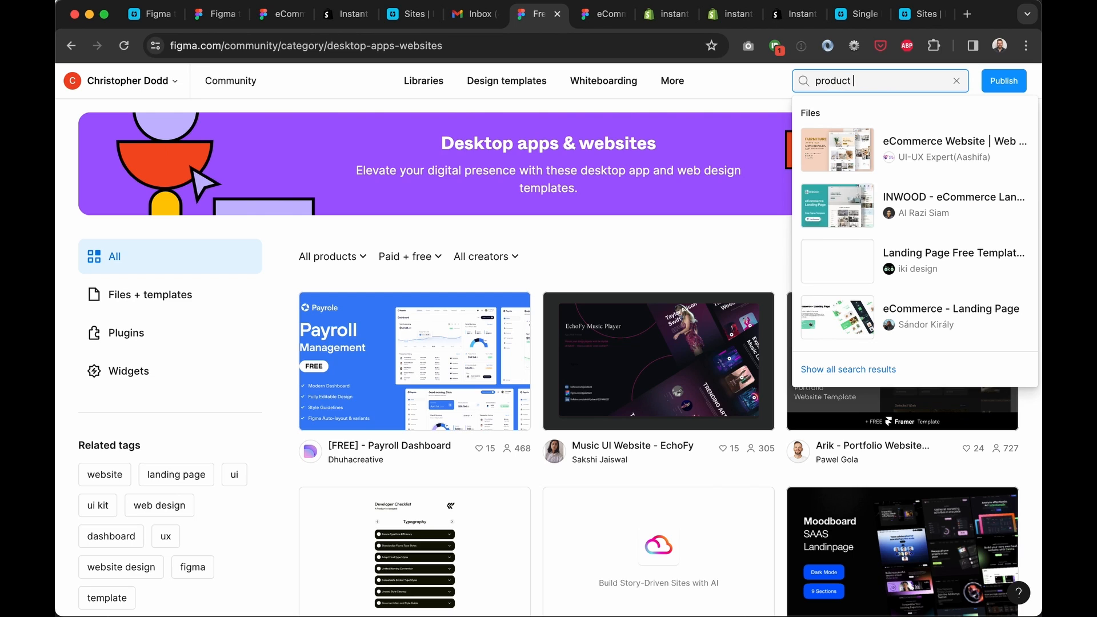
type("page")
key("Return")
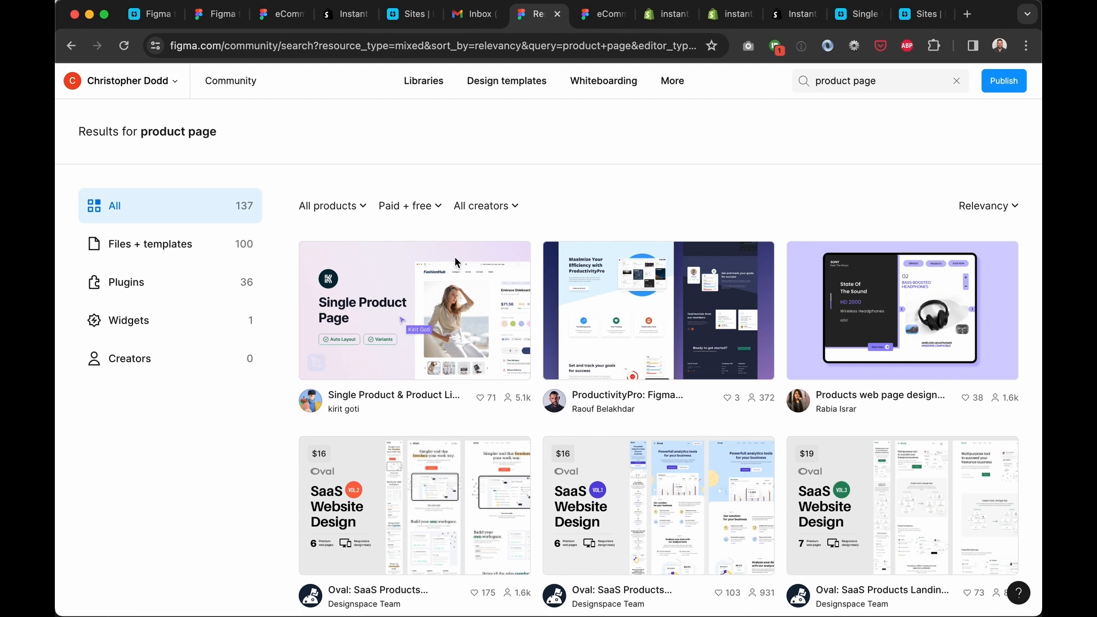
Open the Single Product & Product List Page template and view its Visual Design page
left_click(420, 311)
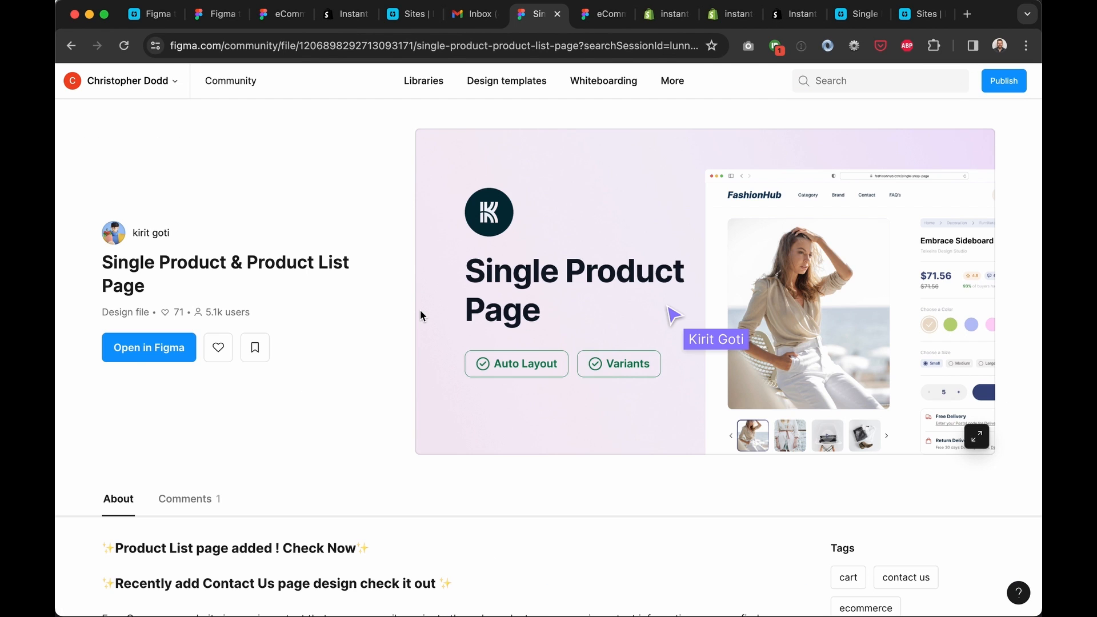
left_click(171, 348)
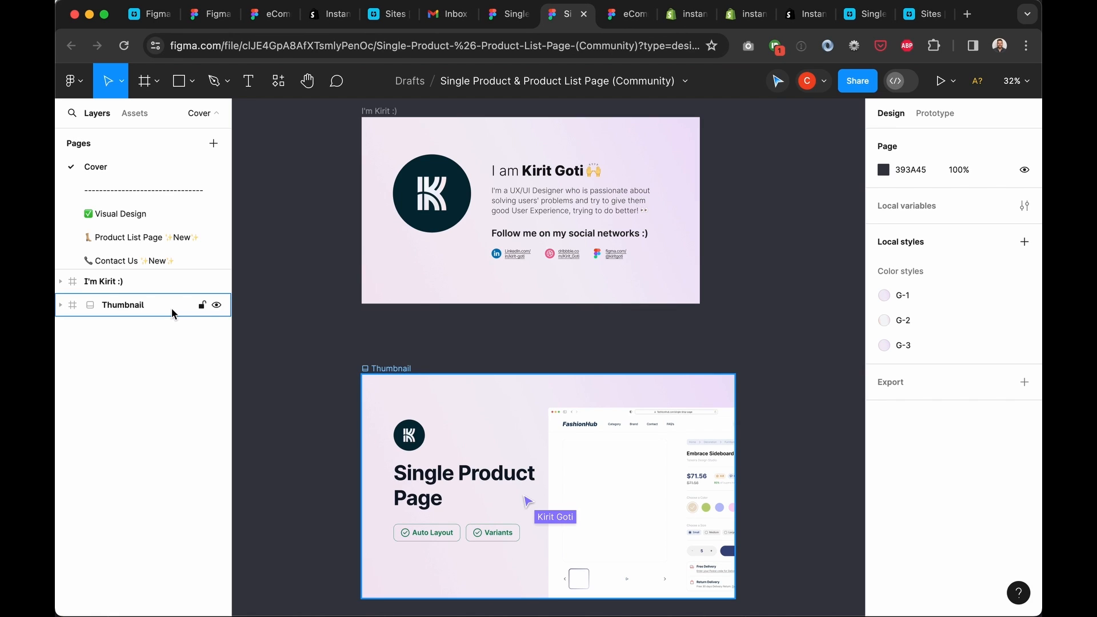
left_click(120, 214)
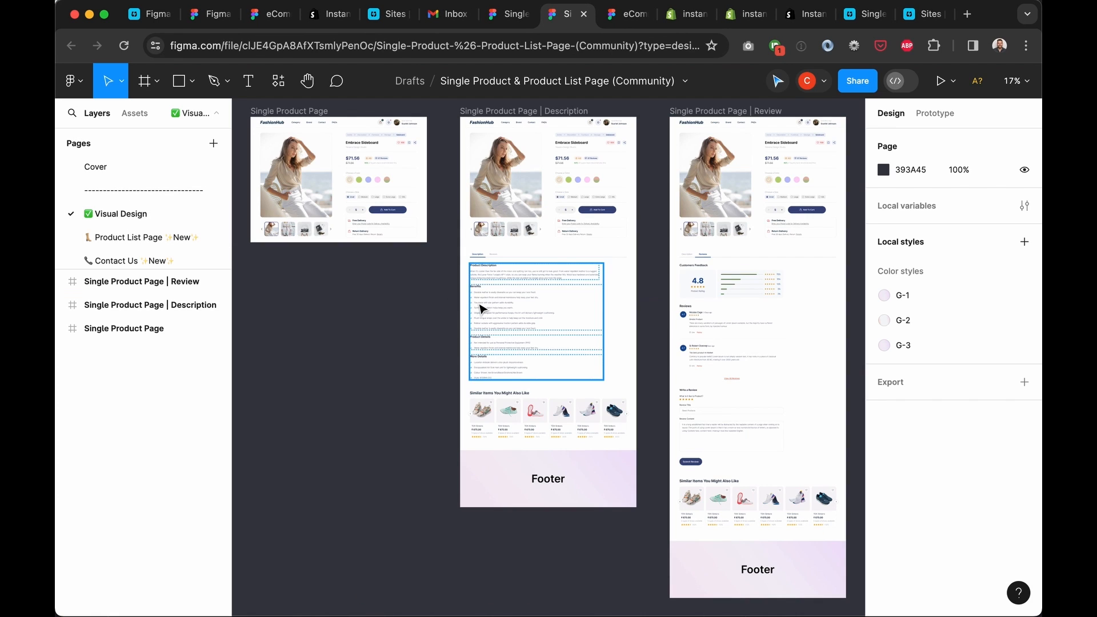
scroll(428, 306, "down", 4)
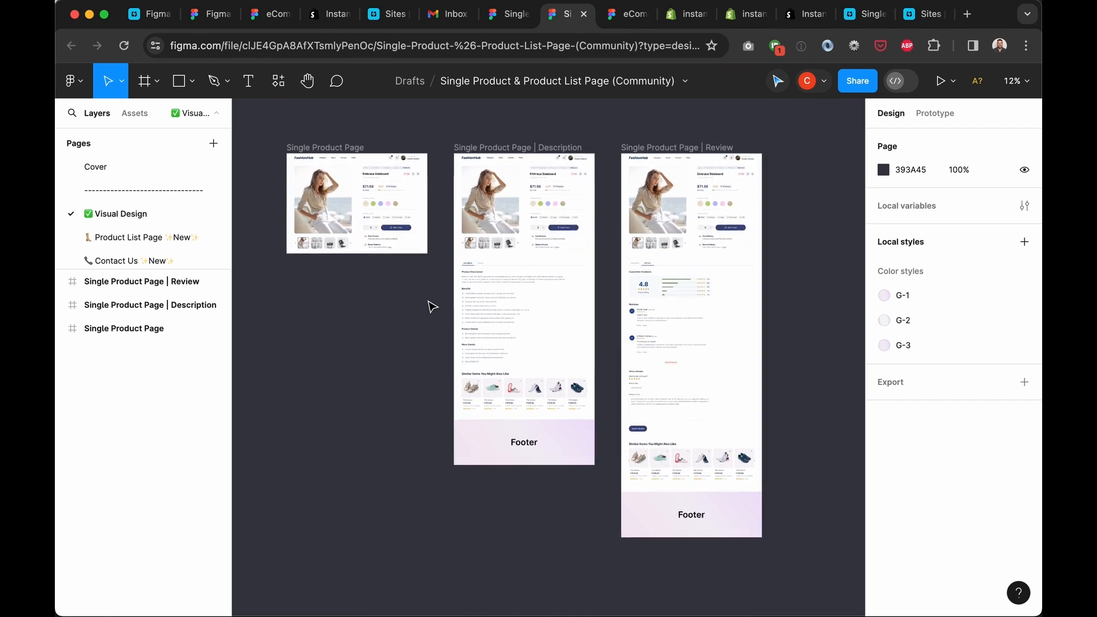
left_click(184, 237)
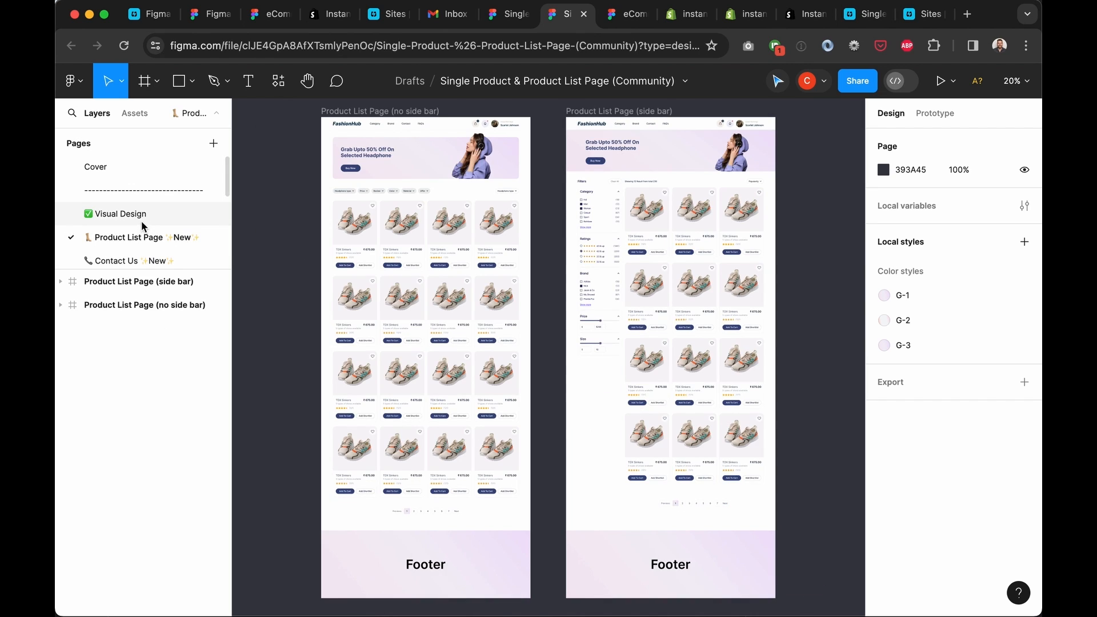
left_click(141, 220)
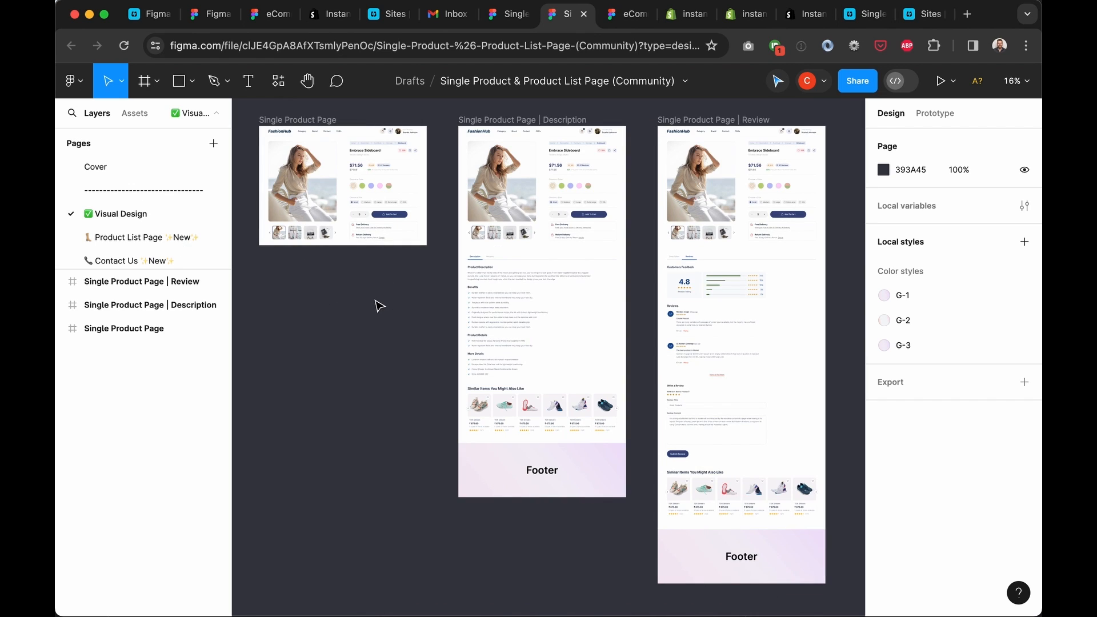
scroll(380, 306, "up", 3)
scroll(377, 306, "up", 5)
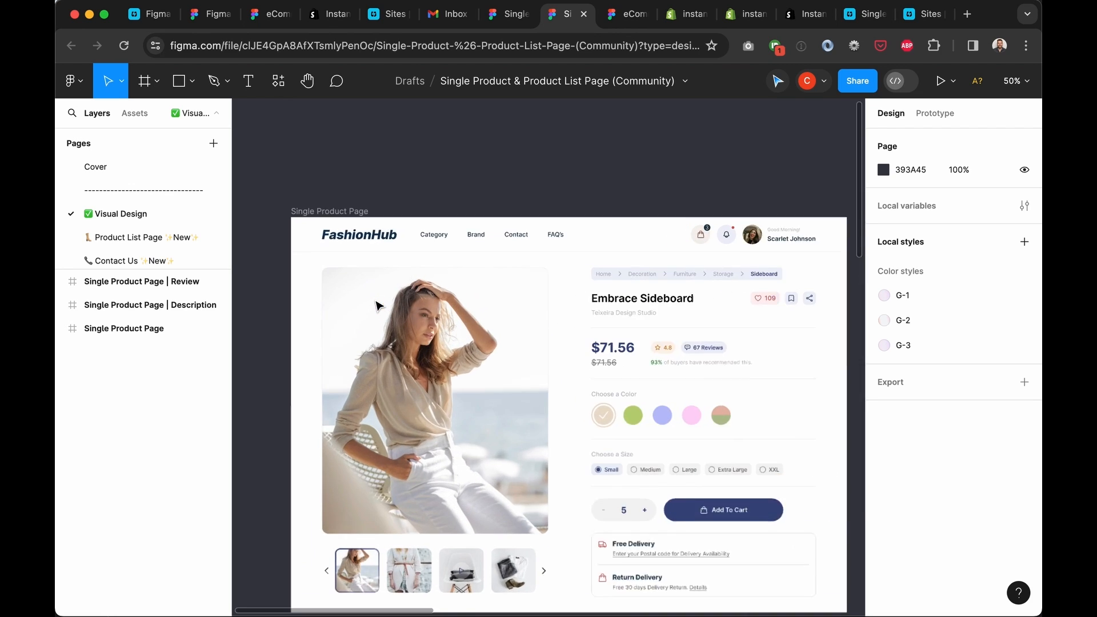
left_click(445, 287)
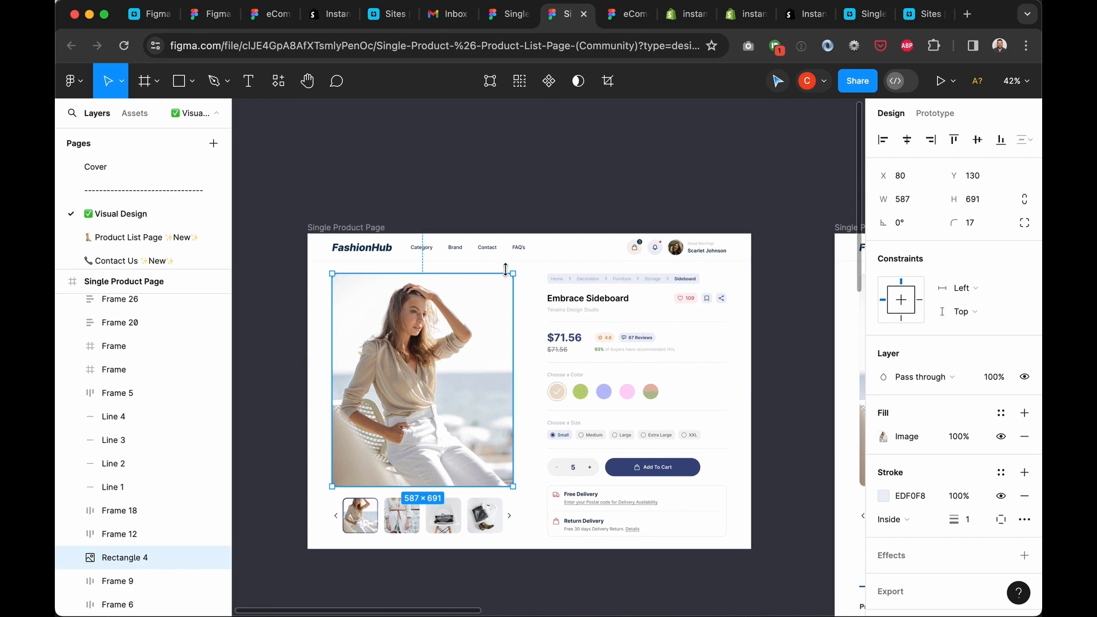
left_click(534, 274)
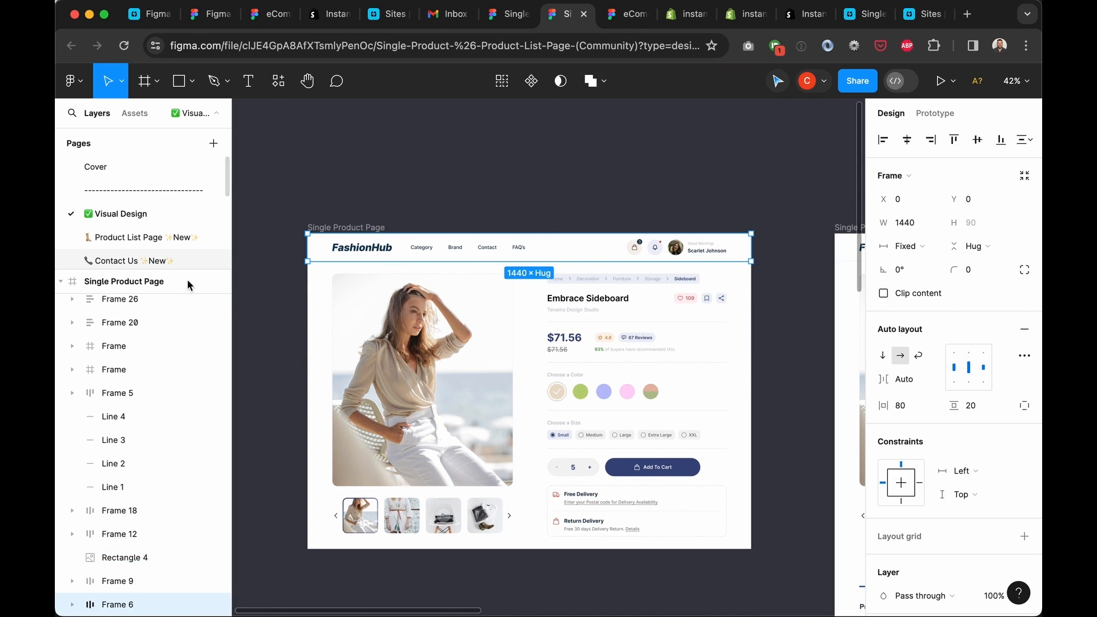
Copy the Single Product Page frame with the Figma to Shopify with Instant plugin
left_click(158, 281)
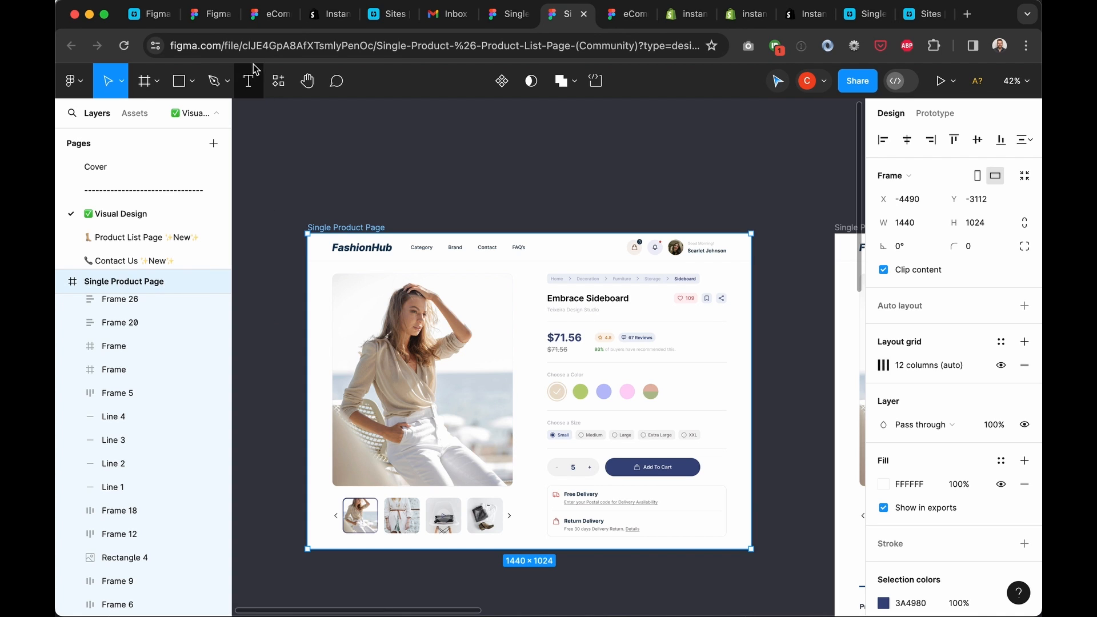
left_click(78, 89)
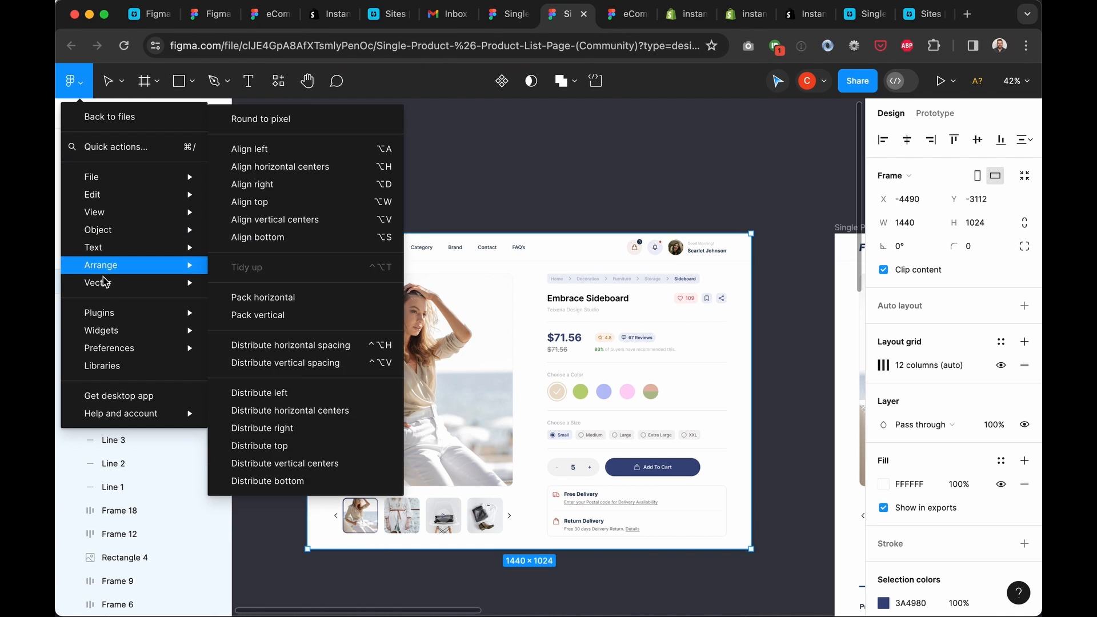
mouse_move(105, 312)
left_click(270, 333)
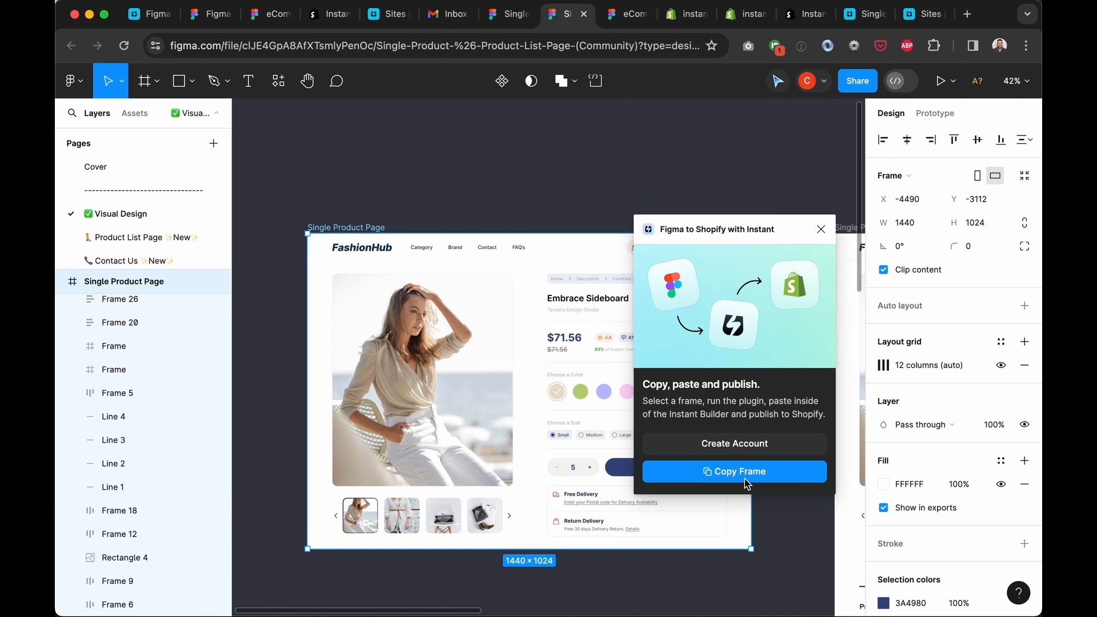
left_click(749, 479)
left_click(840, 23)
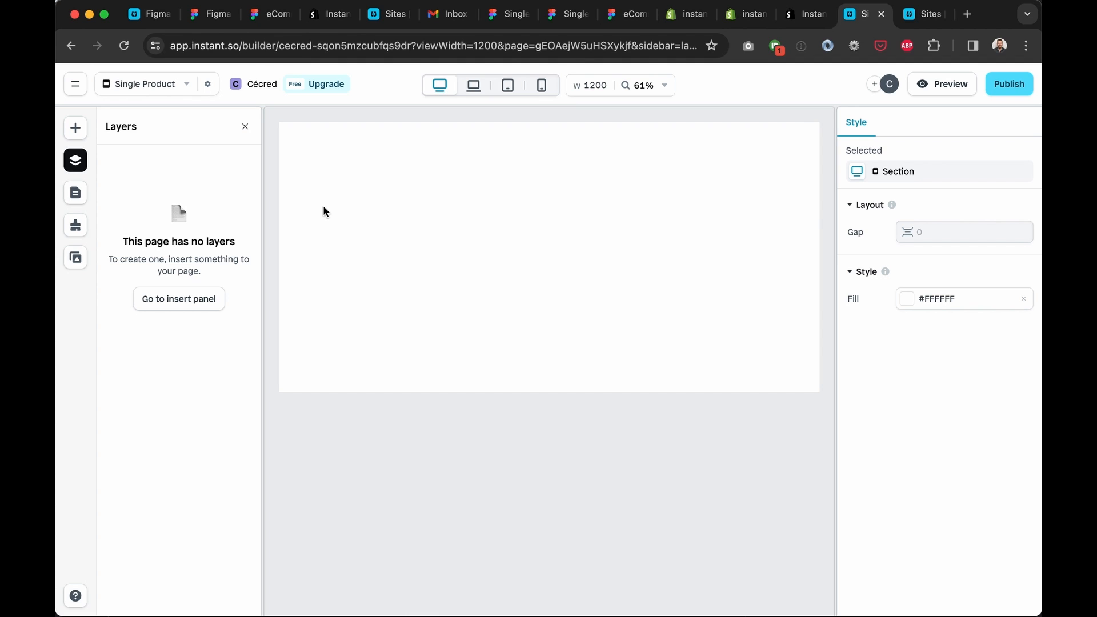
Paste the Figma frame into Instant and review the auto layout warning
key("super+v")
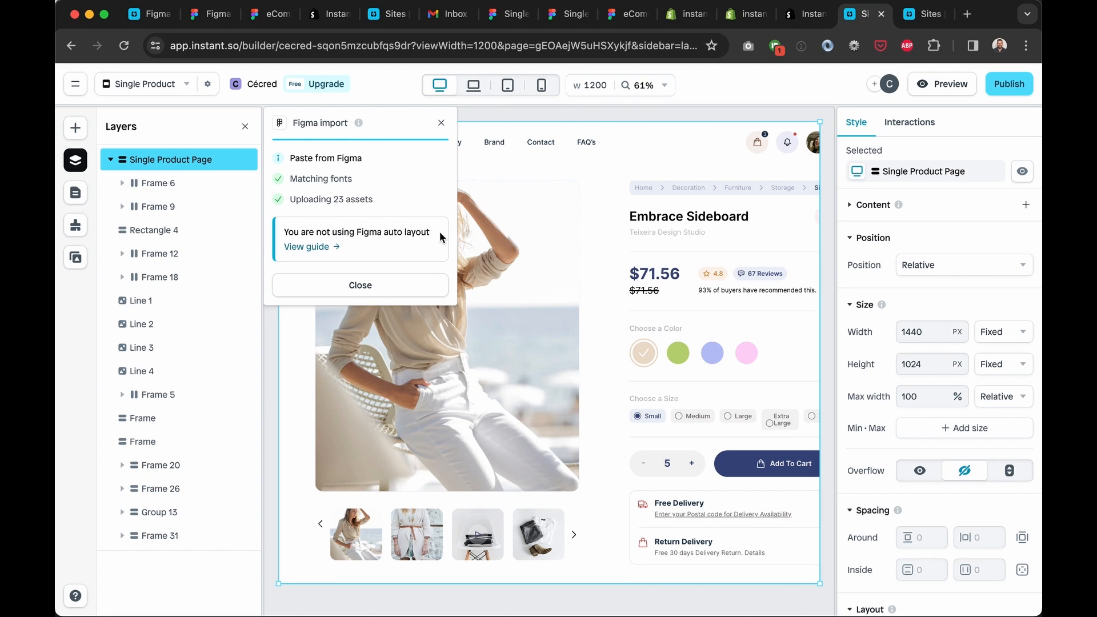
left_click_drag(440, 236, 287, 231)
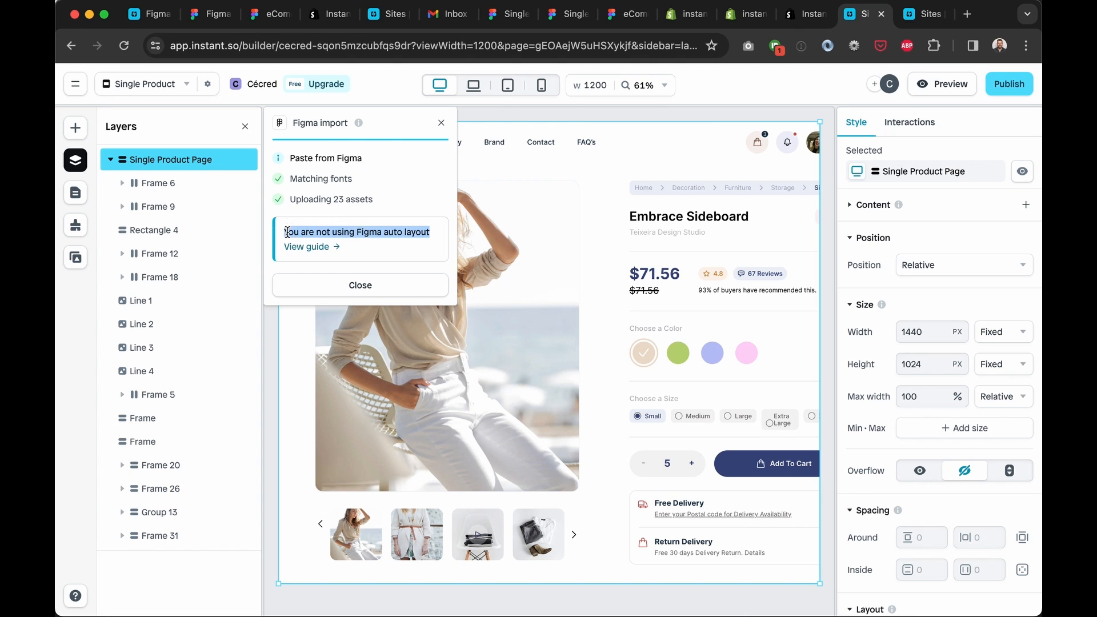
left_click(386, 220)
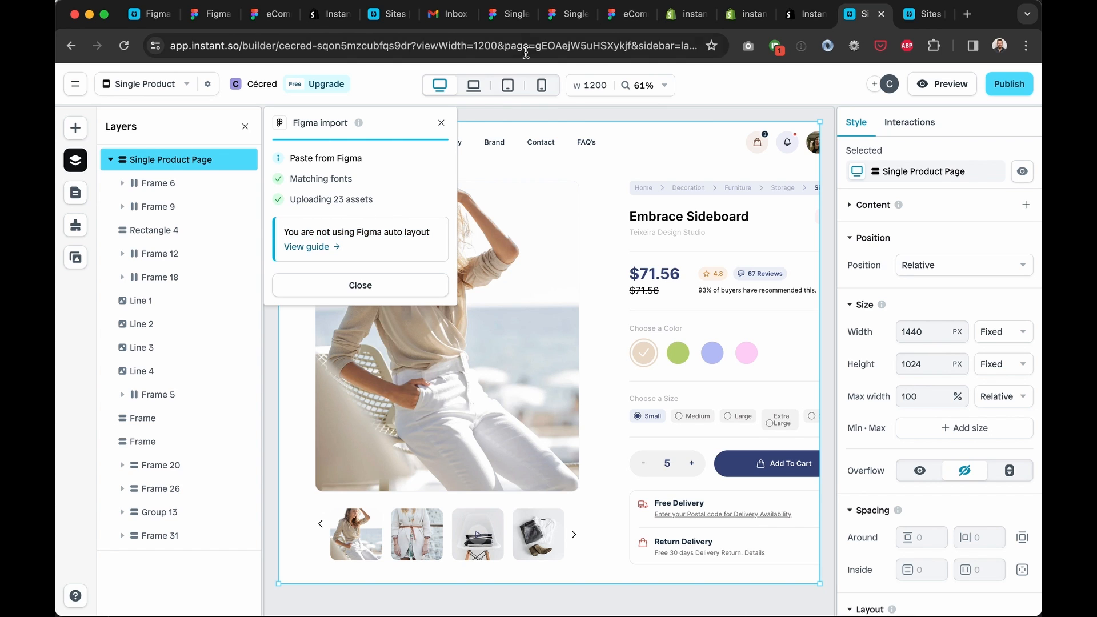
Compare against the Figma template preview, then close the Figma import notice in Instant
left_click(553, 19)
left_click(451, 14)
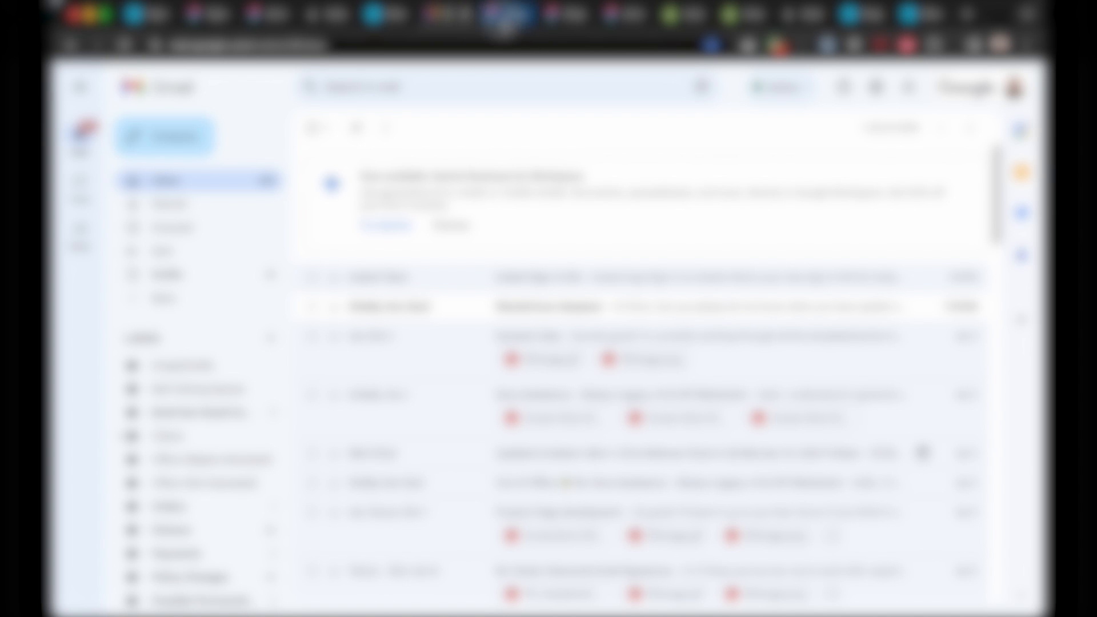
left_click(505, 14)
left_click(428, 368)
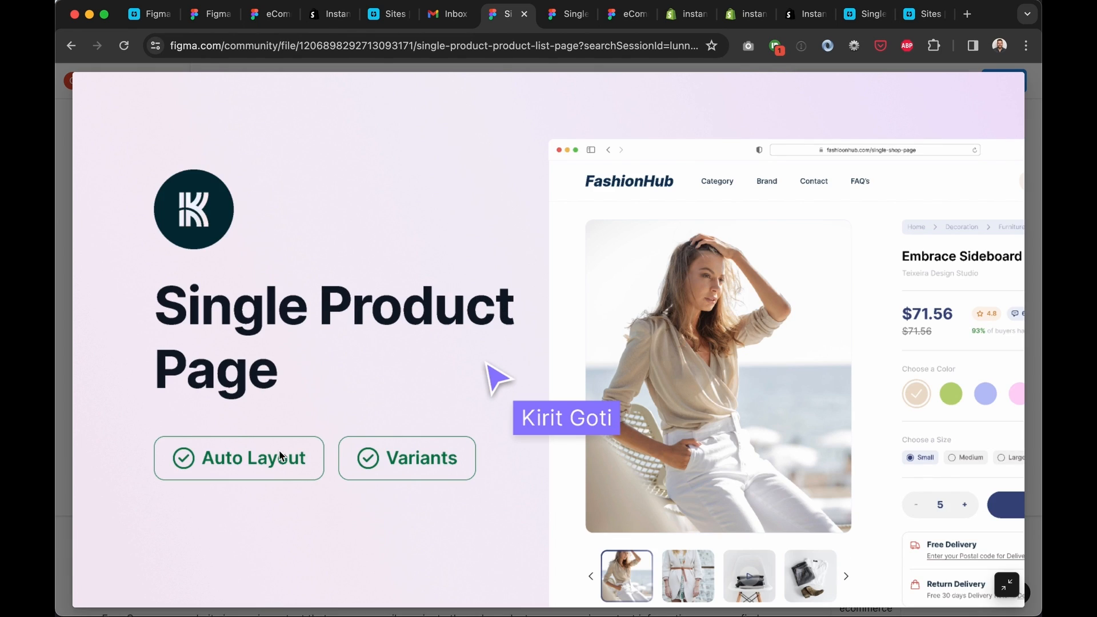
left_click(236, 455)
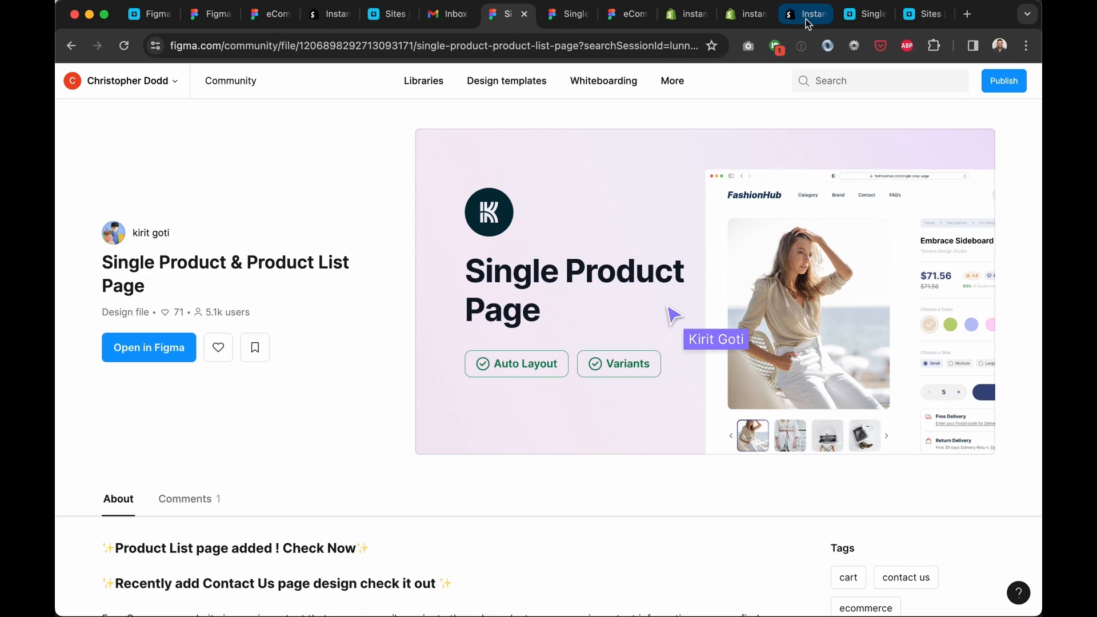
left_click(866, 14)
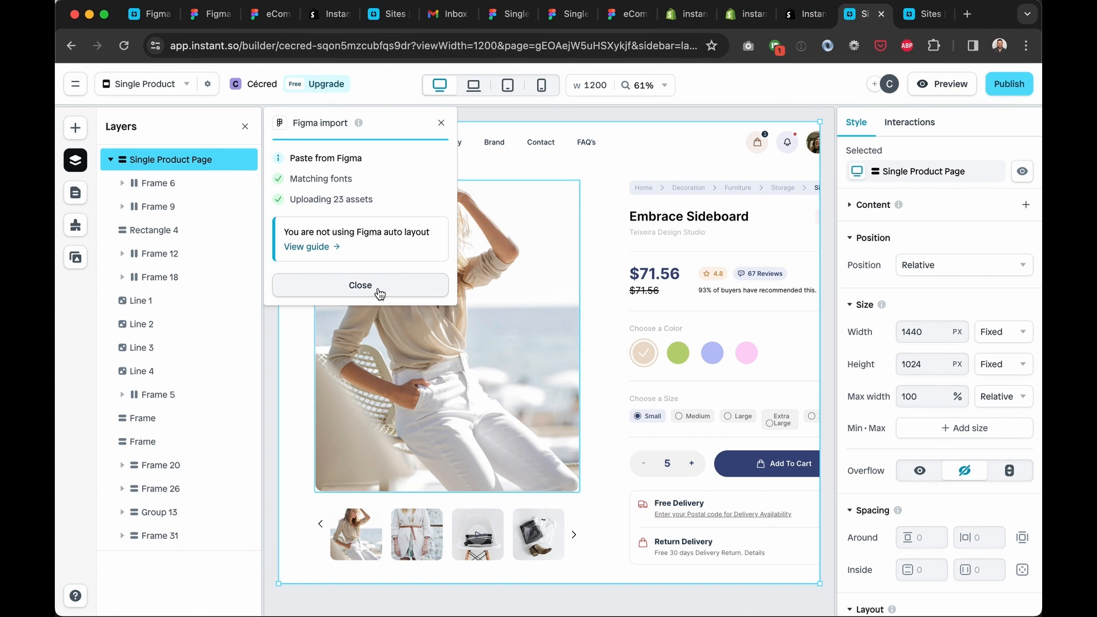
left_click(379, 293)
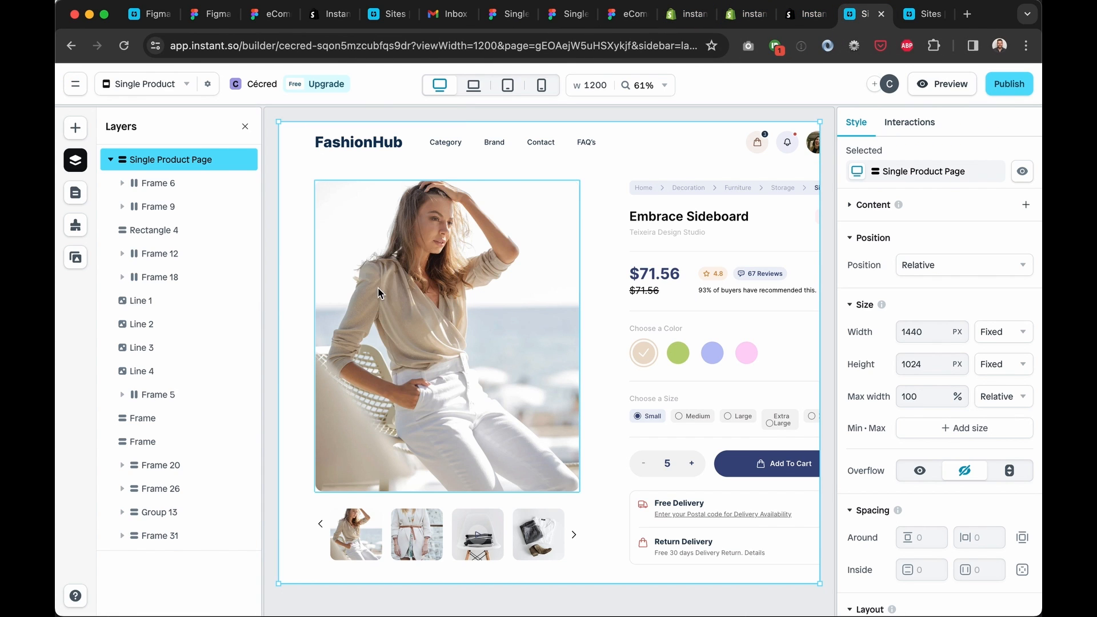
left_click(174, 187)
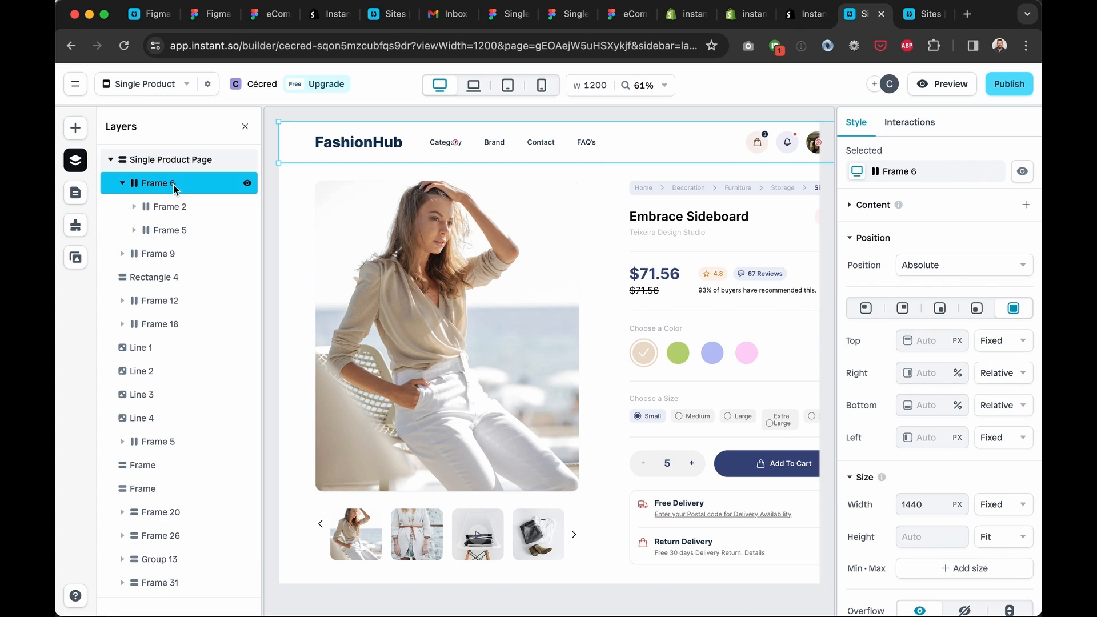
left_click(178, 277)
left_click(177, 348)
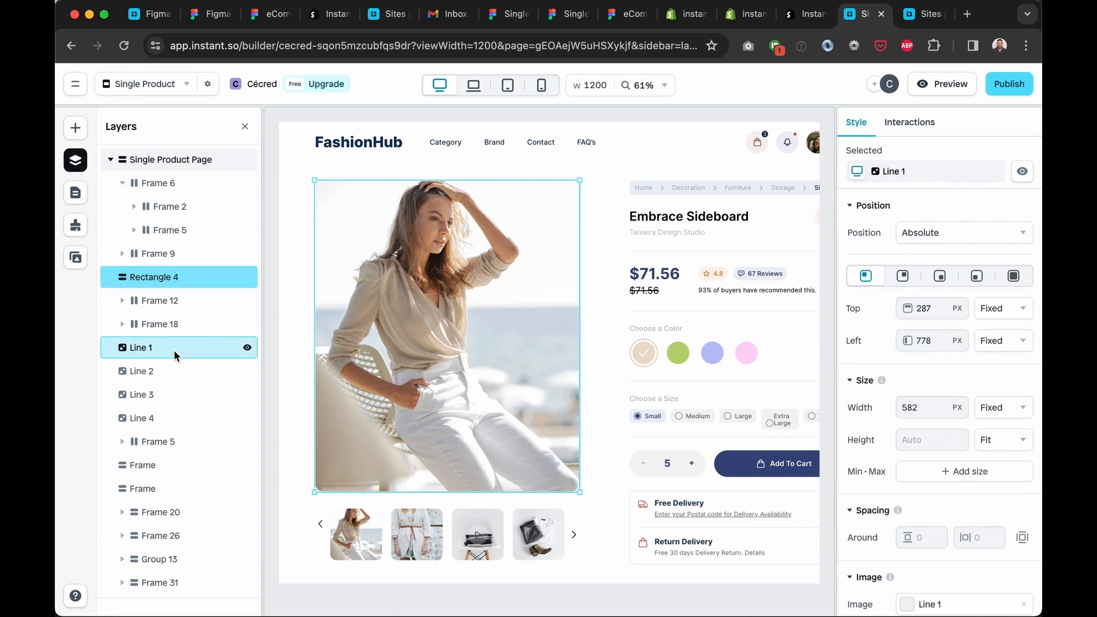
left_click(177, 371)
left_click(177, 416)
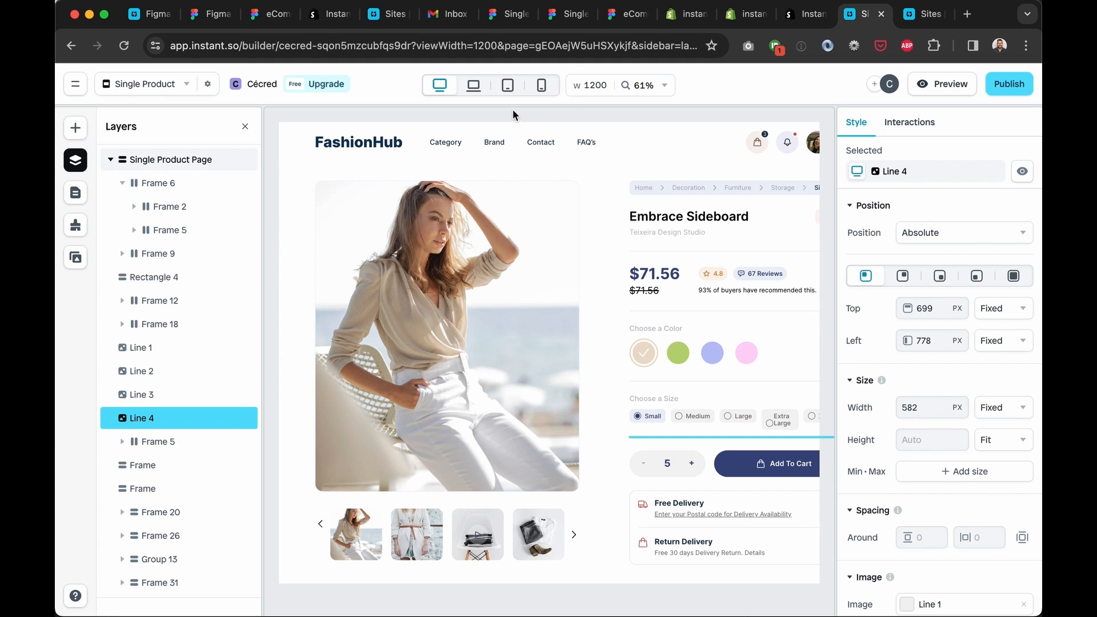
left_click(507, 90)
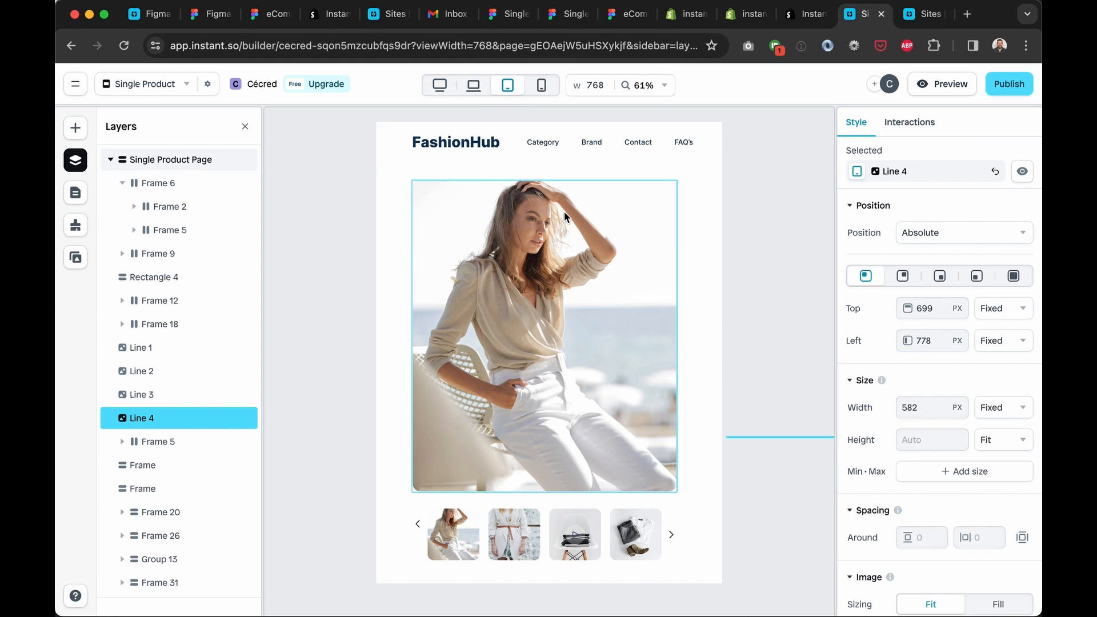
scroll(564, 214, "down", 3)
scroll(563, 217, "down", 3)
scroll(564, 217, "up", 4)
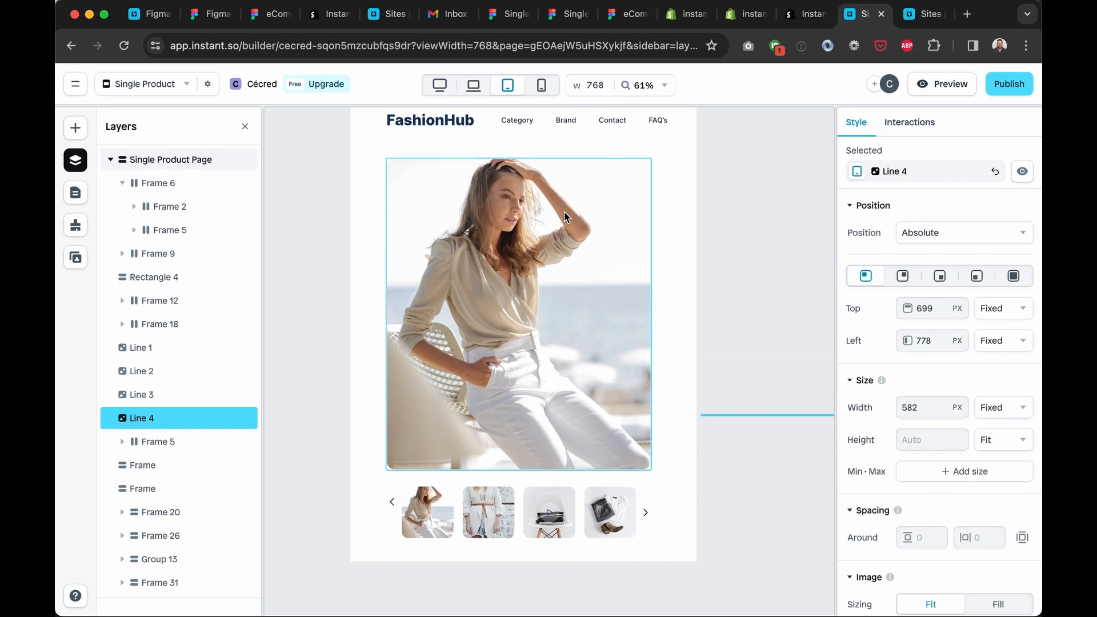
scroll(728, 287, "down", 3)
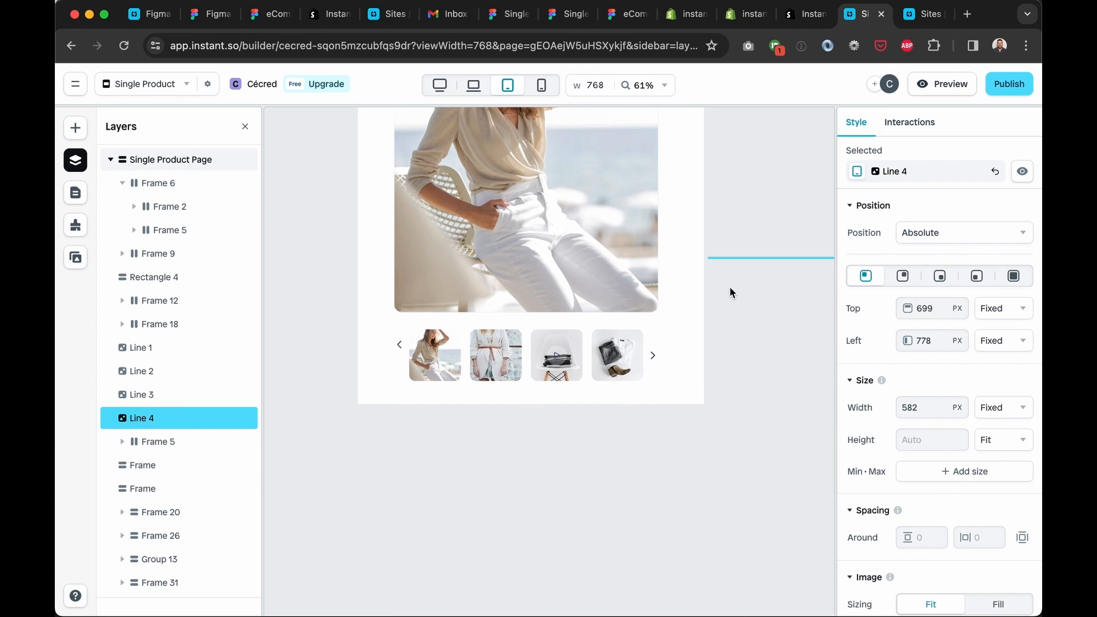
scroll(728, 286, "up", 4)
scroll(728, 286, "right", 2)
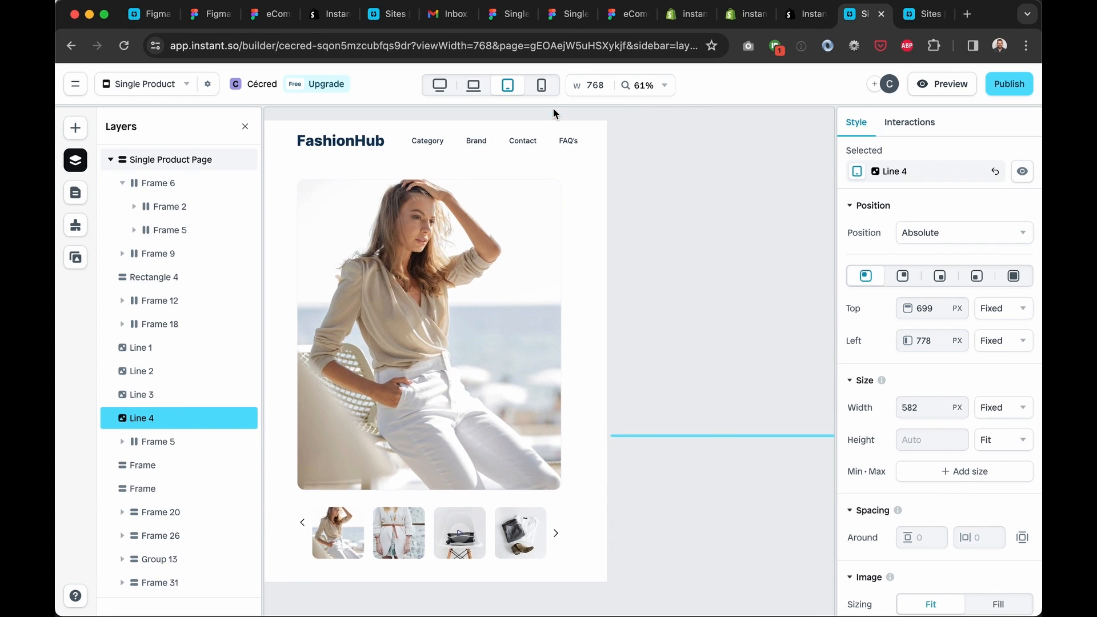
left_click_drag(603, 90, 554, 90)
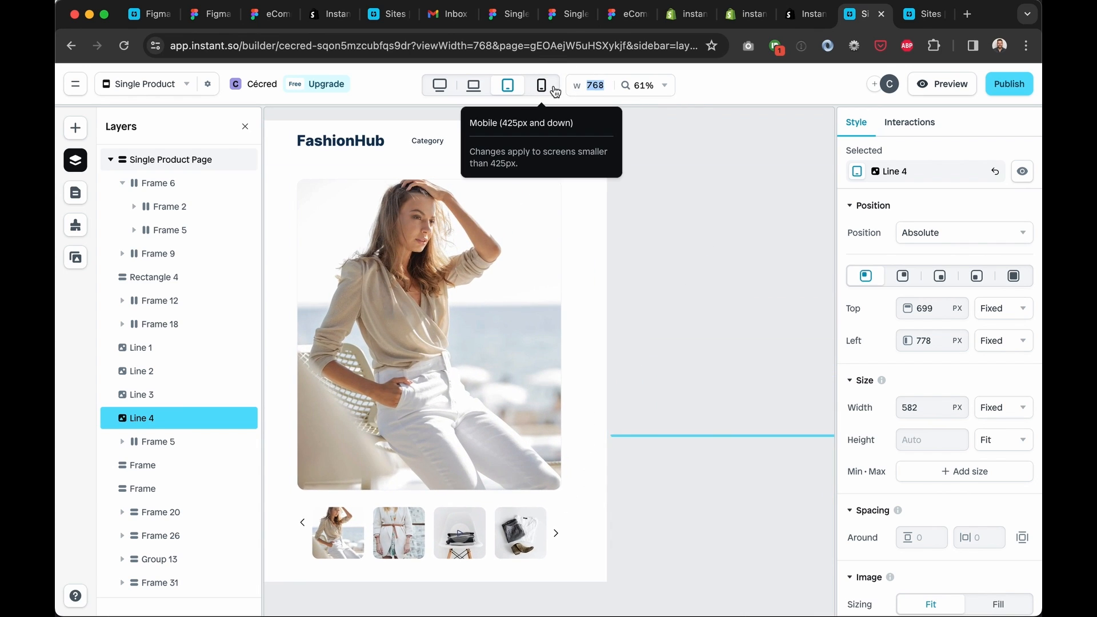
type("900")
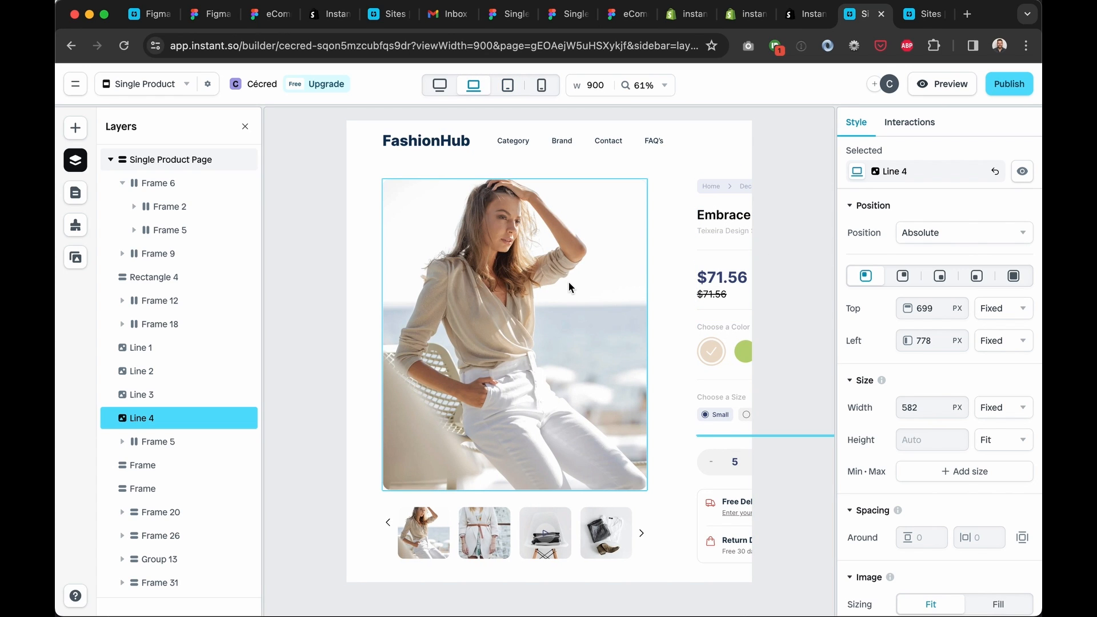
left_click(540, 89)
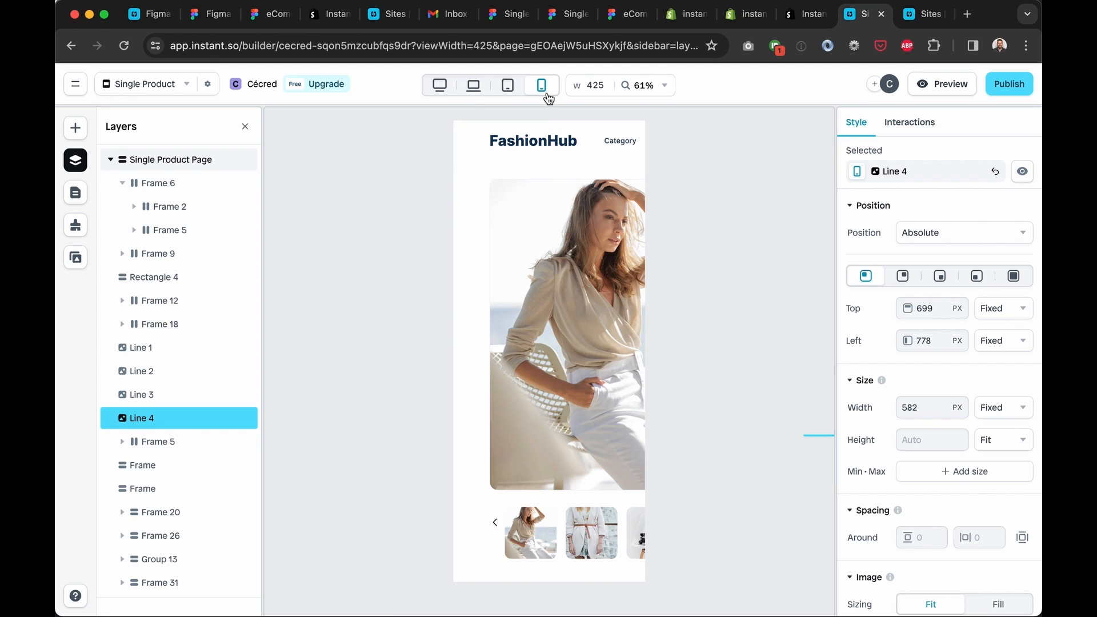
scroll(666, 325, "right", 3)
scroll(667, 326, "down", 3)
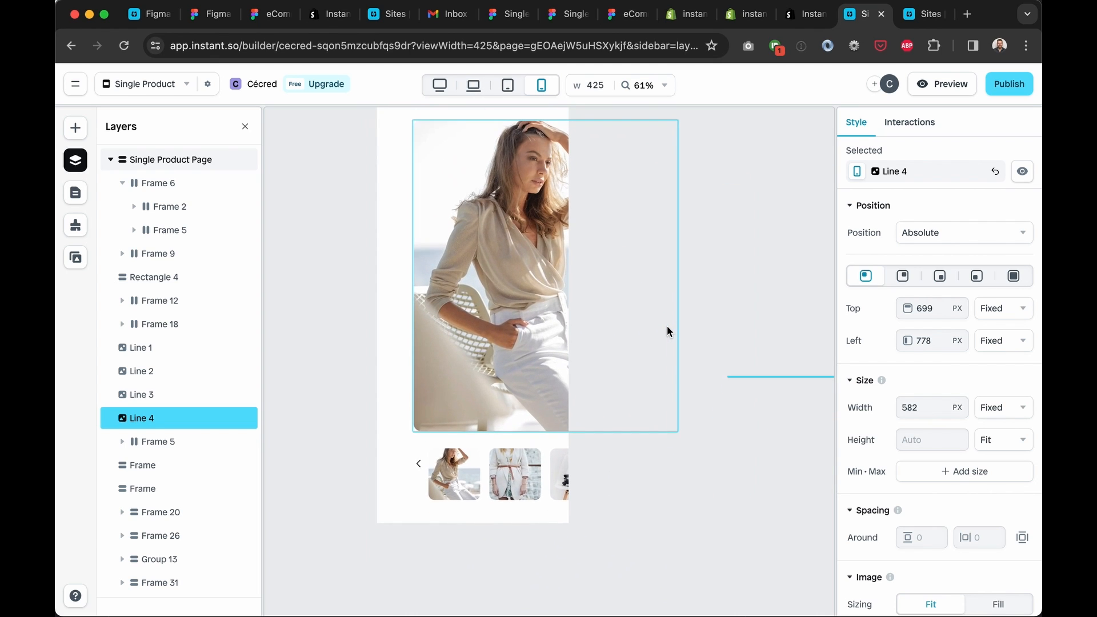
scroll(666, 326, "up", 3)
left_click(439, 86)
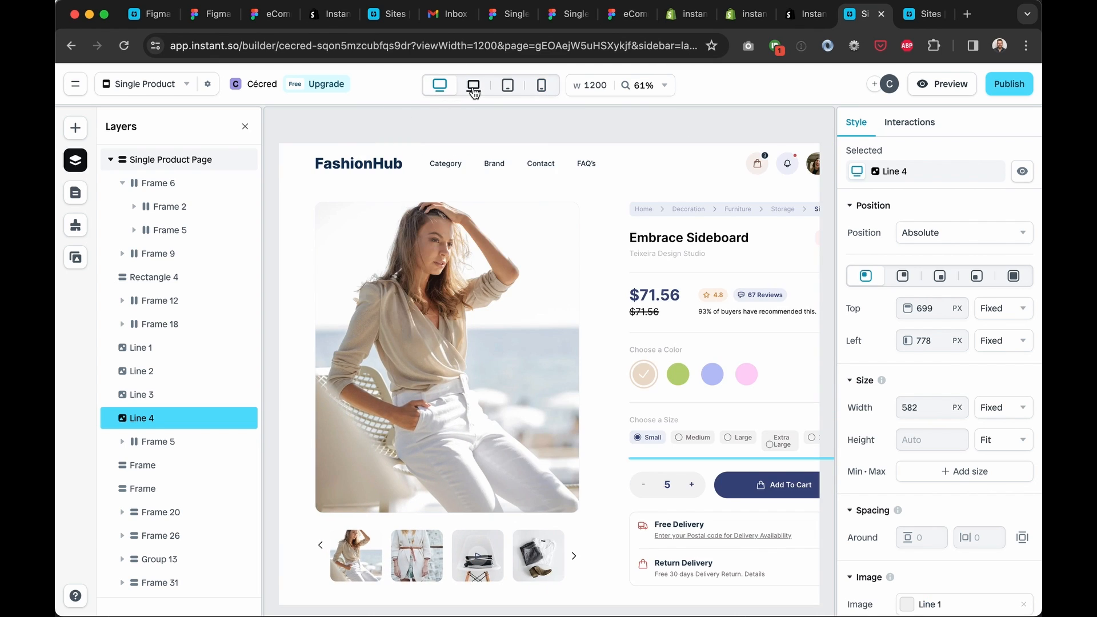
Delete the Frame 6 header, then select the whole Single Product Page layer
left_click(500, 176)
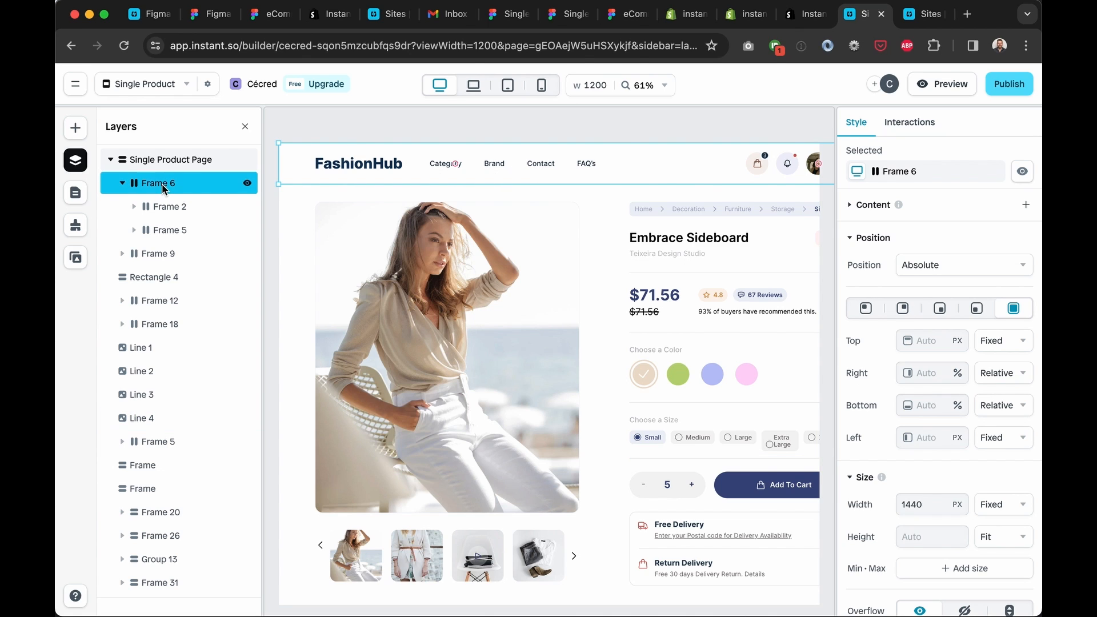
left_click(122, 183)
key("Delete")
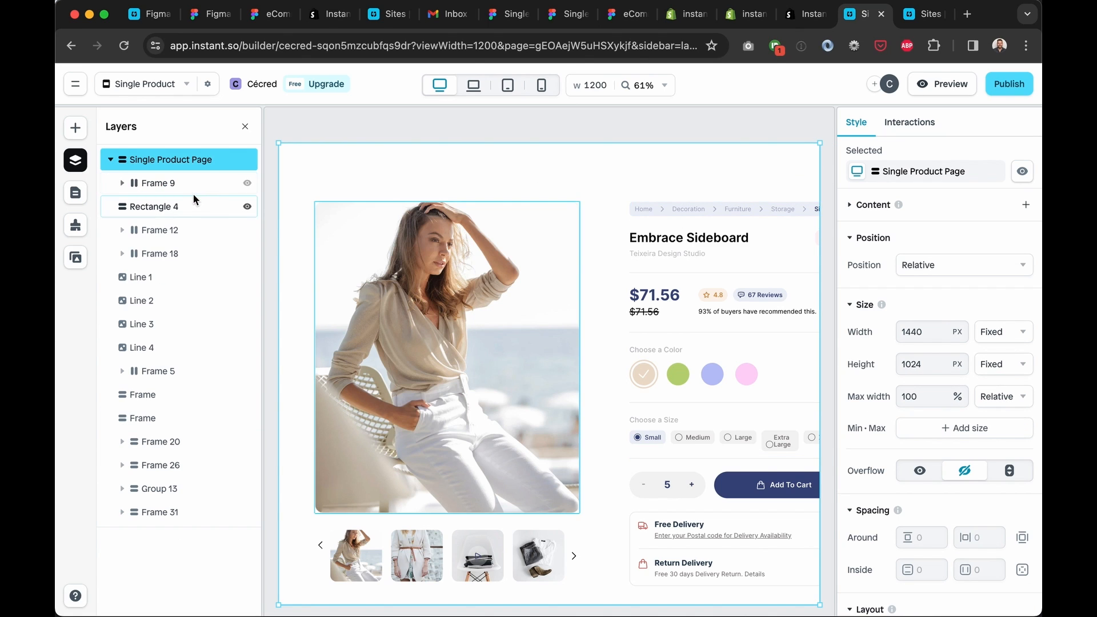
left_click(446, 230)
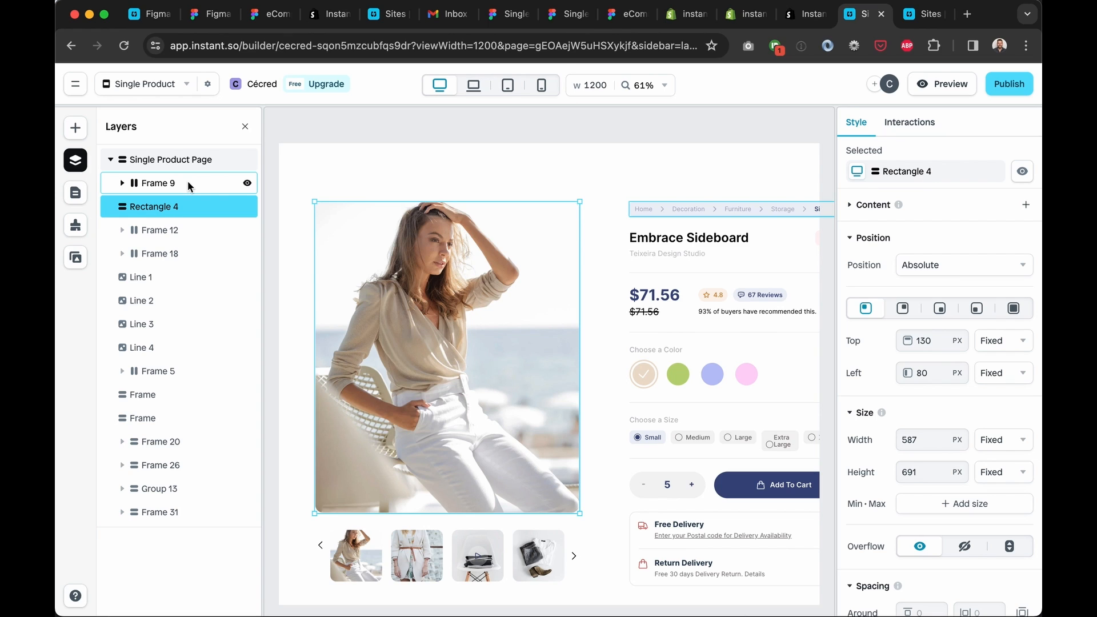
left_click(184, 163)
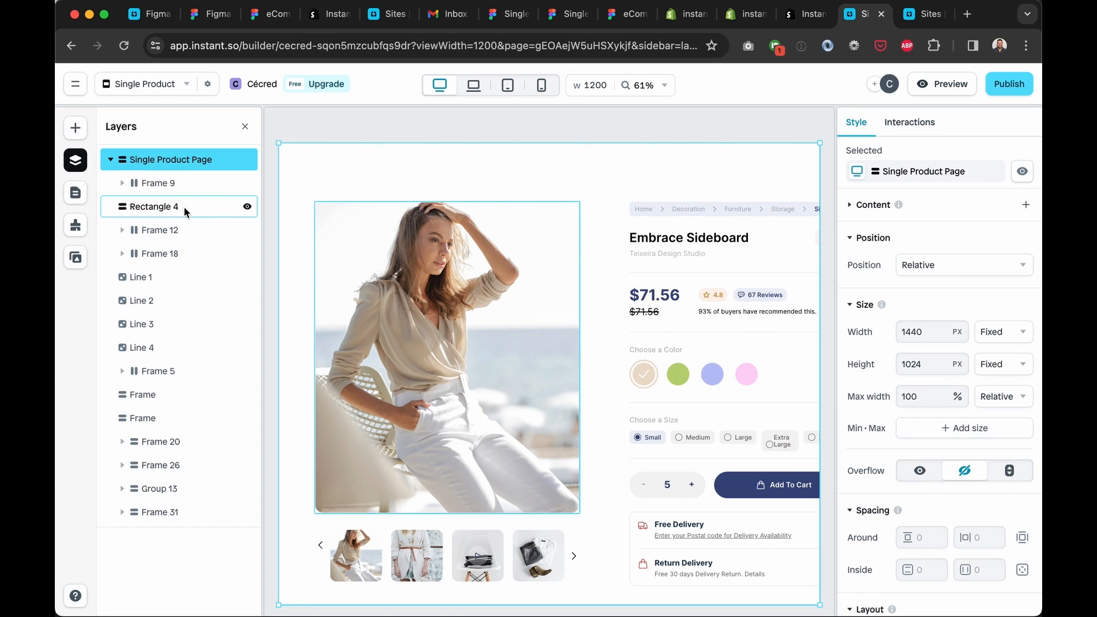
left_click(178, 162)
left_click(178, 164)
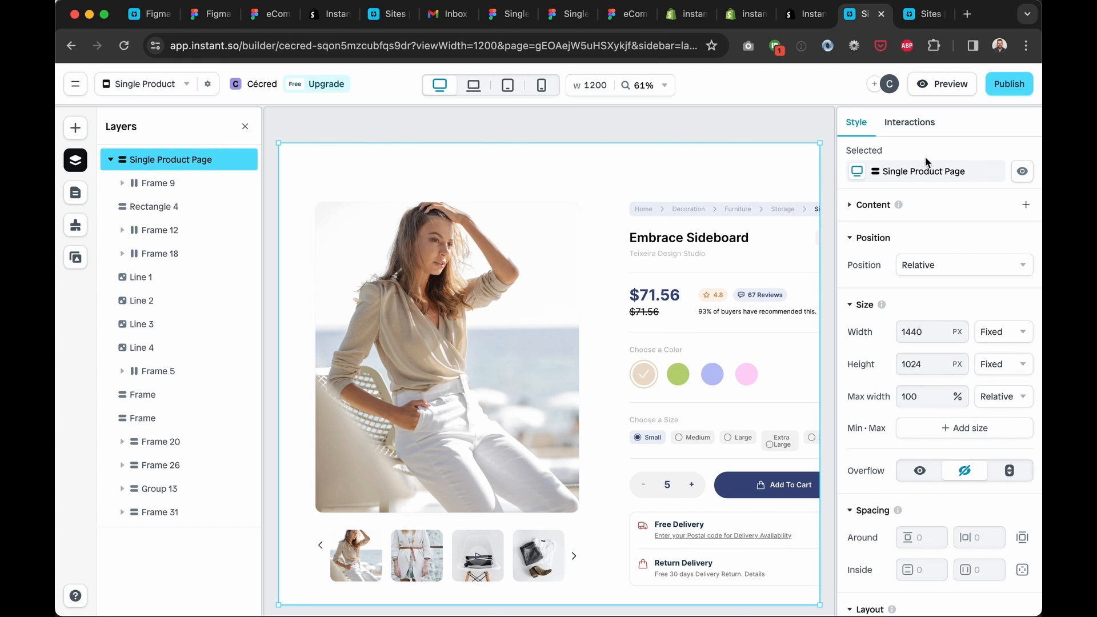
Set the Single Product Page content to Shopify with Gift Card as source product
left_click(852, 208)
left_click(999, 234)
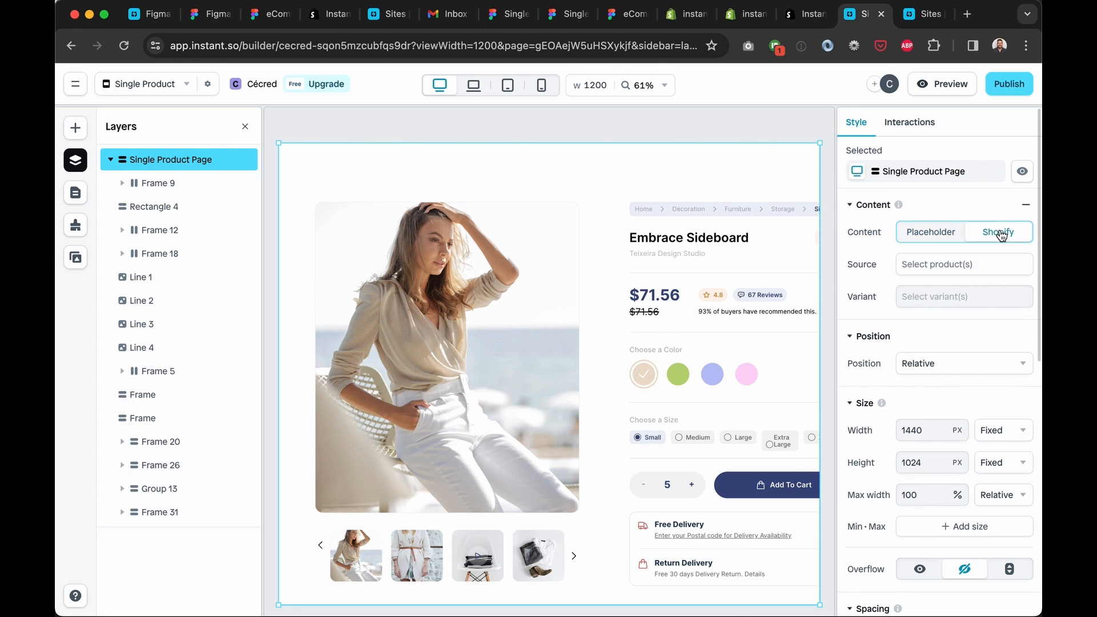
left_click(988, 263)
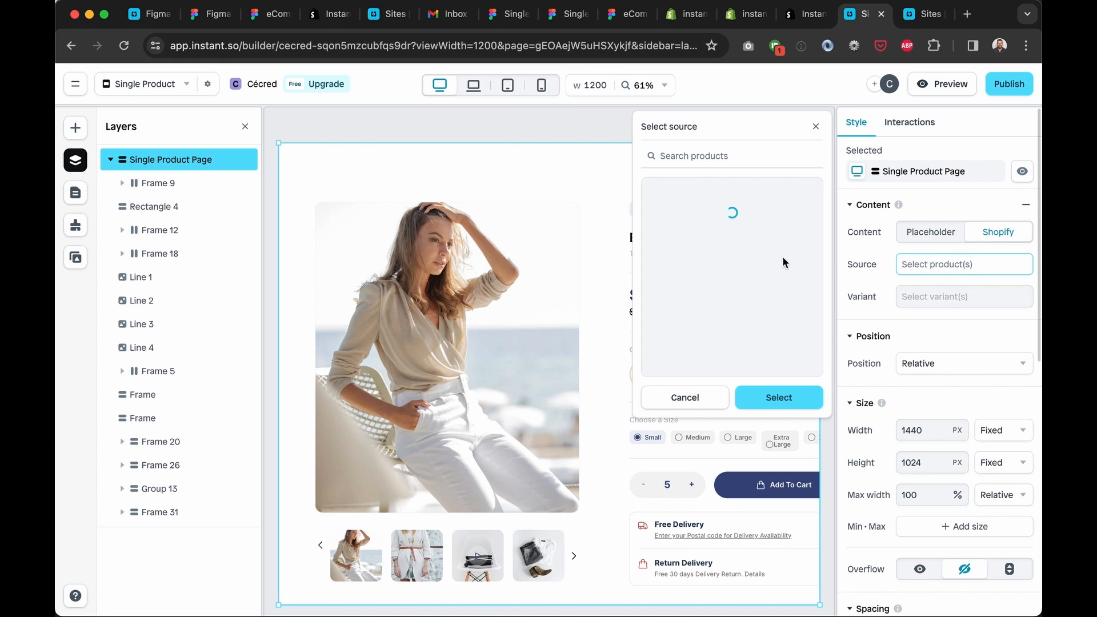
left_click(777, 401)
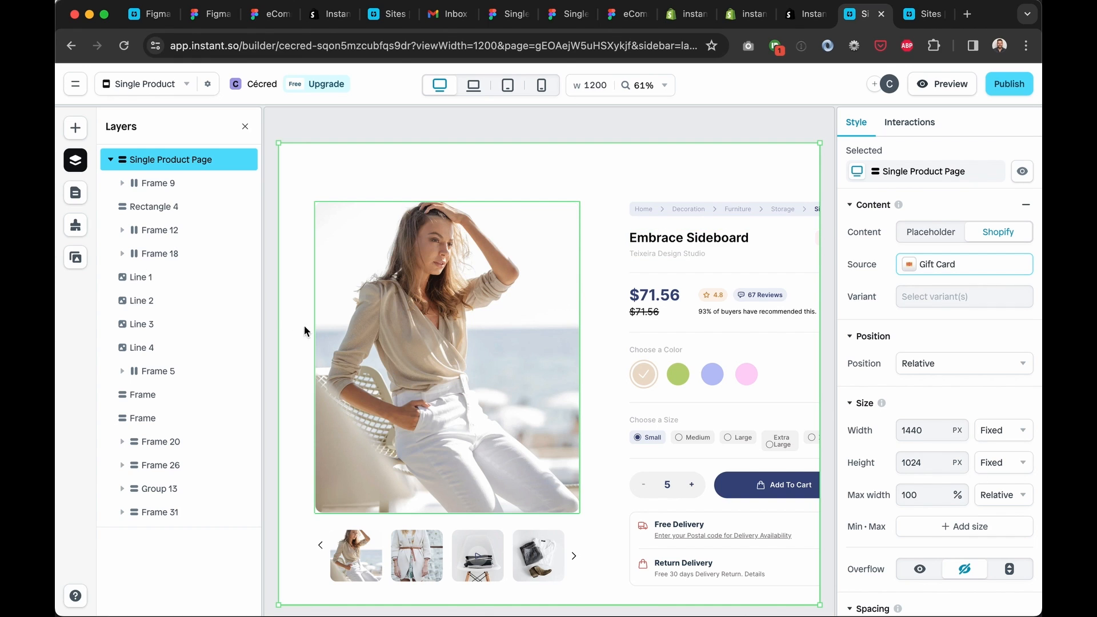
left_click(684, 239)
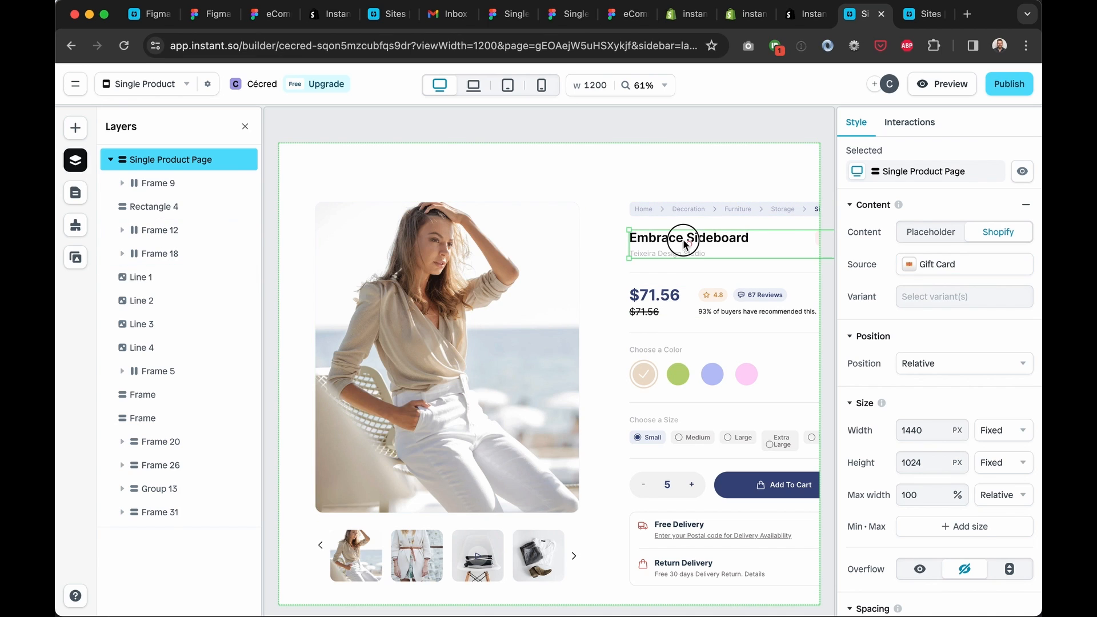
Make the Embrace Sideboard heading dynamic, showing the product Title
left_click(721, 242)
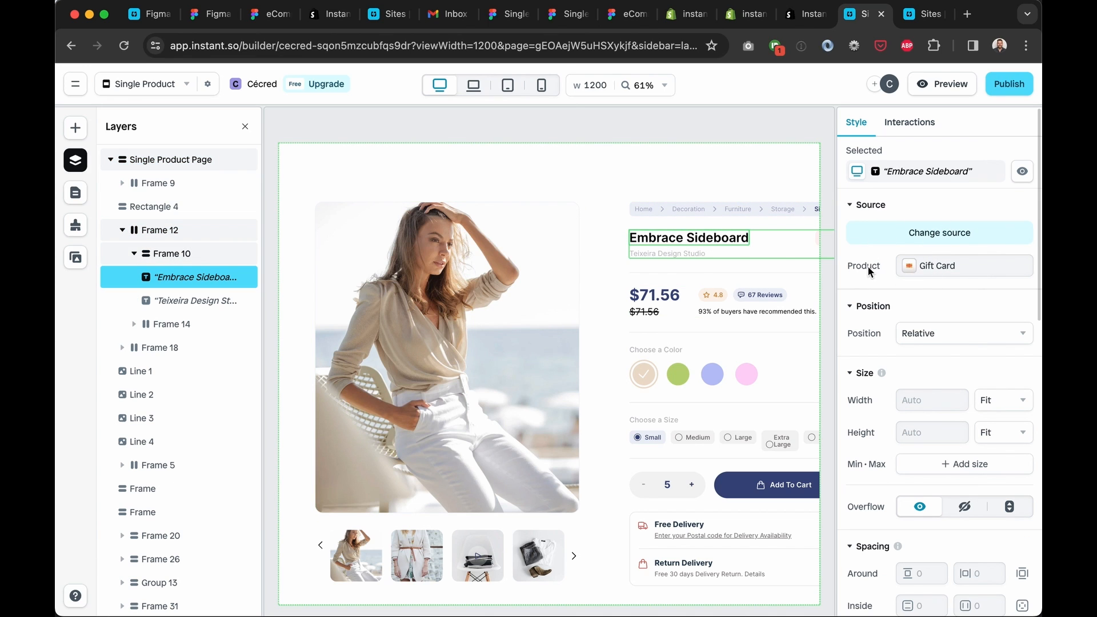
scroll(975, 278, "down", 10)
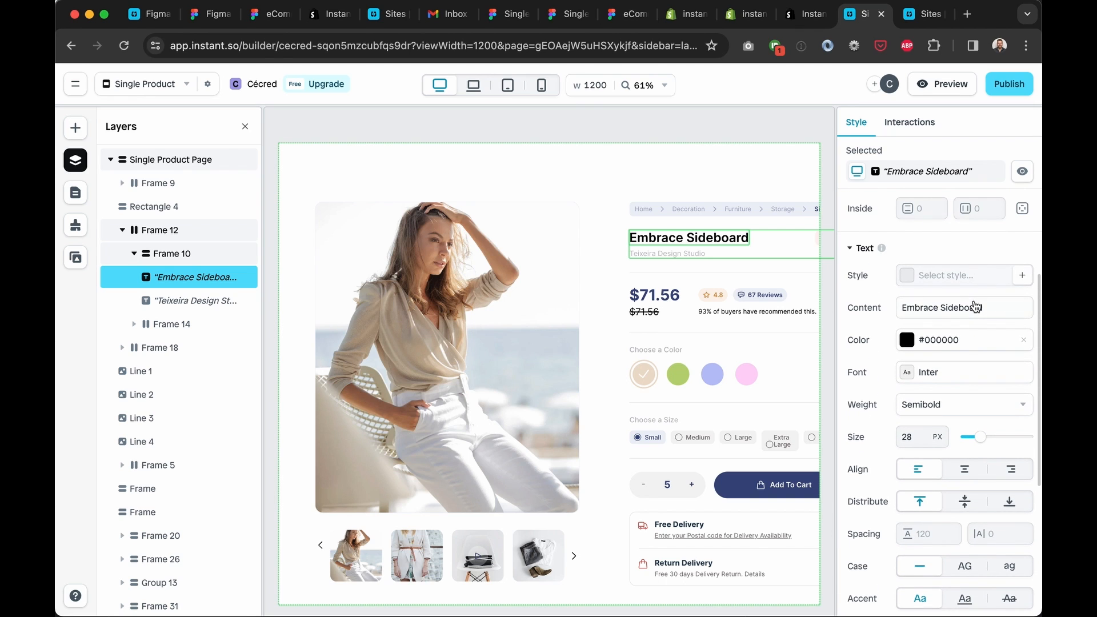
left_click(957, 313)
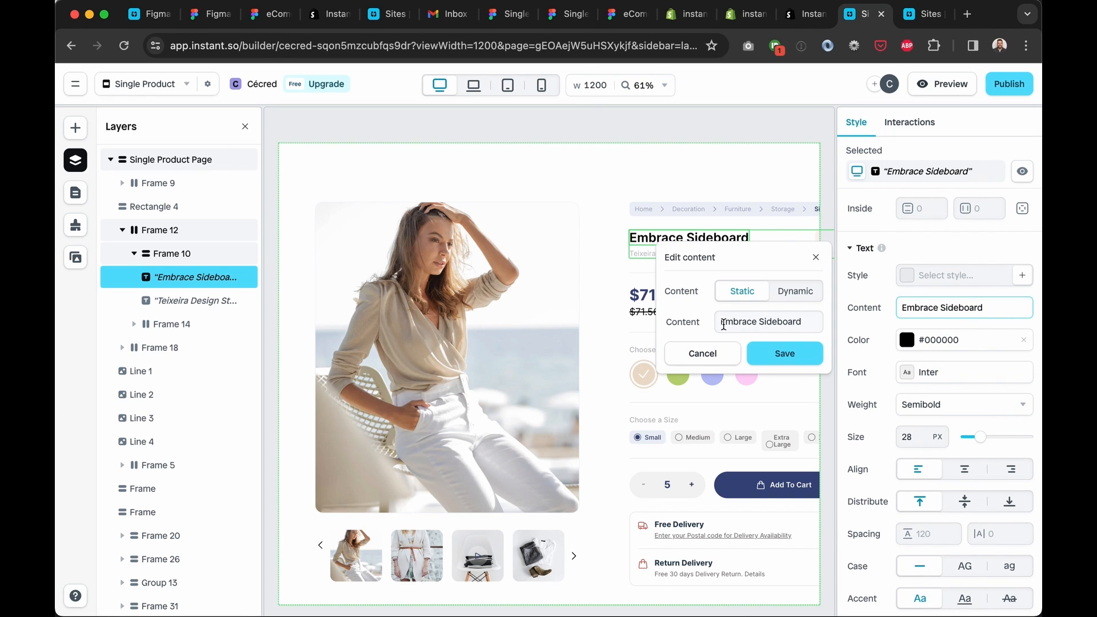
left_click(795, 294)
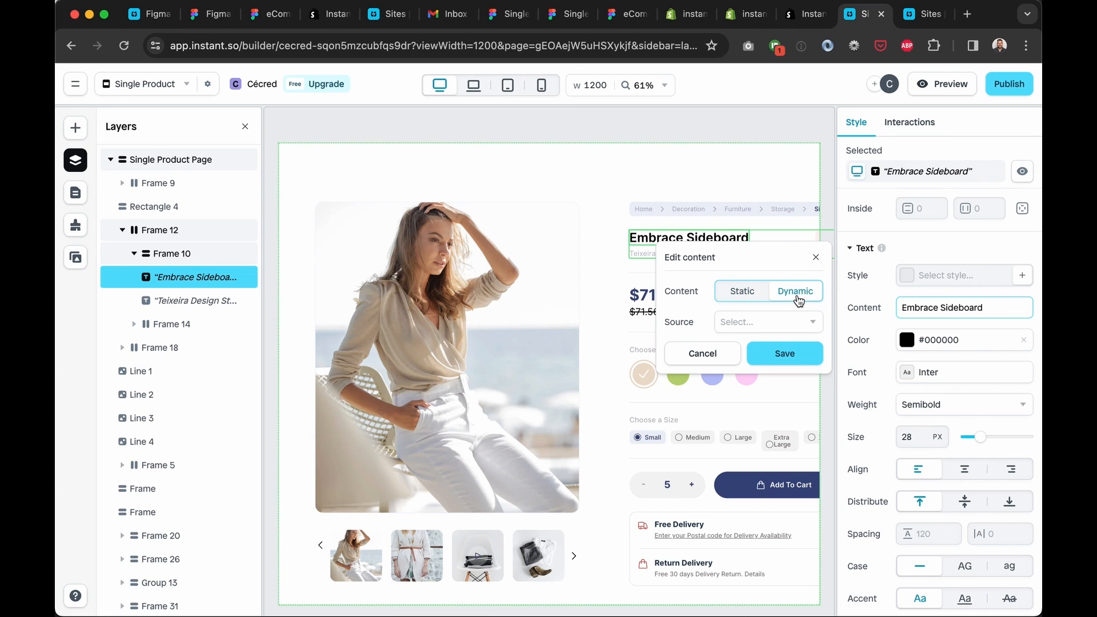
left_click(795, 323)
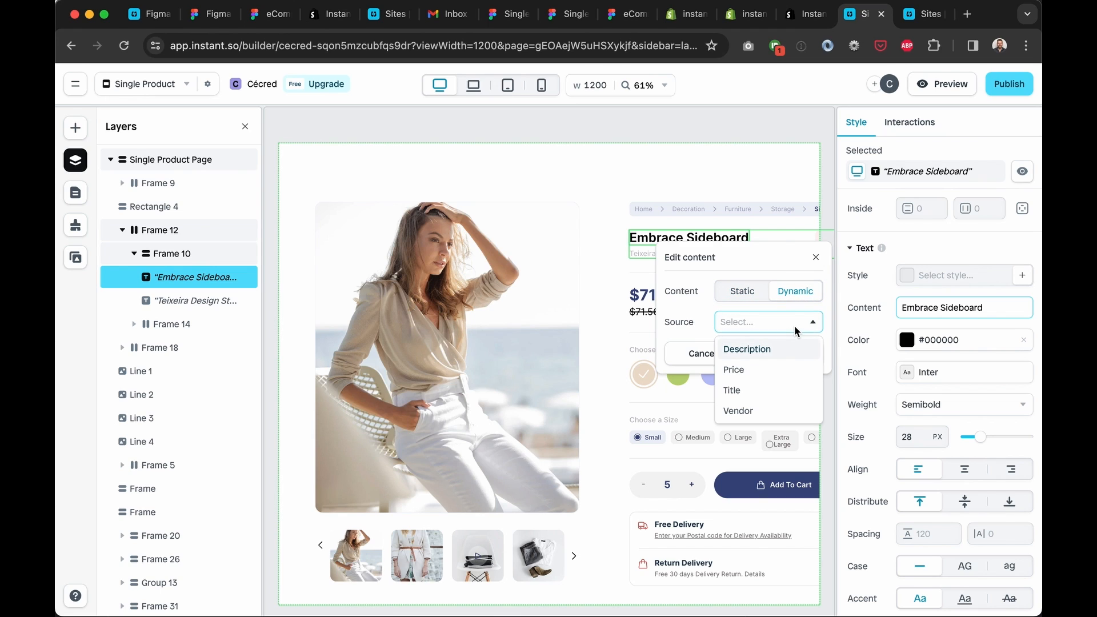
left_click(753, 387)
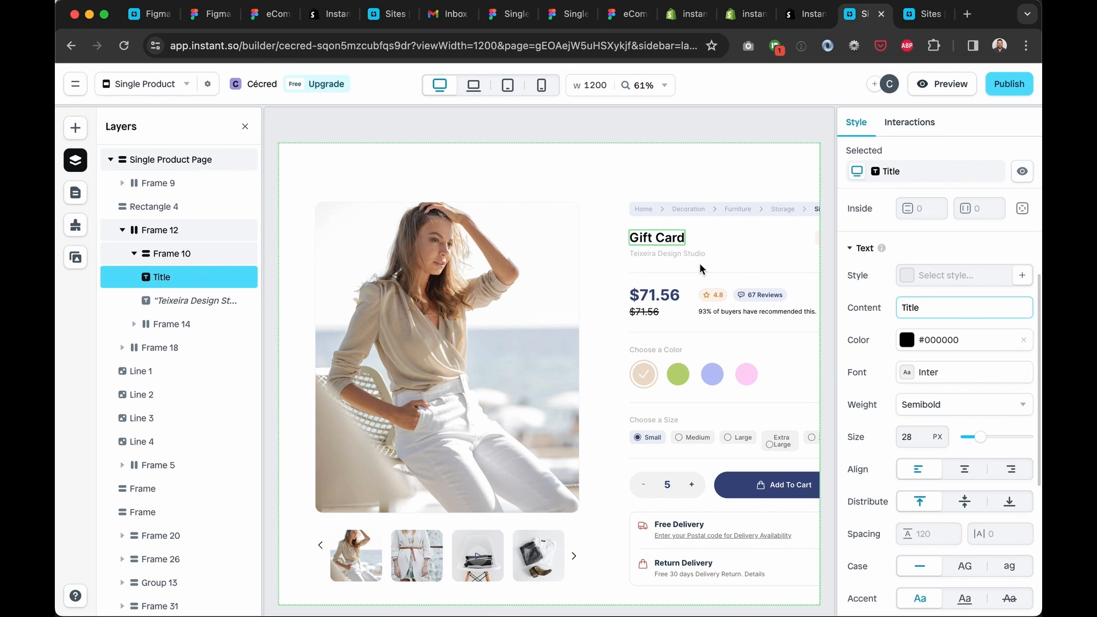
Make the Teixeira Design Studio subtitle dynamic, showing the product Vendor
left_click(650, 255)
scroll(961, 308, "down", 10)
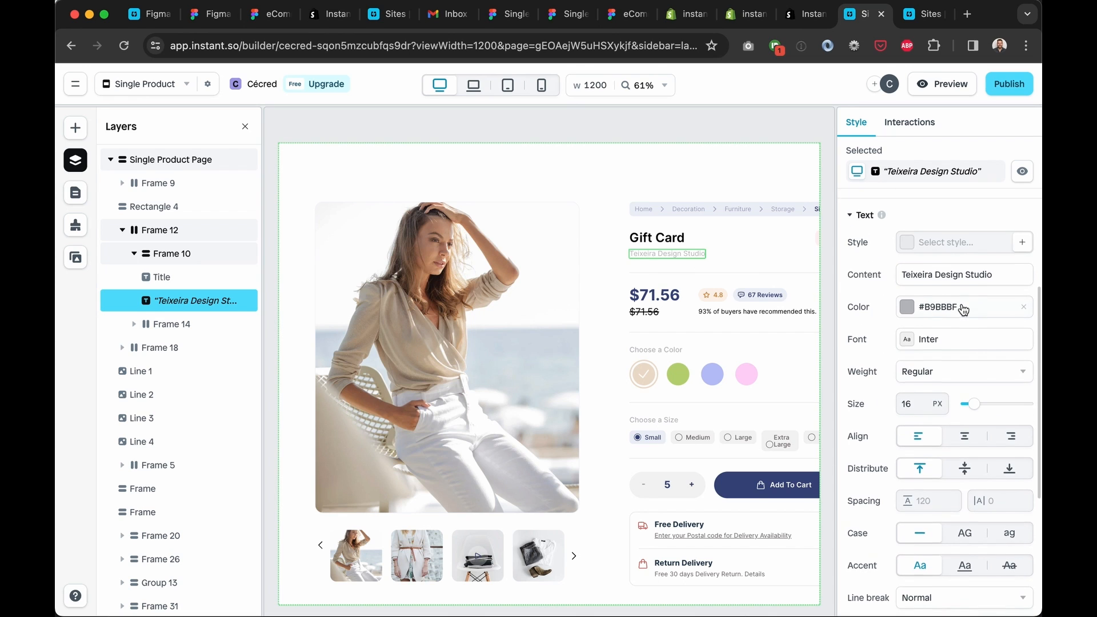
left_click(951, 279)
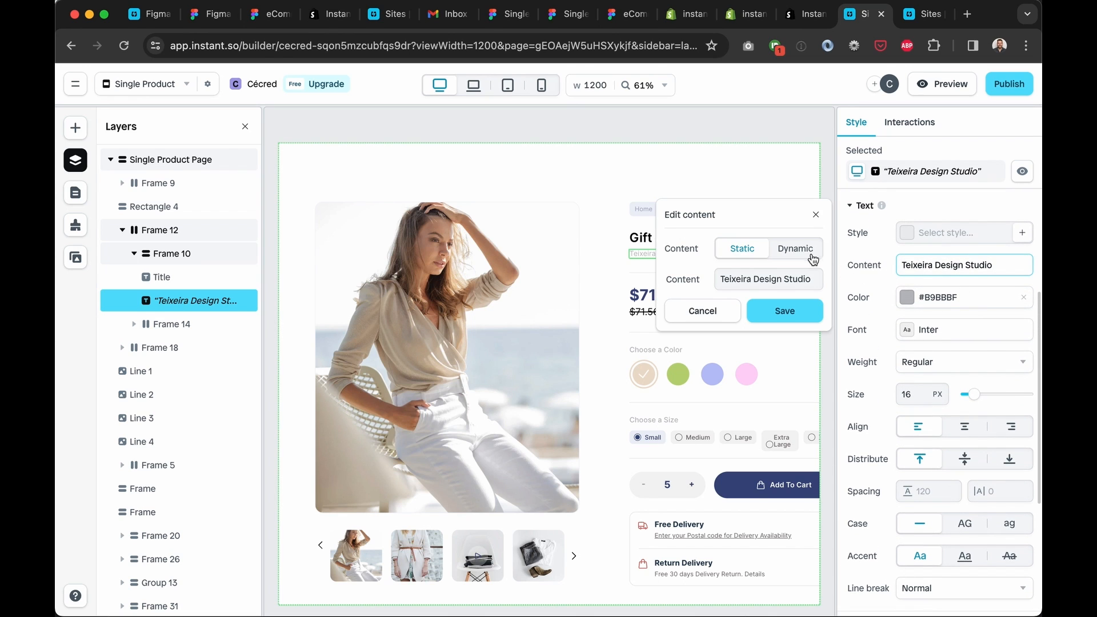
left_click(793, 248)
left_click(799, 287)
left_click(767, 366)
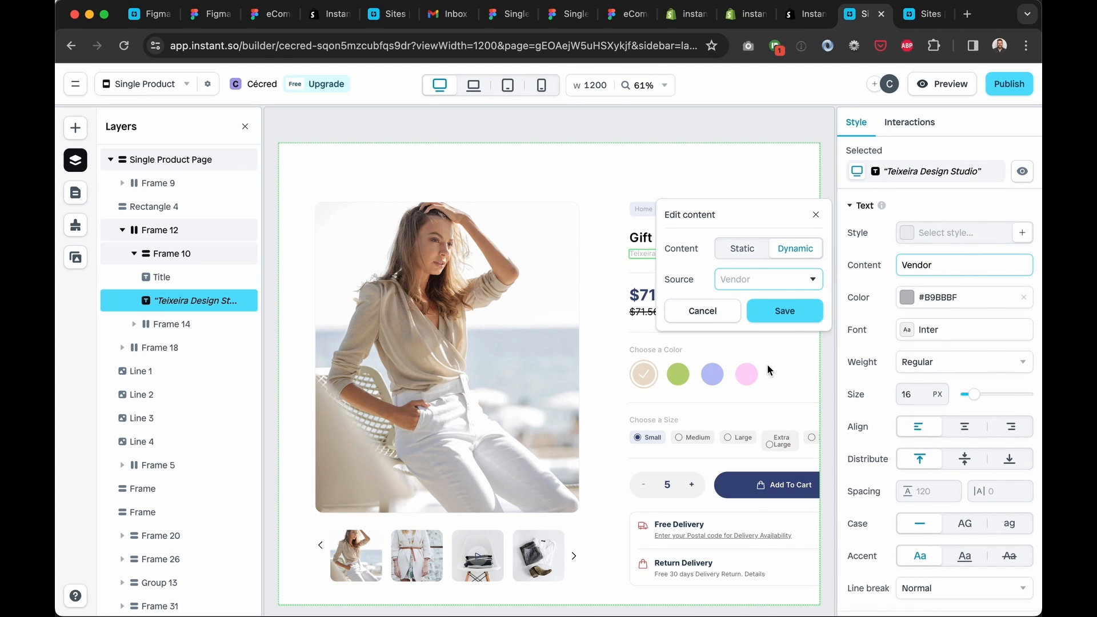
left_click(783, 311)
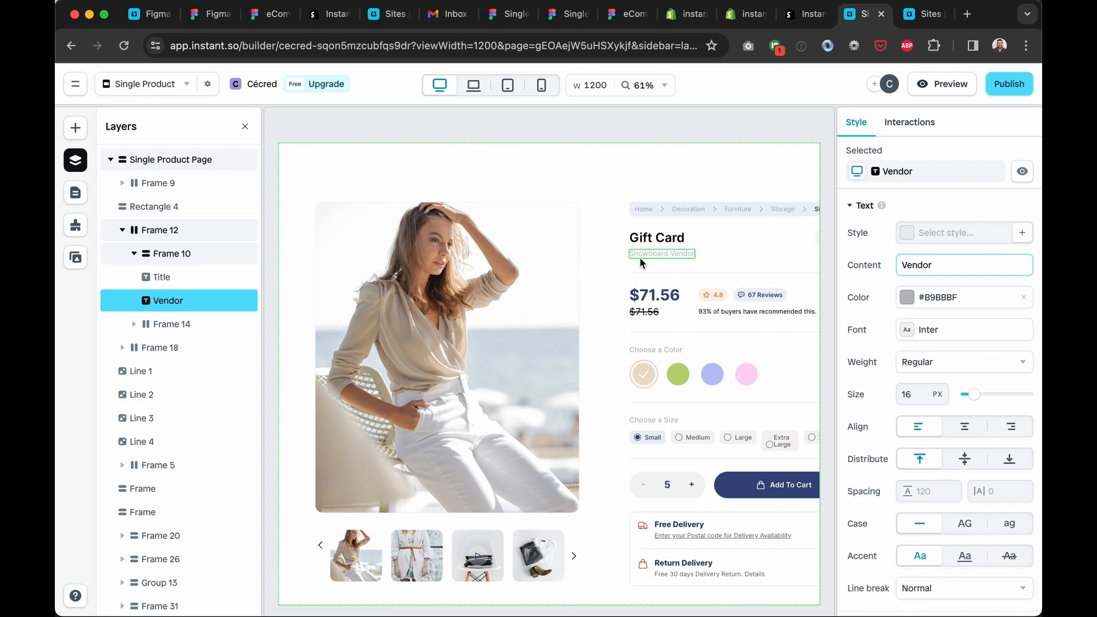
Make the main price text dynamic, showing the product Price ($10.00)
left_click(655, 297)
double_click(654, 295)
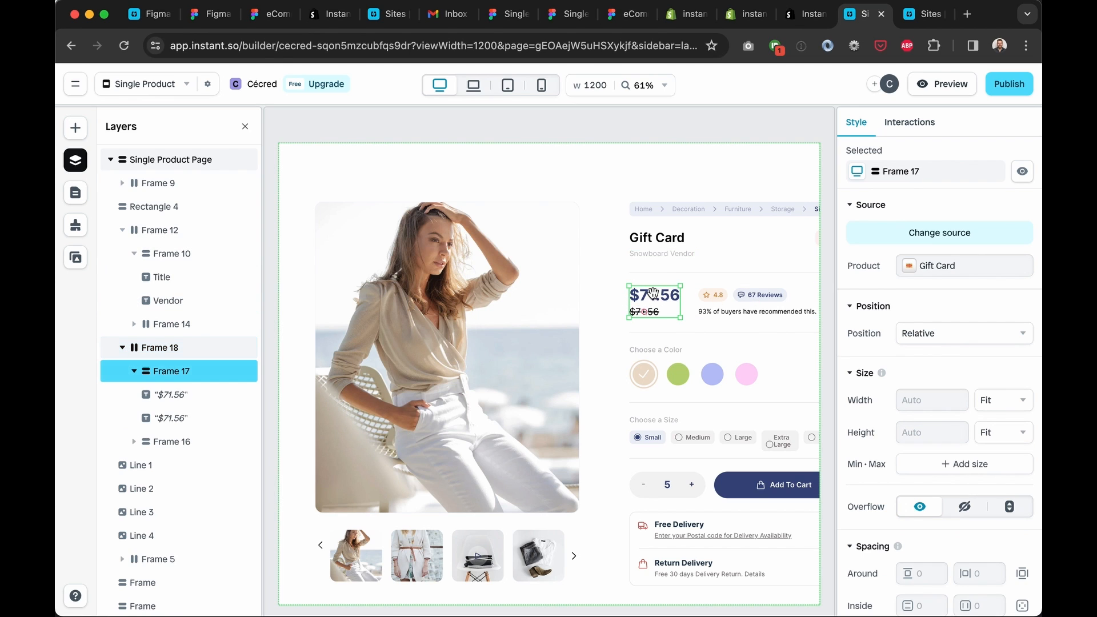
left_click(667, 303)
scroll(937, 406, "down", 6)
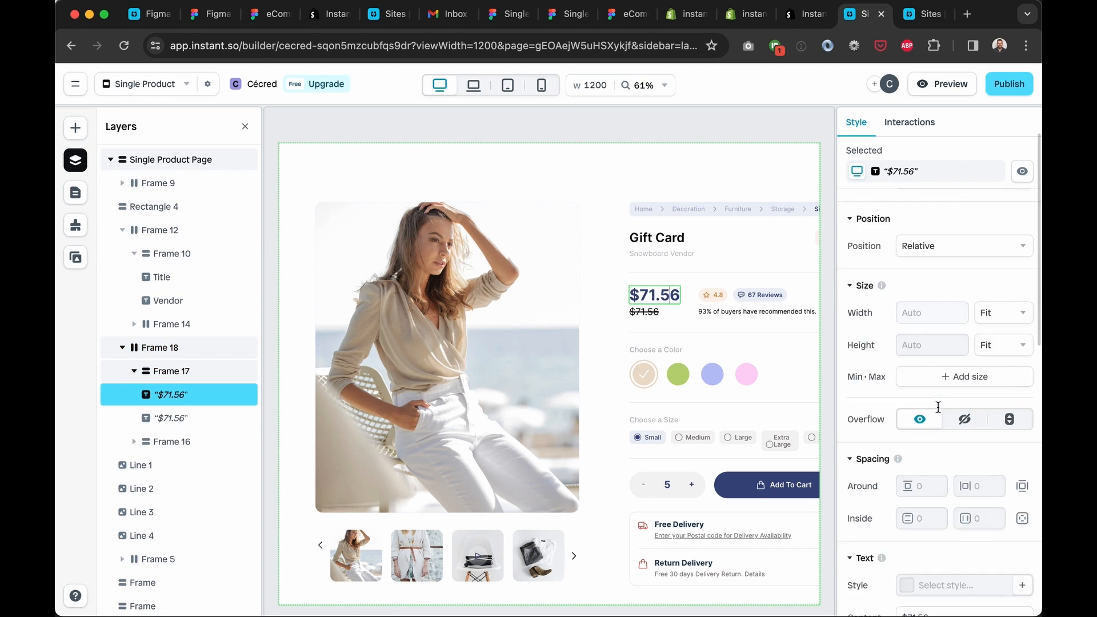
left_click(956, 337)
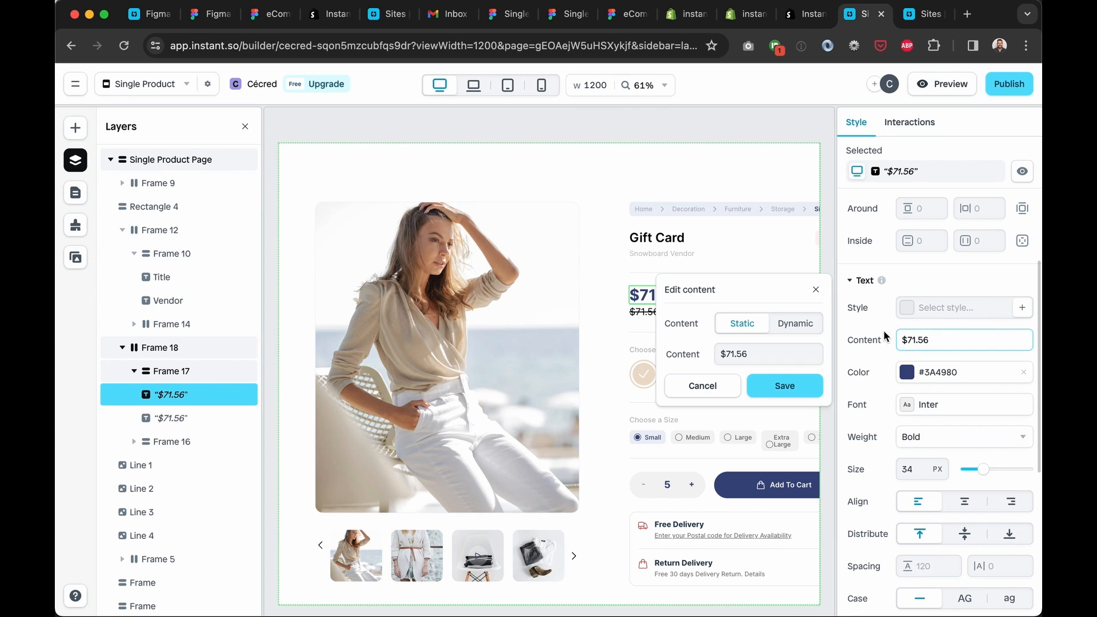
left_click(795, 323)
left_click(773, 355)
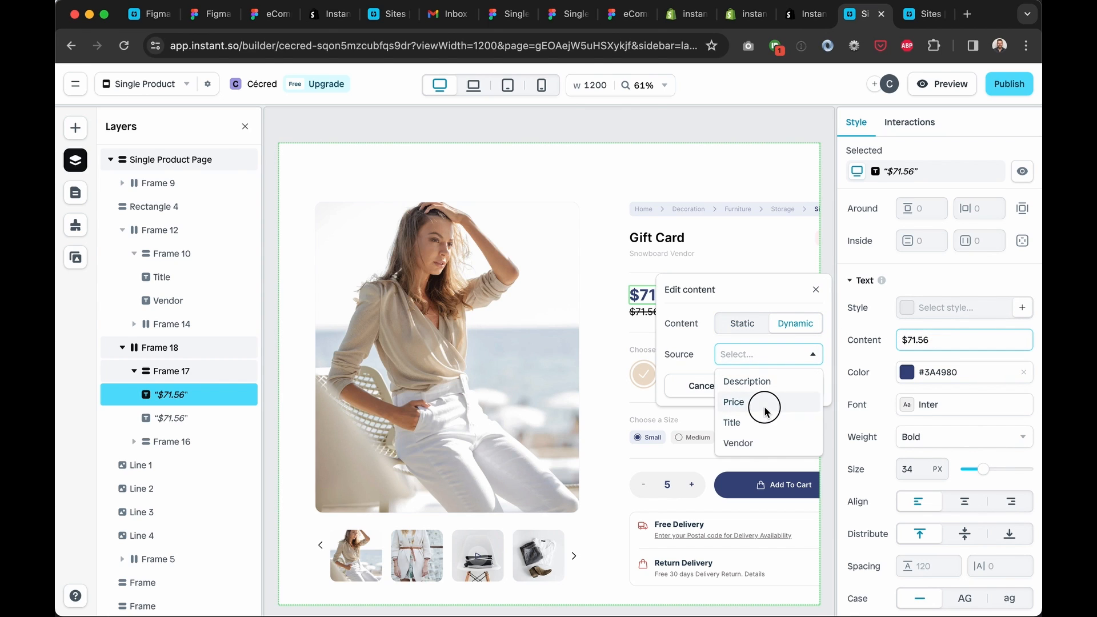
left_click(769, 401)
left_click(784, 384)
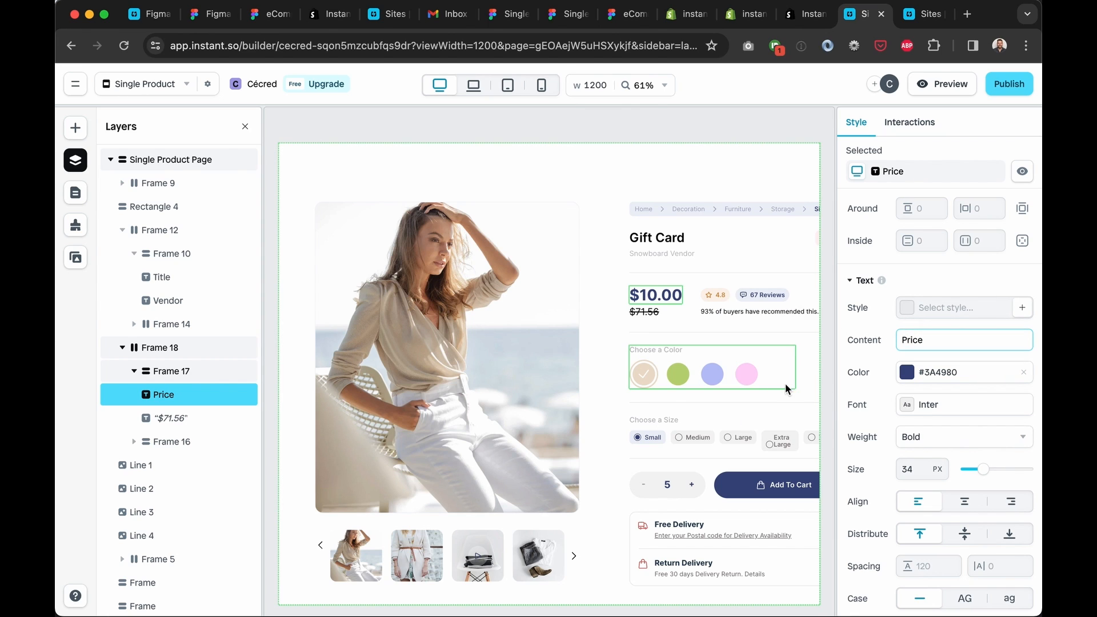
Check the struck-through $71.56 text's dynamic fields but leave it static
left_click(645, 313)
scroll(937, 342, "down", 10)
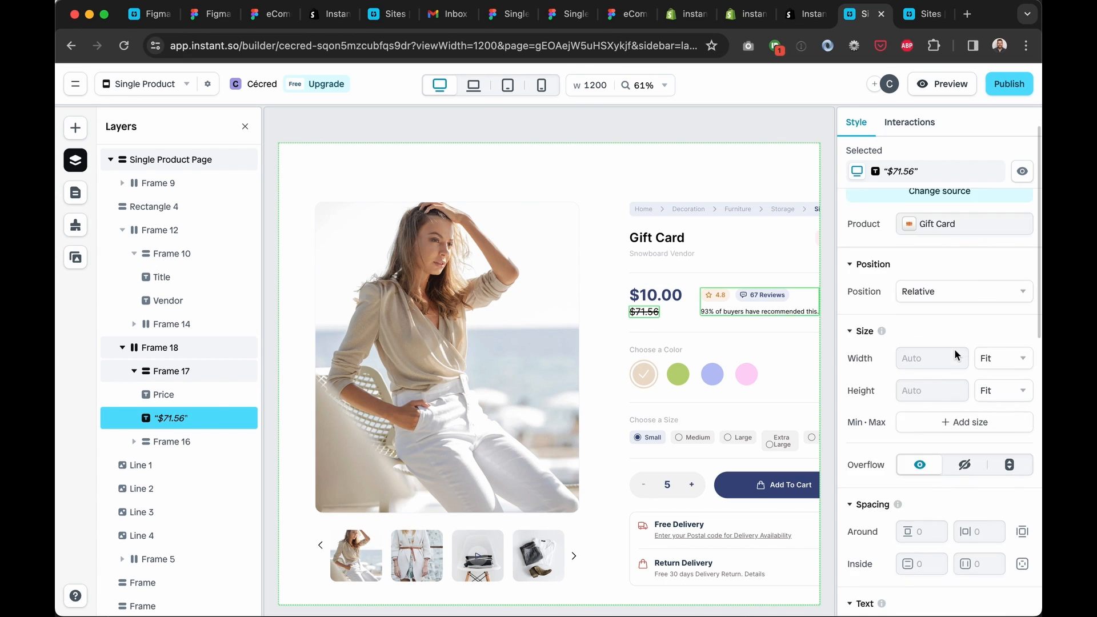
scroll(953, 348, "up", 3)
left_click(928, 306)
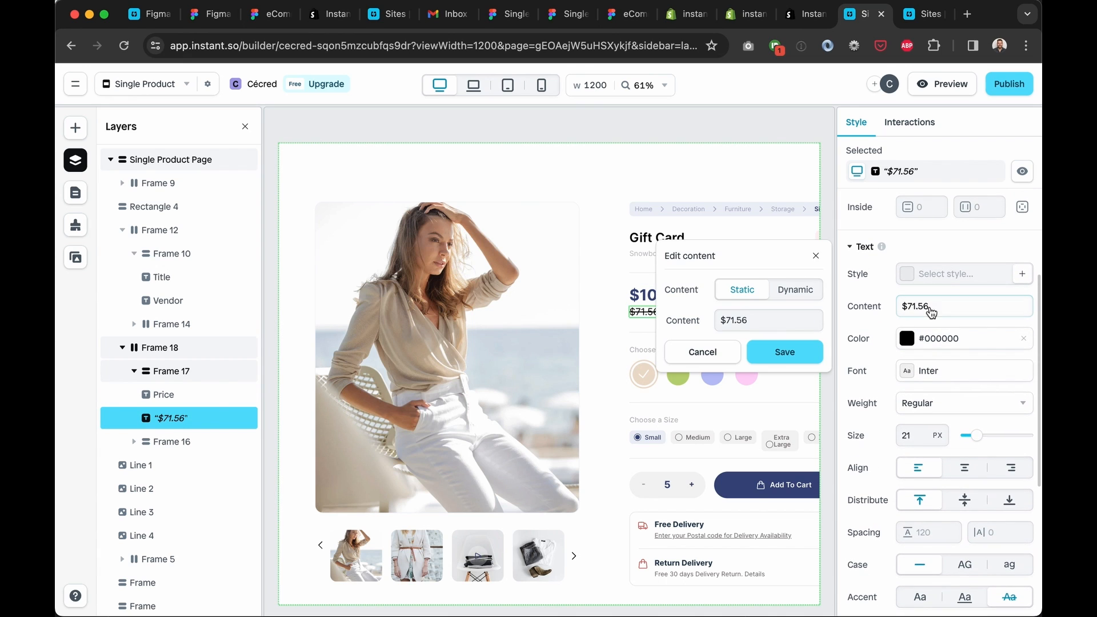
left_click(796, 290)
left_click(795, 319)
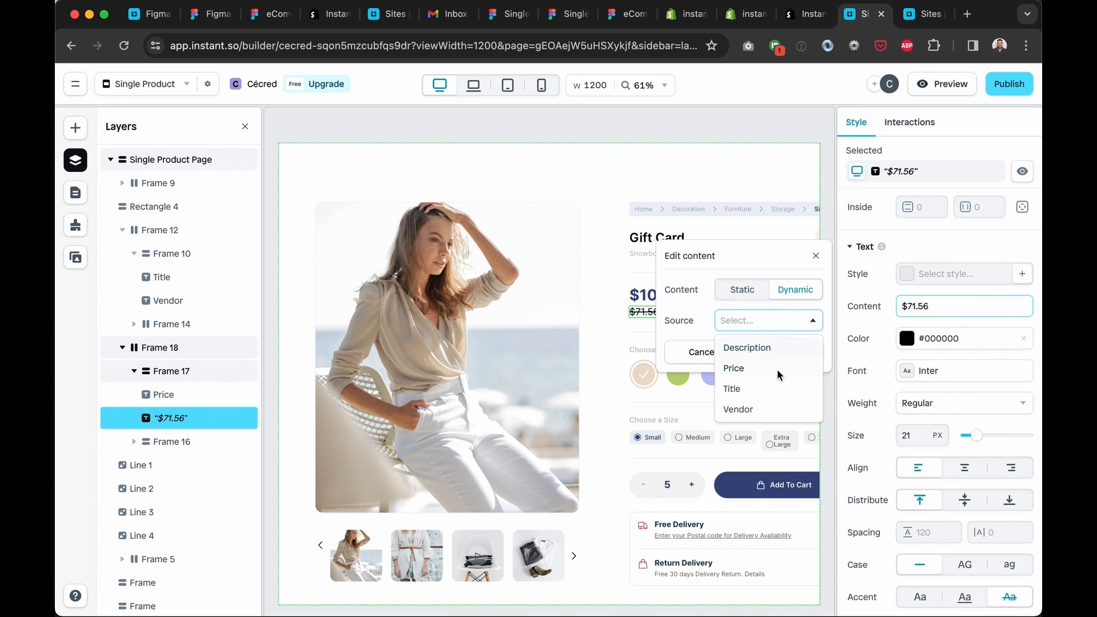
left_click(815, 256)
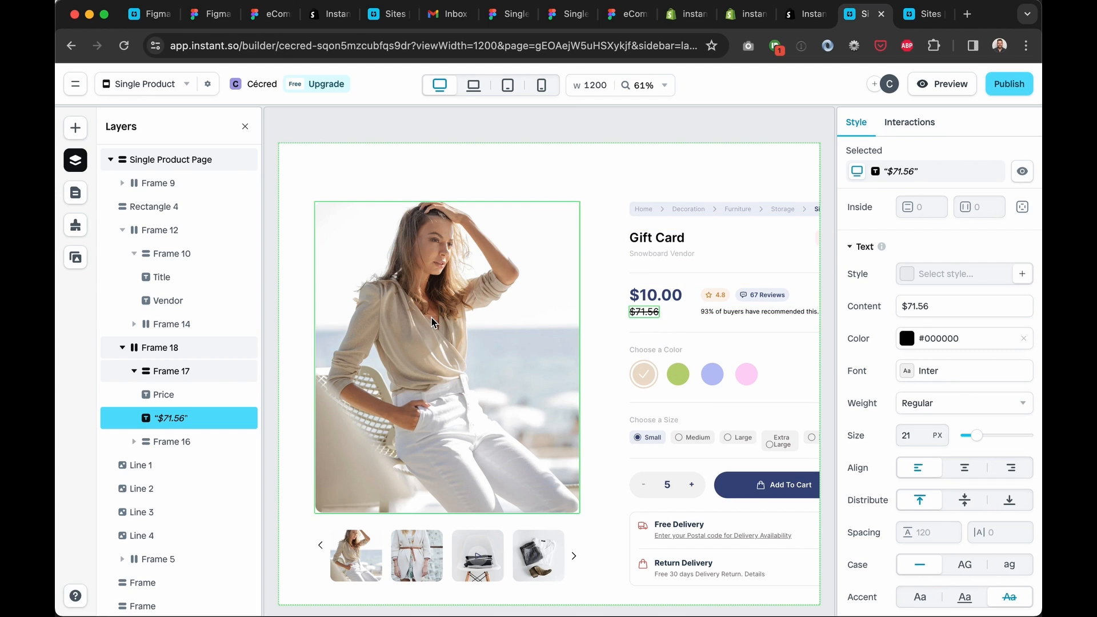
left_click(448, 320)
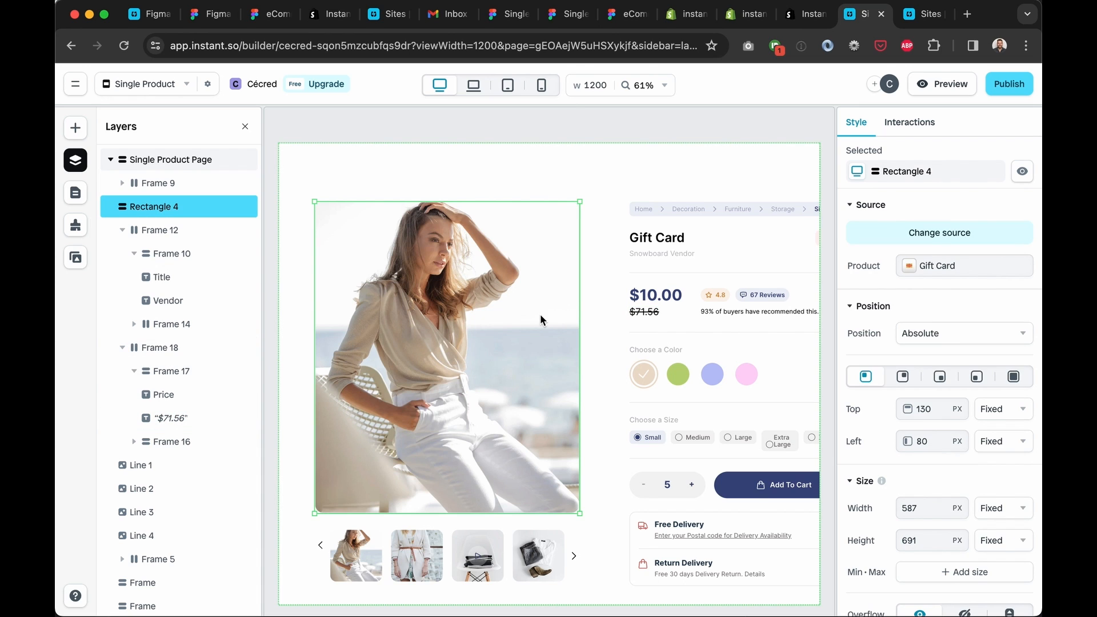
scroll(950, 367, "down", 10)
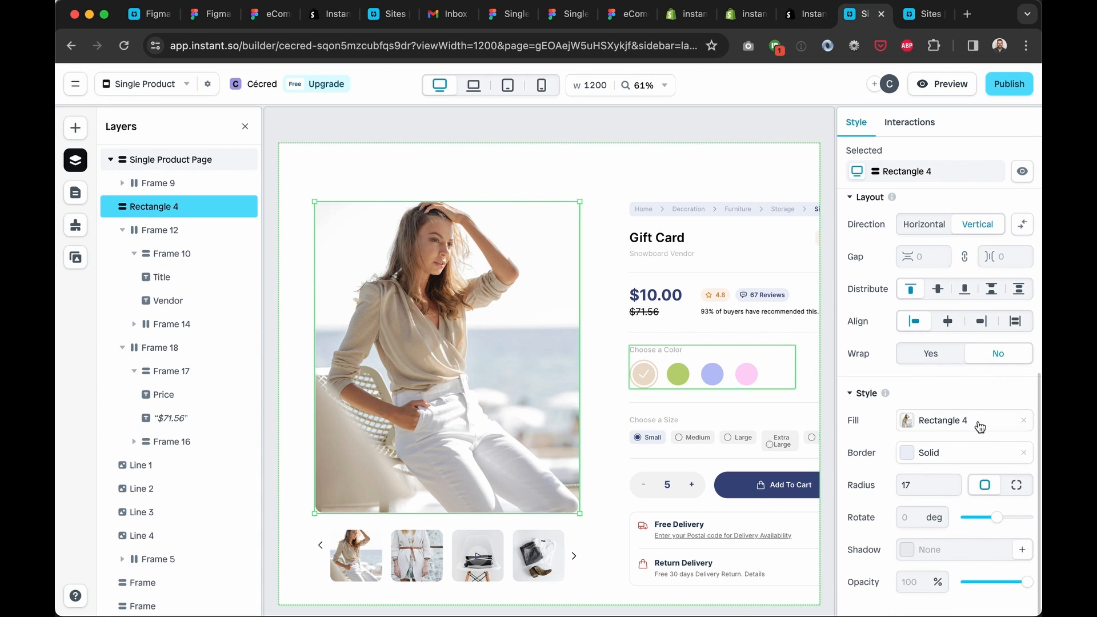
left_click(980, 427)
left_click(758, 438)
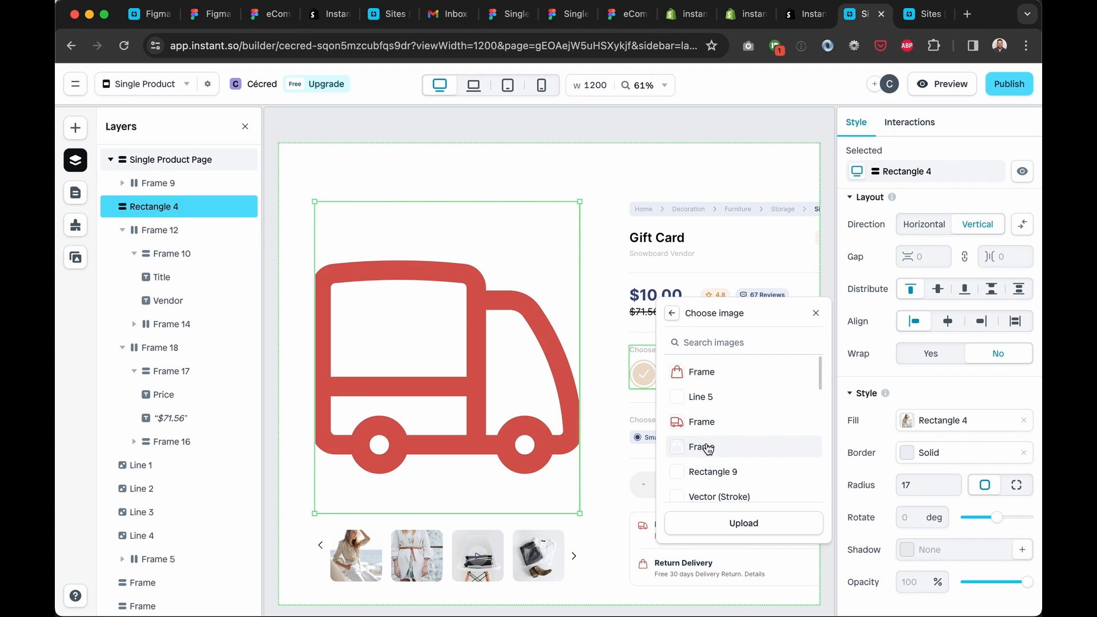
left_click(672, 313)
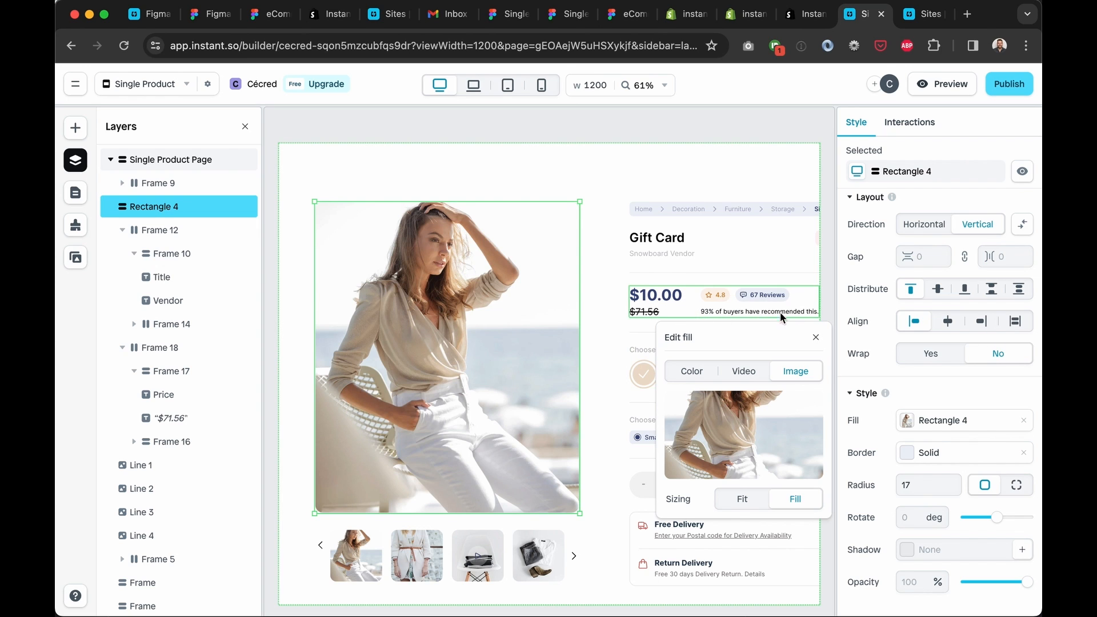
left_click(816, 338)
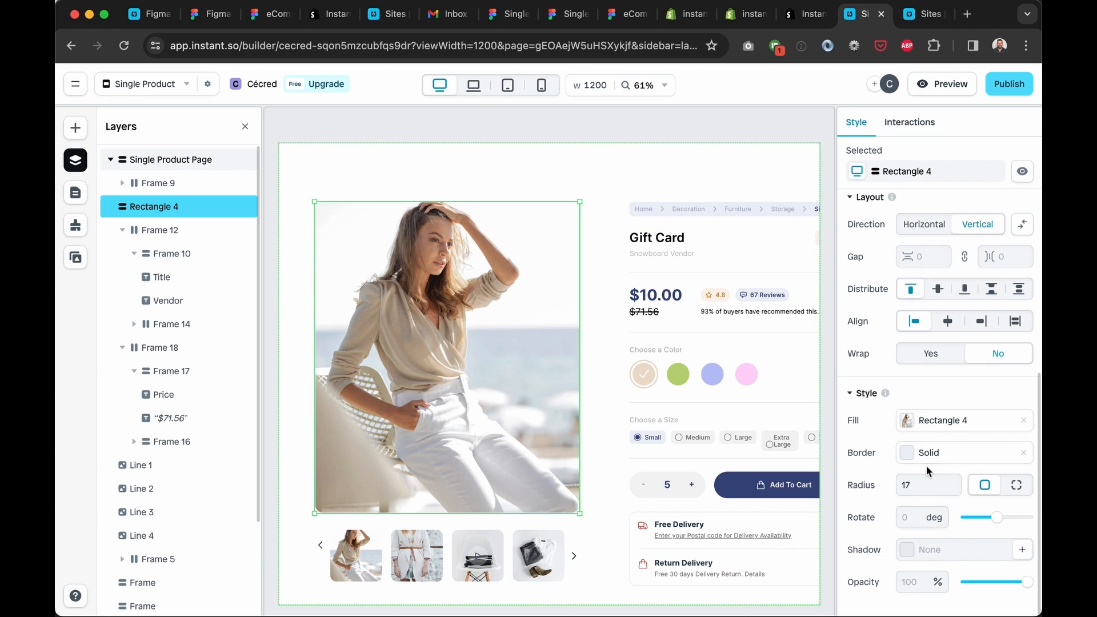
left_click(965, 424)
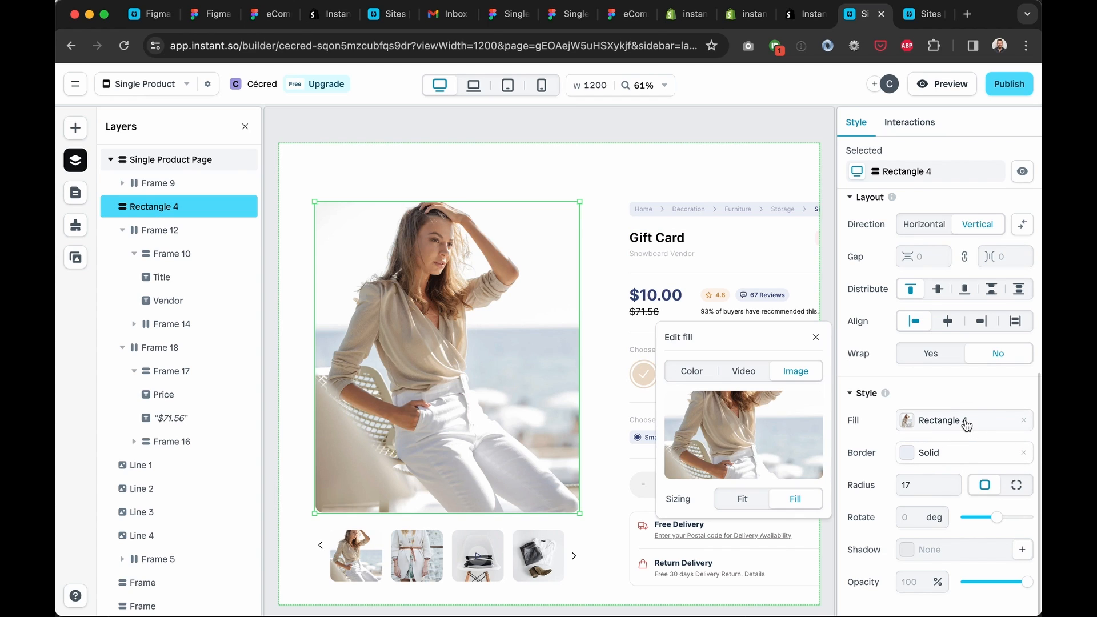
left_click(816, 338)
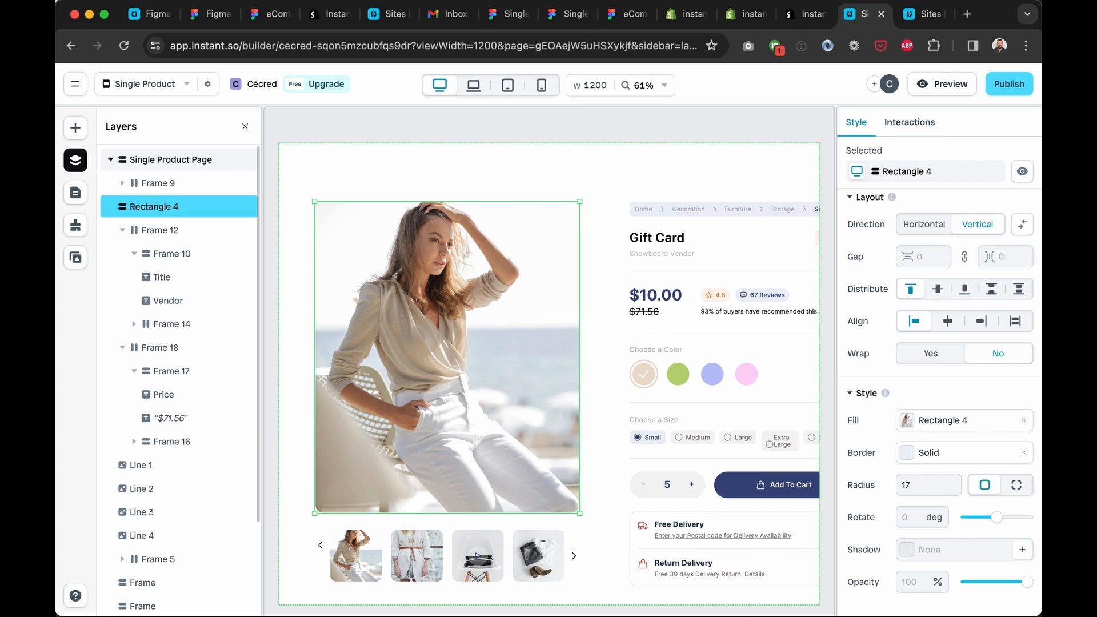
left_click(70, 196)
left_click(72, 166)
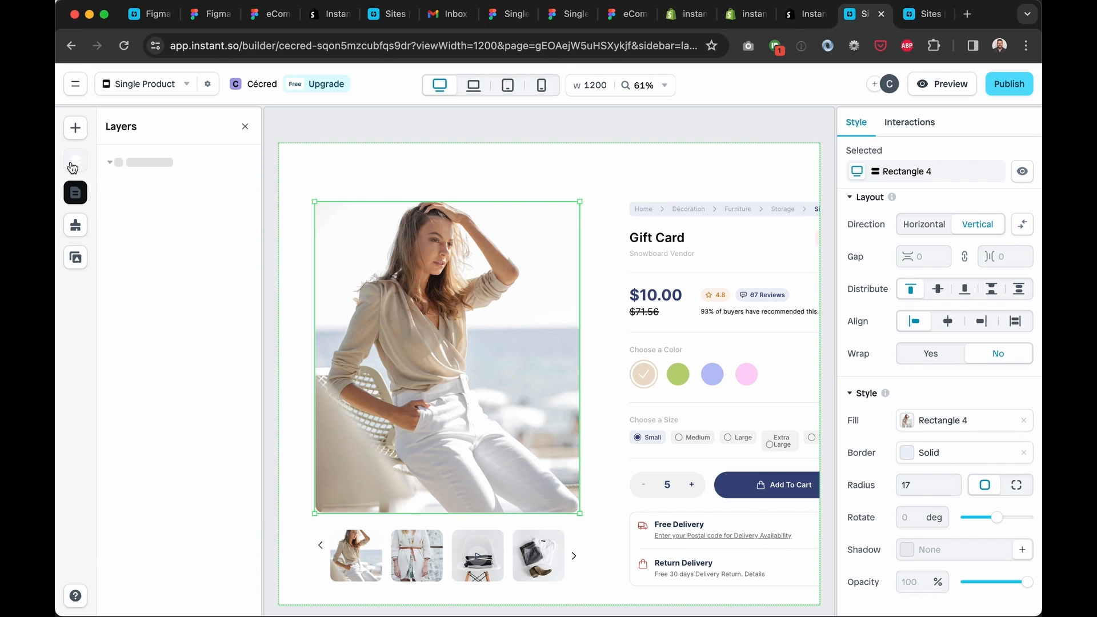
Insert an Image element into Rectangle 4 and enlarge it to fill the photo frame
left_click(75, 128)
left_click(222, 158)
mouse_move(194, 325)
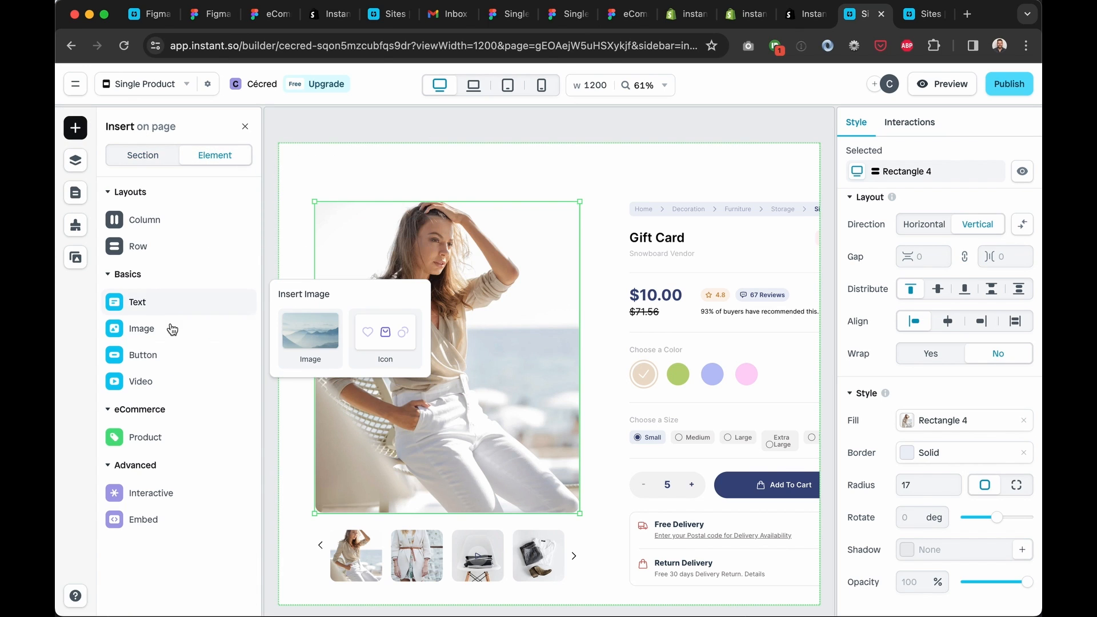
left_click_drag(289, 336, 447, 322)
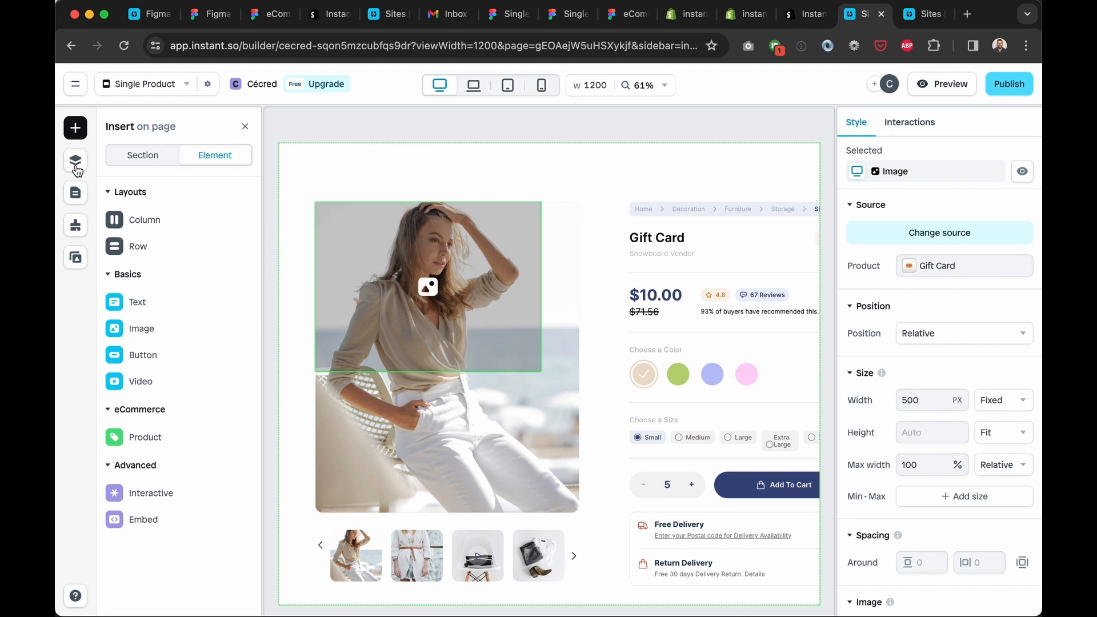
left_click(534, 364)
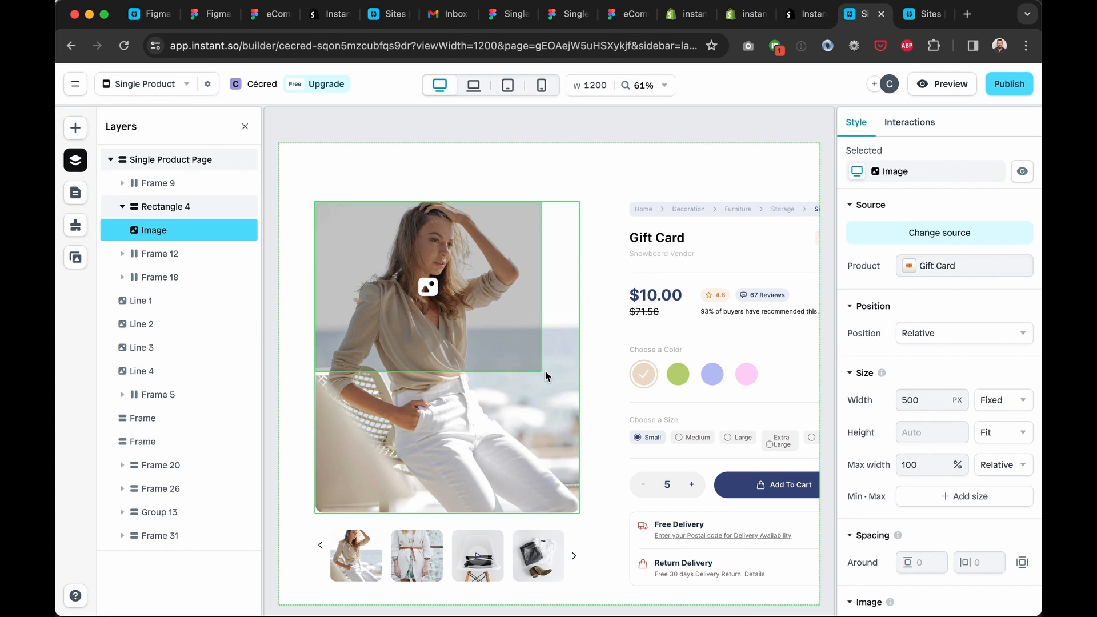
left_click(522, 353)
left_click(548, 401)
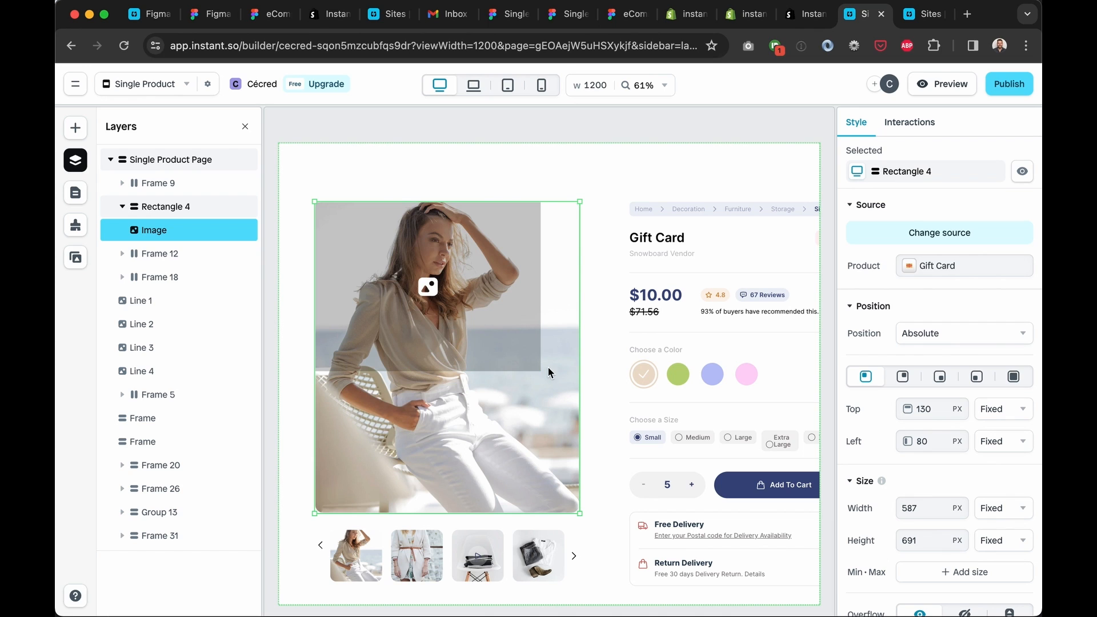
left_click(531, 361)
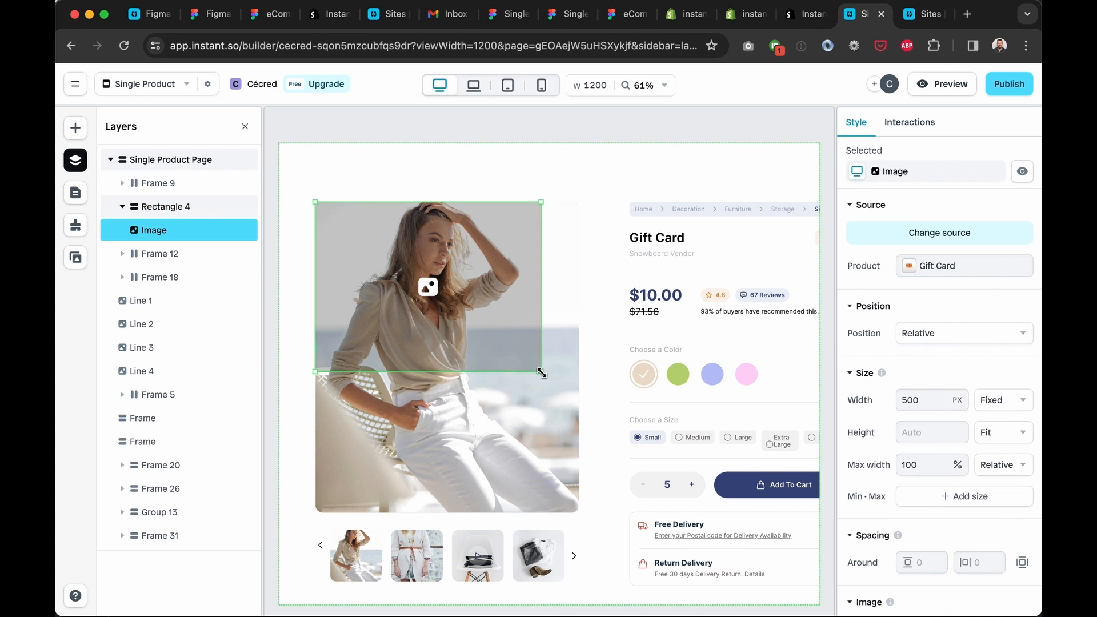
left_click_drag(541, 372, 594, 526)
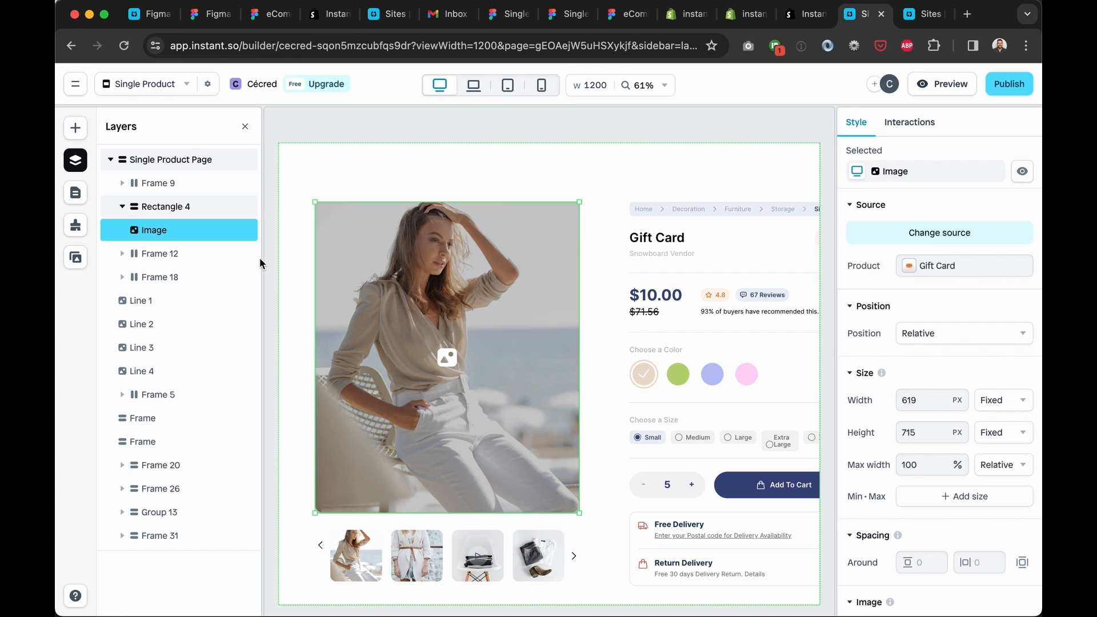
Remove the fashion photo fill from Rectangle 4, leaving a grey placeholder
left_click(169, 215)
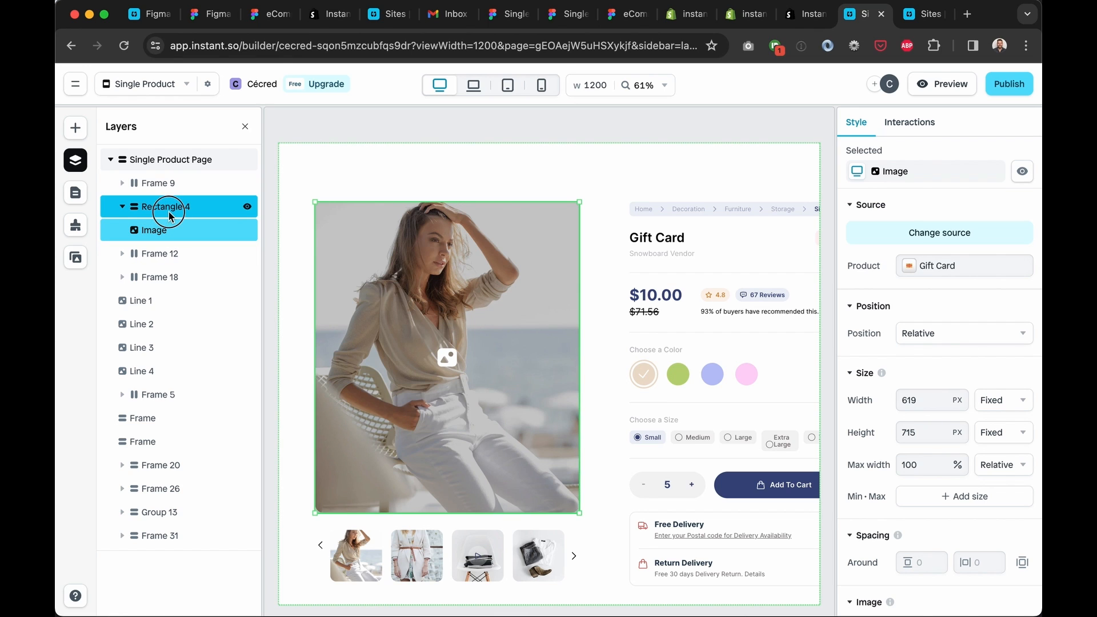
key("Delete")
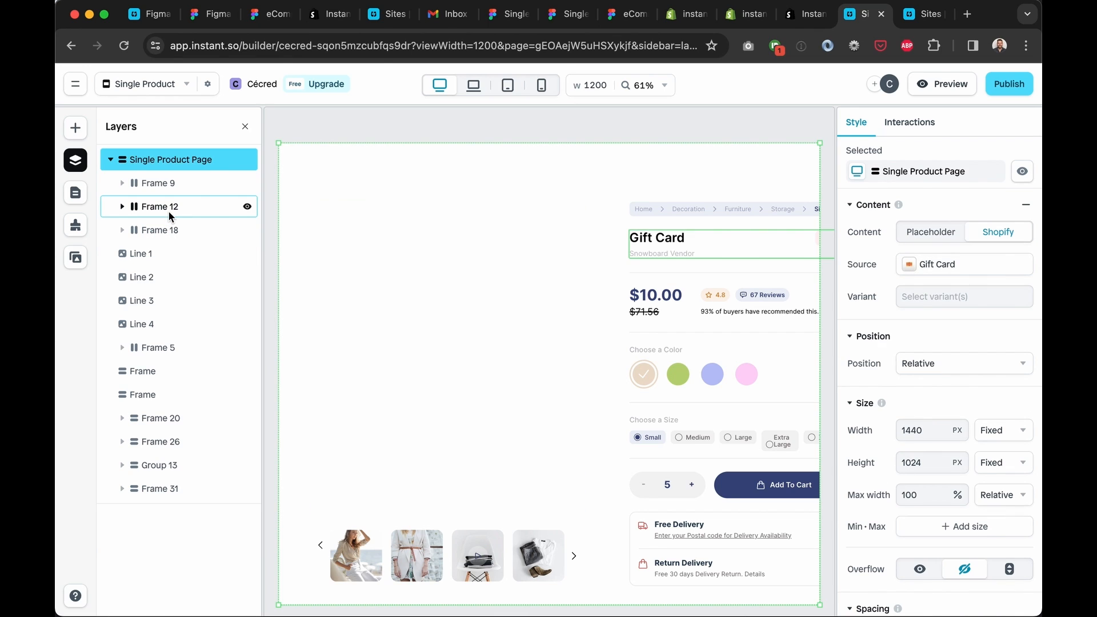
key("super+z")
left_click(171, 234)
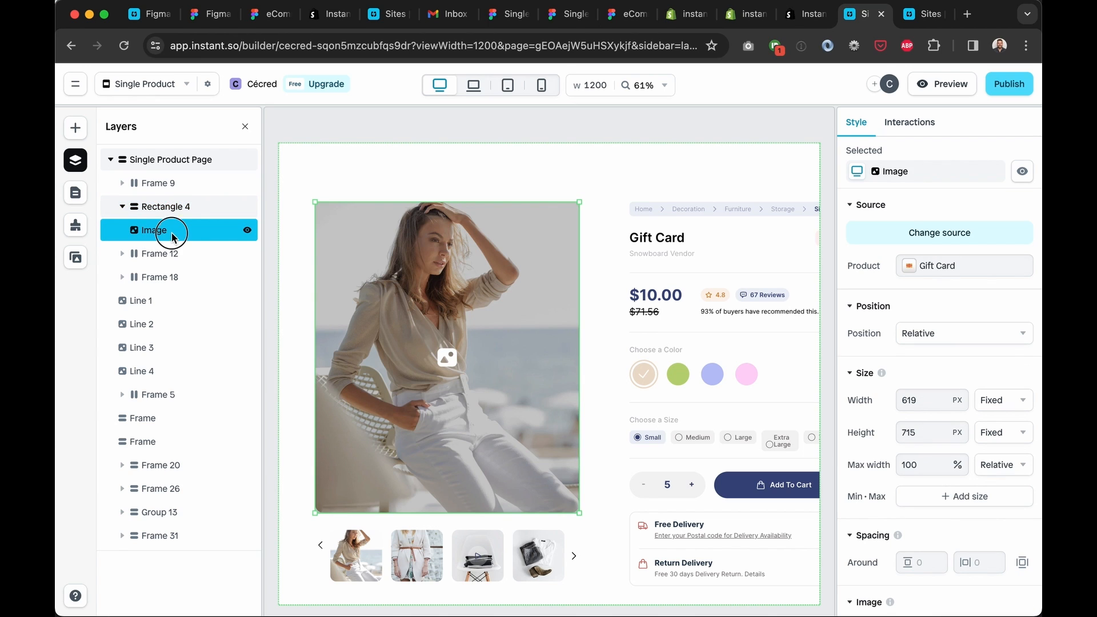
left_click_drag(171, 234, 171, 209)
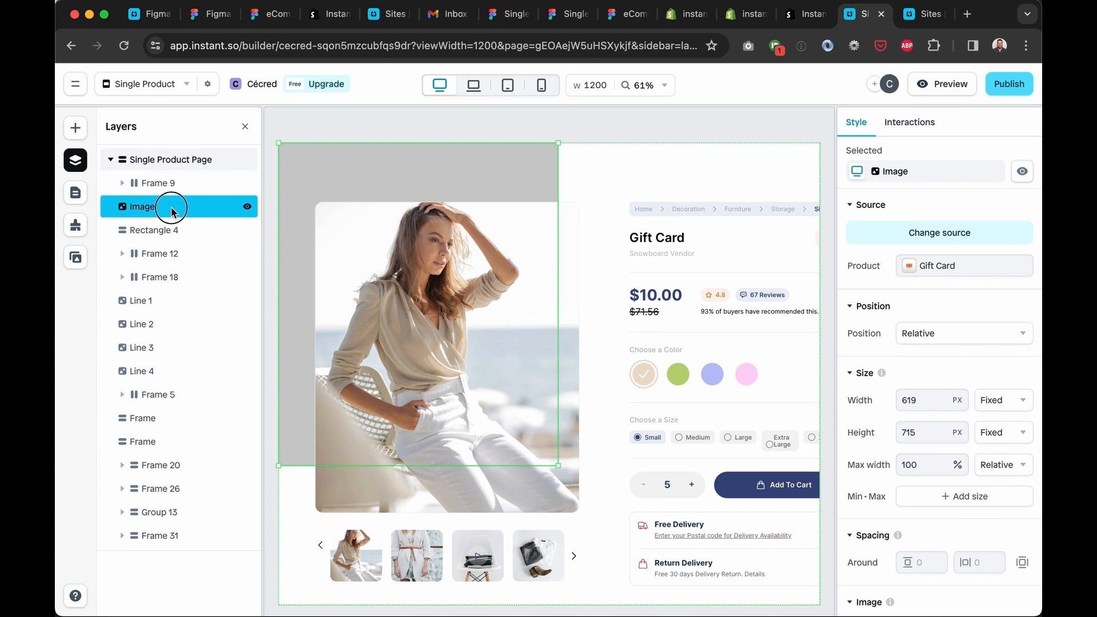
key("super+z")
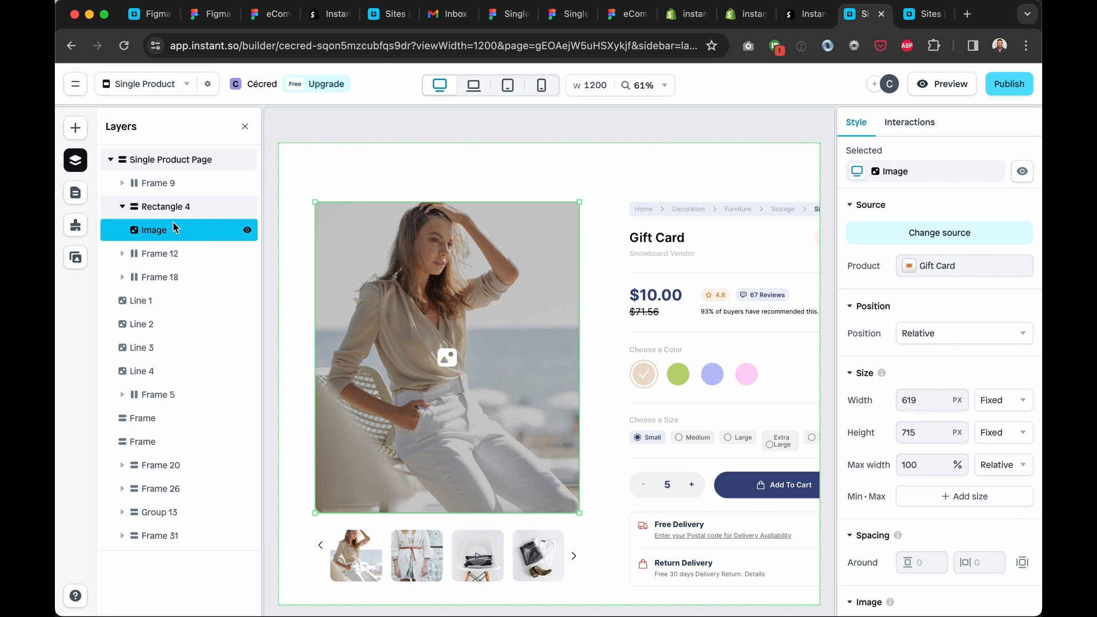
left_click(178, 207)
scroll(873, 372, "down", 5)
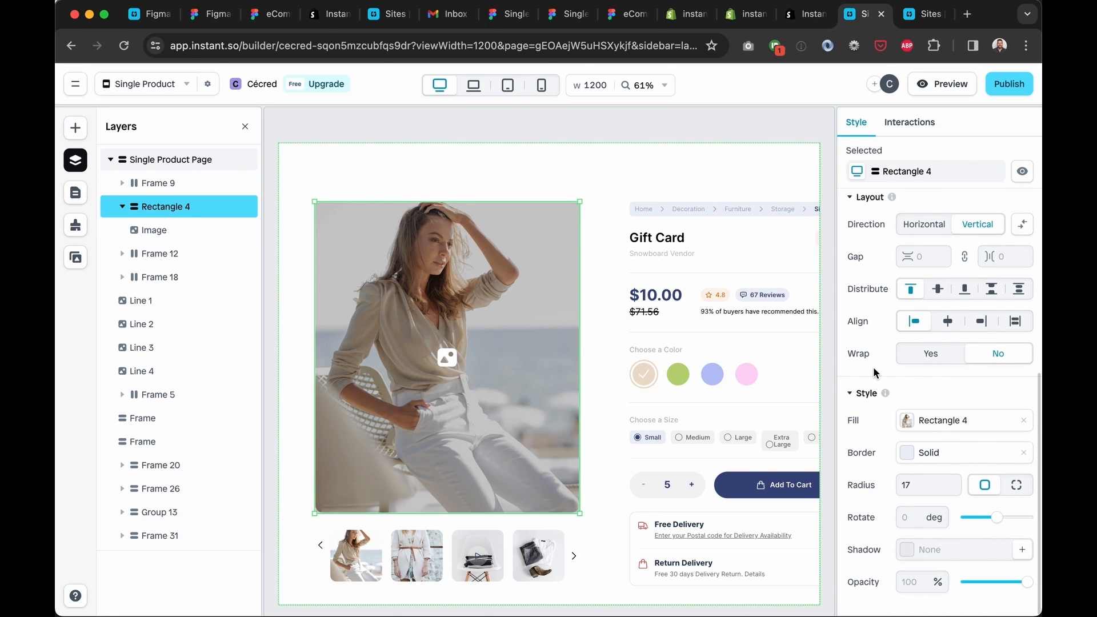
left_click(1023, 420)
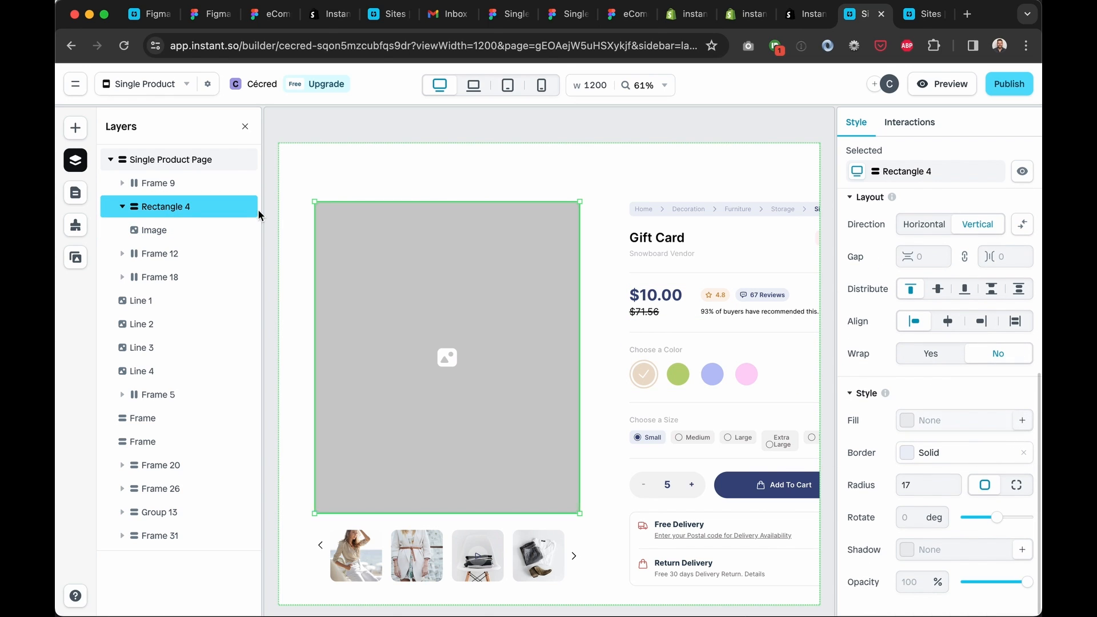
Set the Image element's content to the dynamic Shopify product image
left_click(153, 231)
scroll(882, 389, "down", 5)
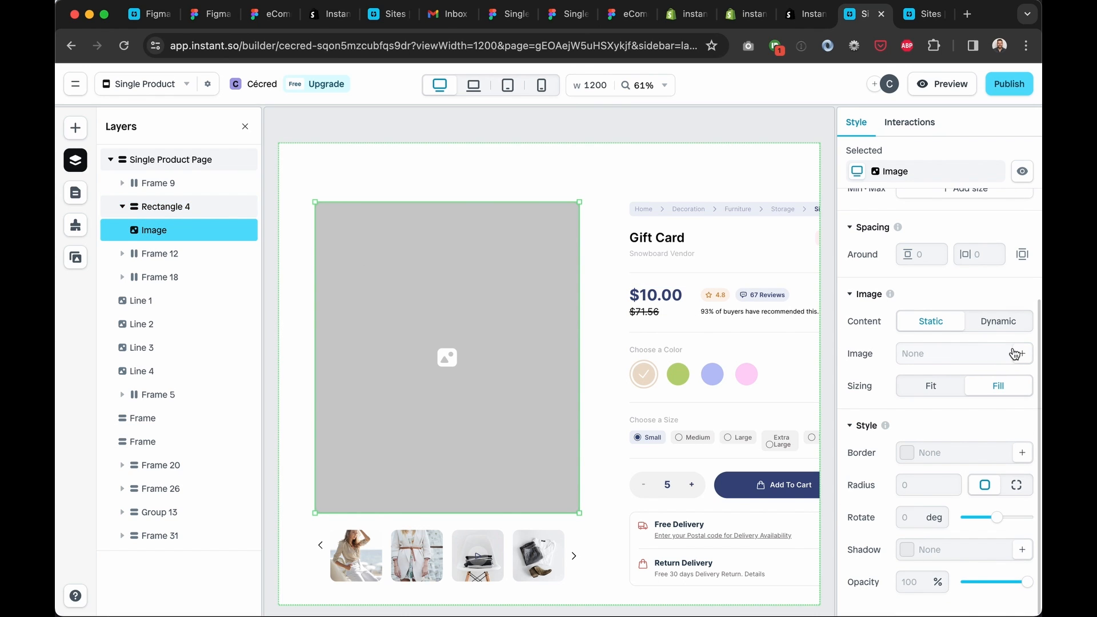
left_click(1014, 354)
left_click(982, 350)
left_click(994, 330)
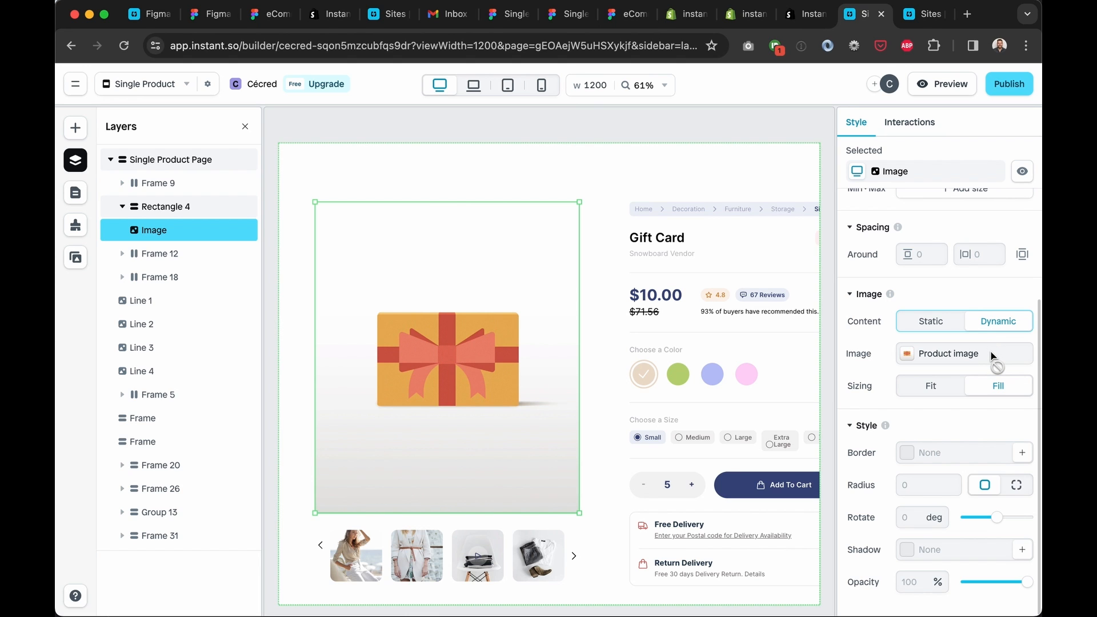
scroll(687, 376, "down", 5)
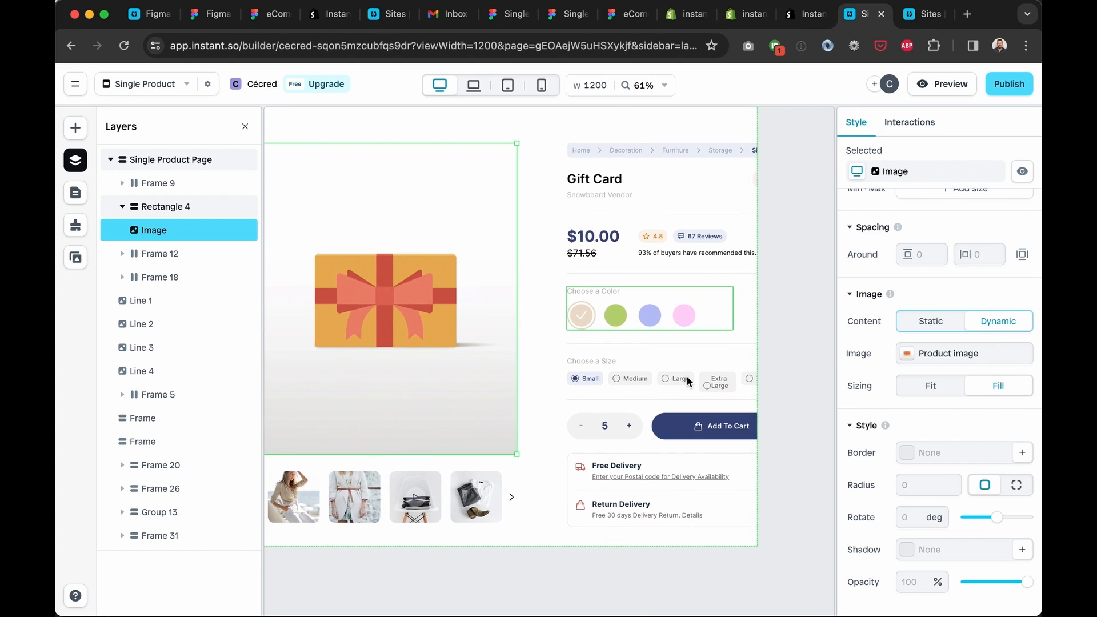
scroll(687, 375, "up", 5)
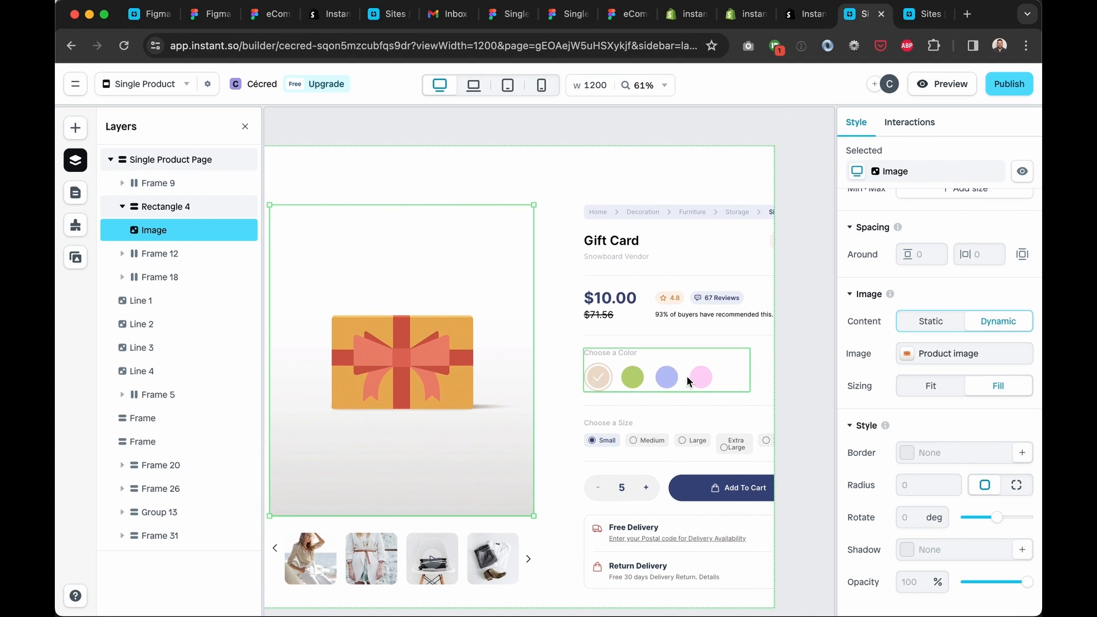
left_click(335, 252)
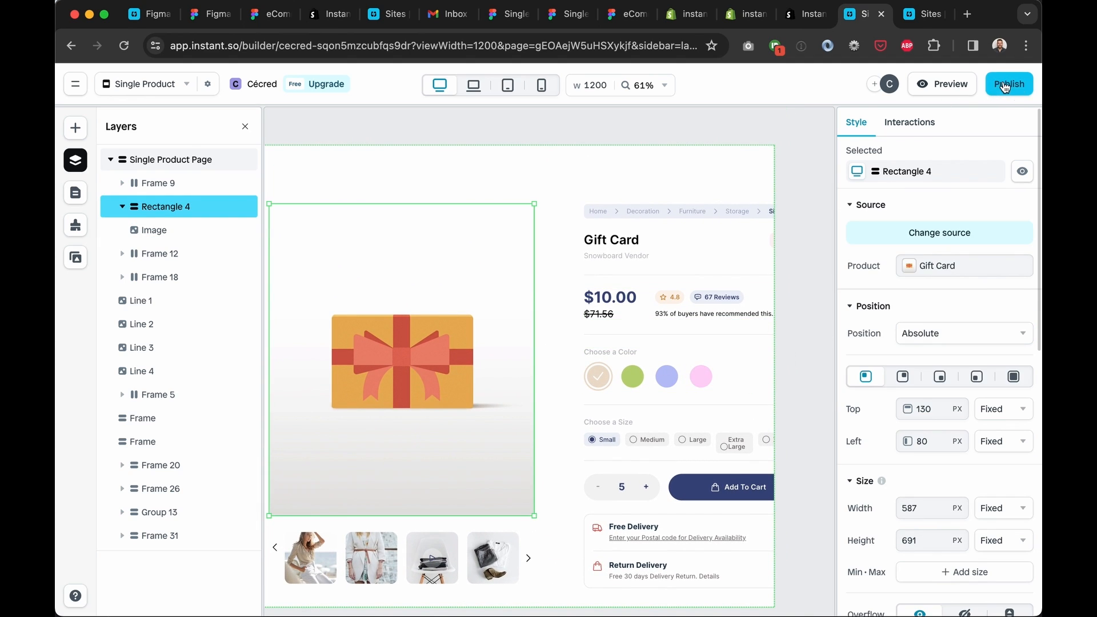
Open the store's Shopify theme editor from the published page notification
left_click(187, 85)
left_click(189, 90)
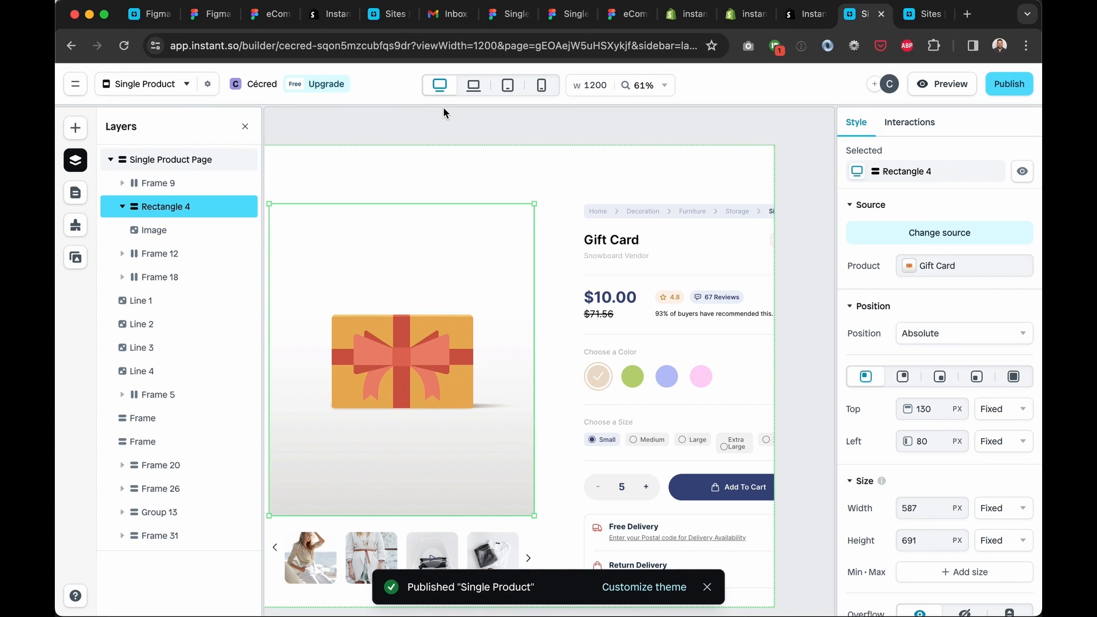
left_click(652, 592)
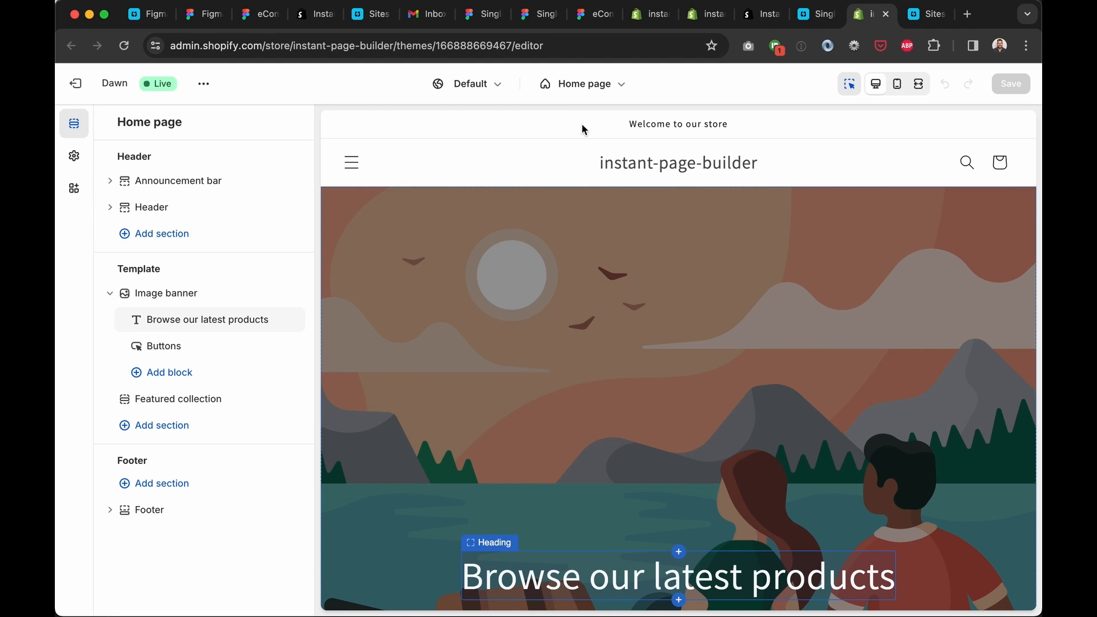
Switch to the Default product template and hide the Product information section
left_click(583, 84)
left_click(607, 185)
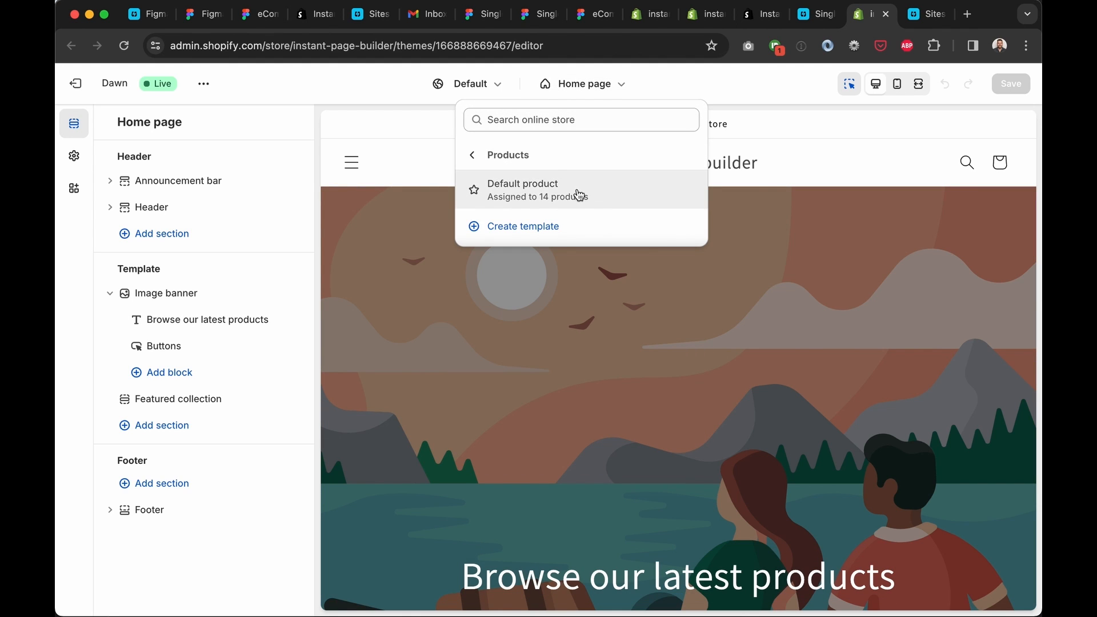
left_click(579, 194)
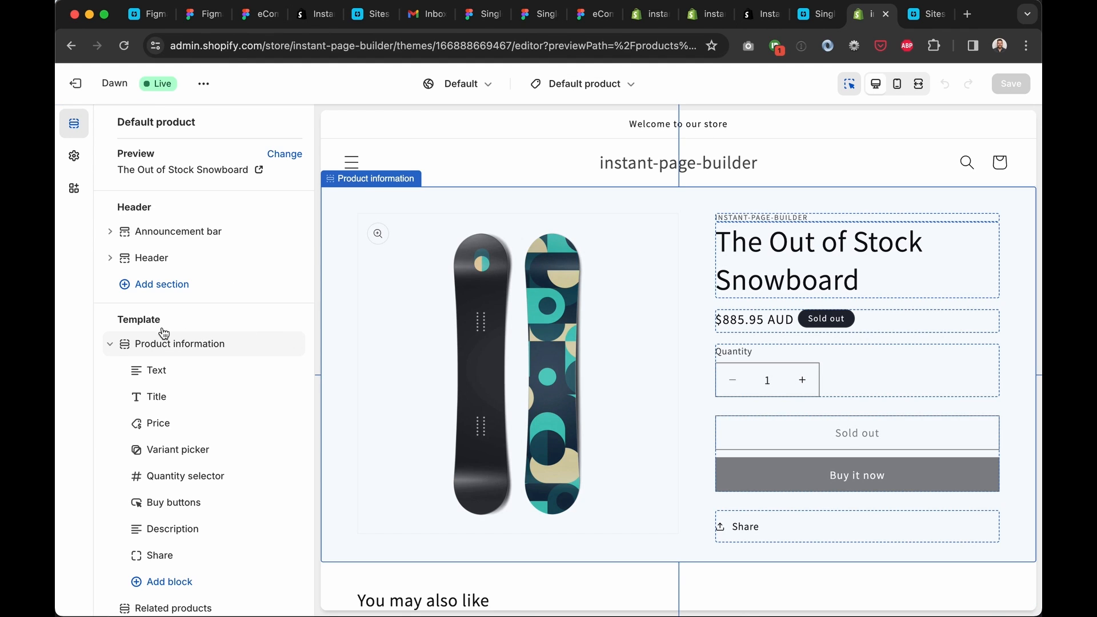
left_click(113, 346)
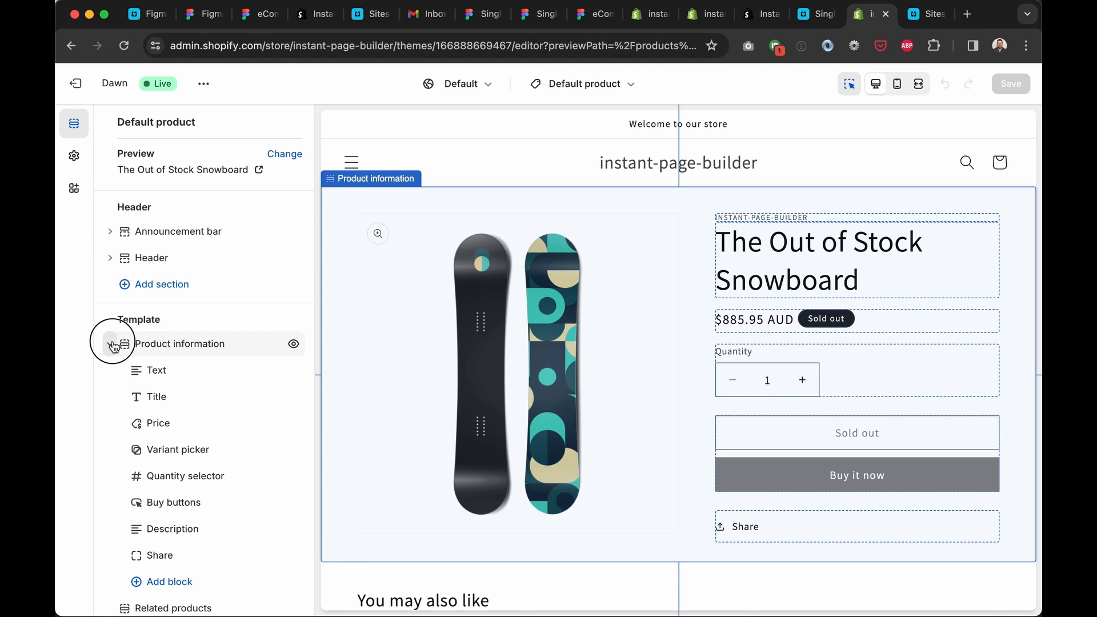
left_click(293, 344)
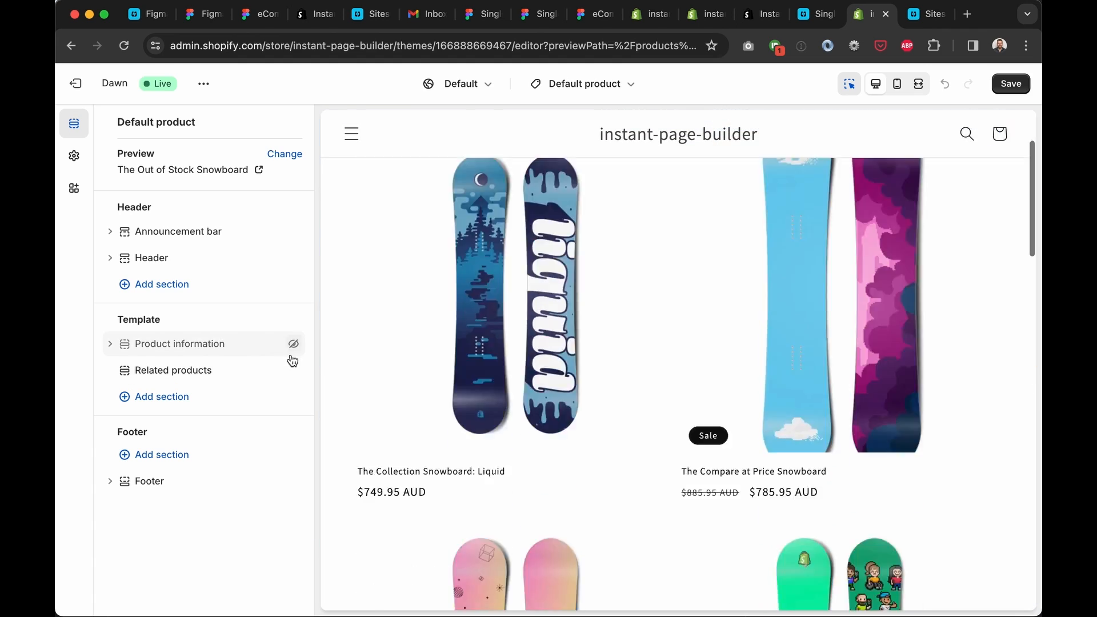
Add the Single Product section and move it to the top of the template
left_click(290, 358)
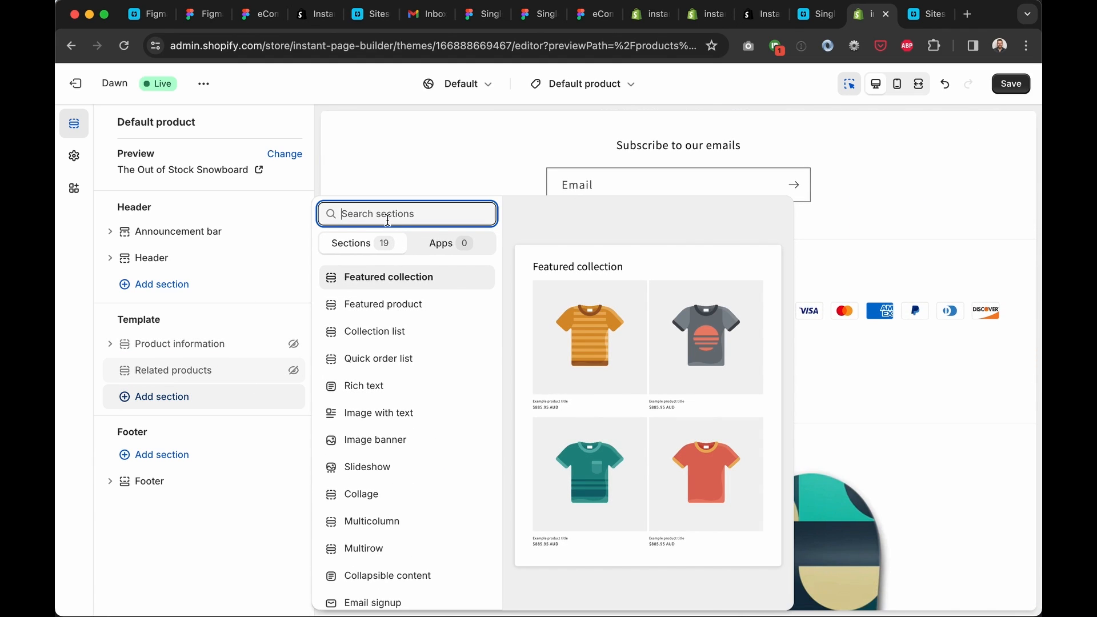
type("single")
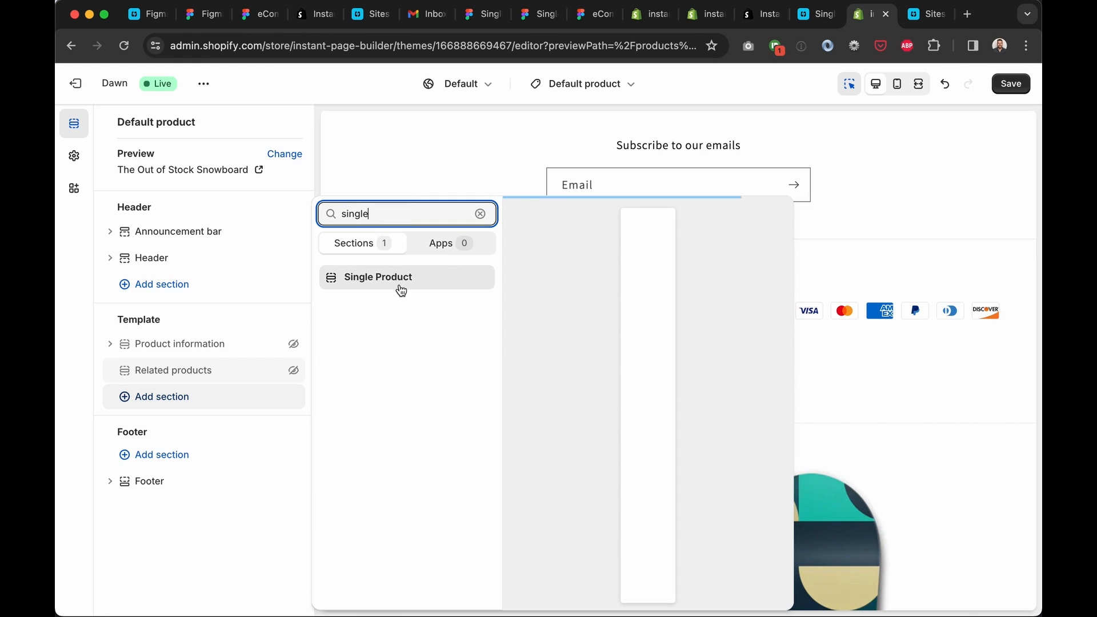
left_click(400, 282)
left_click_drag(209, 392, 209, 352)
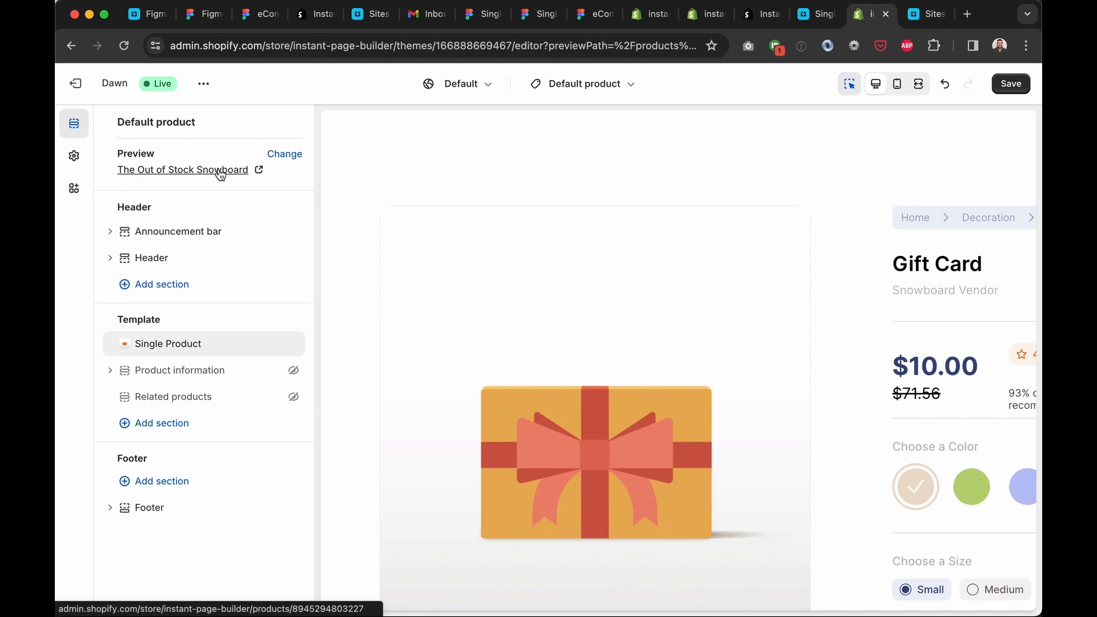
Connect the Single Product section's product to the dynamic current-page Product source
left_click(198, 348)
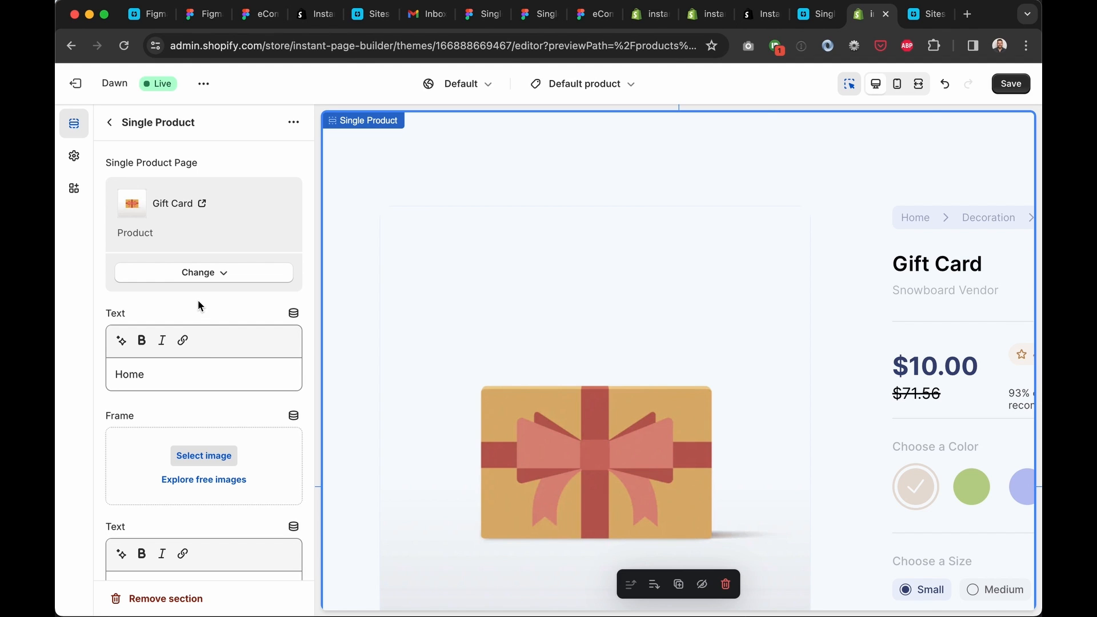
scroll(198, 300, "down", 10)
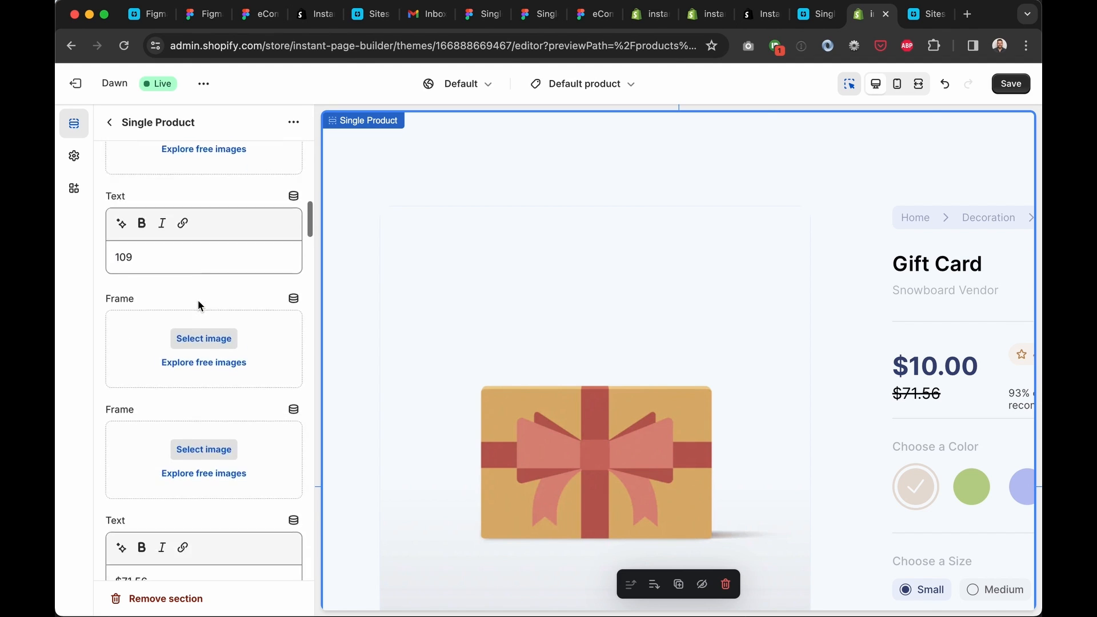
scroll(198, 300, "down", 15)
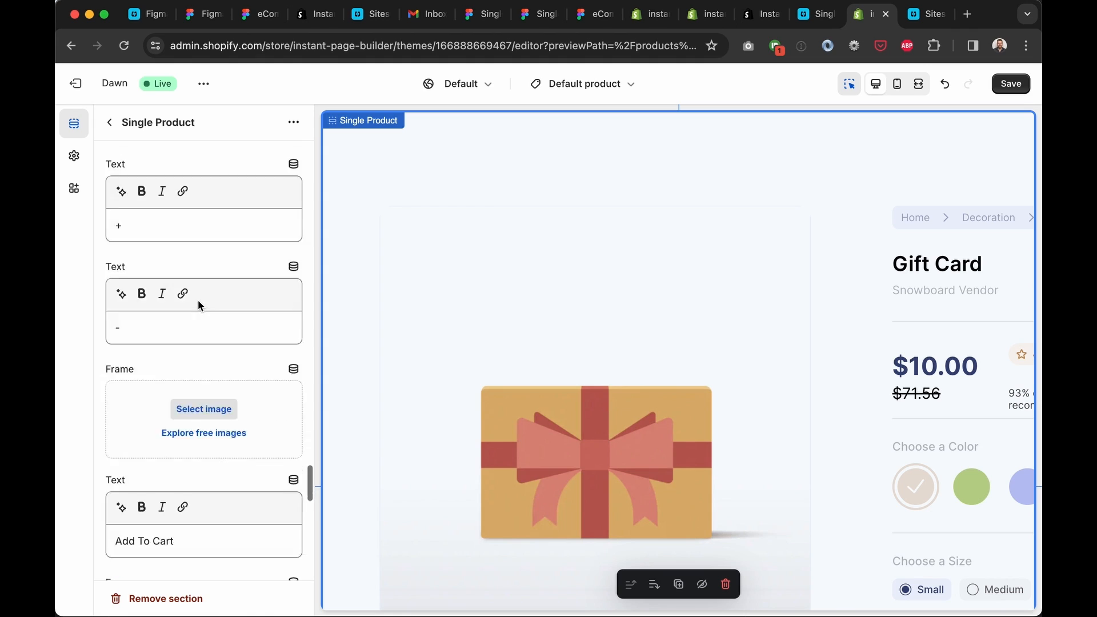
scroll(198, 300, "up", 15)
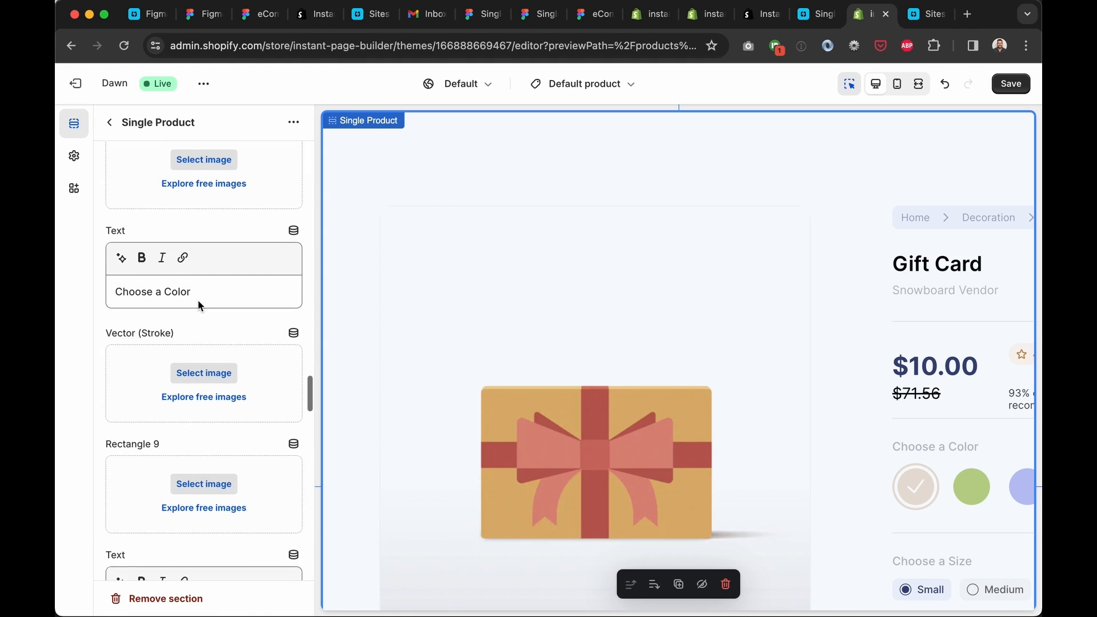
scroll(198, 300, "up", 15)
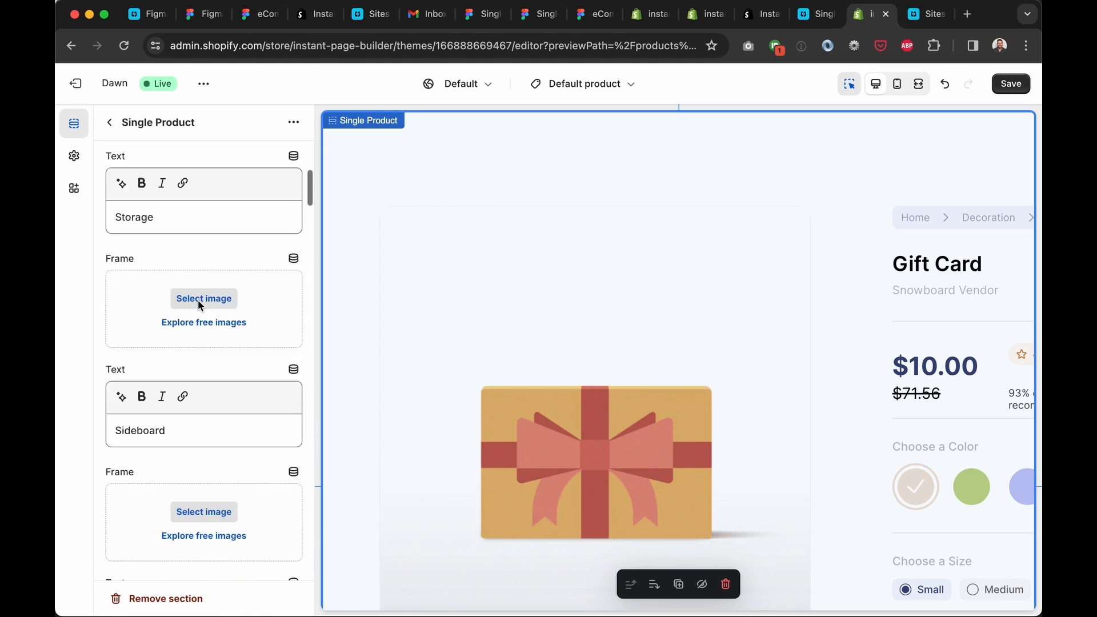
scroll(198, 305, "up", 5)
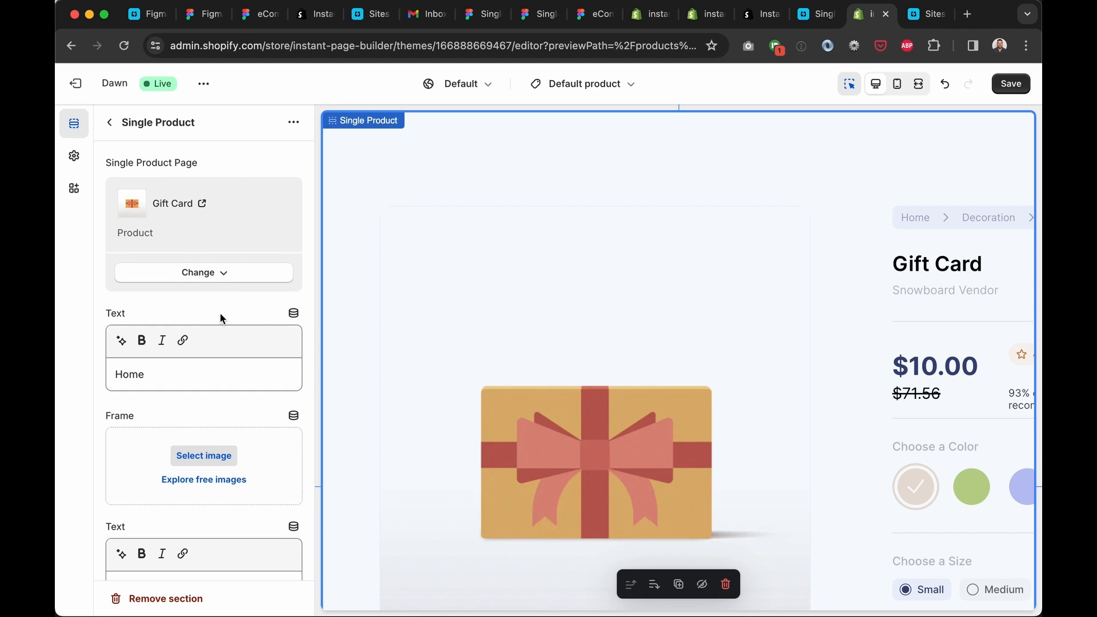
left_click(215, 279)
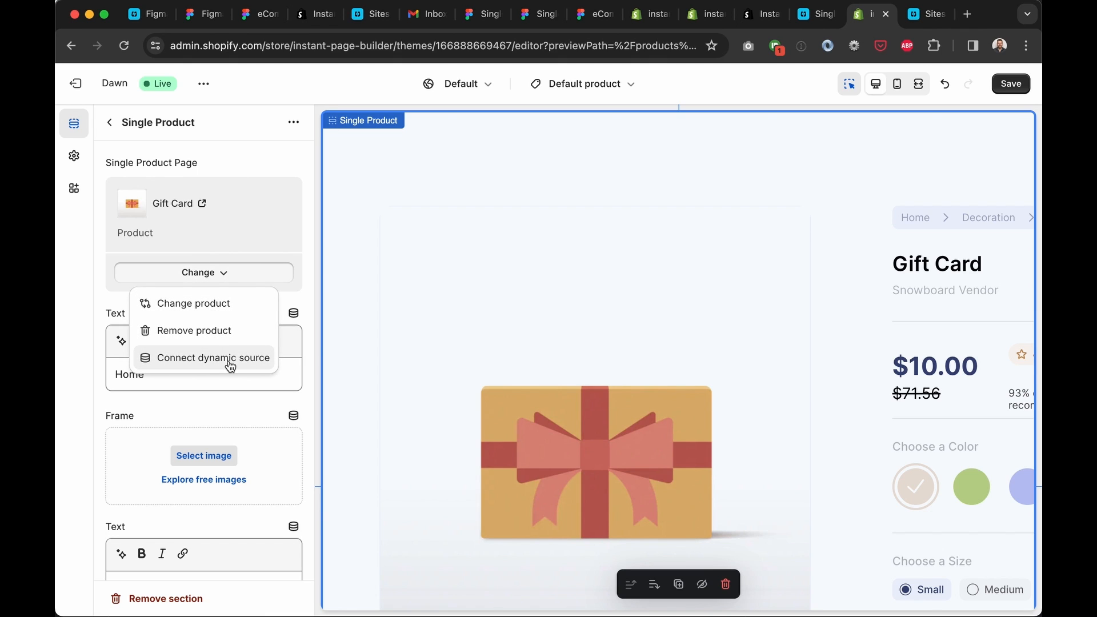
left_click(230, 358)
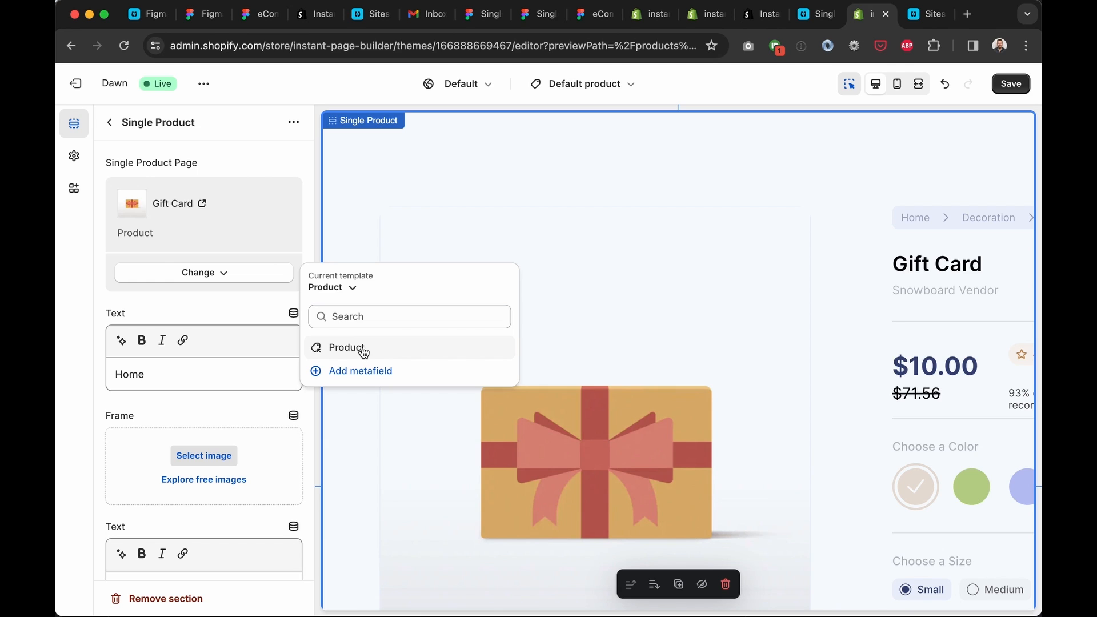
left_click(363, 350)
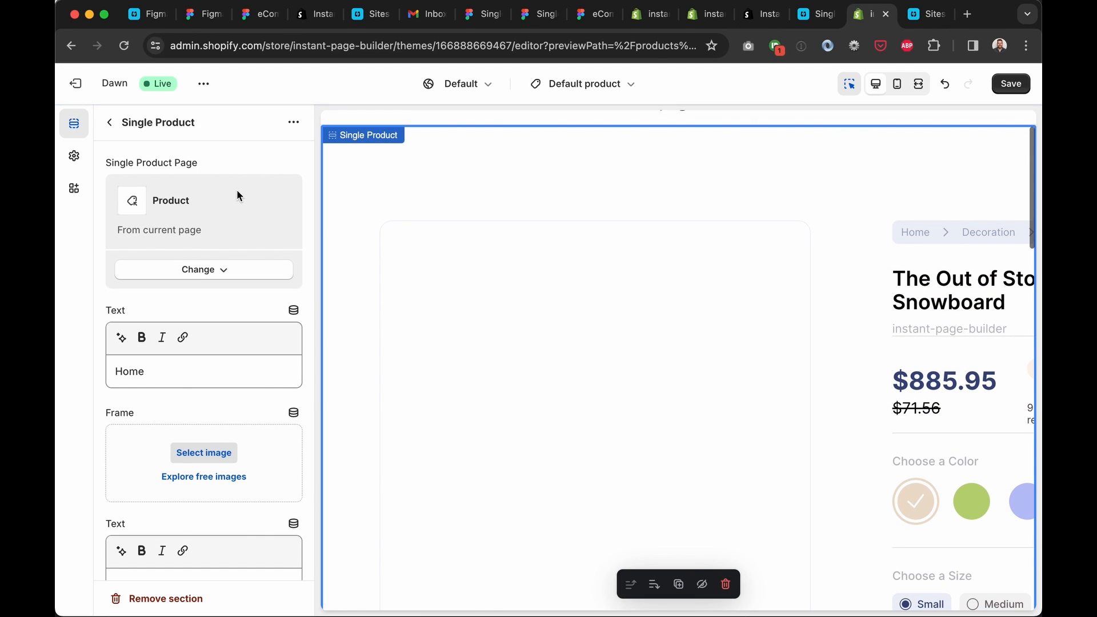
left_click(110, 122)
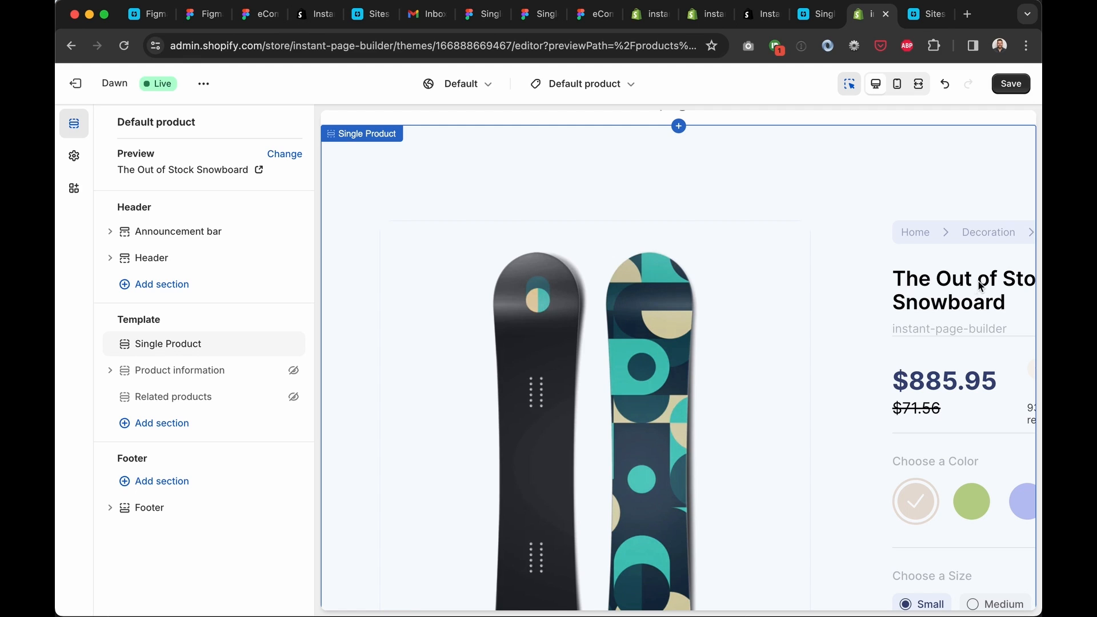
Preview the product page full width, save the theme, and view the live store
scroll(977, 283, "down", 3)
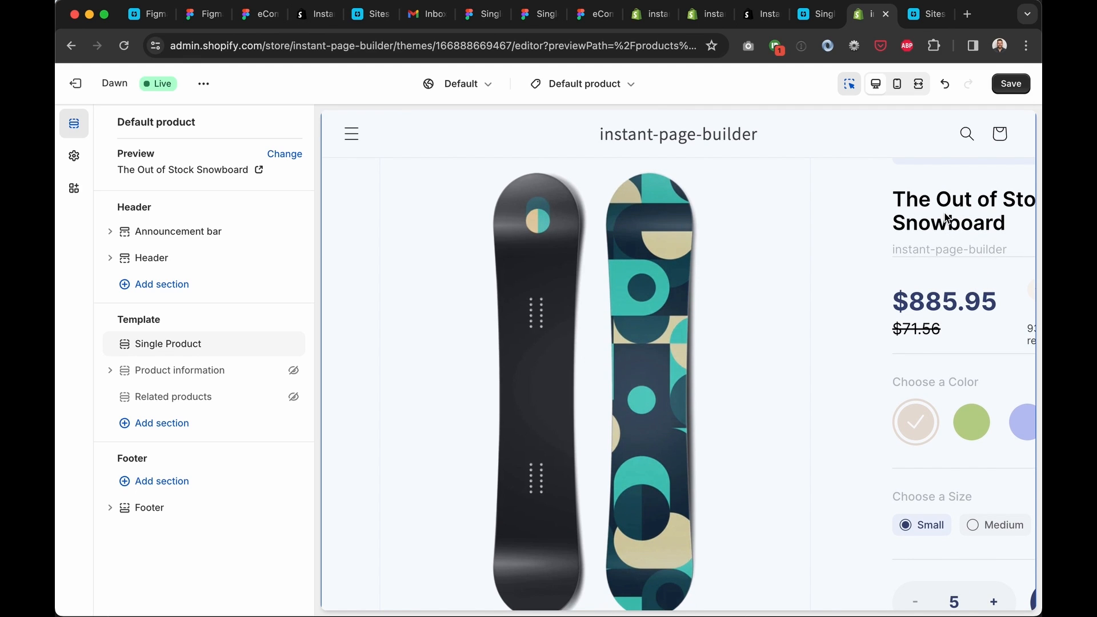
left_click(918, 89)
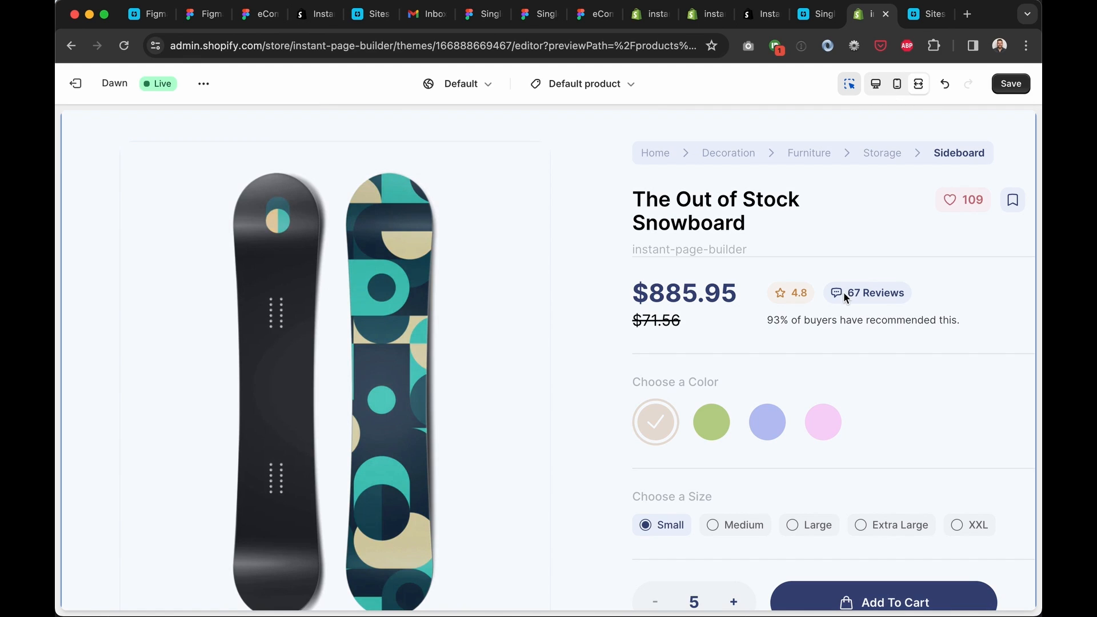
scroll(461, 346, "down", 5)
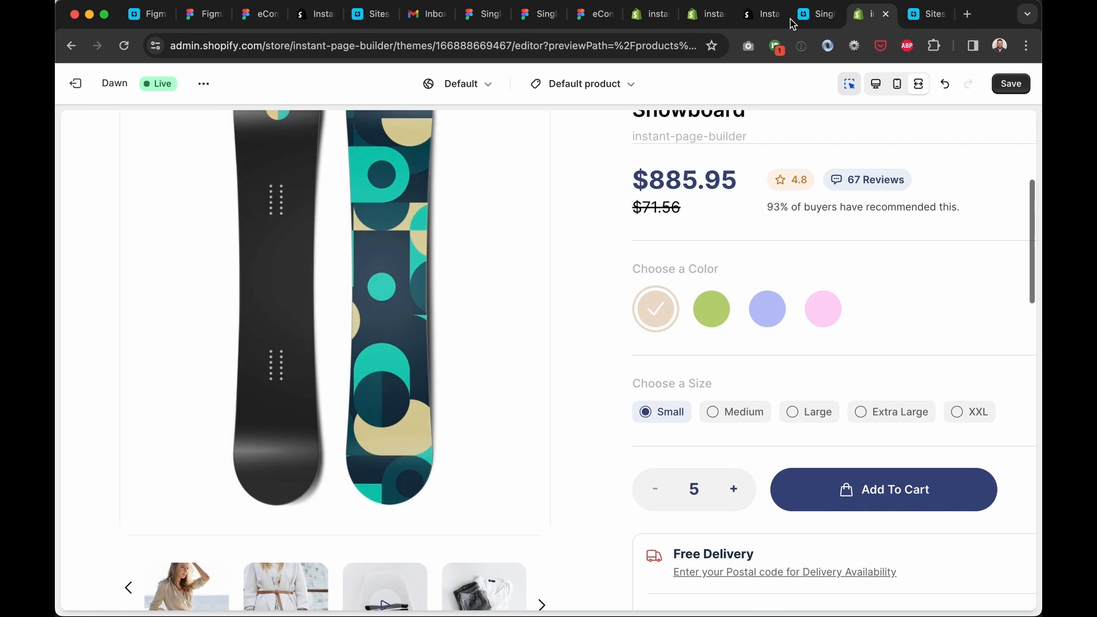
left_click(873, 84)
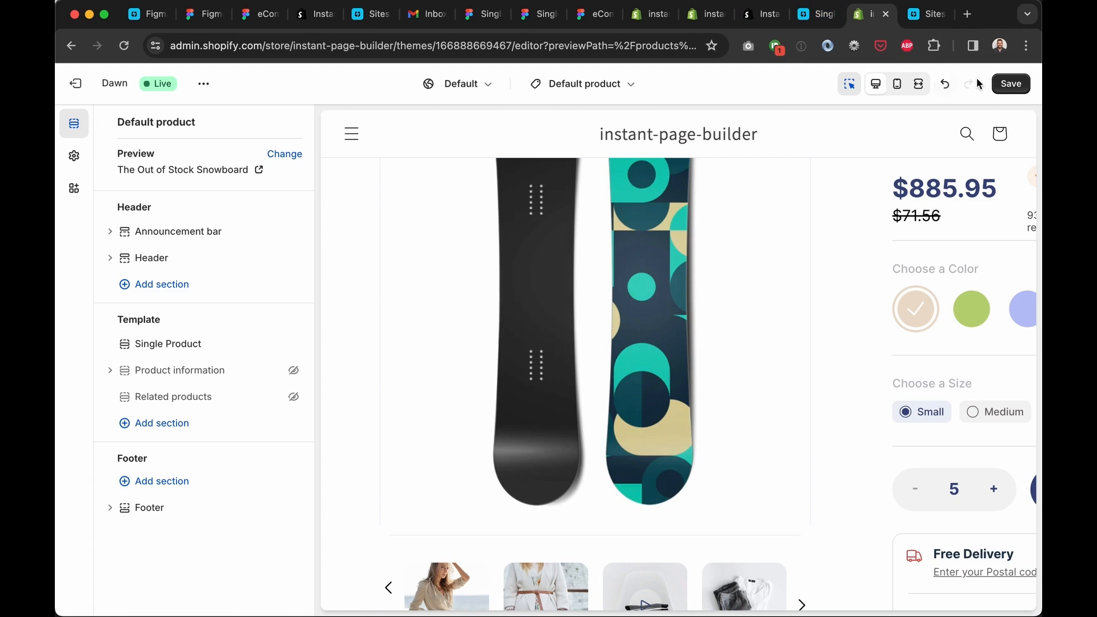
left_click(1019, 87)
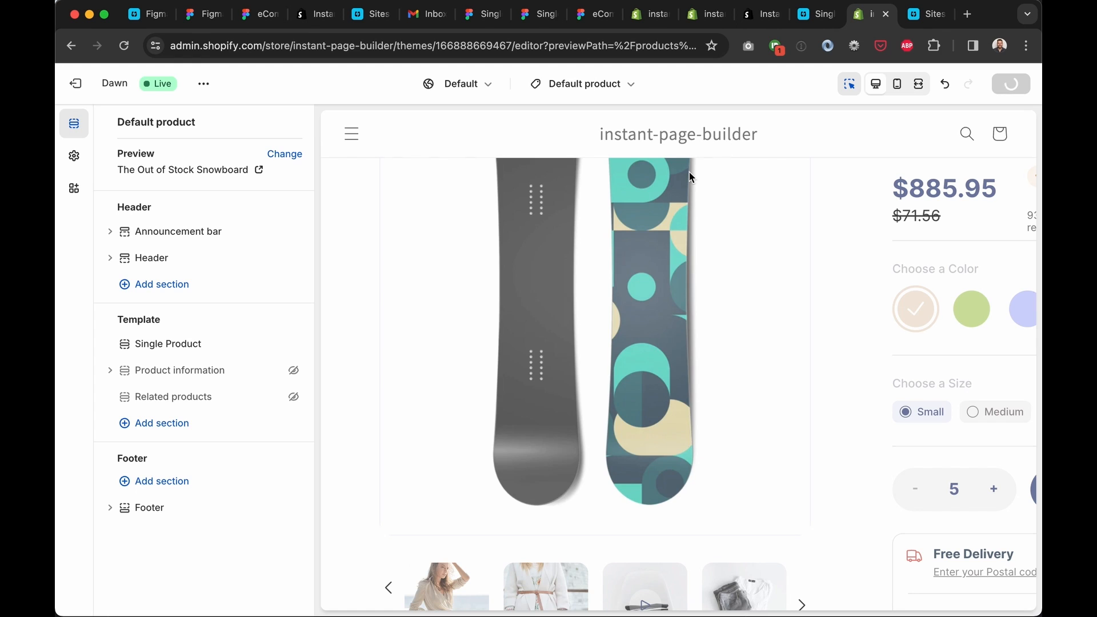
left_click(203, 84)
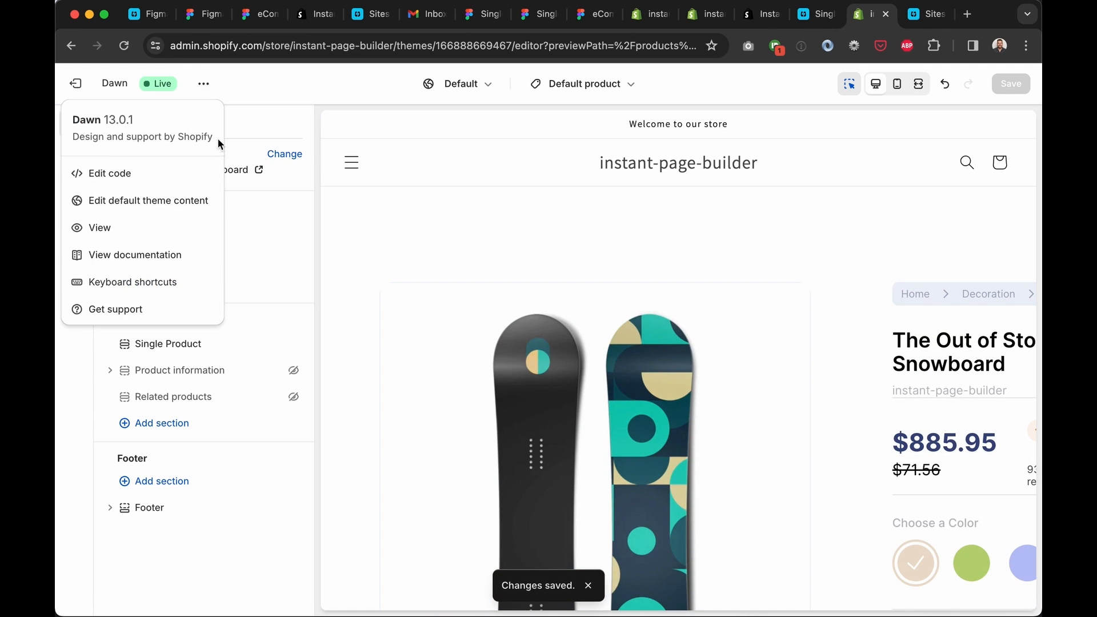
left_click(171, 231)
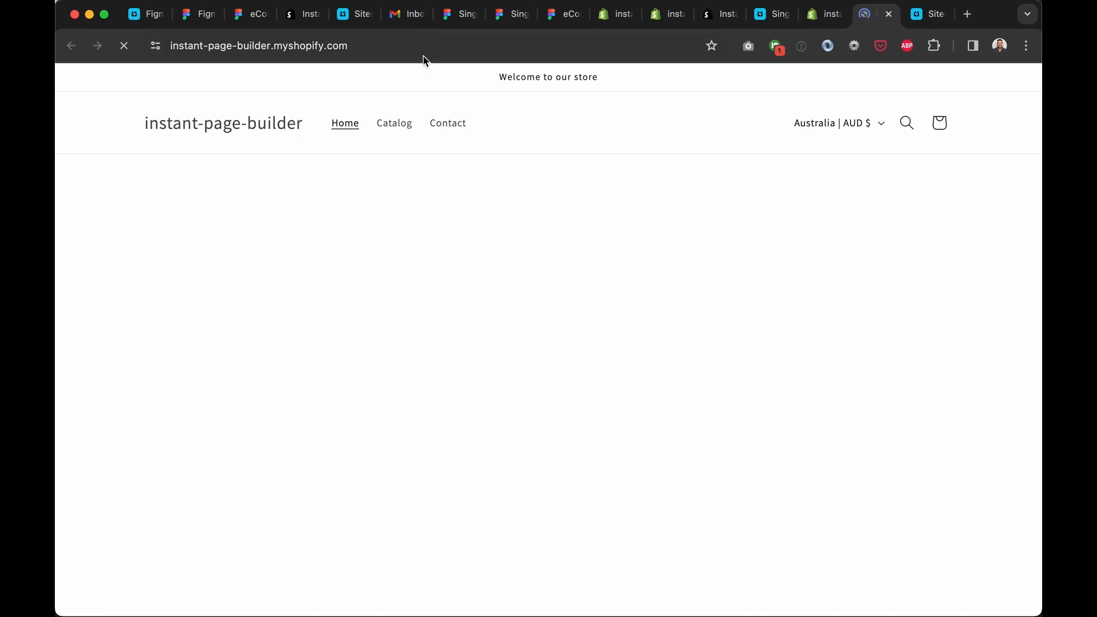
Open the Gift Card product page on the live store
left_click(428, 49)
left_click(513, 51)
type("//")
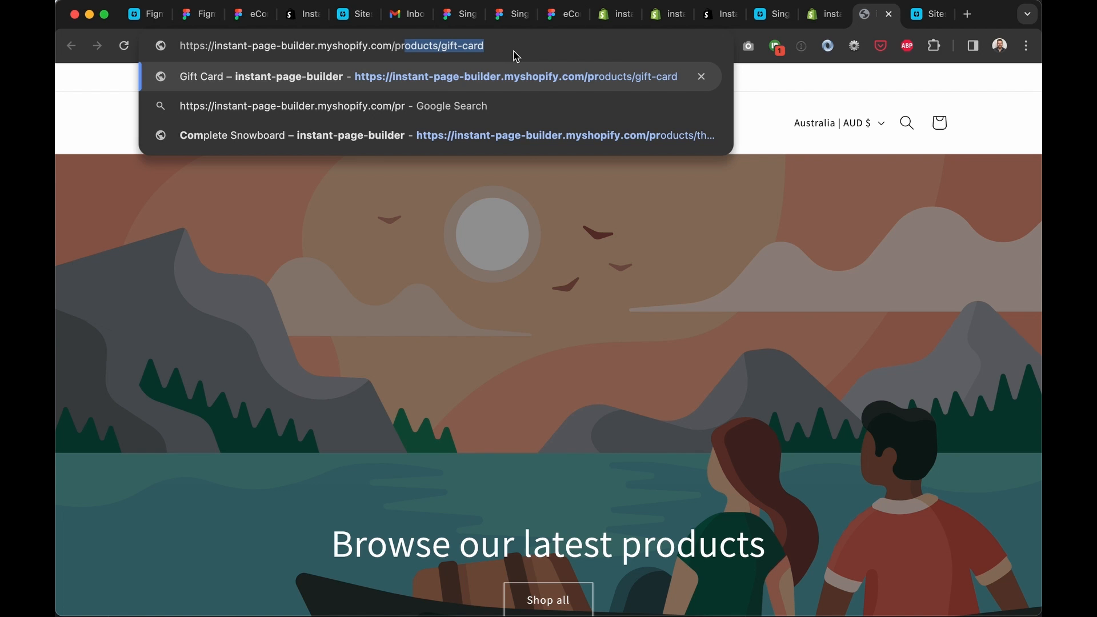
key("Return")
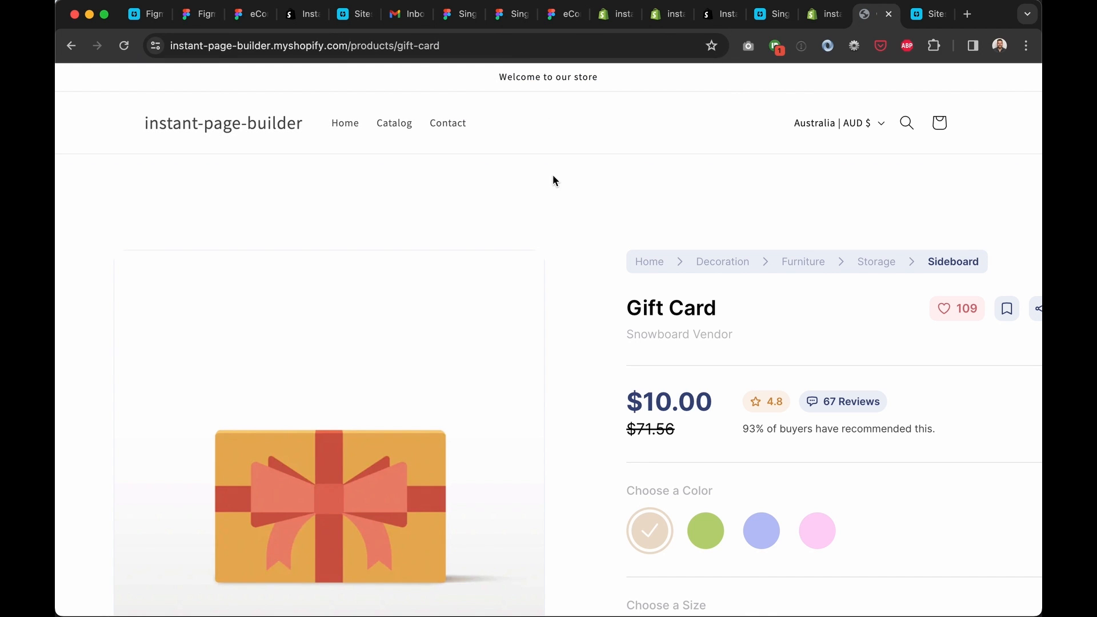
Review the Gift Card title, $10.00 price, 67 Reviews label and quantity control
scroll(578, 255, "down", 4)
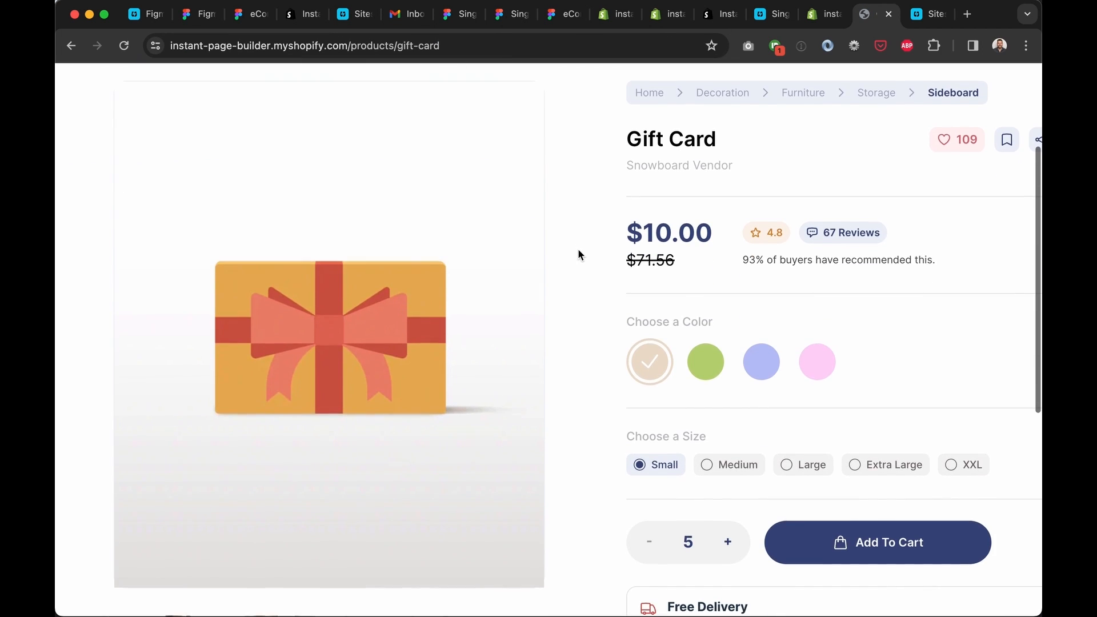
triple_click(675, 101)
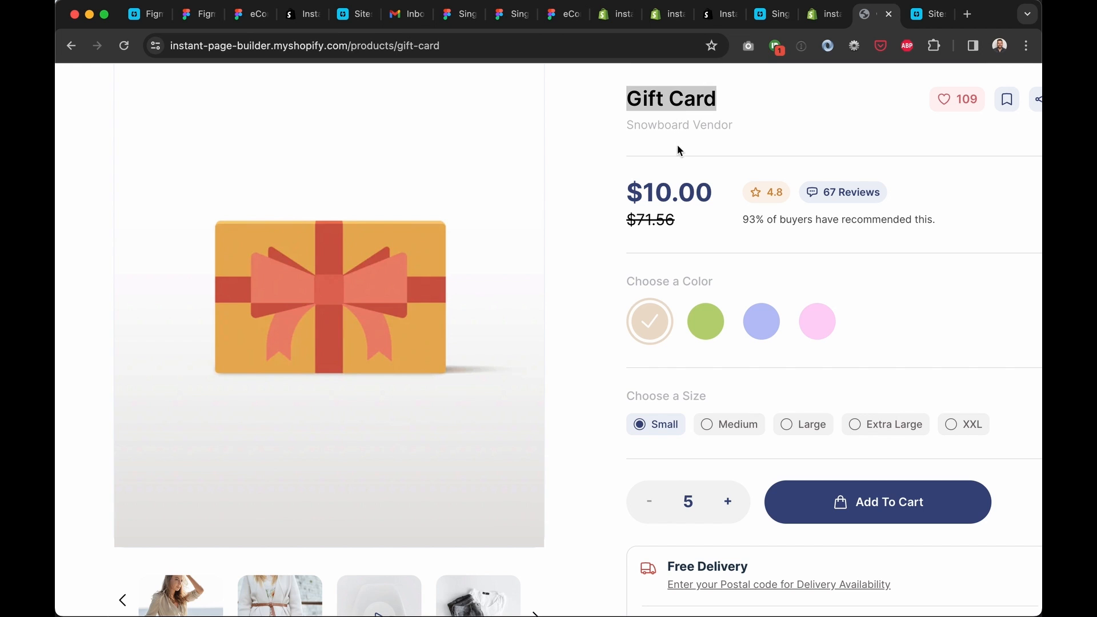
left_click(673, 188)
triple_click(673, 188)
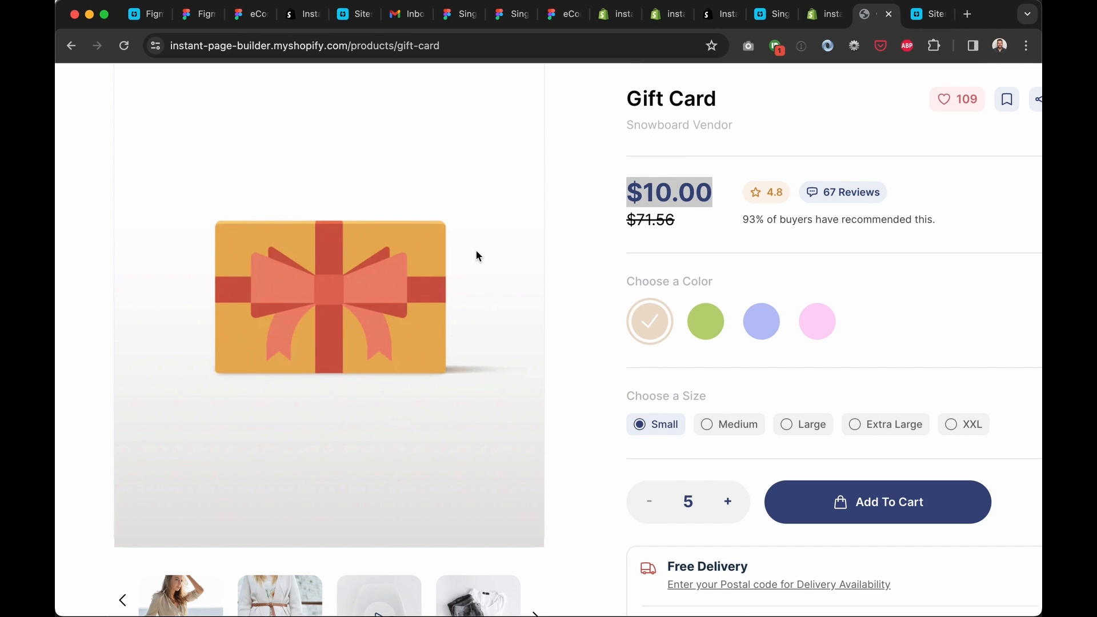
scroll(476, 252, "down", 5)
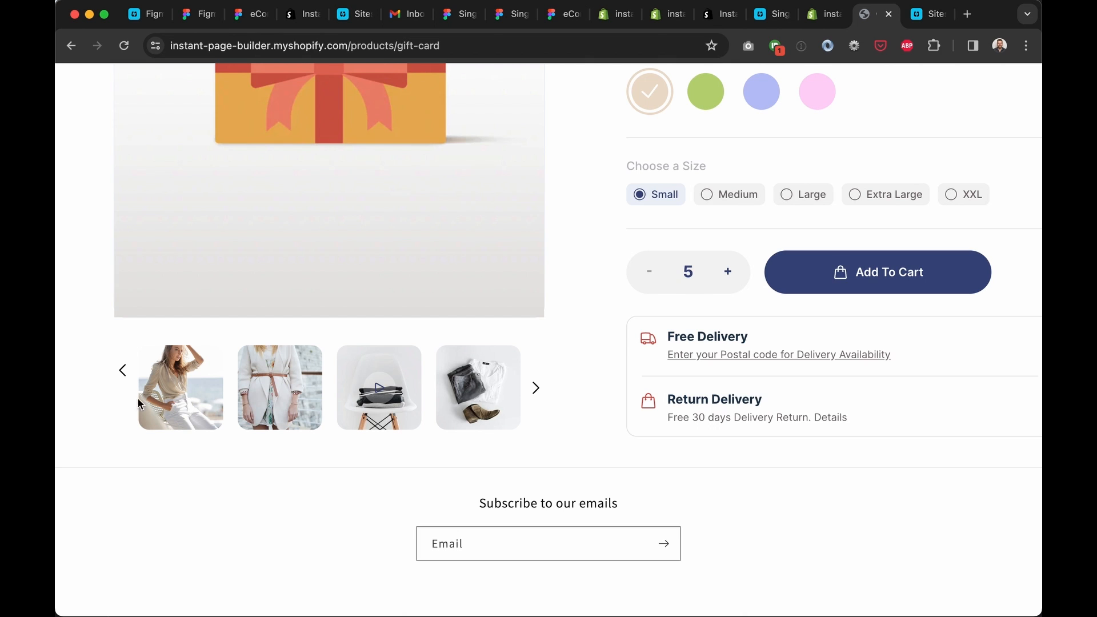
scroll(478, 371, "up", 7)
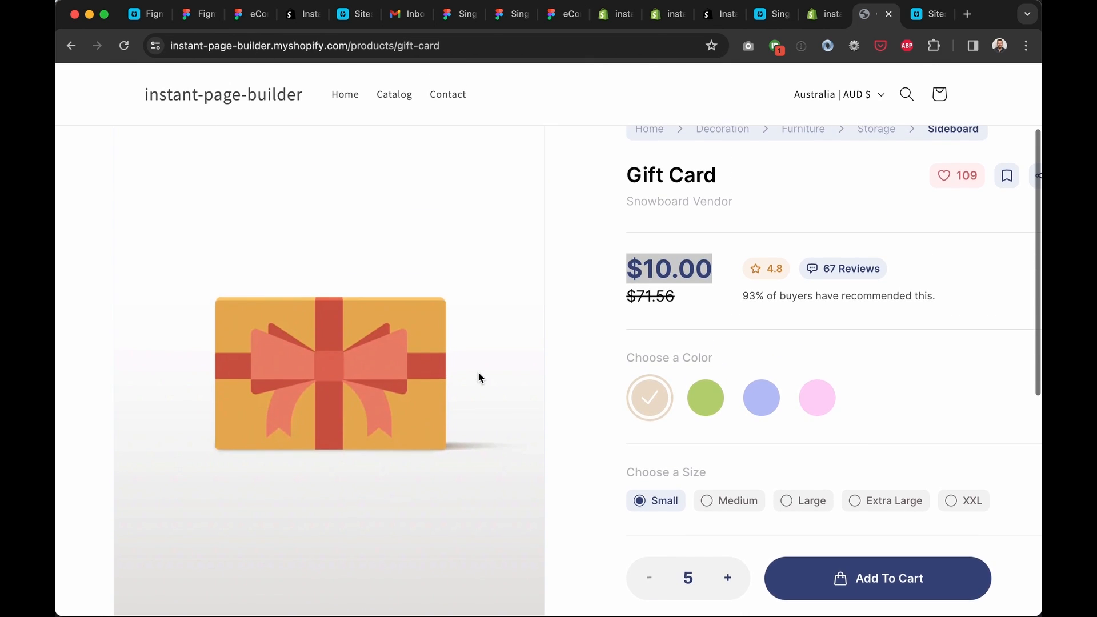
left_click(714, 329)
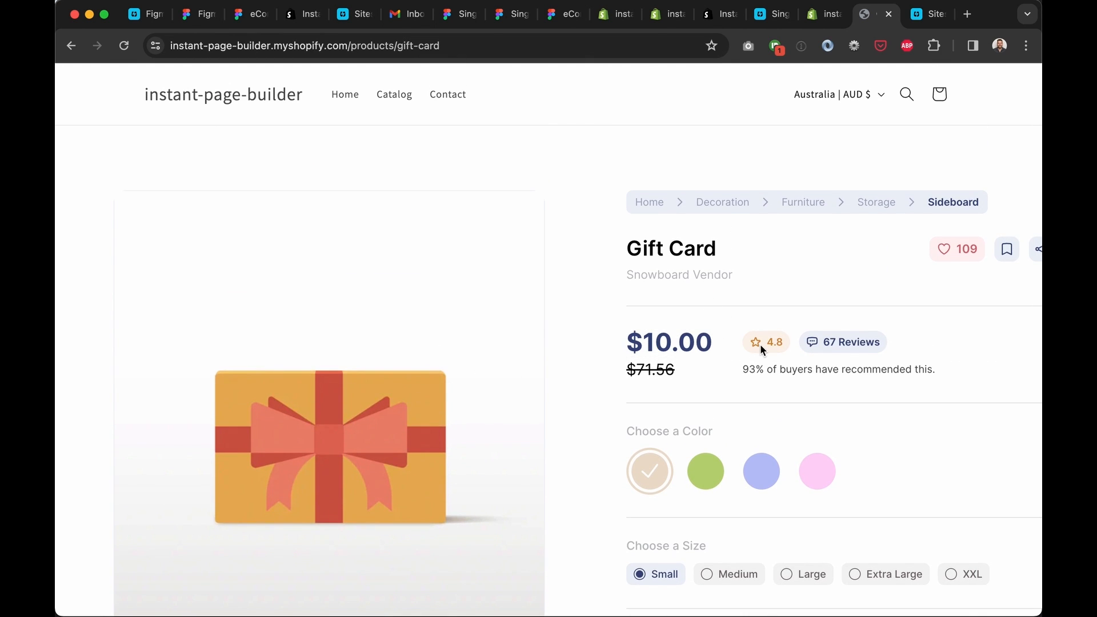
triple_click(856, 341)
left_click(897, 300)
scroll(897, 301, "down", 3)
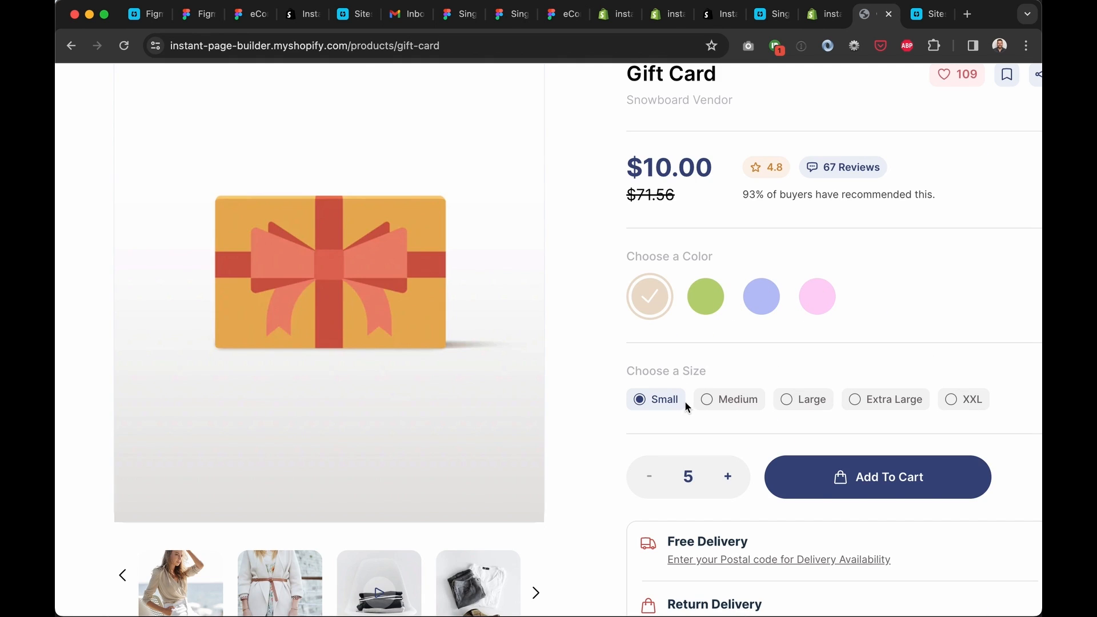
left_click(726, 477)
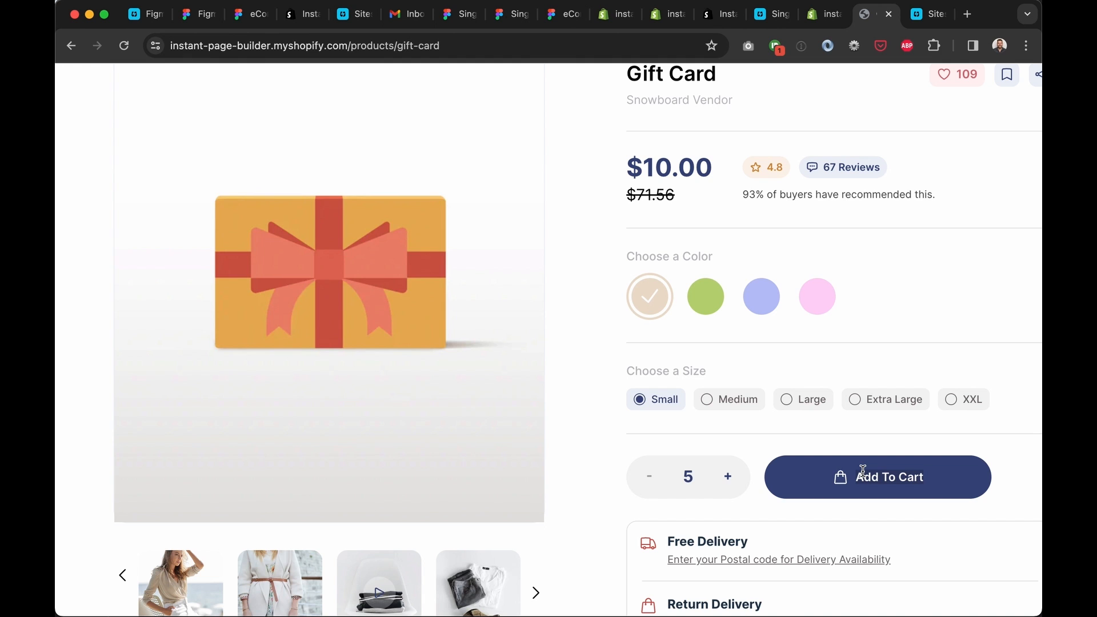
Inspect the page layout in Chrome DevTools, then return to the Figma design
scroll(862, 471, "down", 6)
scroll(862, 470, "up", 10)
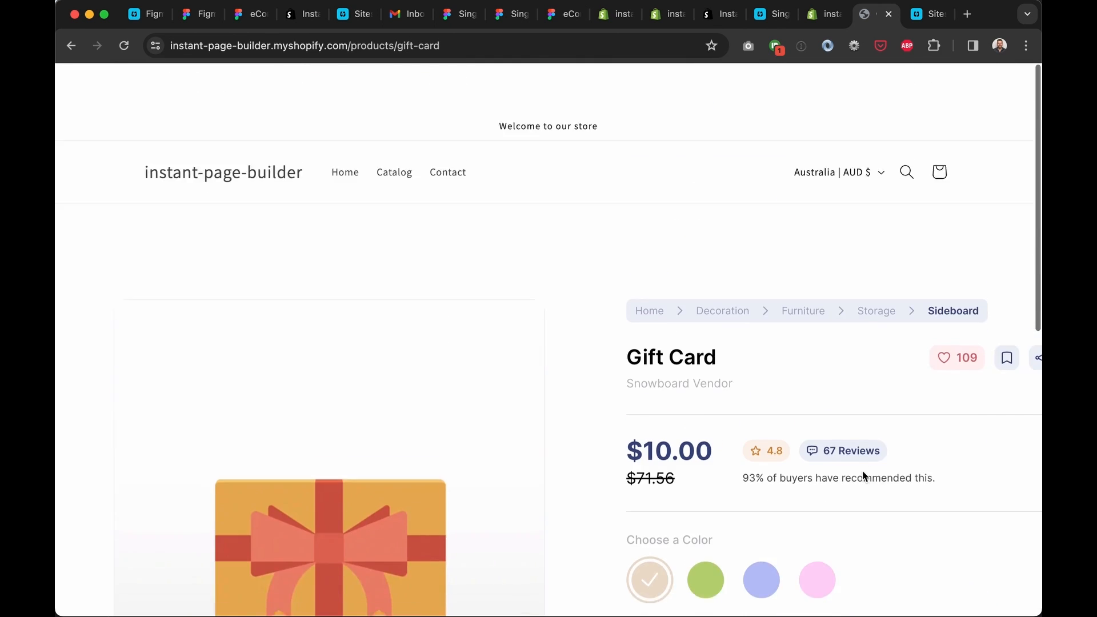
scroll(862, 471, "down", 2)
scroll(862, 471, "up", 2)
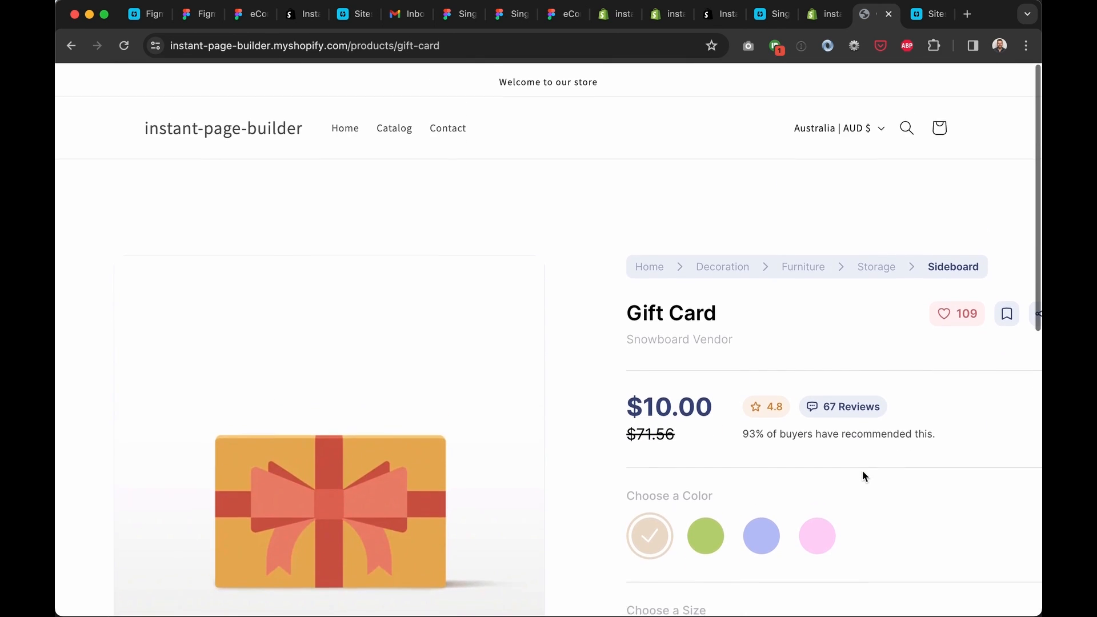
key("super+alt+i")
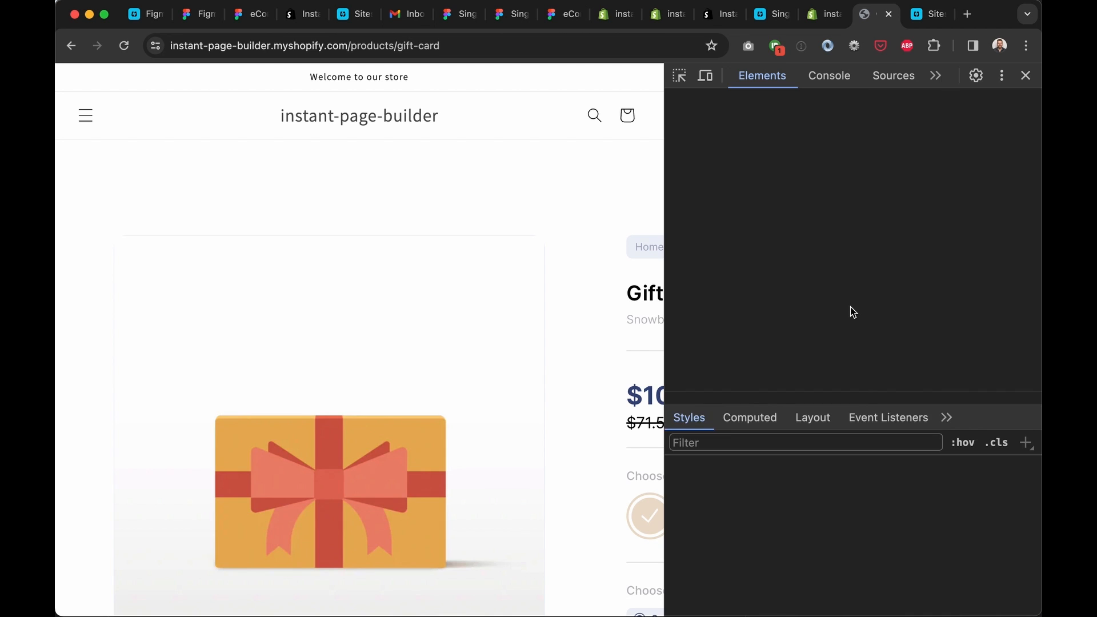
scroll(488, 249, "down", 8)
scroll(488, 249, "up", 8)
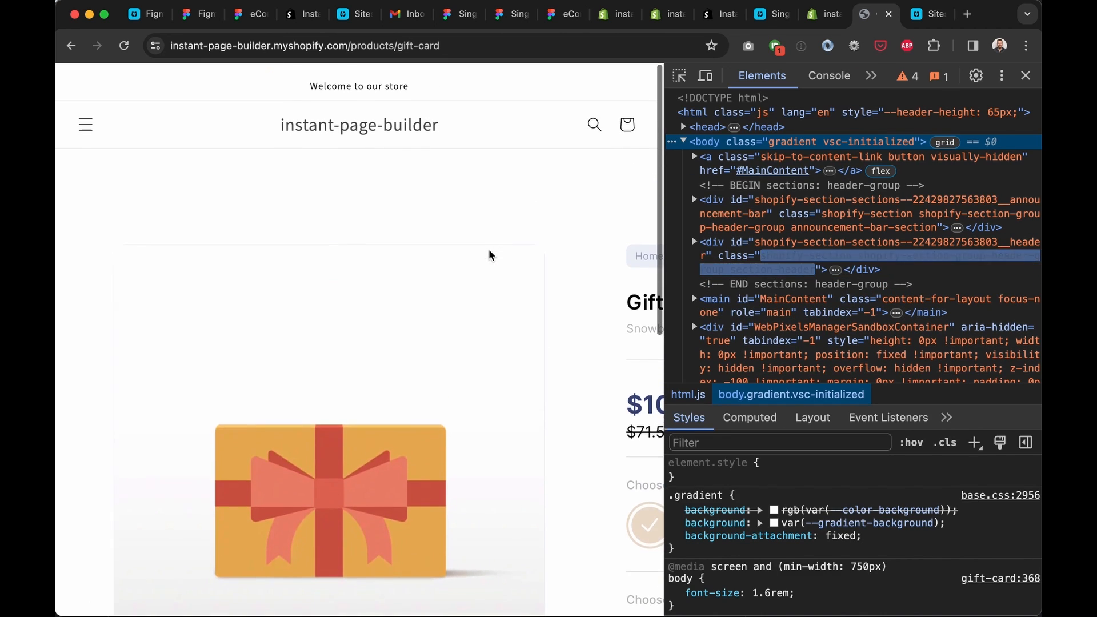
left_click(1026, 75)
scroll(873, 297, "down", 6)
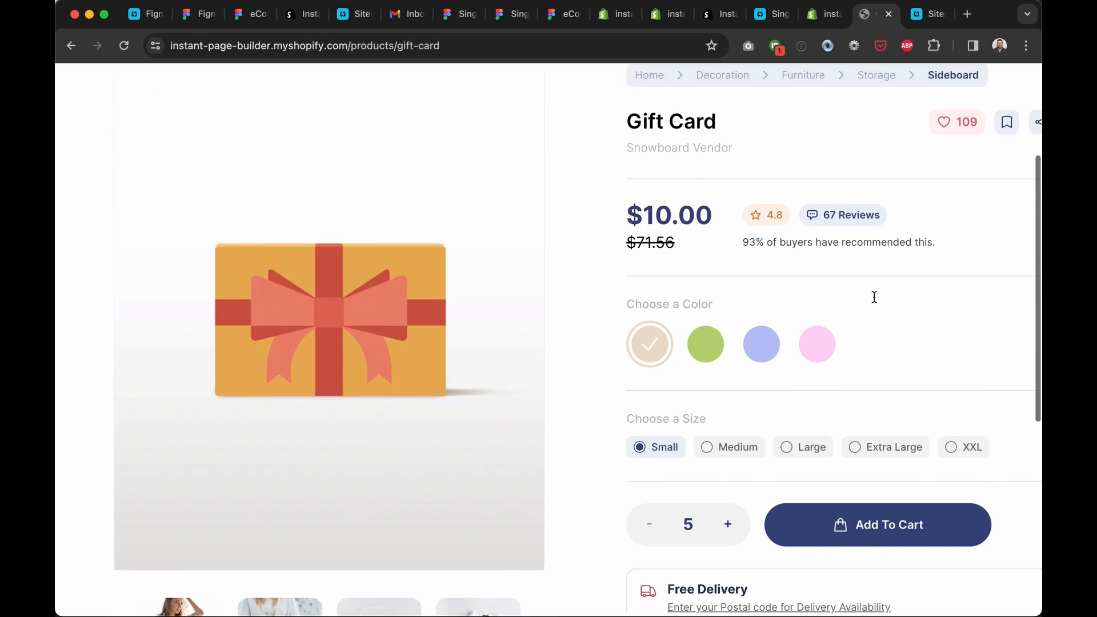
scroll(874, 301, "up", 6)
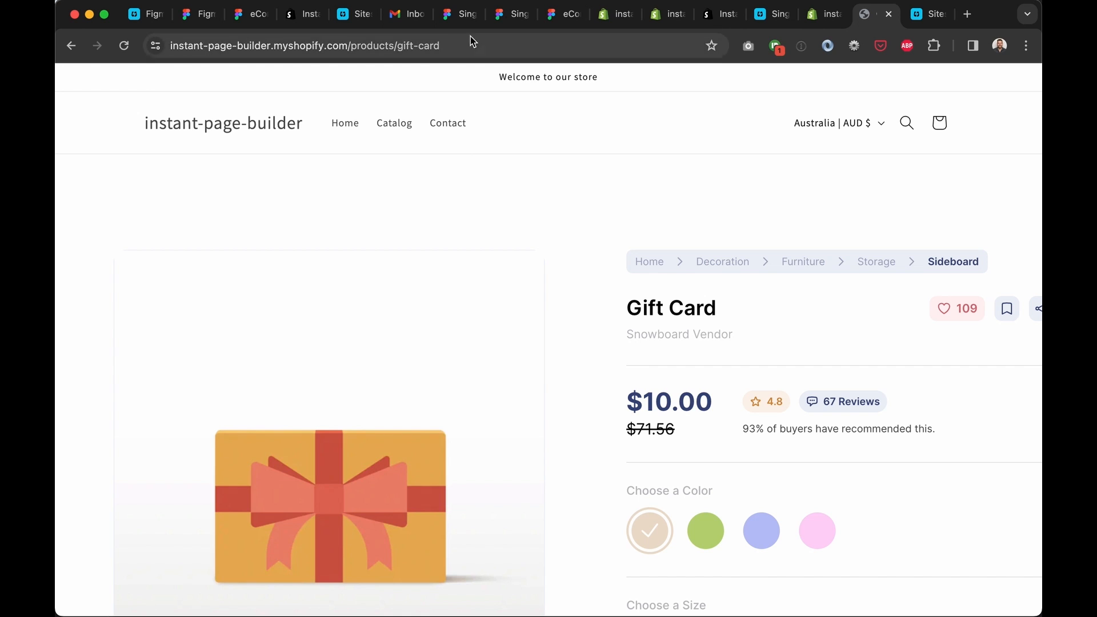
left_click(507, 17)
left_click(559, 227)
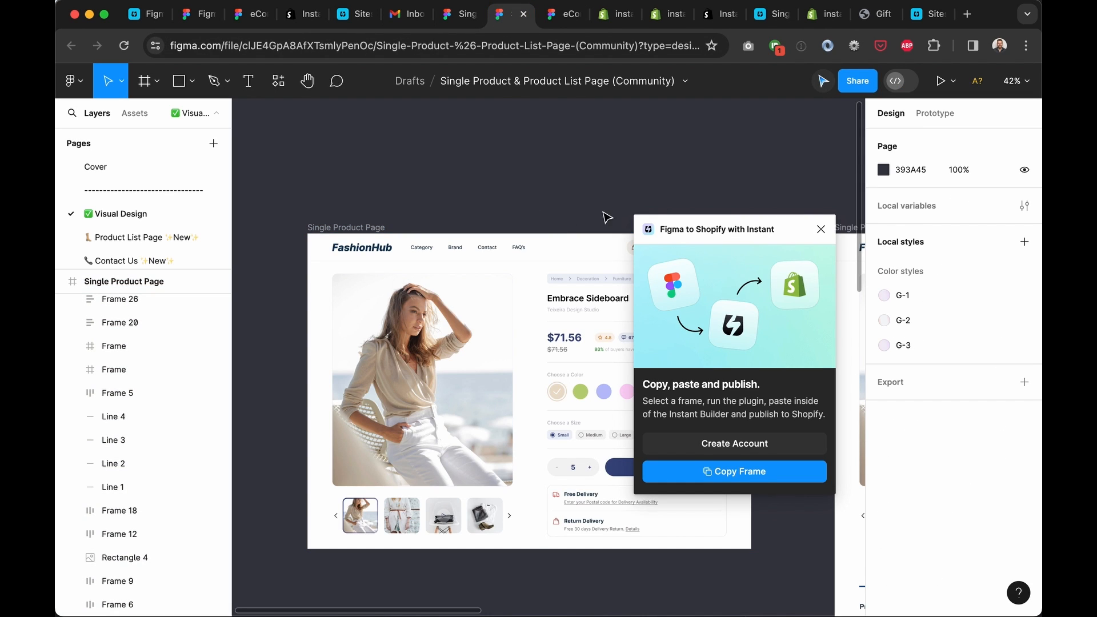
Inspect the Choose a Color, size and Add To Cart rows, then open the plugin's community page
left_click(821, 229)
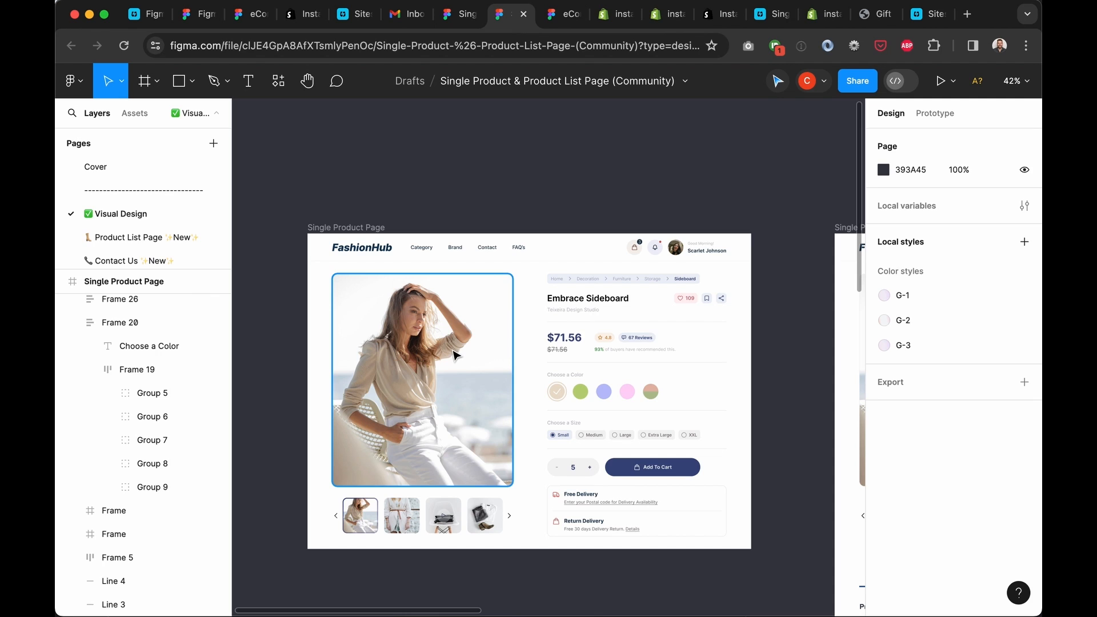
left_click(582, 394)
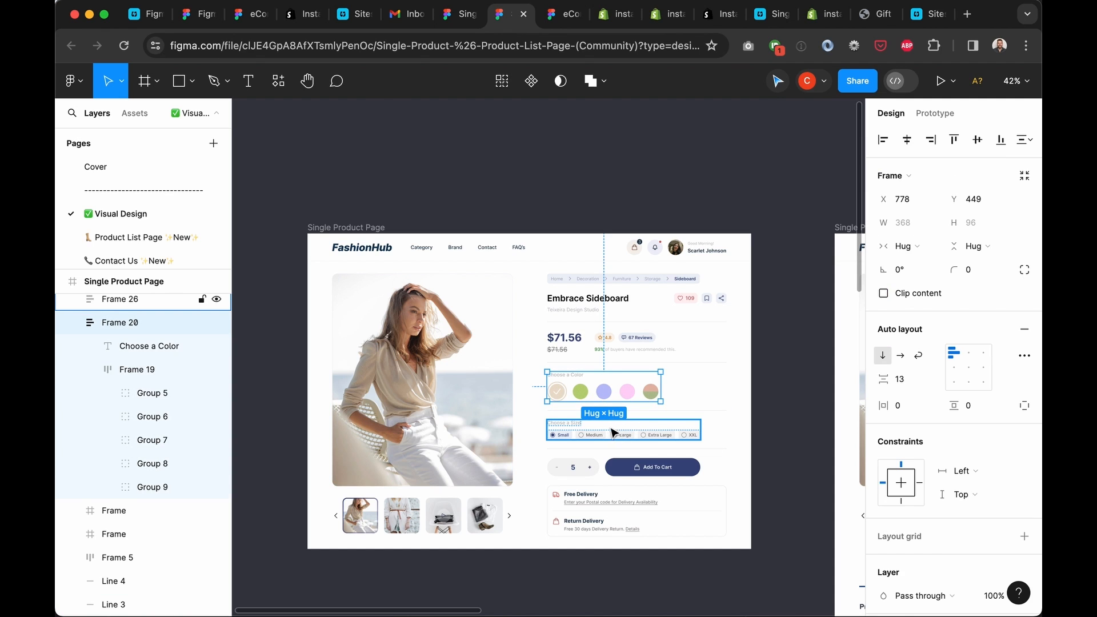
left_click(628, 436)
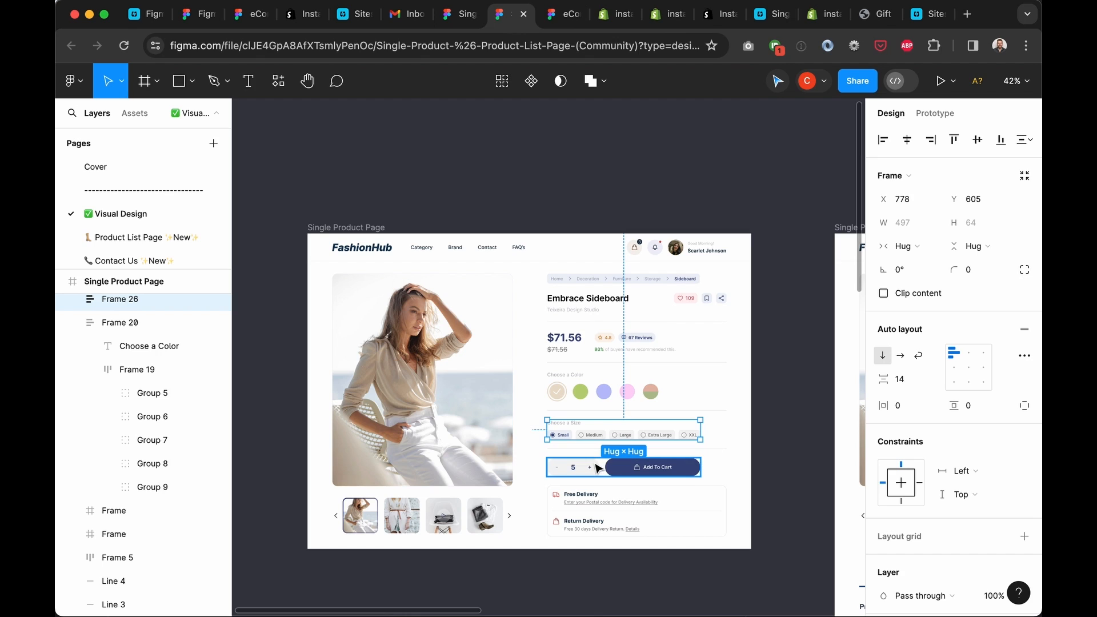
left_click(577, 472)
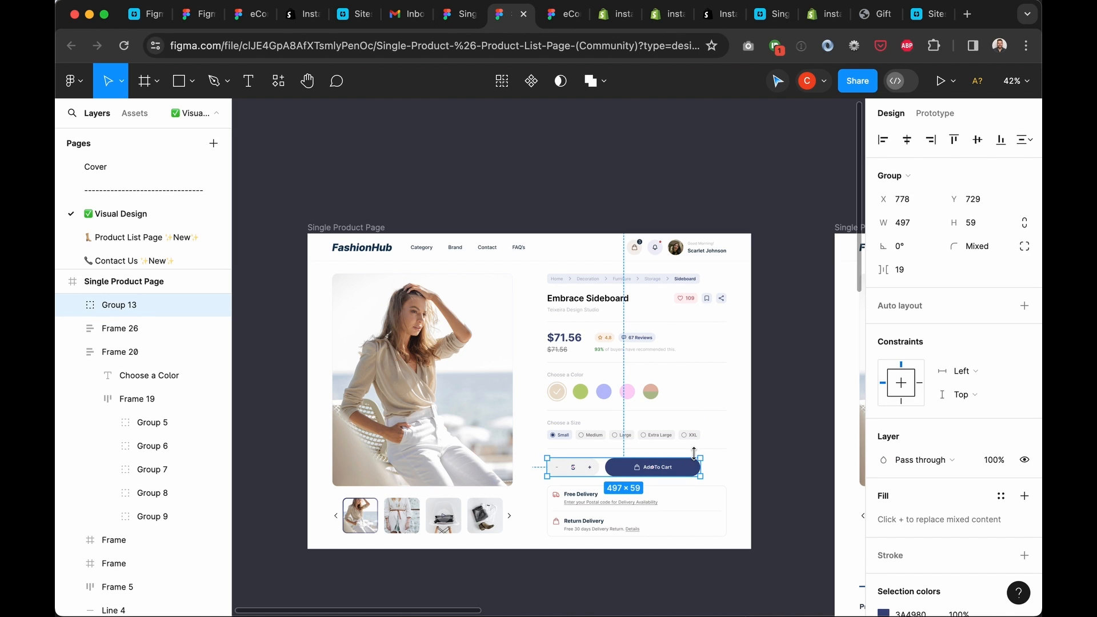
left_click(735, 448)
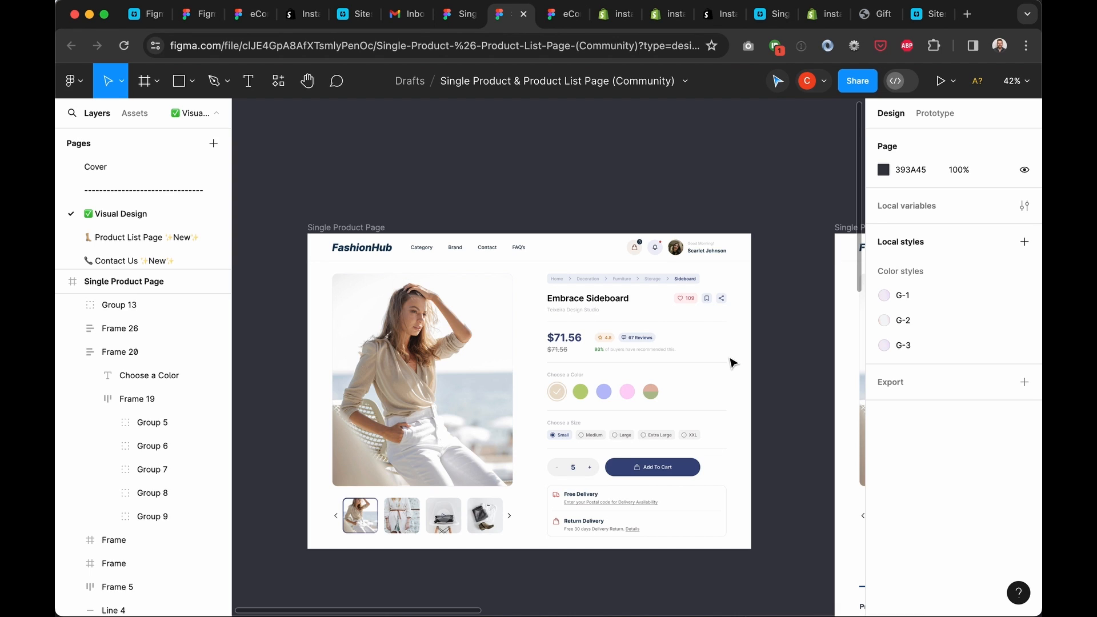
left_click(205, 15)
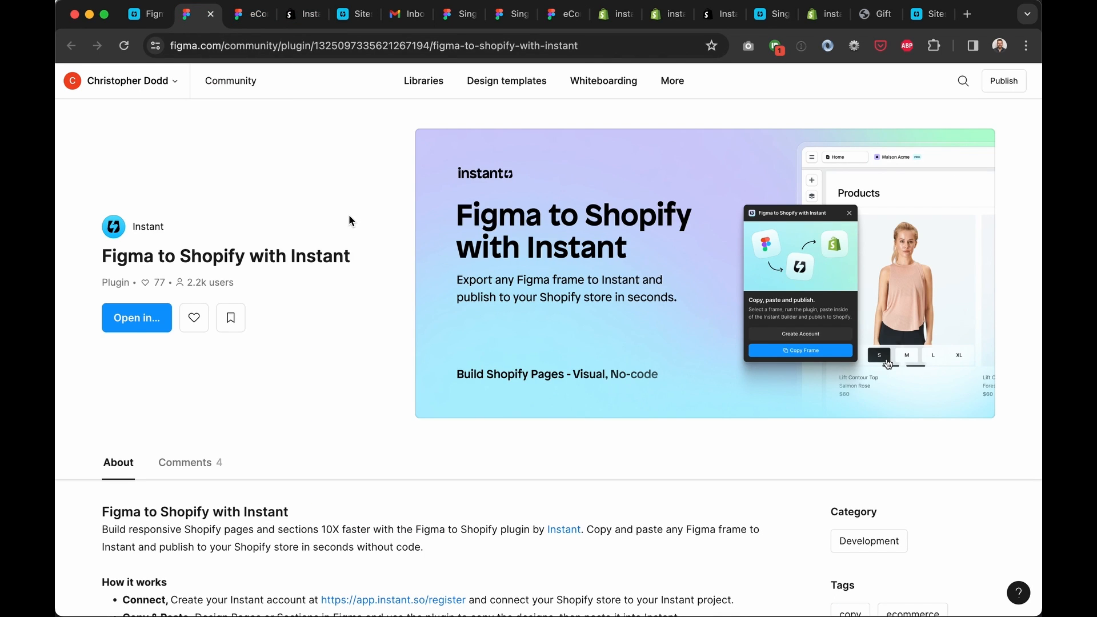
Highlight the 'Figma to Shopify with Instant' plugin name, then switch to the Instant builder
left_click_drag(362, 259, 104, 261)
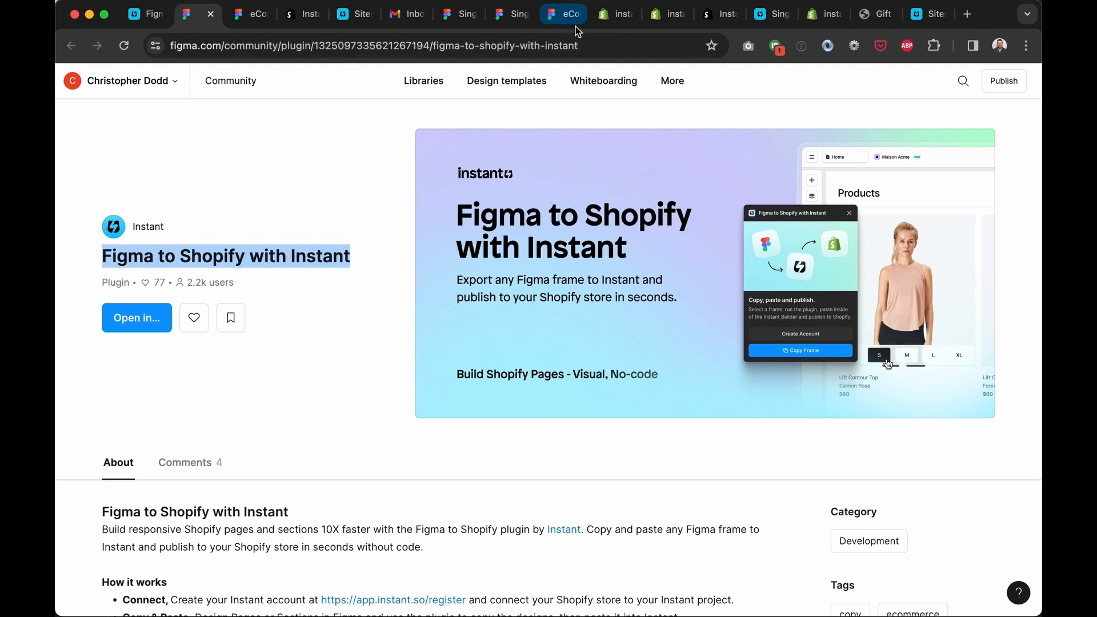
left_click(396, 164)
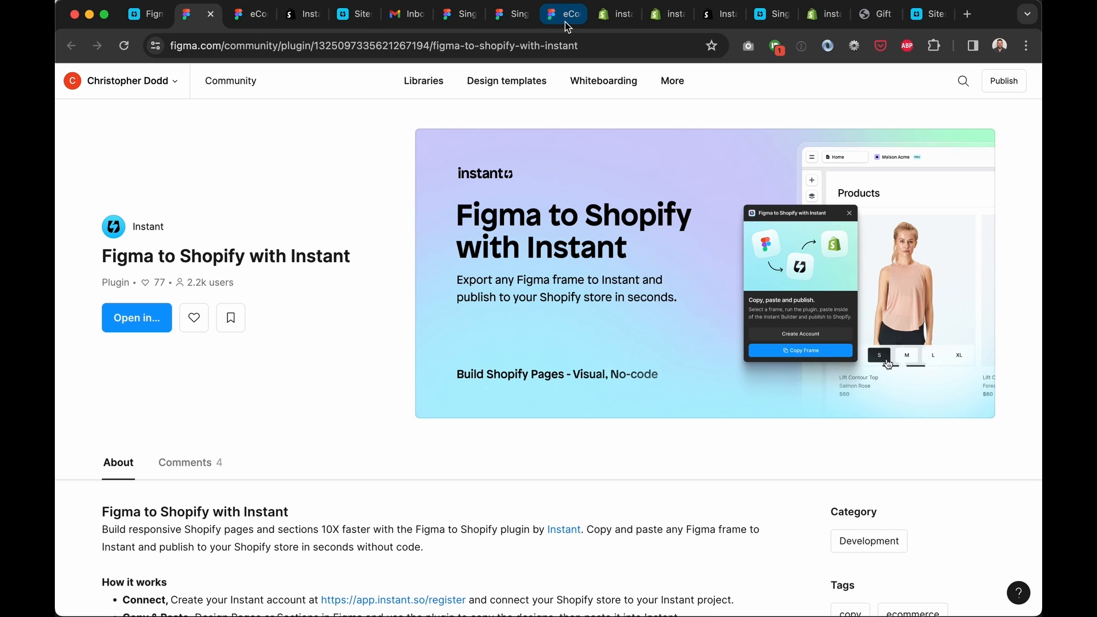
left_click(764, 16)
Compare the built Single Product page against the live Gift Card page
left_click(746, 176)
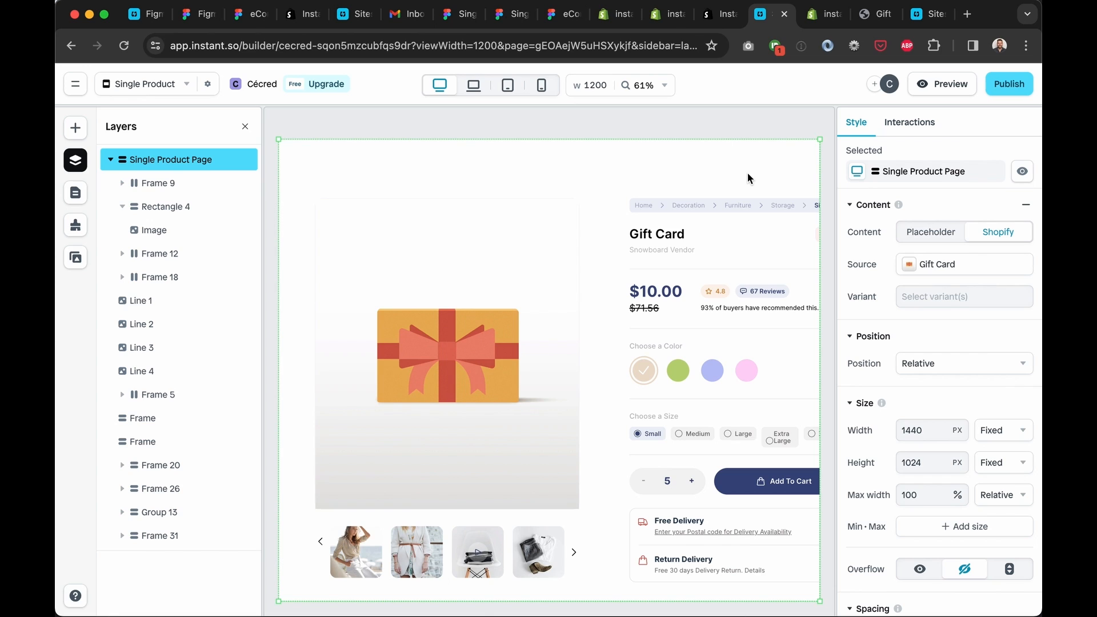
left_click(864, 17)
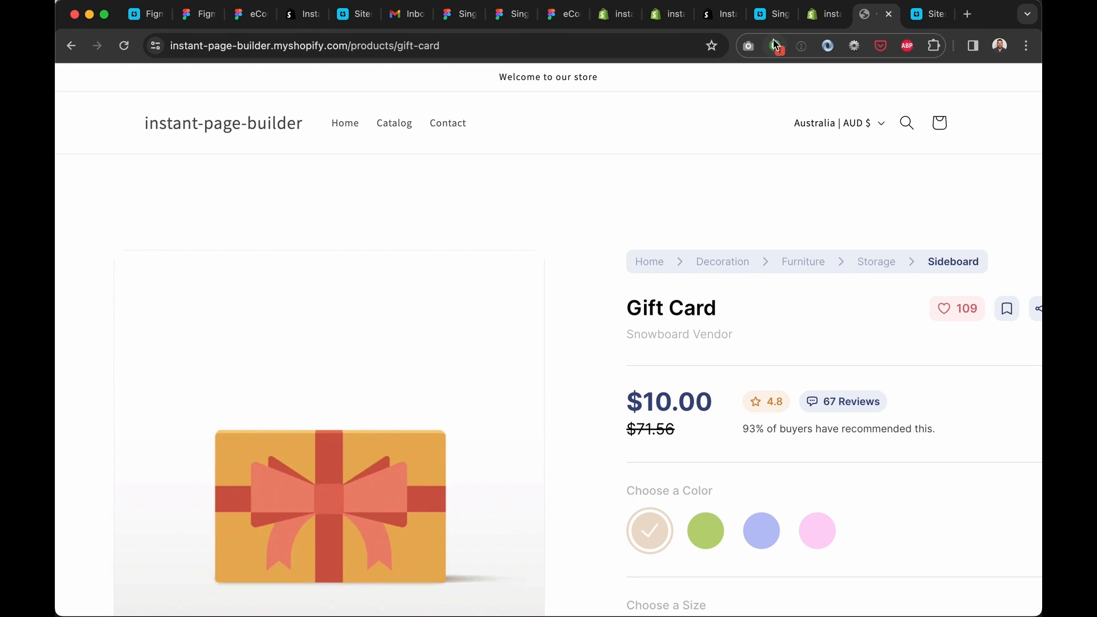
left_click(772, 15)
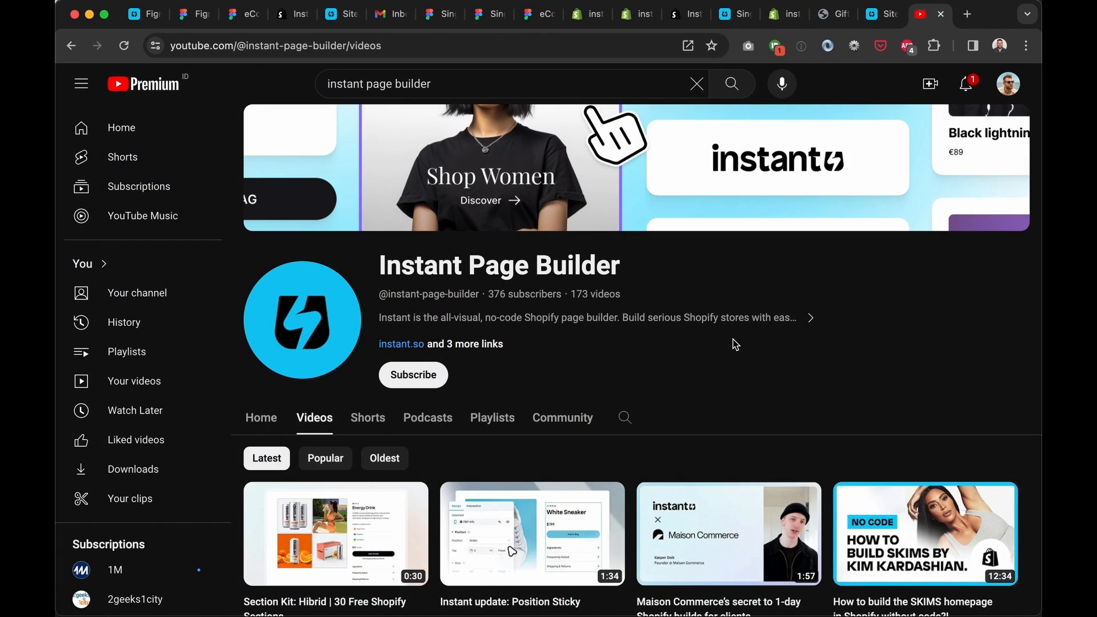
scroll(736, 344, "down", 8)
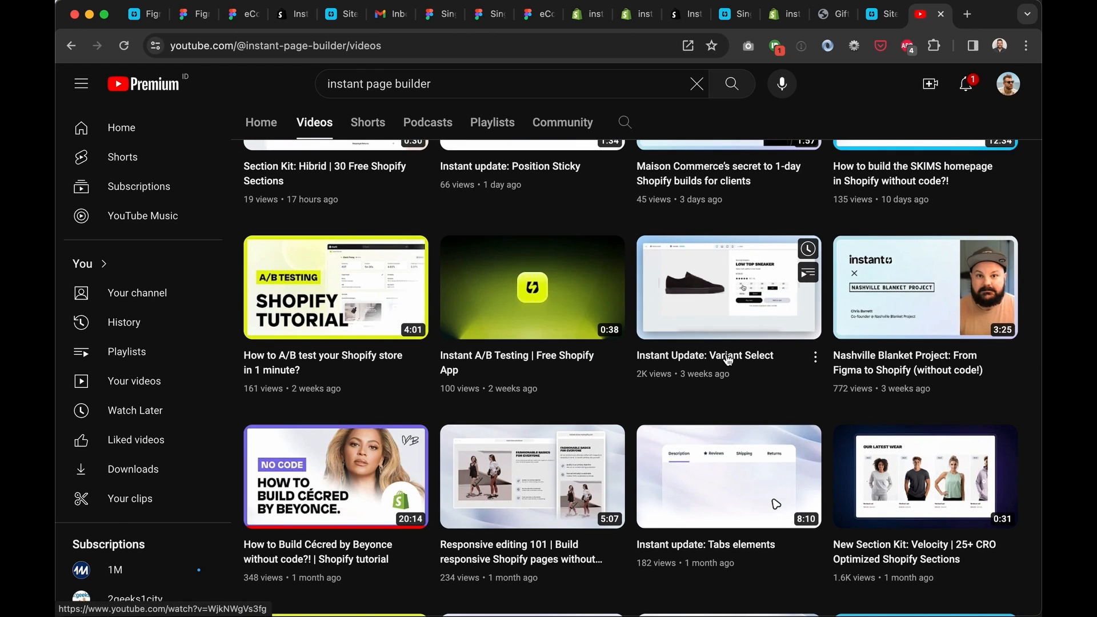
left_click(941, 14)
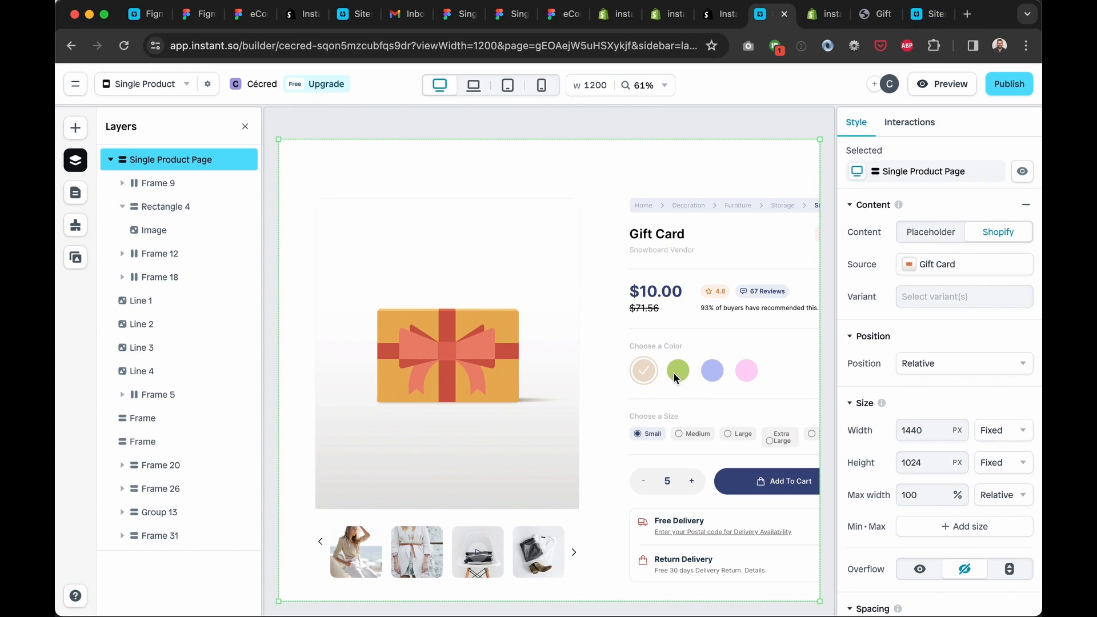
Review the Choose a Color frame's style settings, then go back to the live Gift Card page
left_click(708, 374)
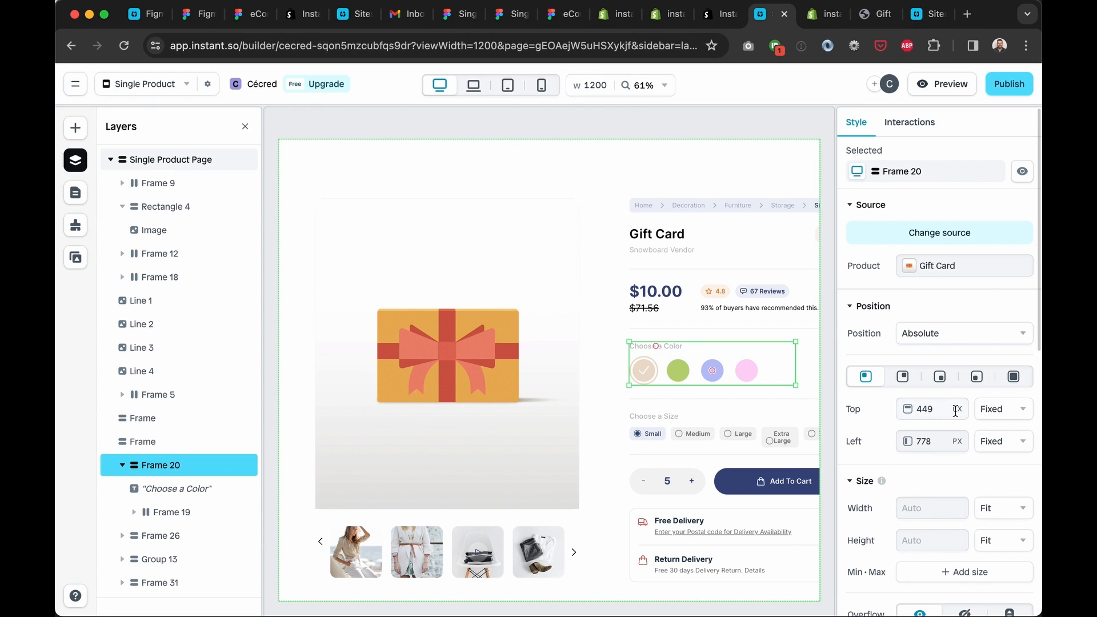
scroll(954, 411, "down", 4)
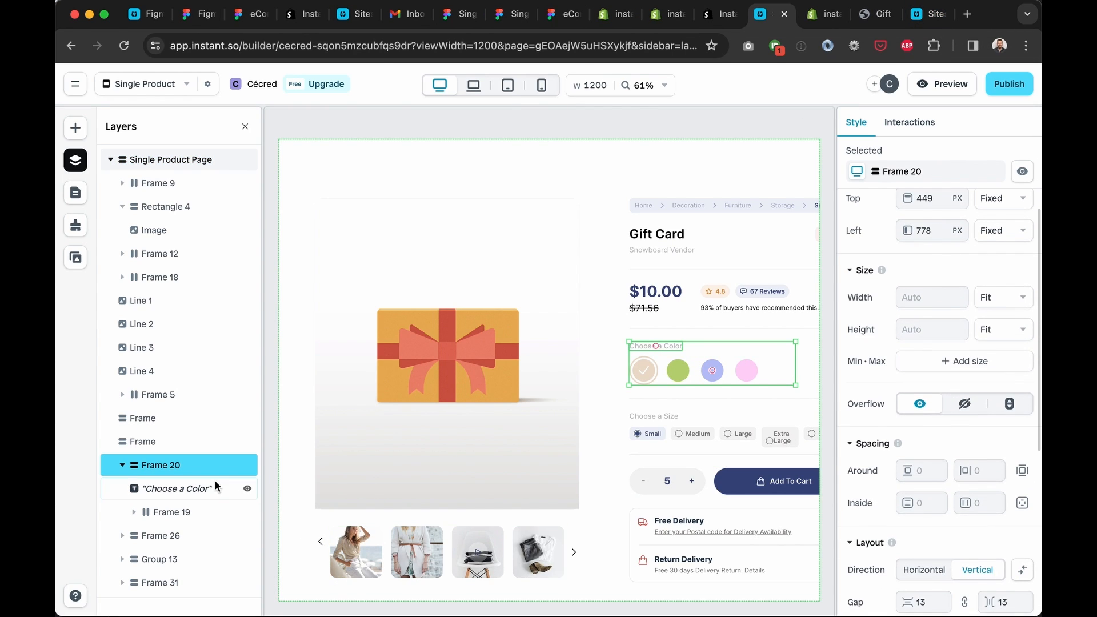
scroll(986, 366, "down", 6)
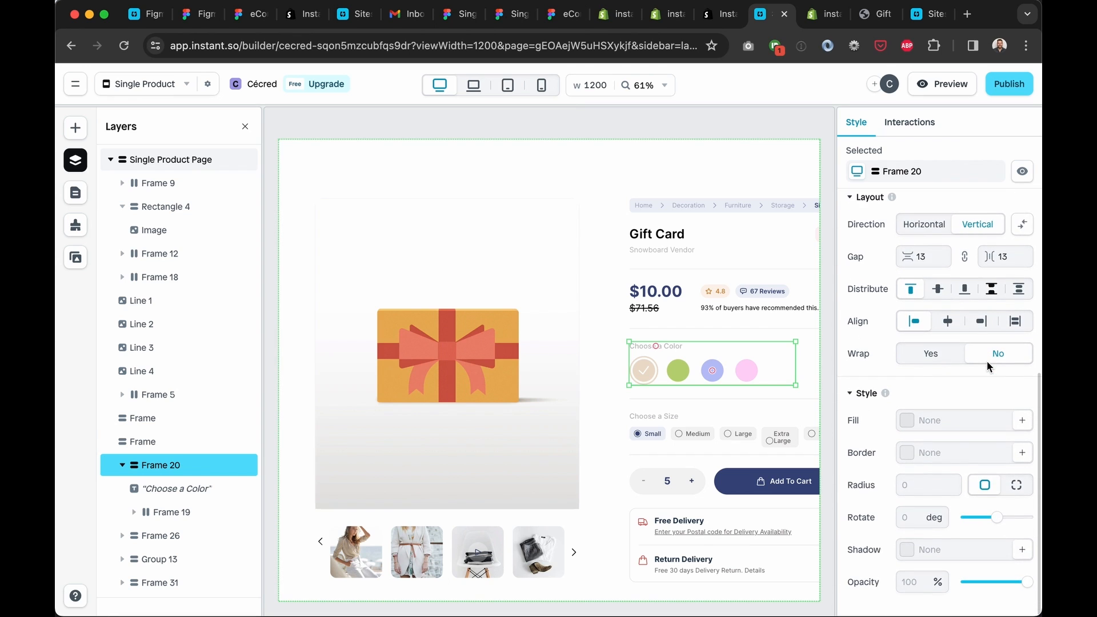
scroll(985, 361, "up", 6)
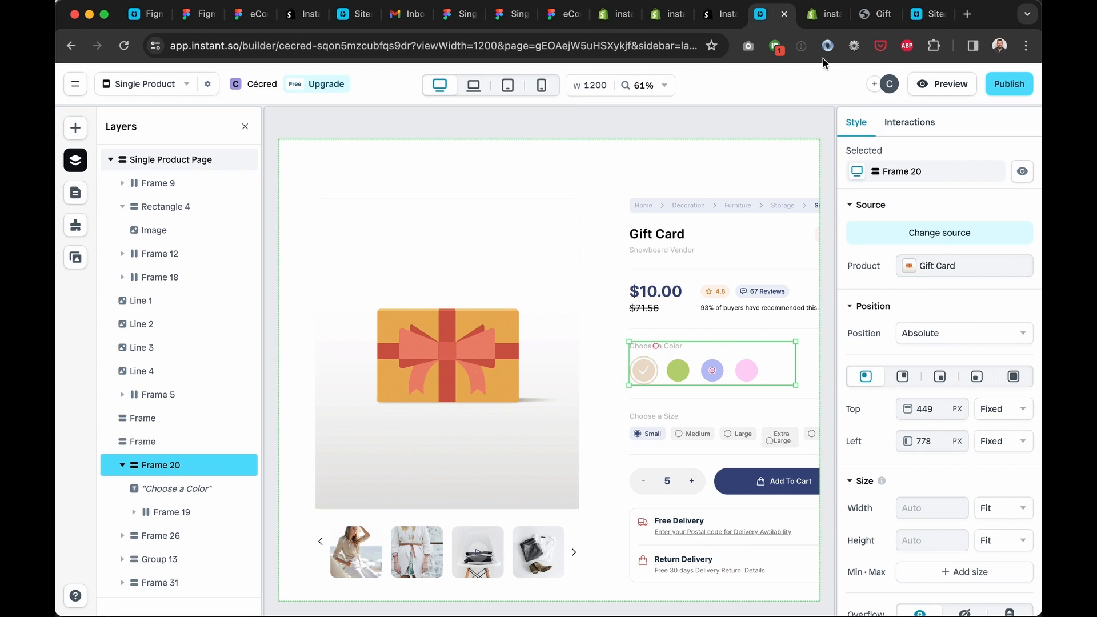
left_click(878, 15)
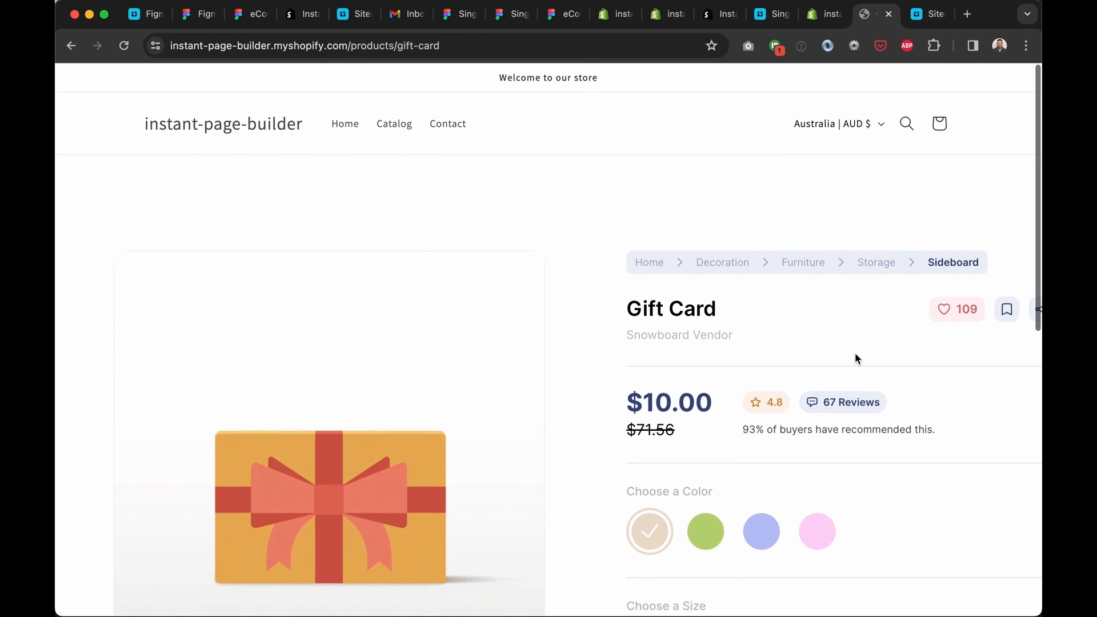
Scroll through the live Gift Card page, then return to the Figma plugin page
scroll(430, 383, "down", 5)
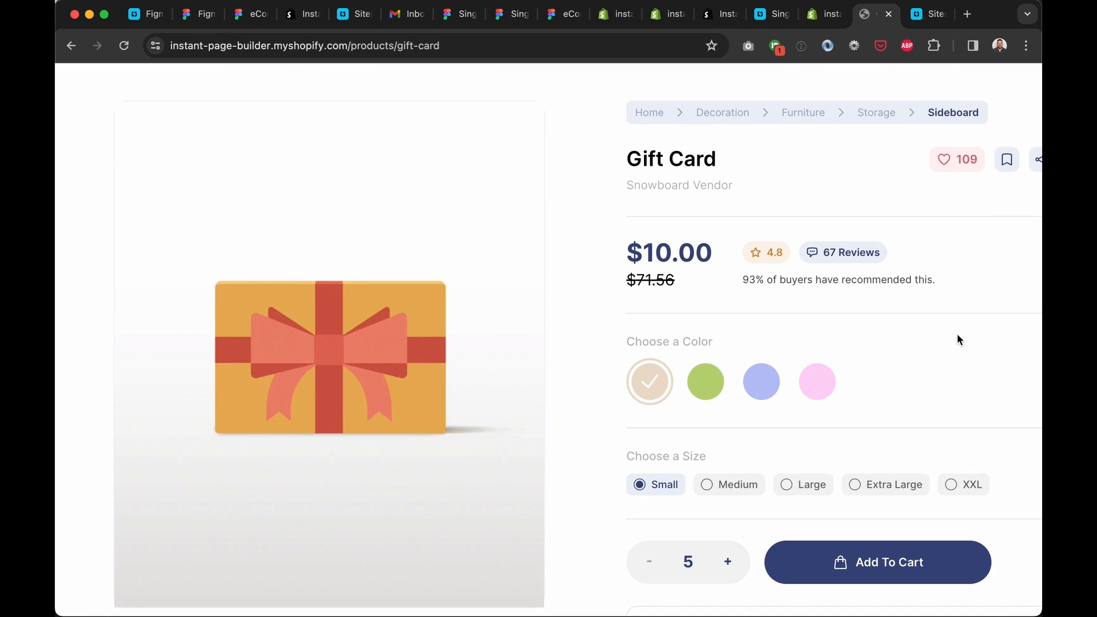
scroll(958, 337, "up", 5)
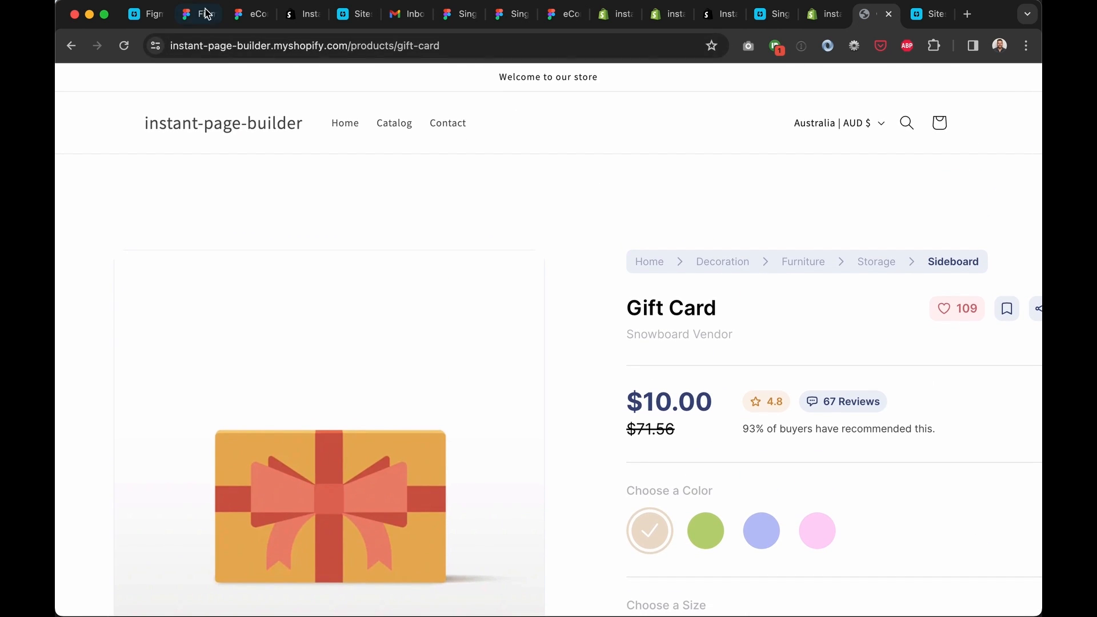
left_click(207, 14)
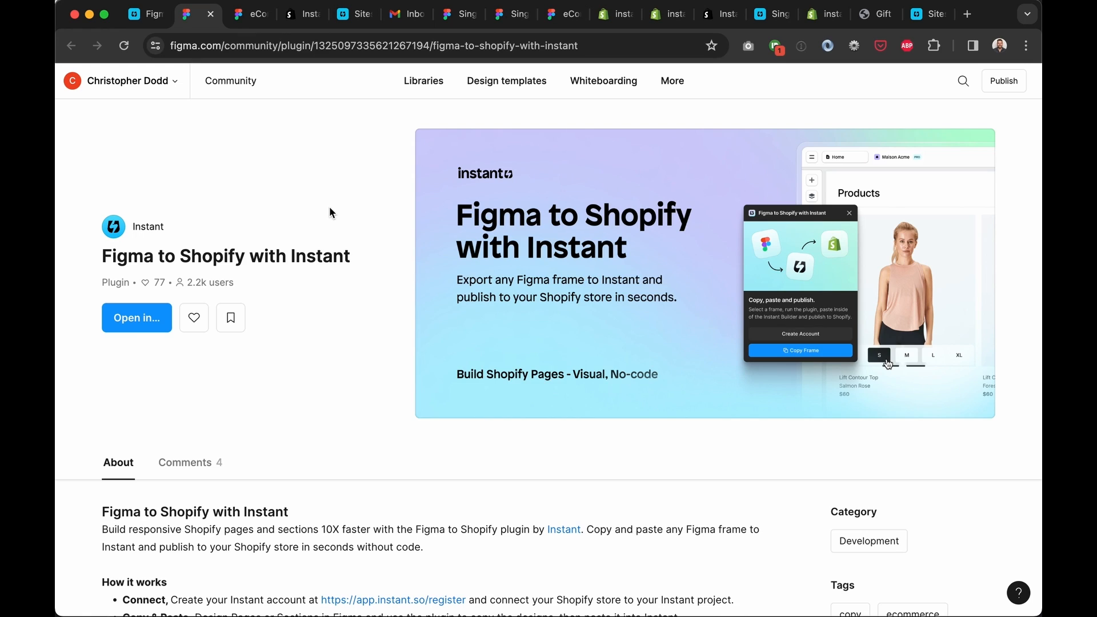